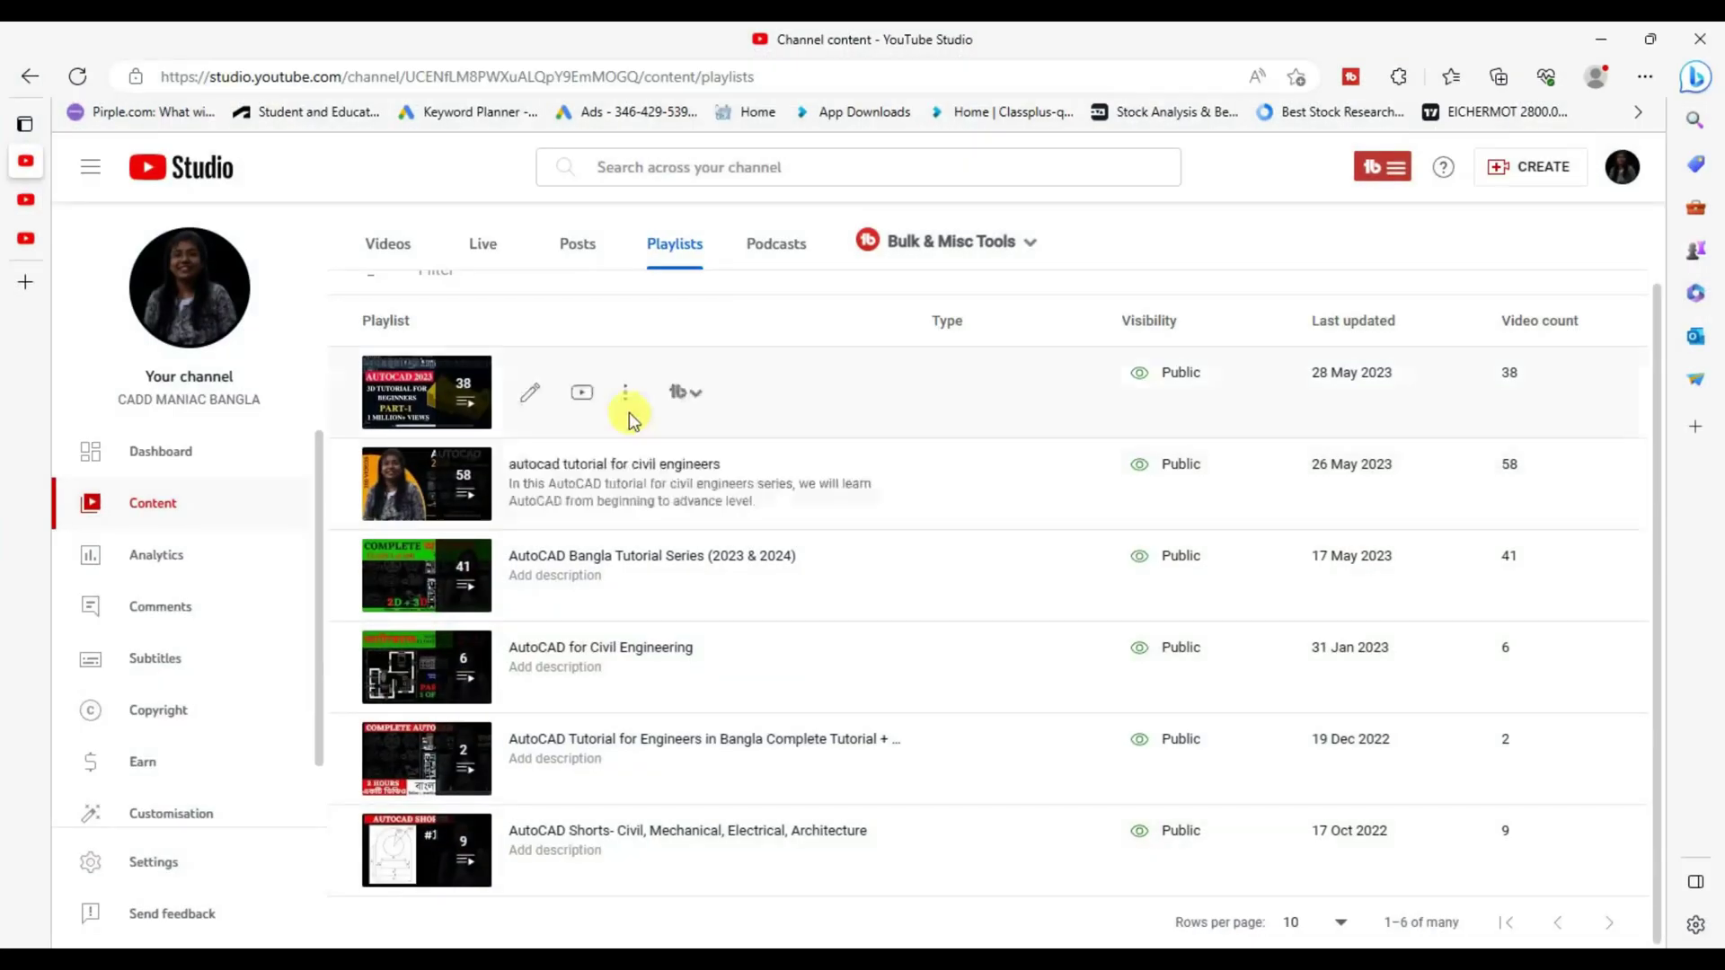
Minimize the browser so the empty AutoCAD drawing is showing.
click(1598, 36)
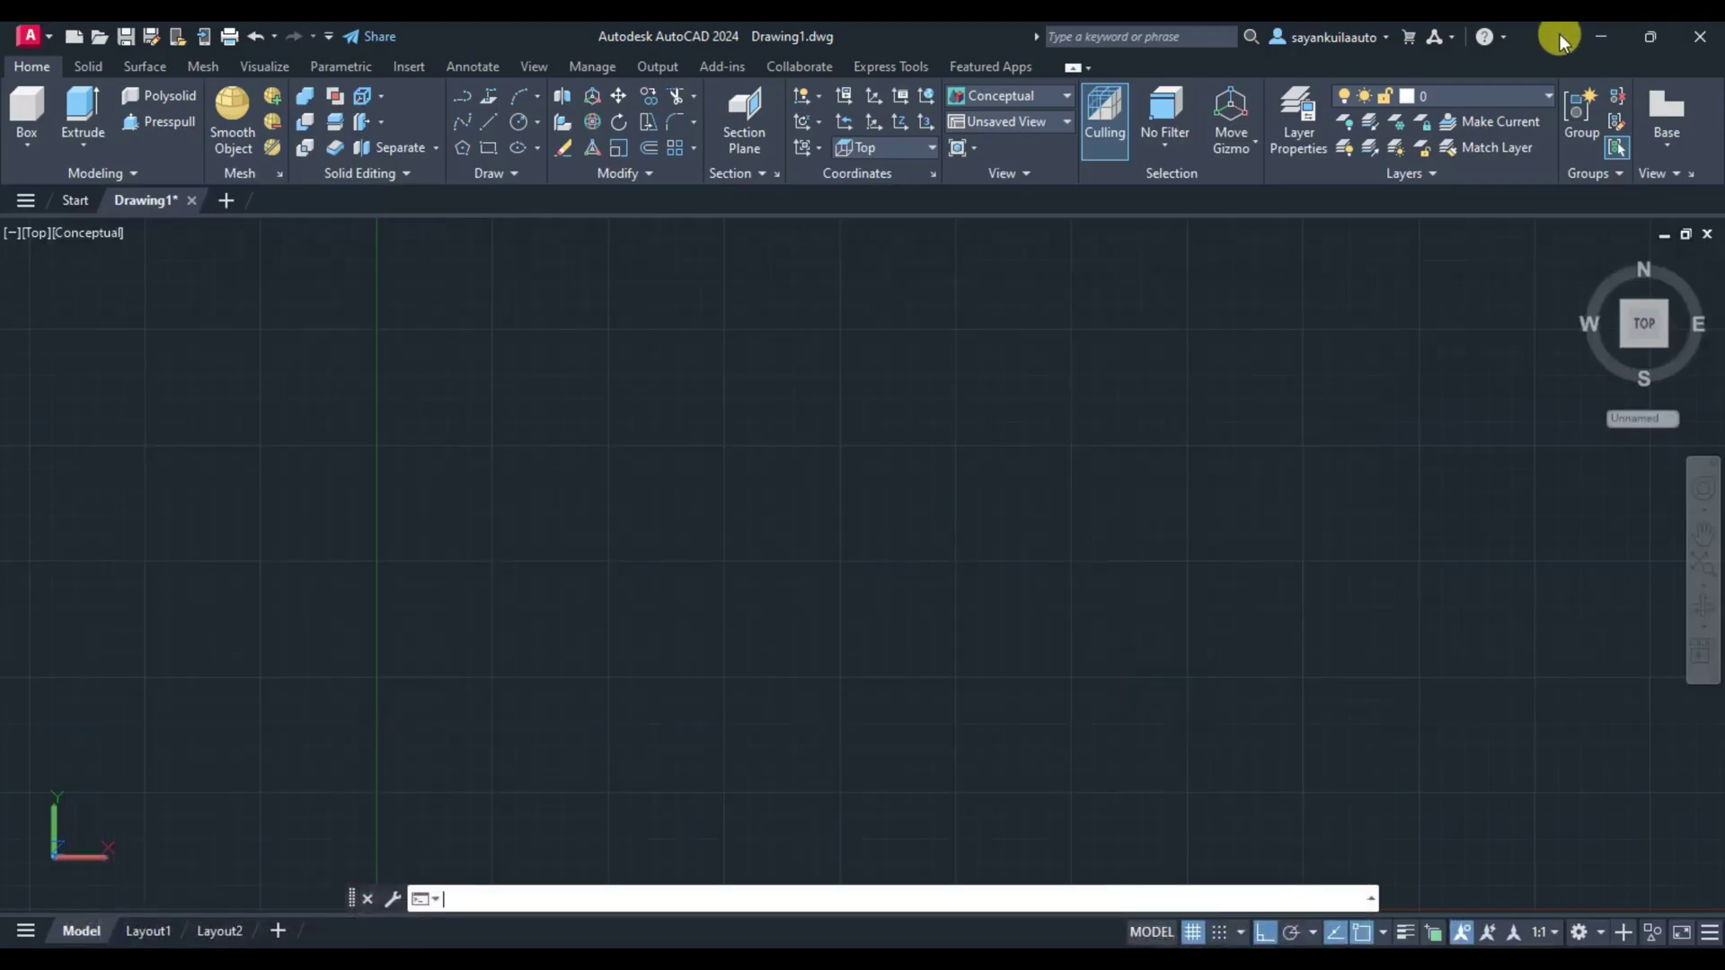
Switch the viewport from Top to the SW Isometric view.
click(34, 149)
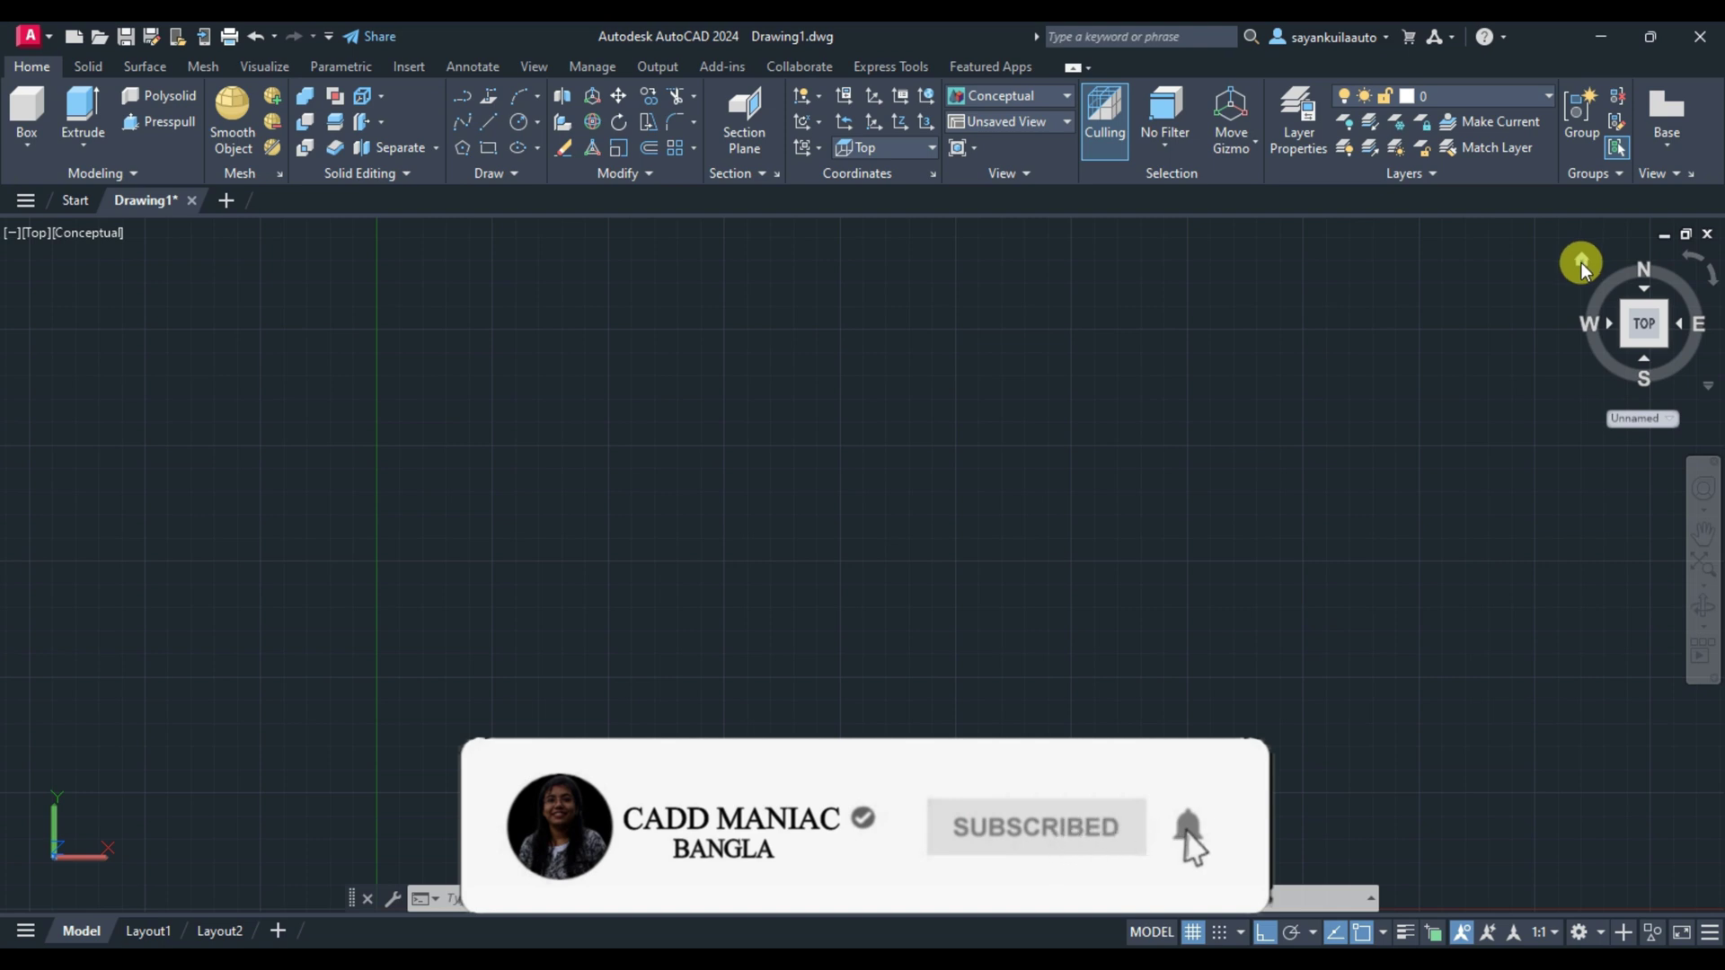
click(34, 233)
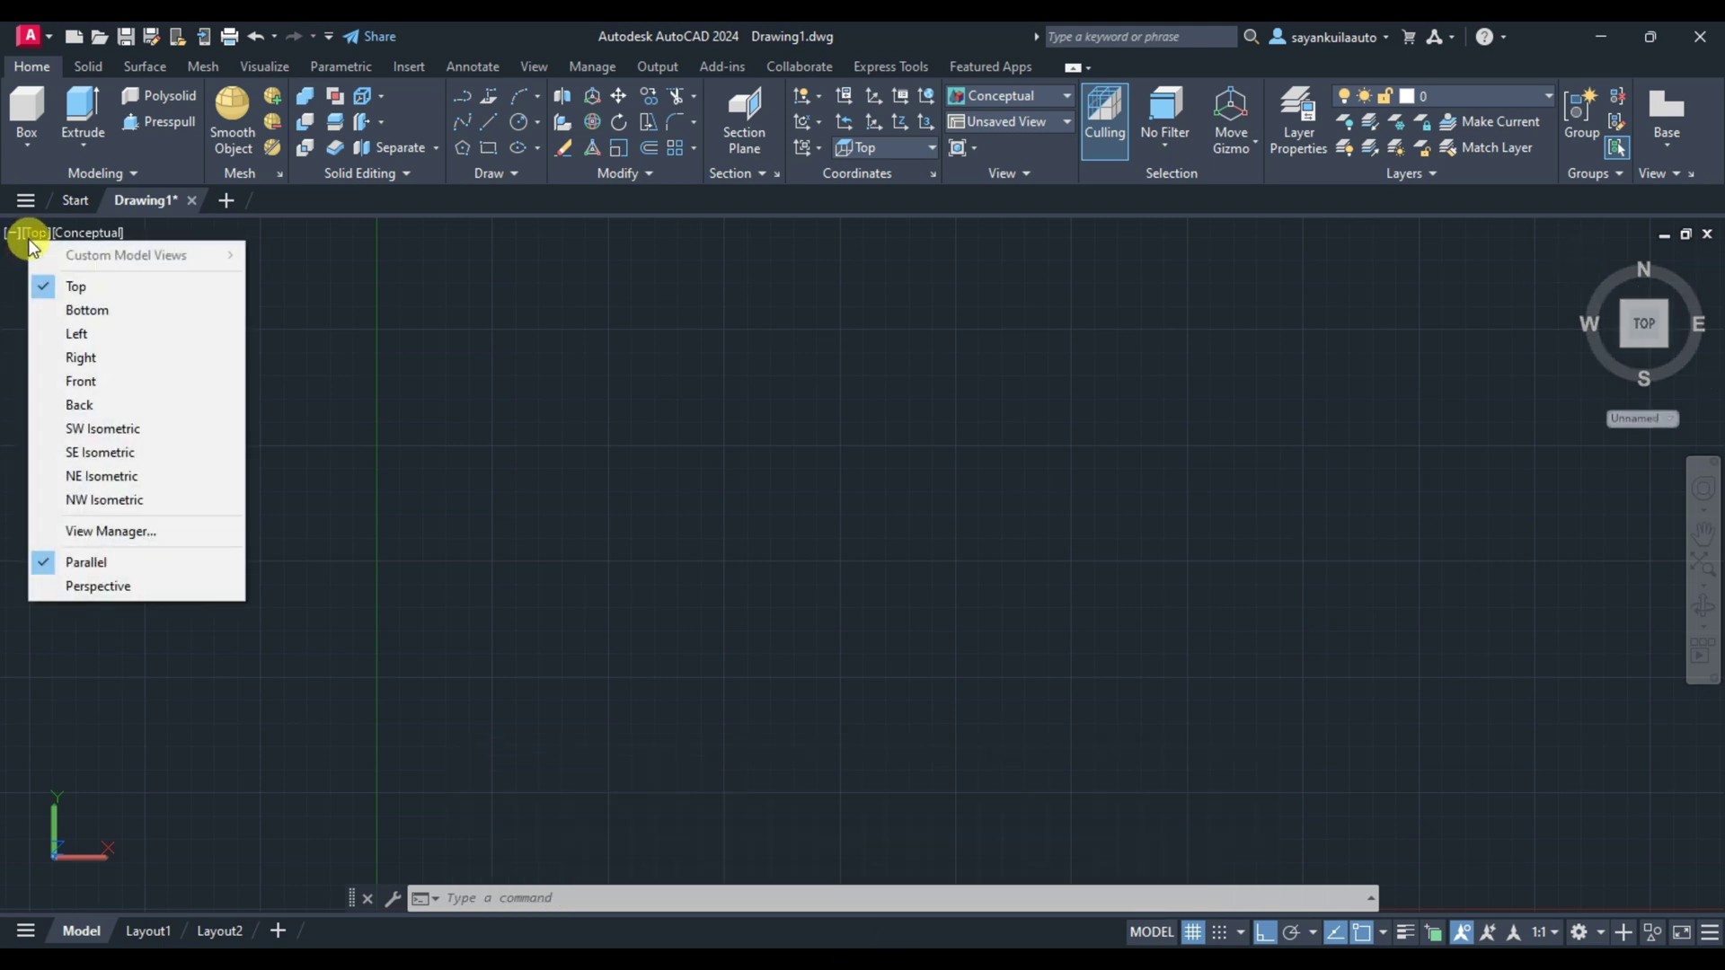
click(121, 434)
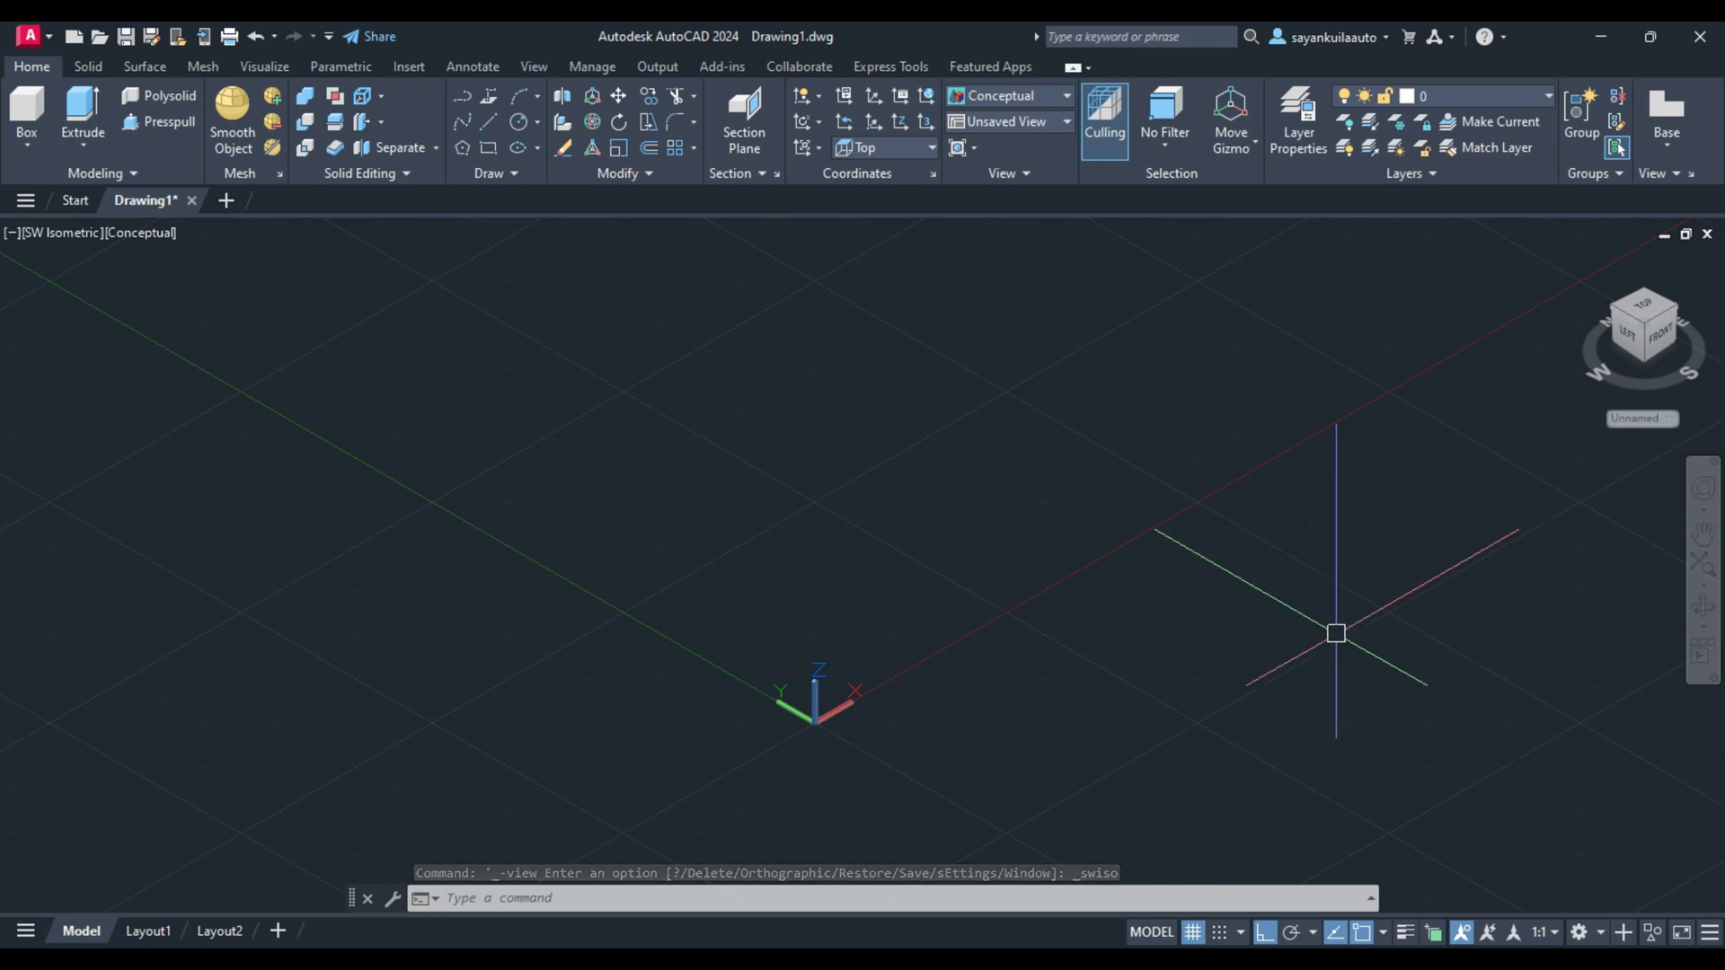
Check the workspace and visual style lists, leaving both unchanged.
click(1579, 933)
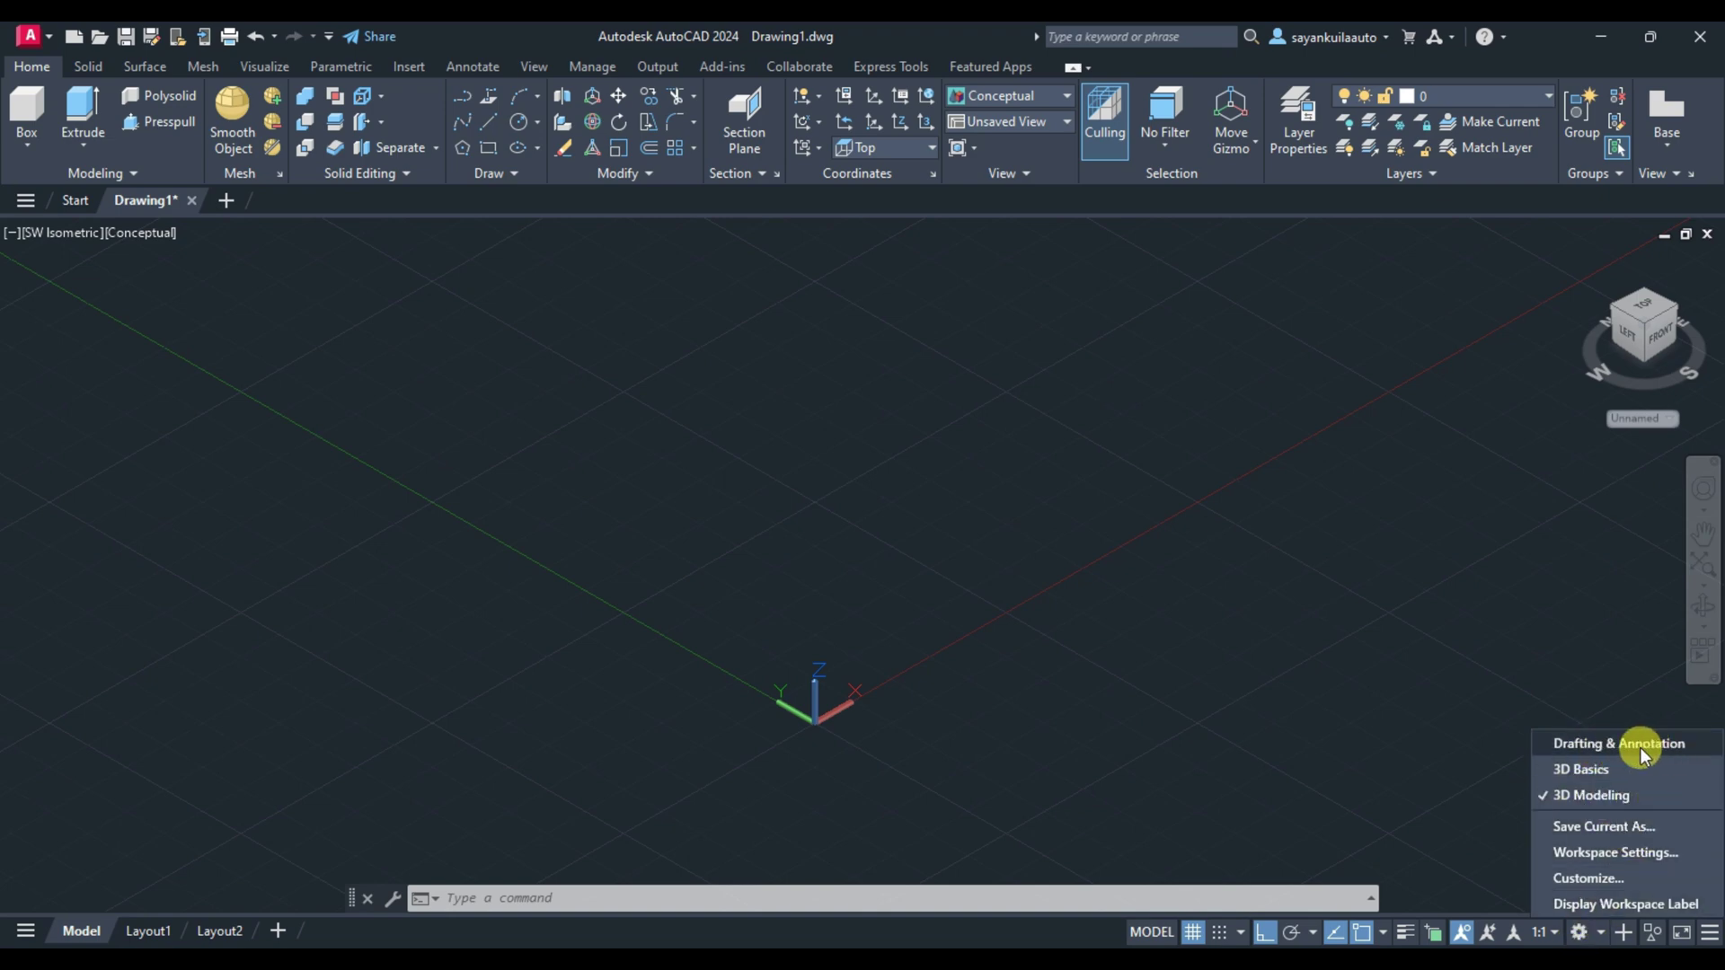
click(1243, 203)
click(144, 234)
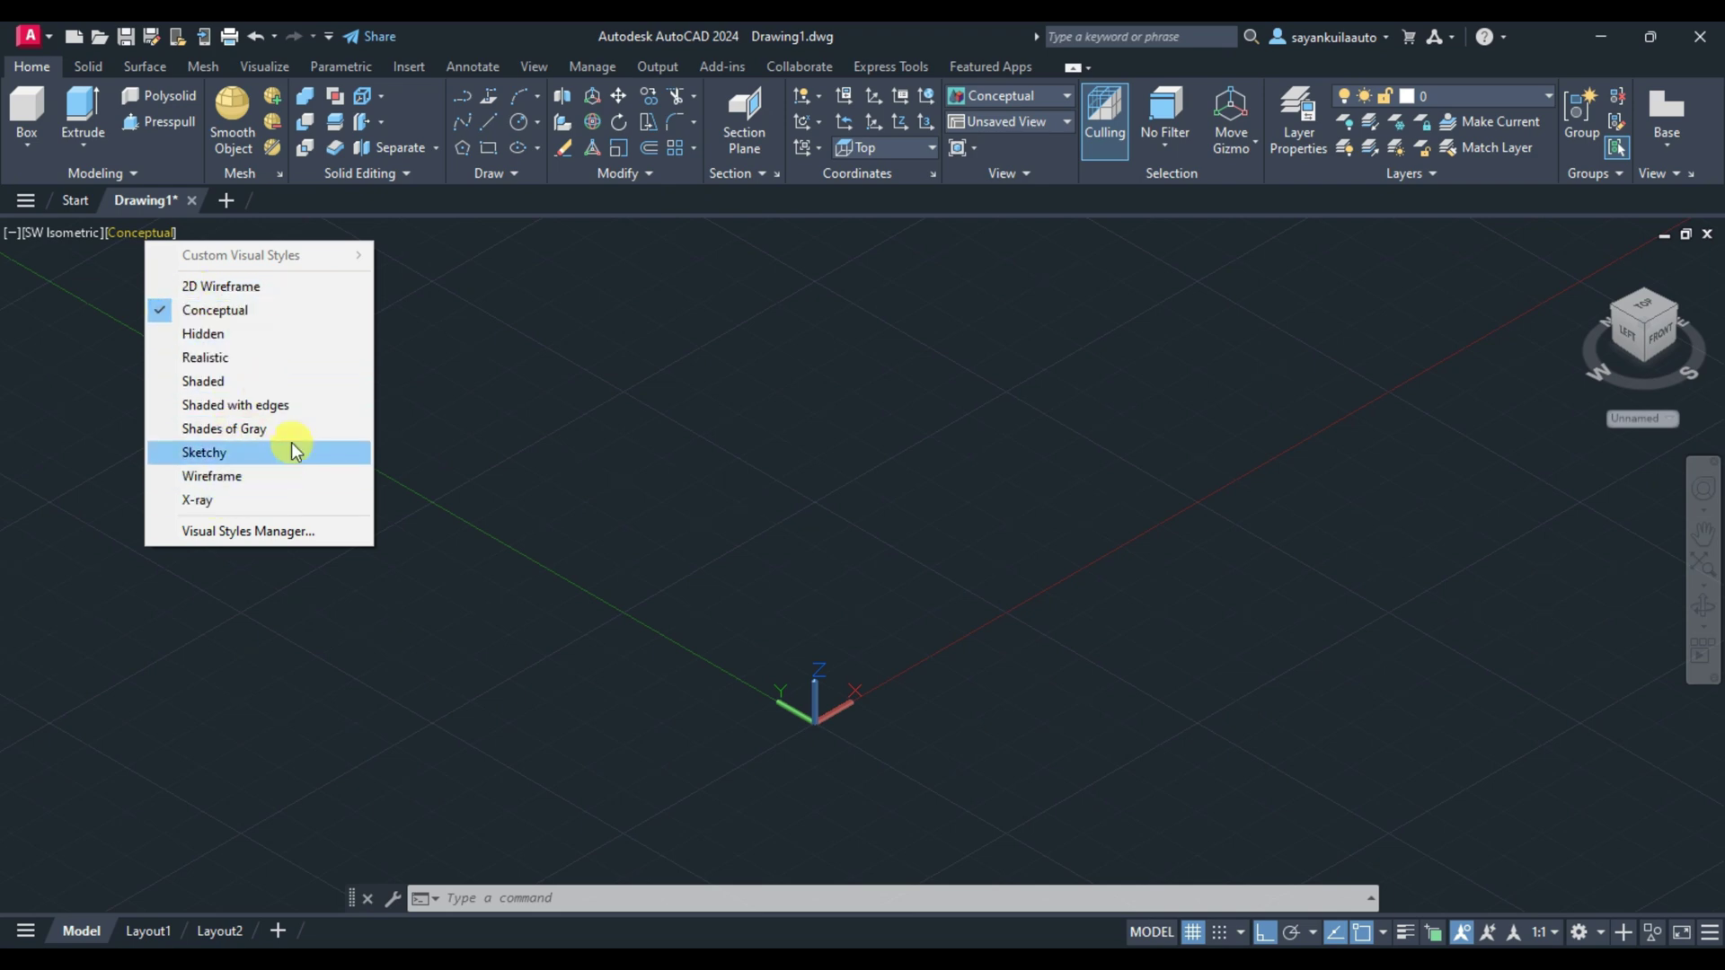
click(714, 196)
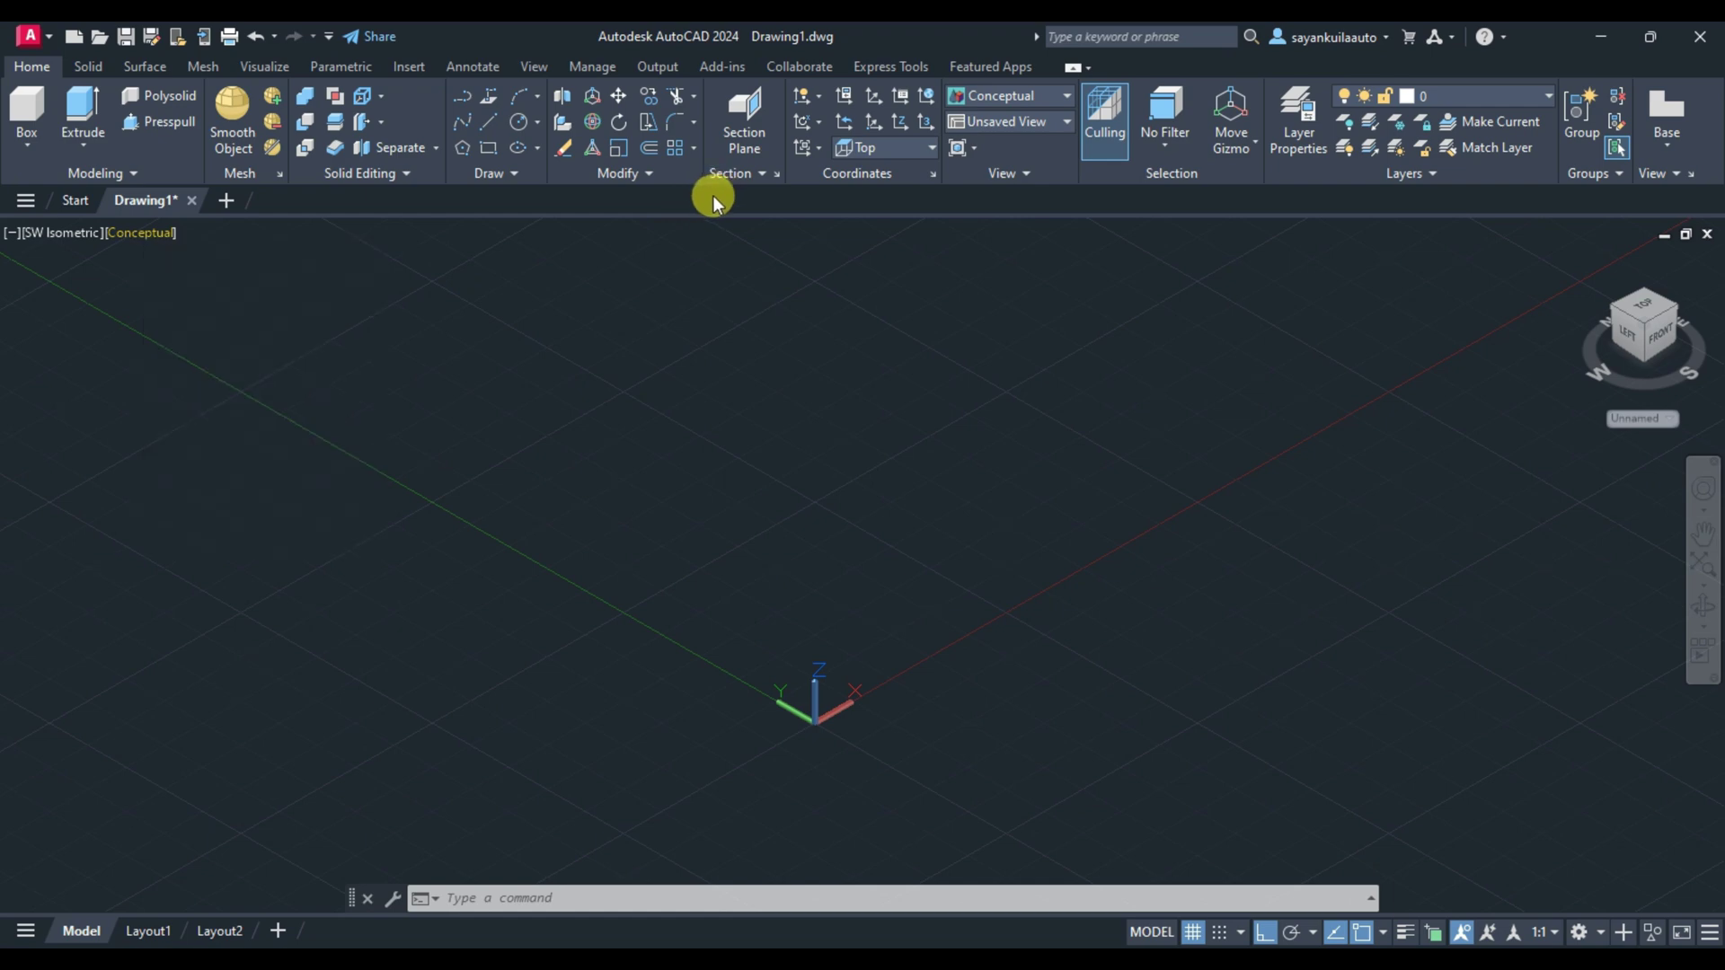
Create a solid cone with base radius 100 and height 100.
click(25, 137)
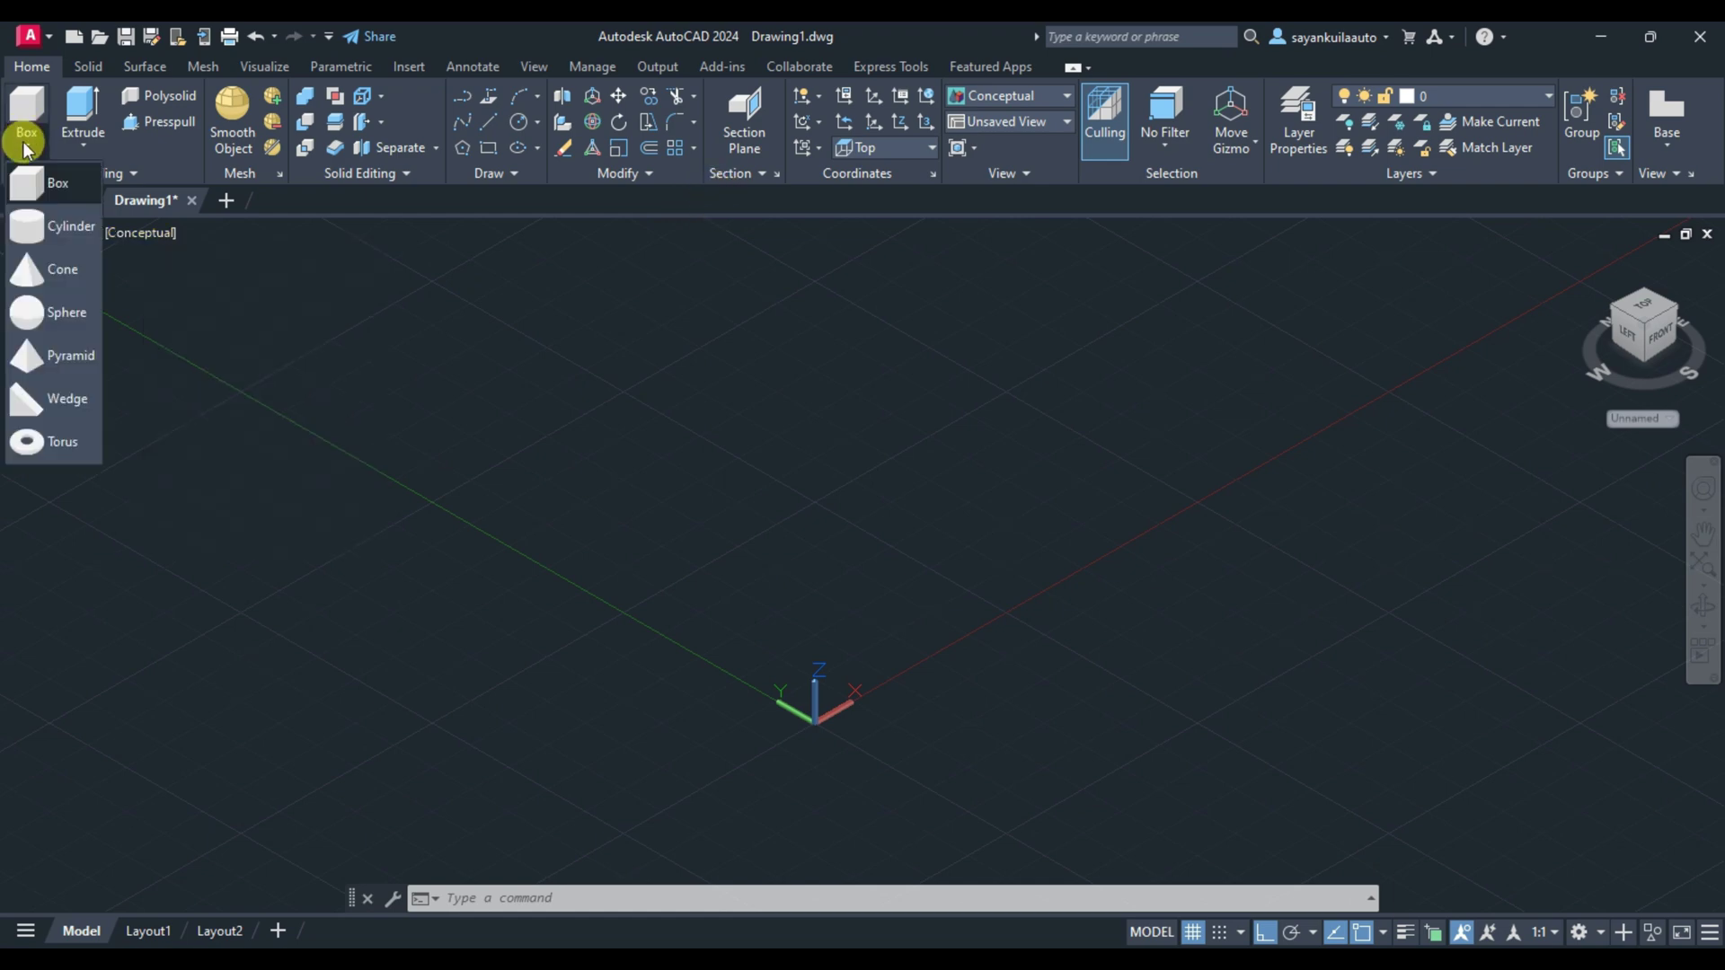
click(550, 208)
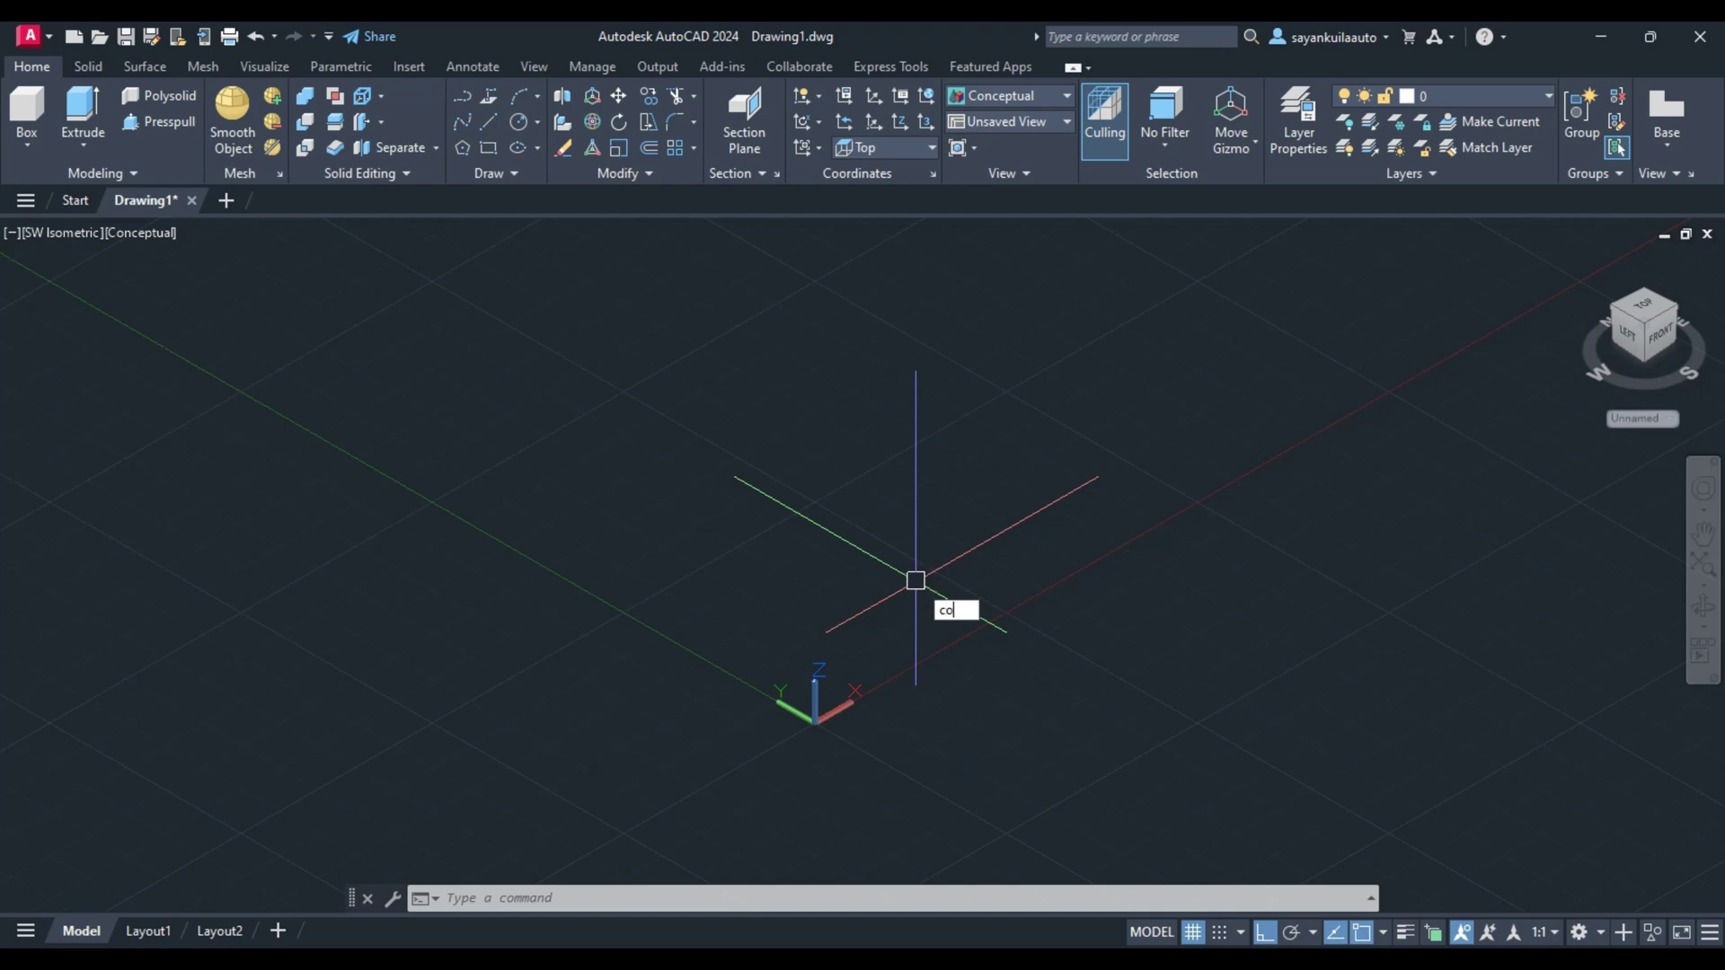
text(ne)
key(Return)
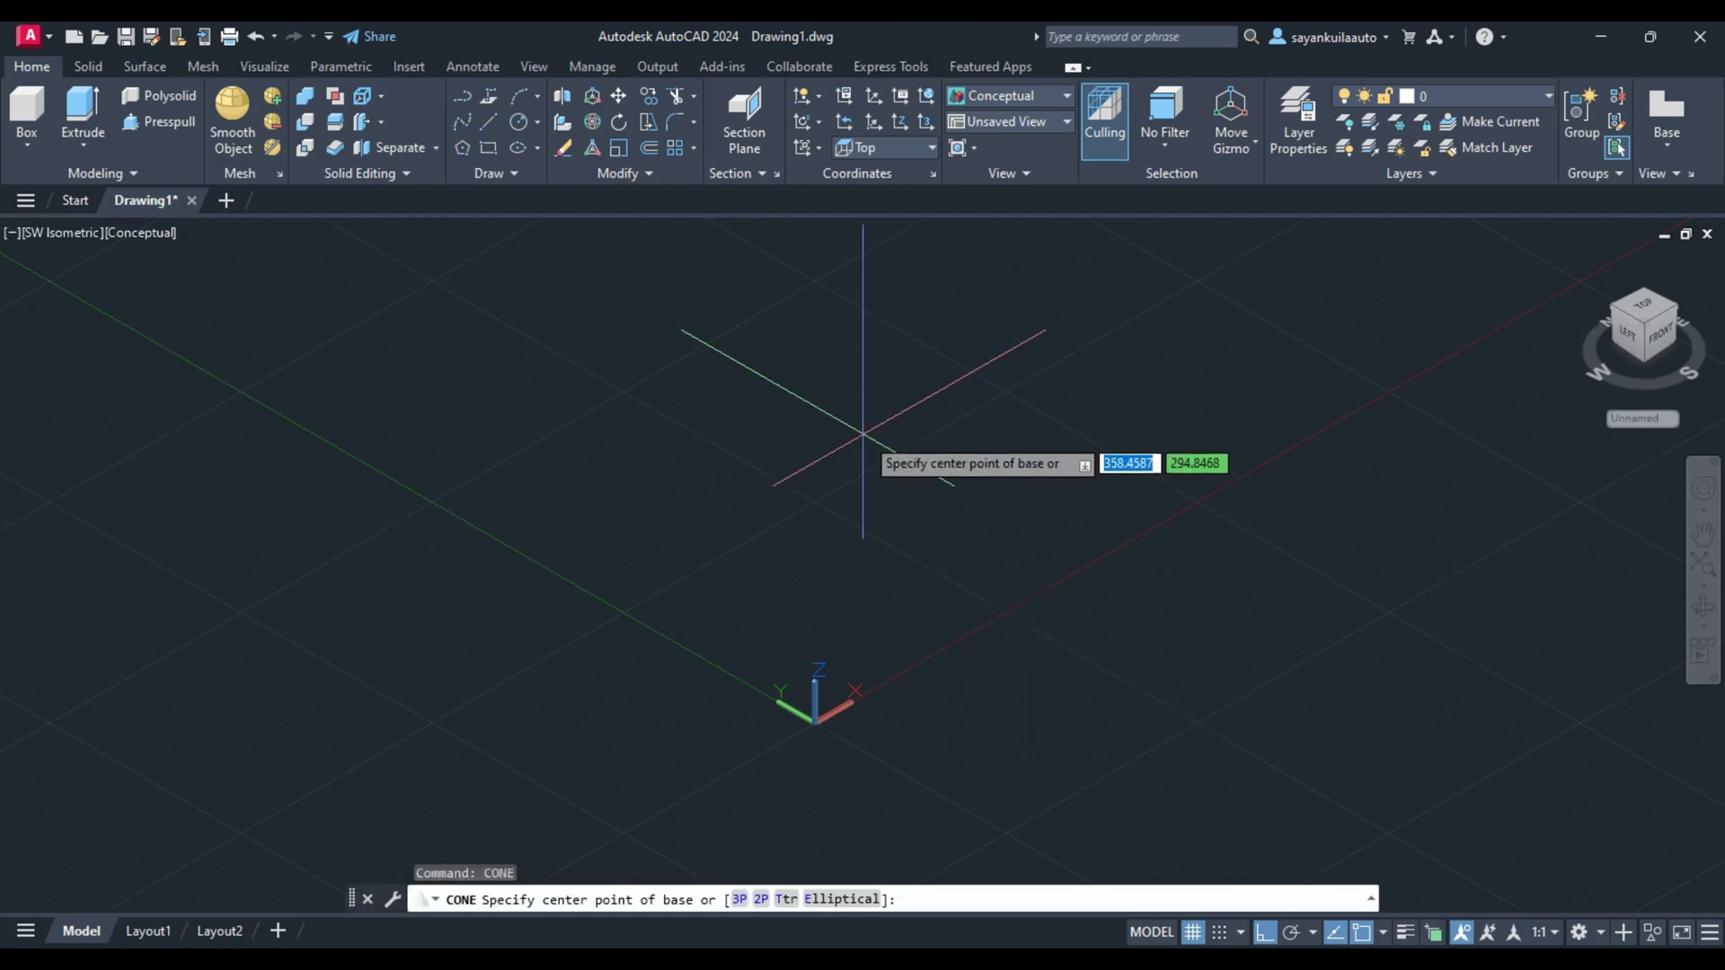
click(861, 435)
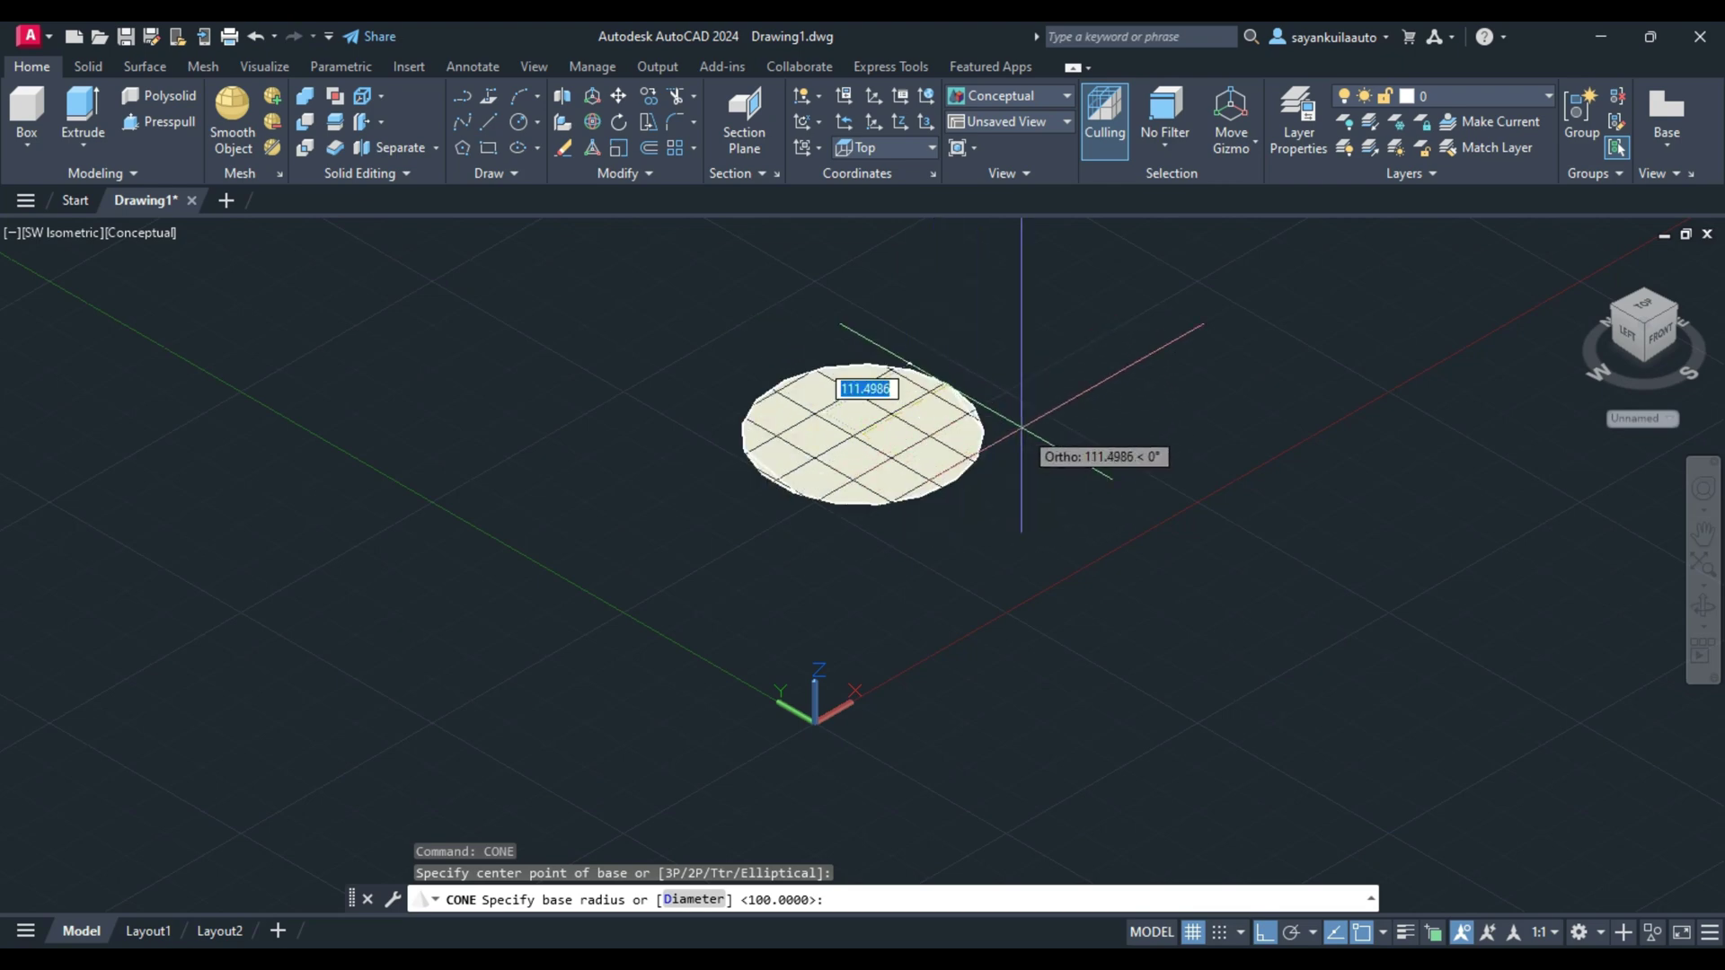
text(100)
key(Return)
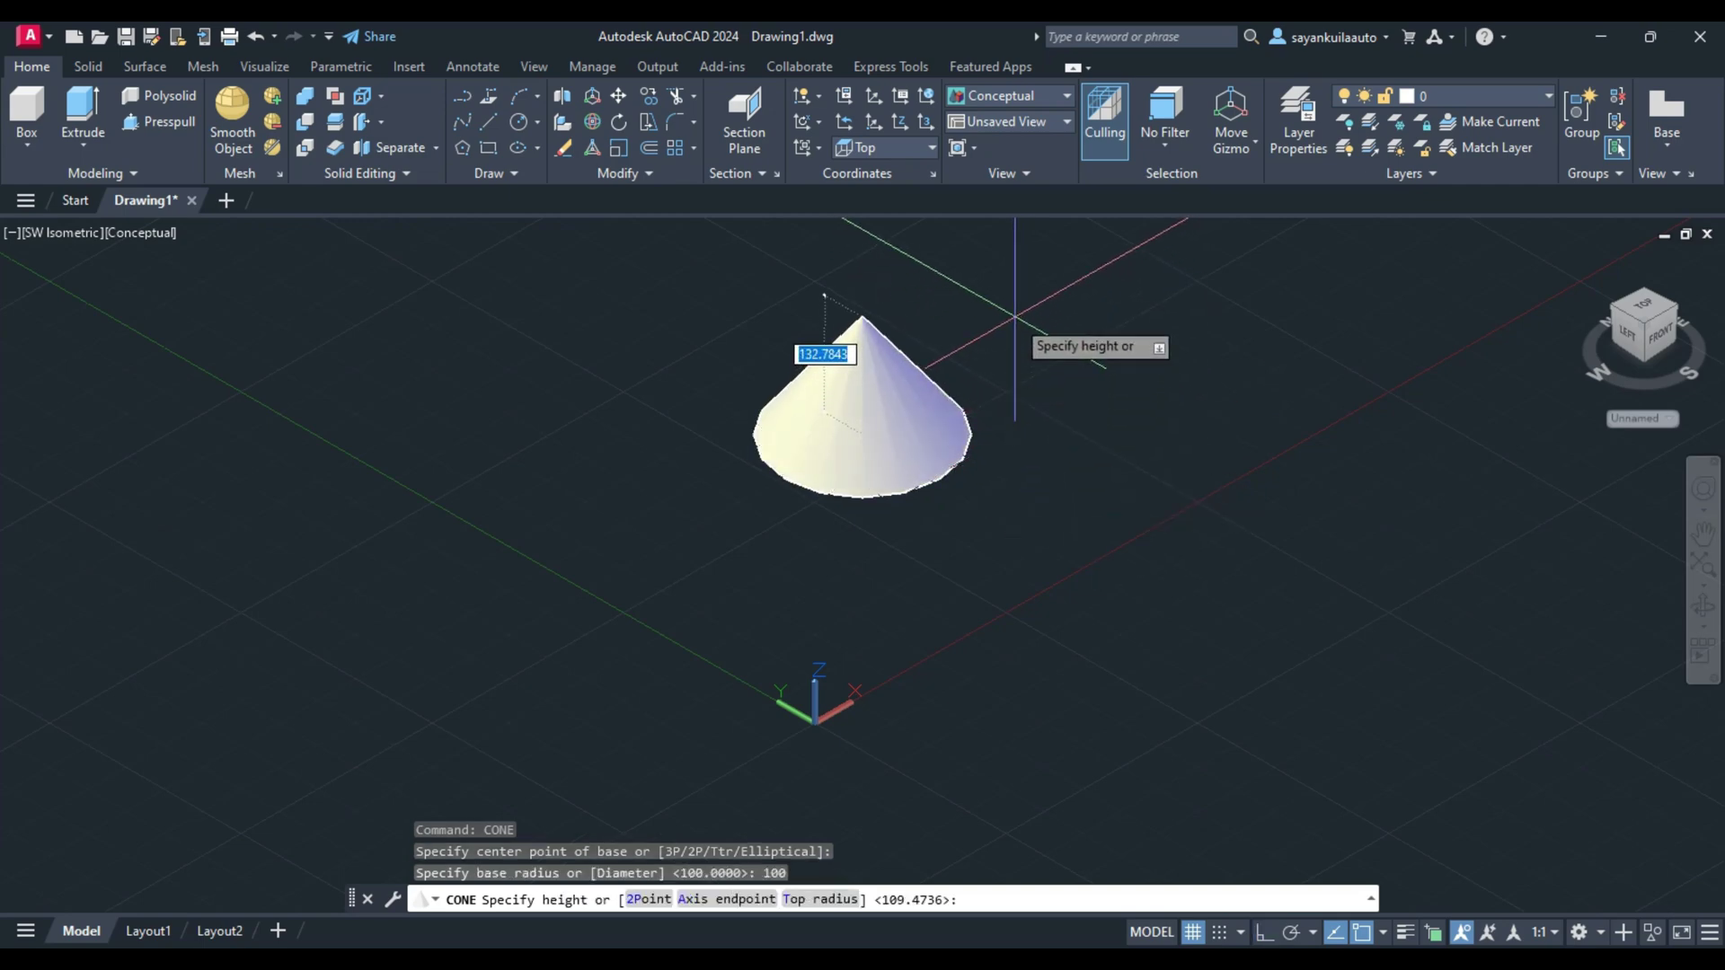
text(100)
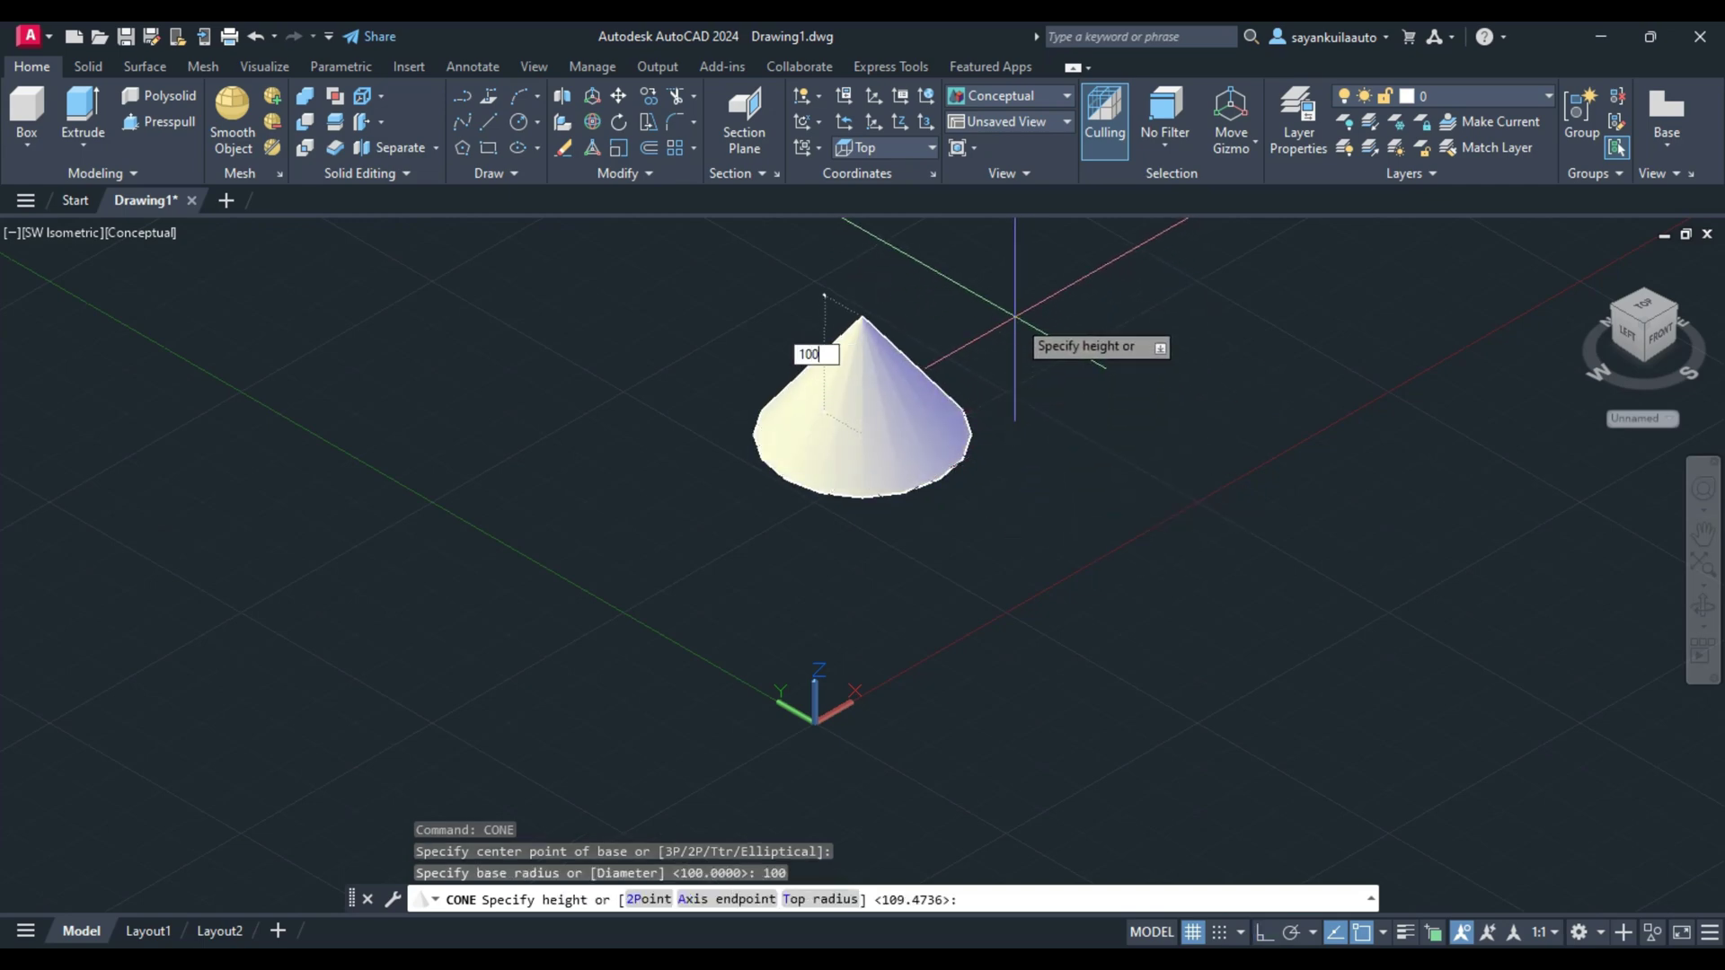
key(Return)
Orbit the view around the cone to a lower viewpoint.
scroll(1042, 432, up, 2)
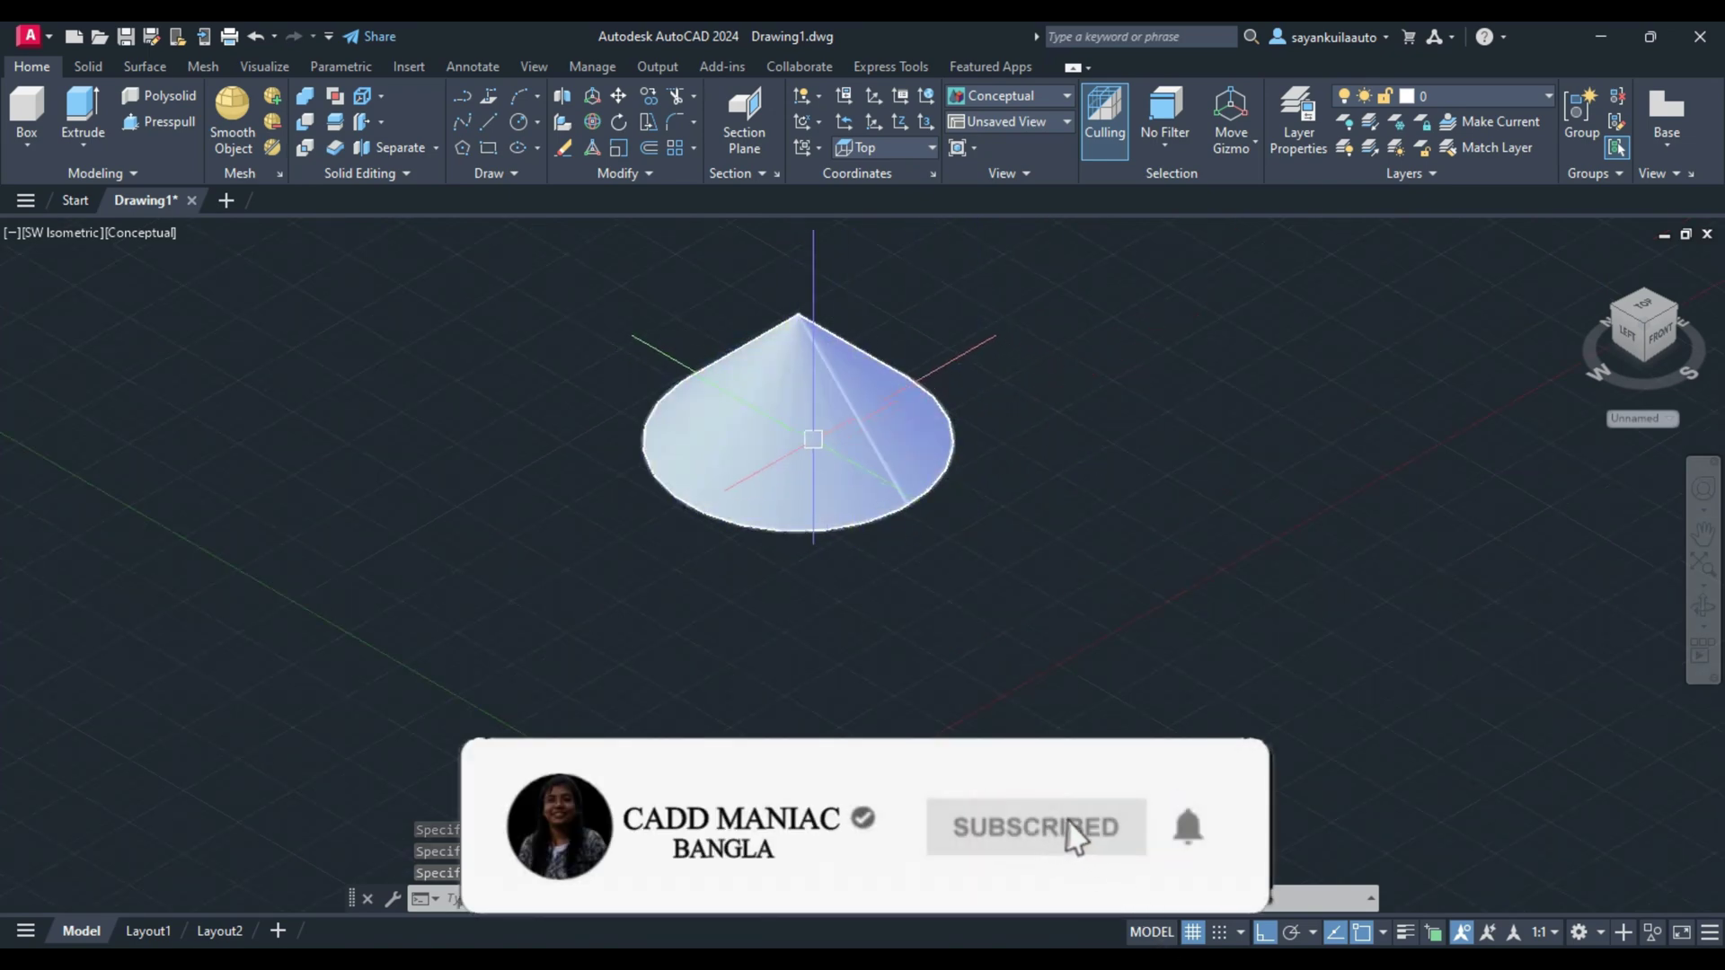
mouse_move(962, 501)
shift+middle_down()
mouse_move(878, 448)
mouse_move(956, 414)
mouse_move(951, 452)
mouse_move(948, 410)
mouse_move(958, 442)
shift+middle_up()
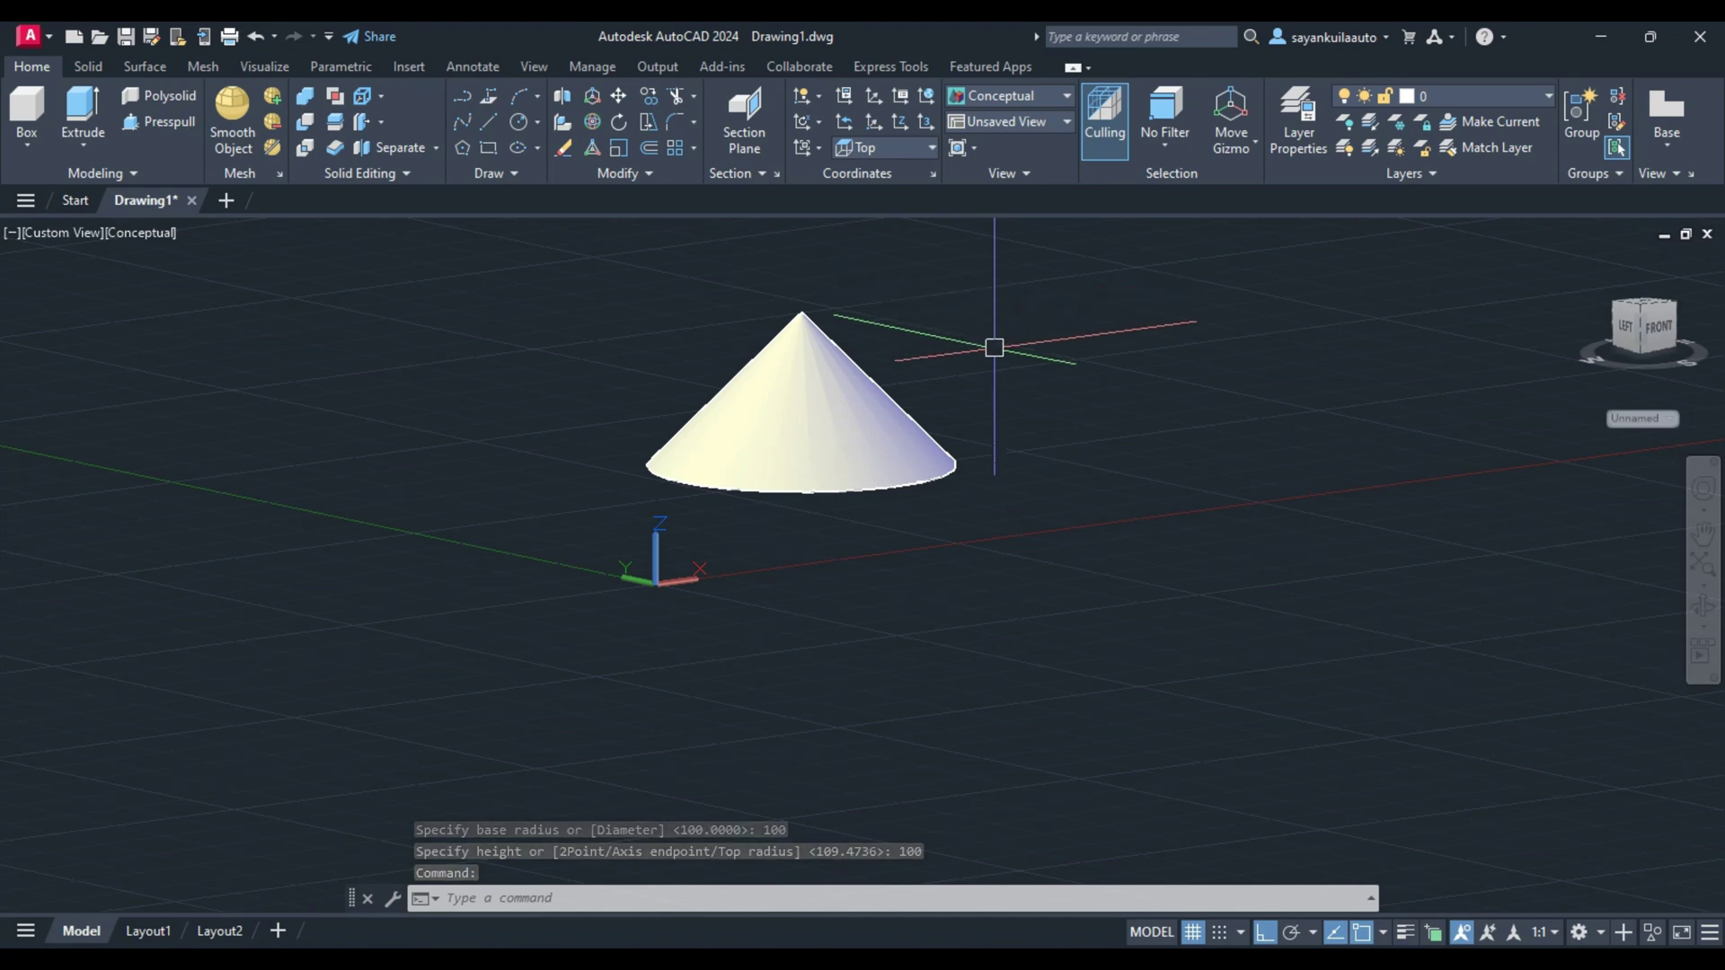
mouse_move(995, 346)
shift+middle_down()
mouse_move(982, 335)
mouse_move(979, 370)
mouse_move(913, 382)
mouse_move(1058, 329)
mouse_move(974, 379)
mouse_move(1004, 351)
mouse_move(959, 374)
mouse_move(1001, 335)
mouse_move(636, 389)
mouse_move(743, 385)
mouse_move(908, 339)
shift+middle_up()
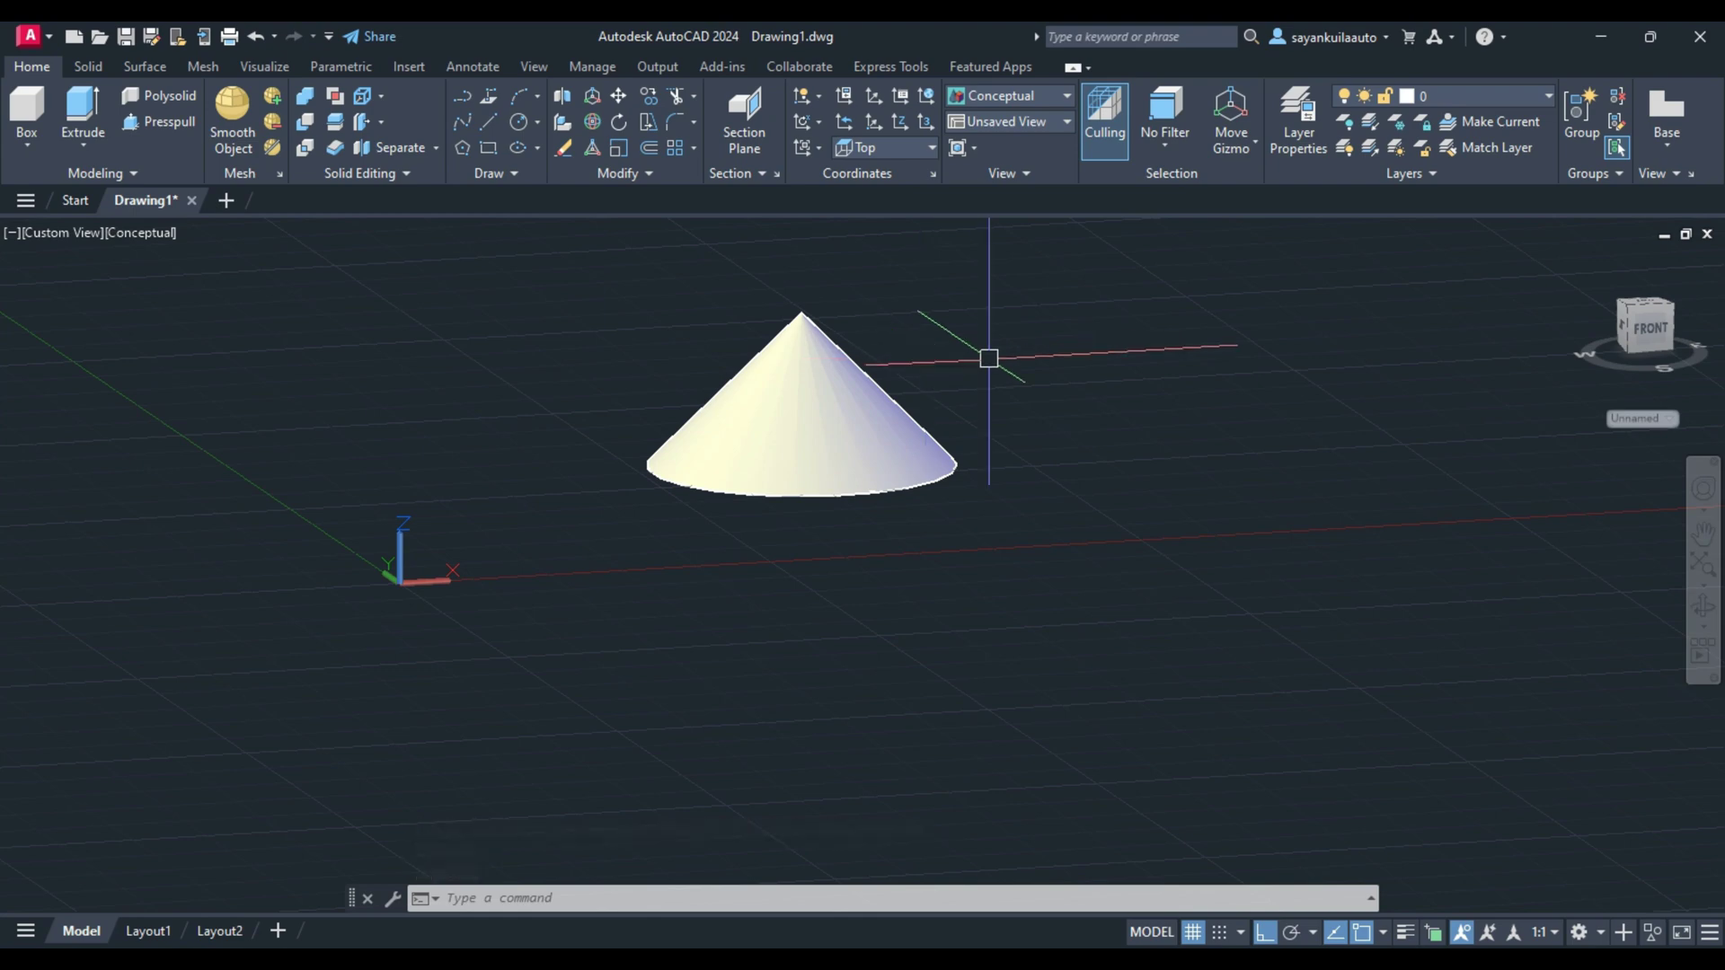
Start a second cone right of the first with base radius 100.
key(Return)
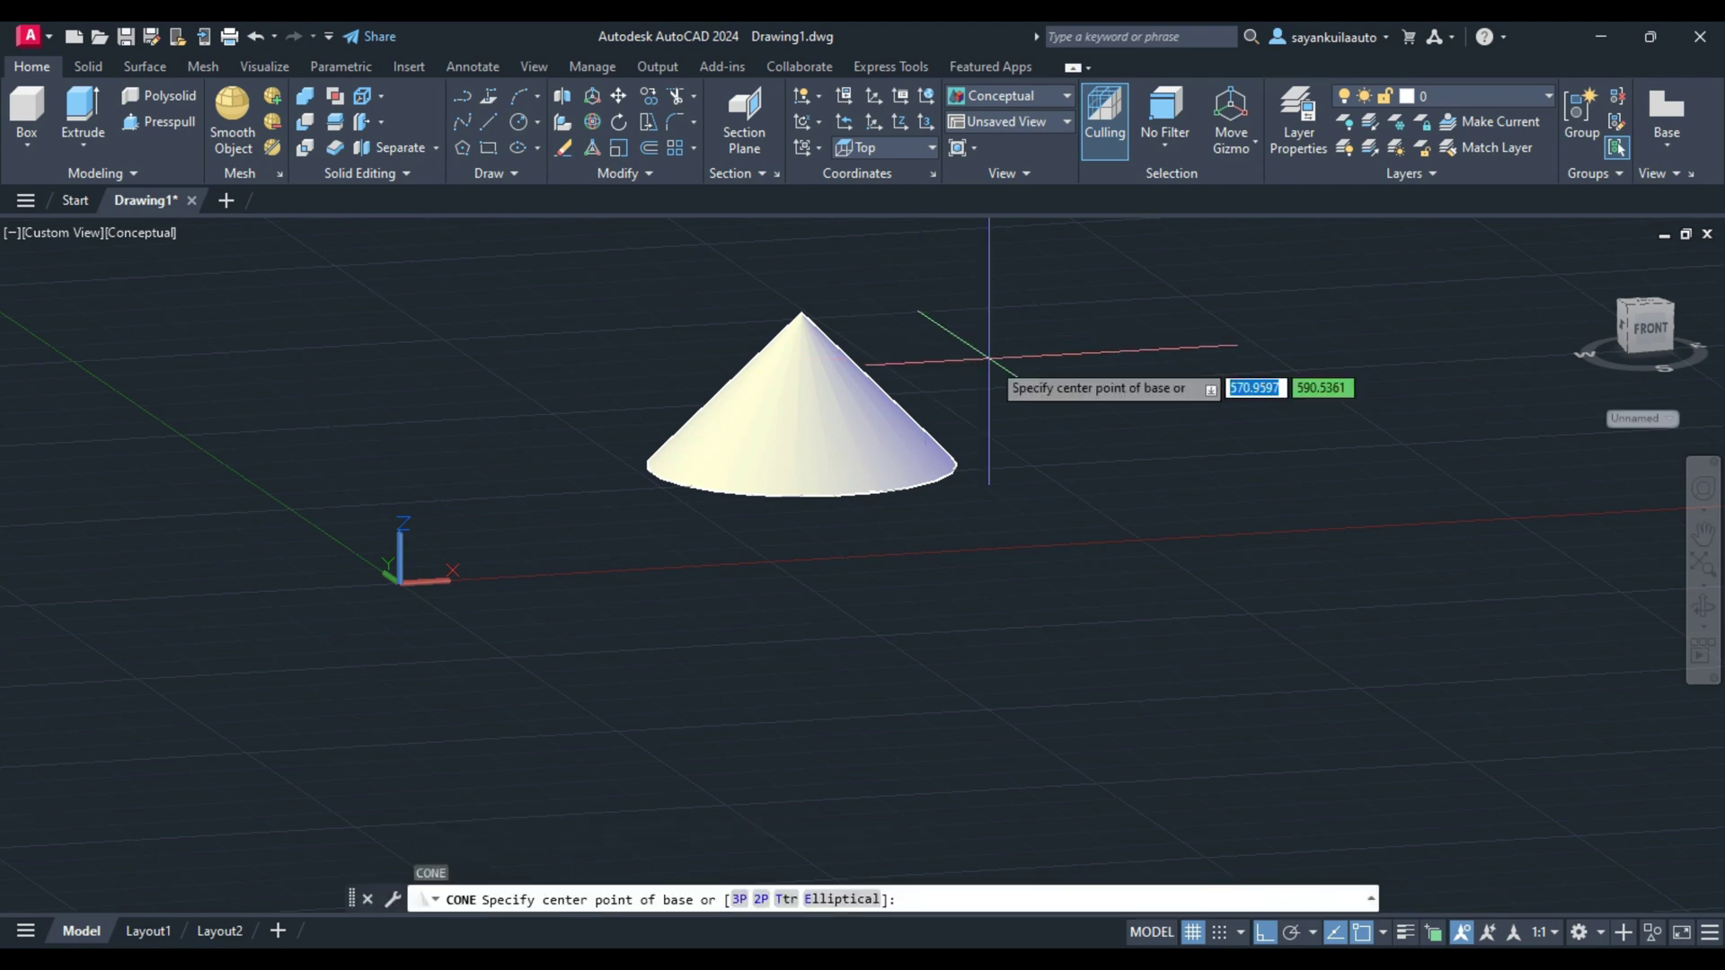
click(1185, 463)
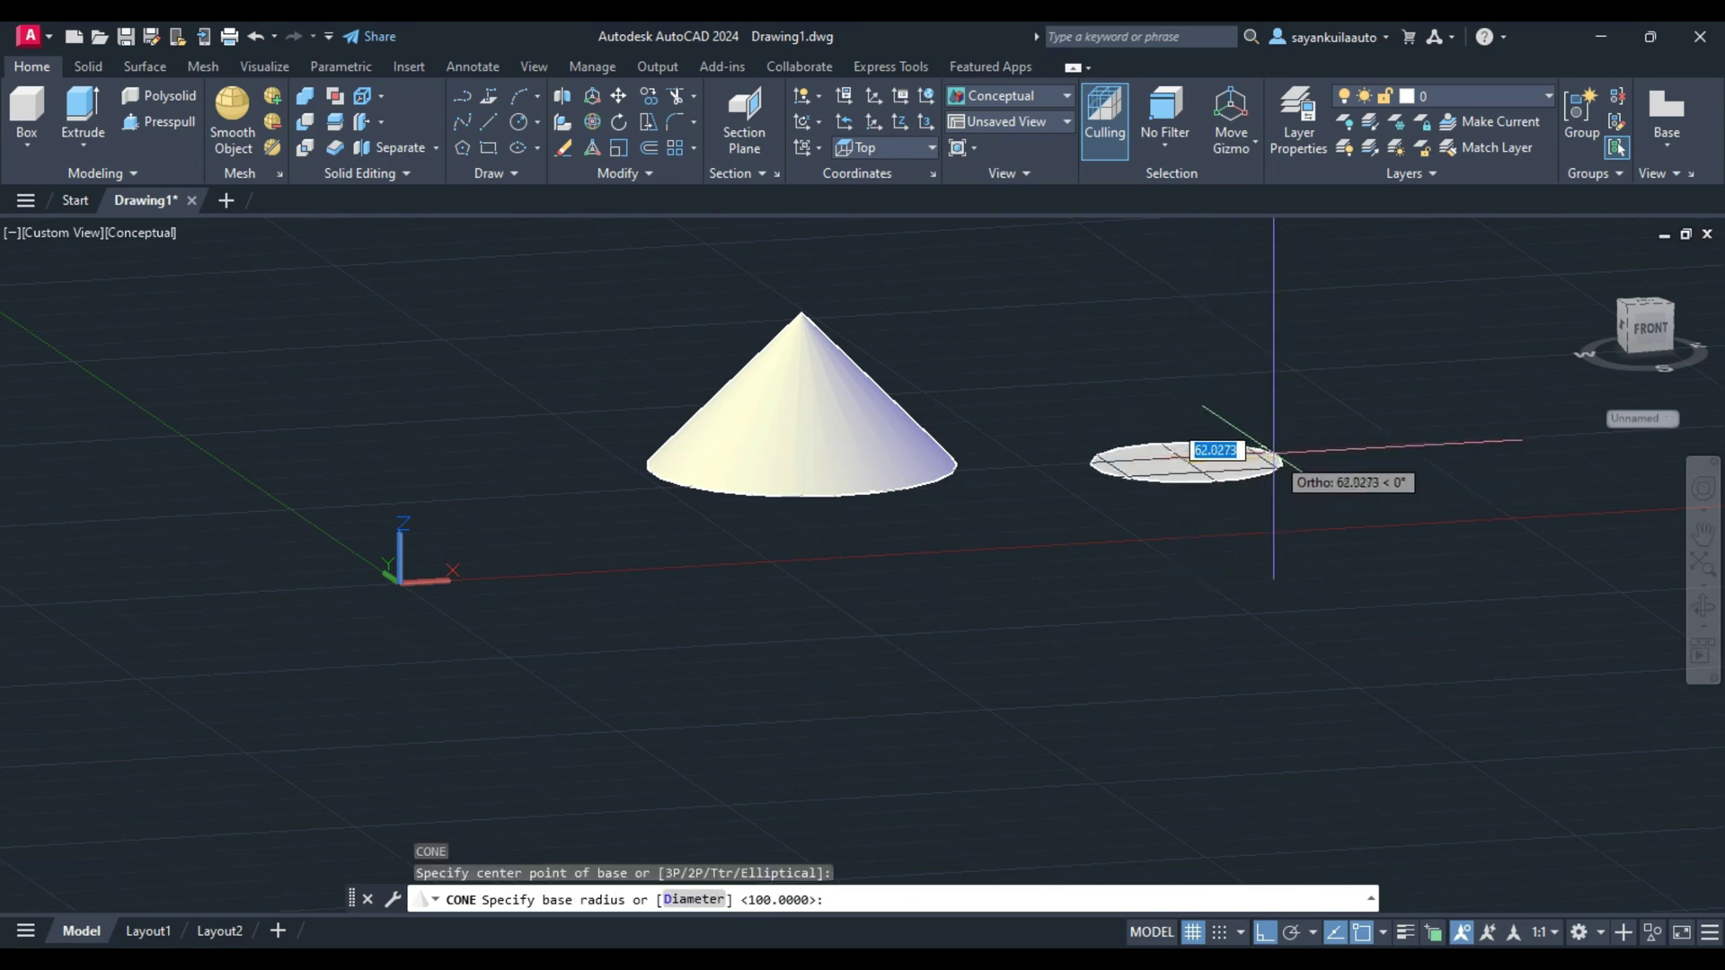
shift+middle_drag(1280, 449, 1332, 485)
text(100)
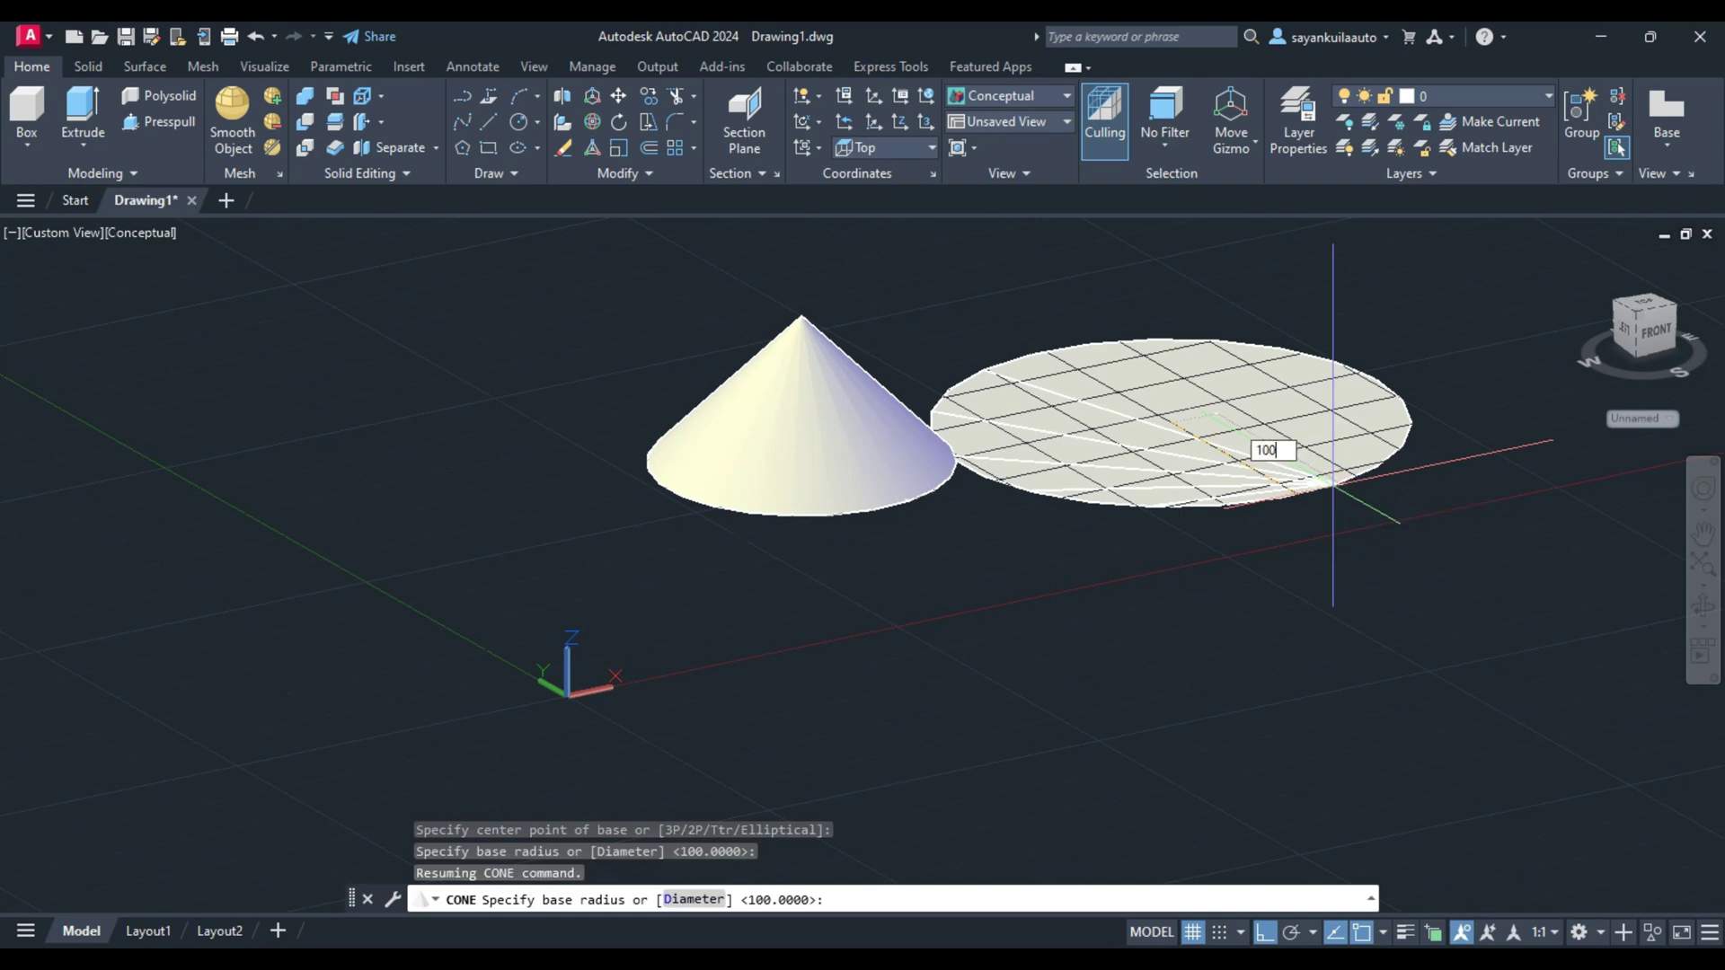
key(Return)
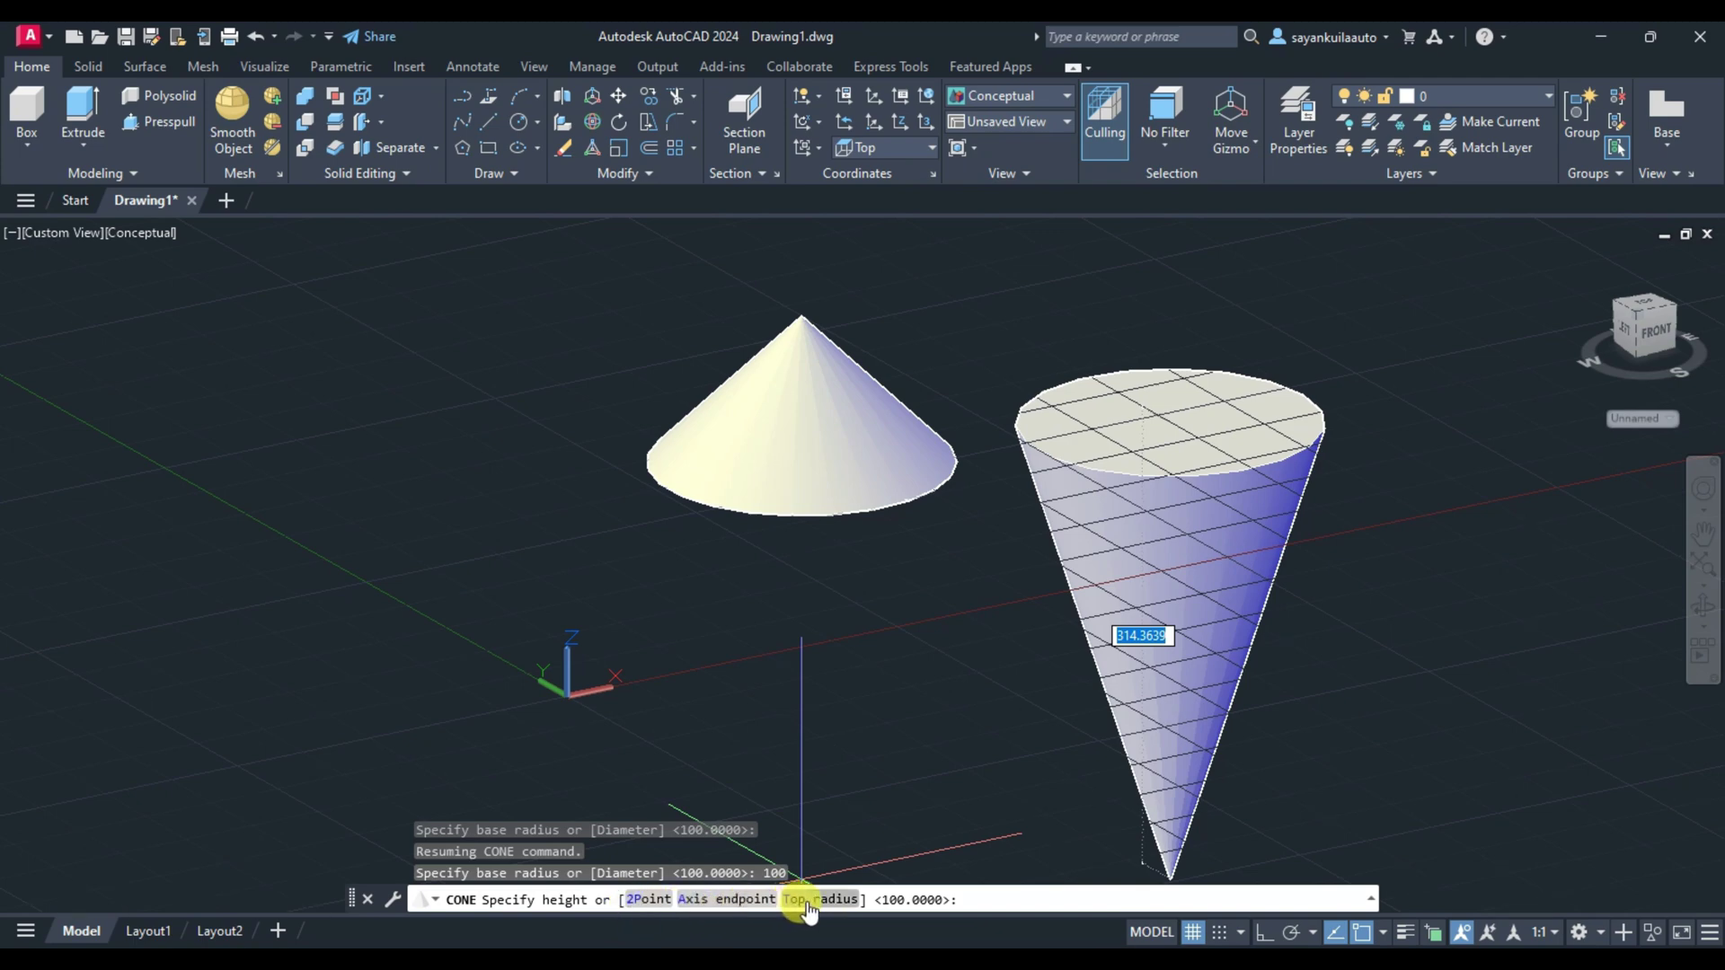
Set the cone's axis endpoint 100 units sideways with Ortho on, laying it flat.
click(741, 902)
scroll(589, 459, down, 3)
key(F8)
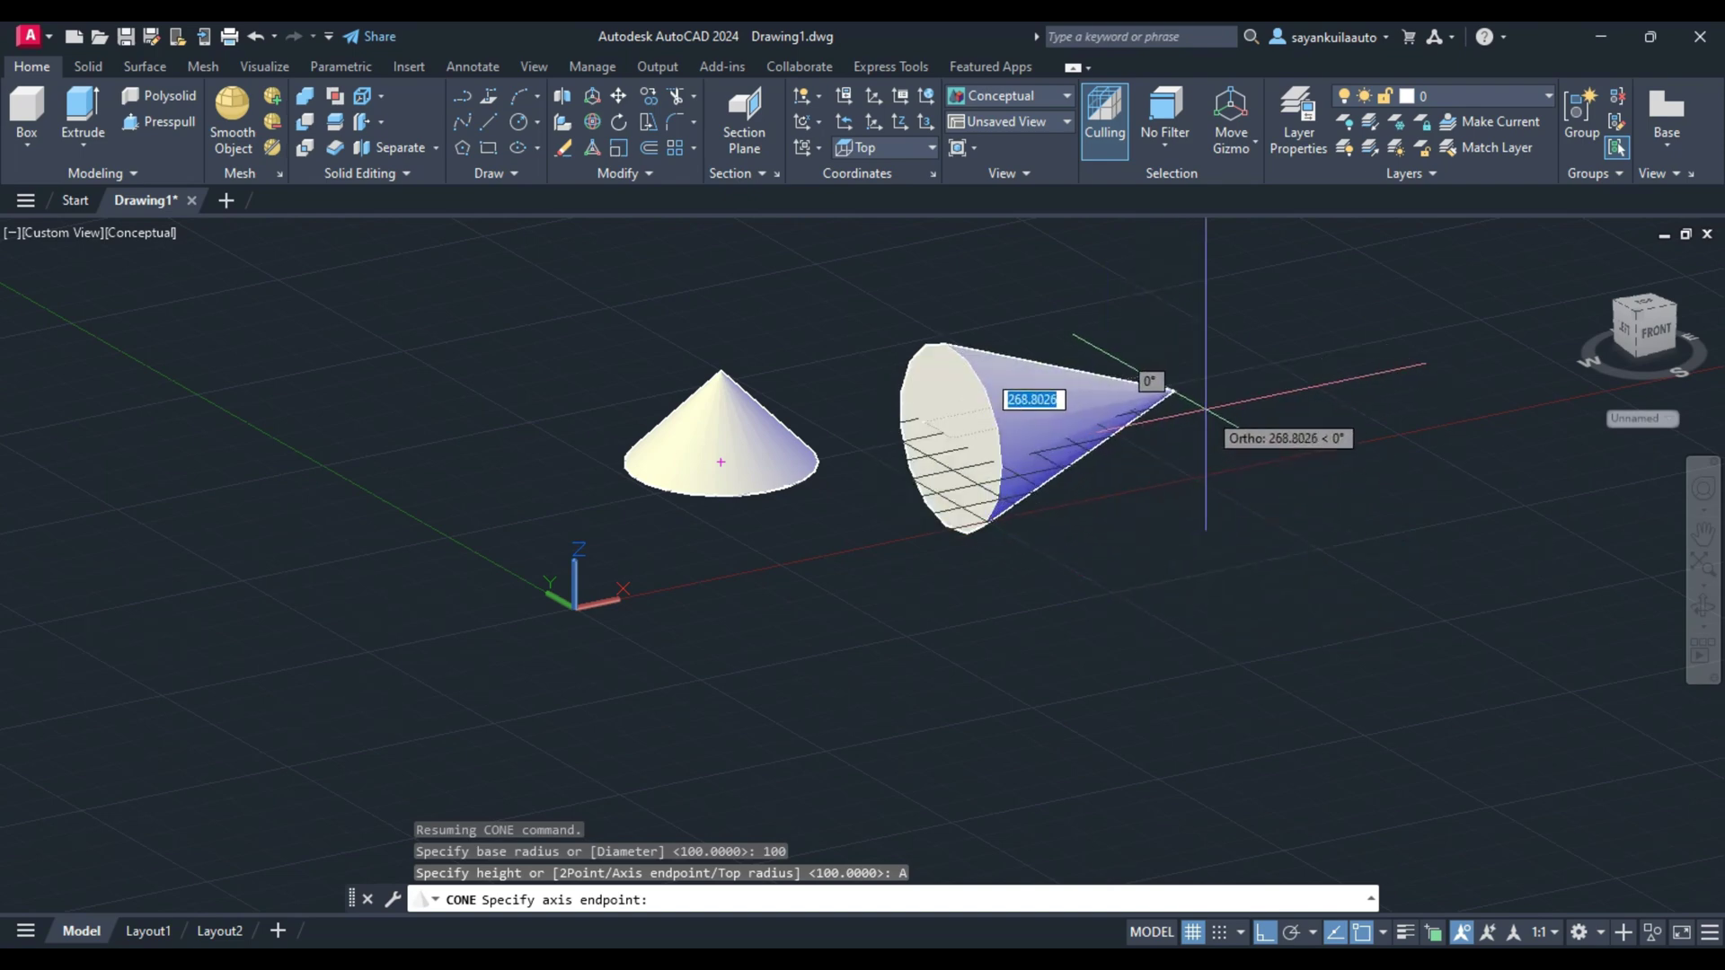
text(100)
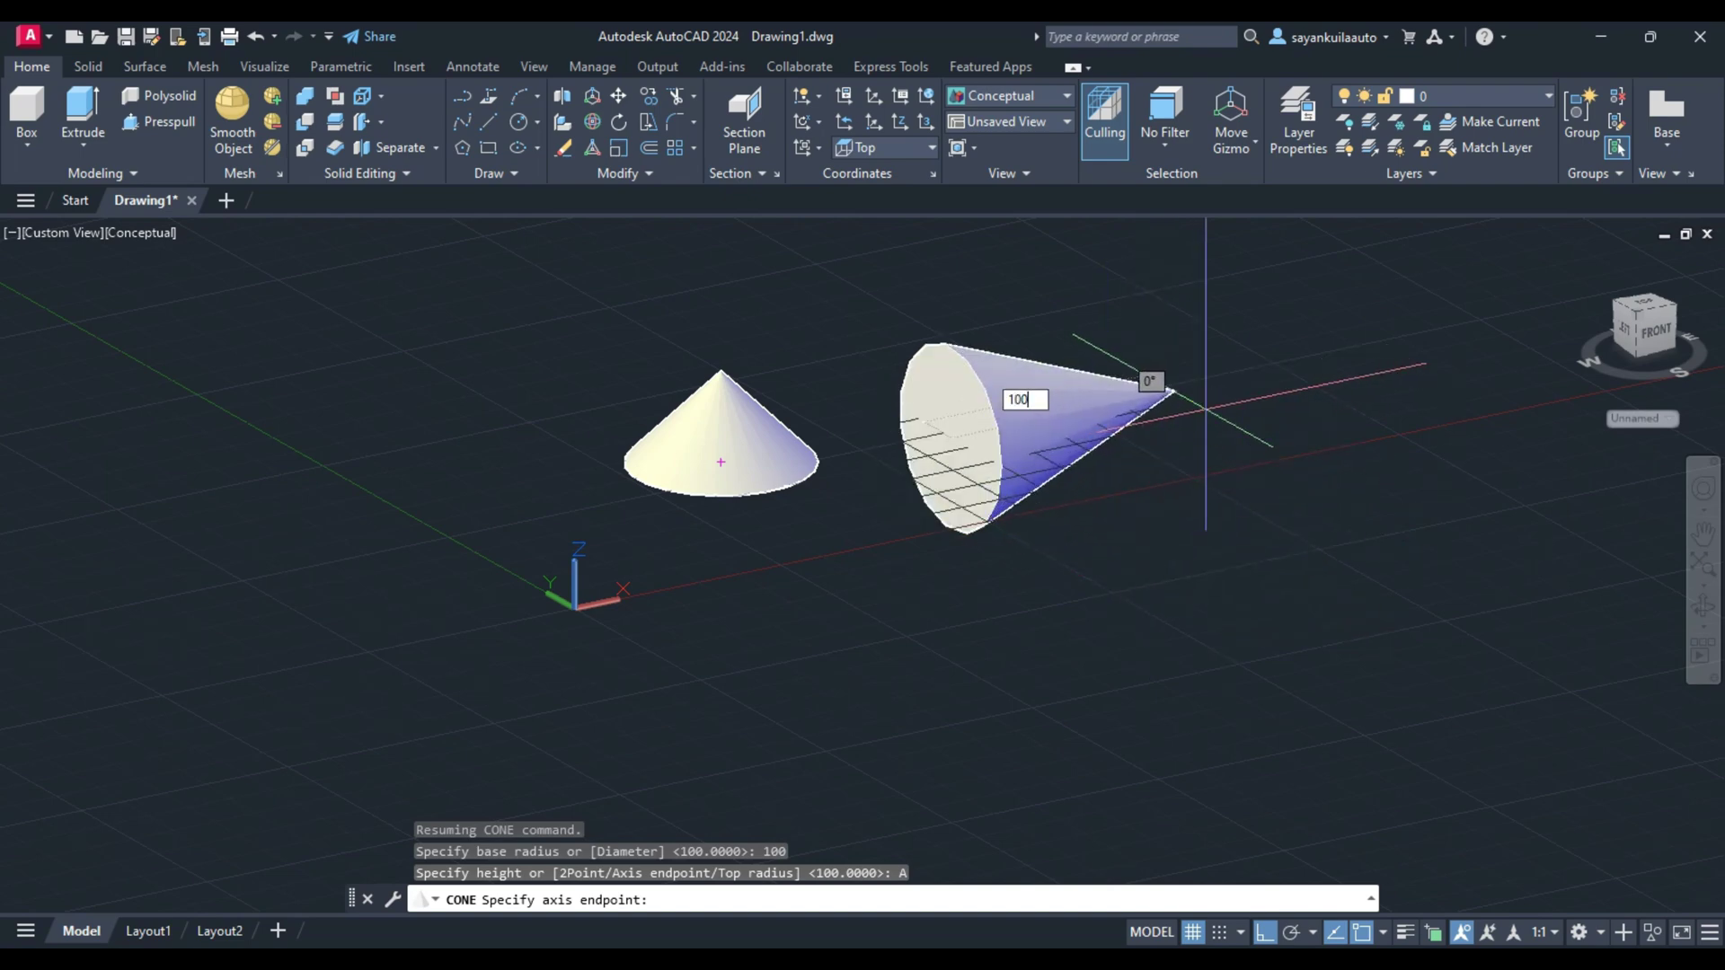
key(Return)
scroll(1066, 386, up, 2)
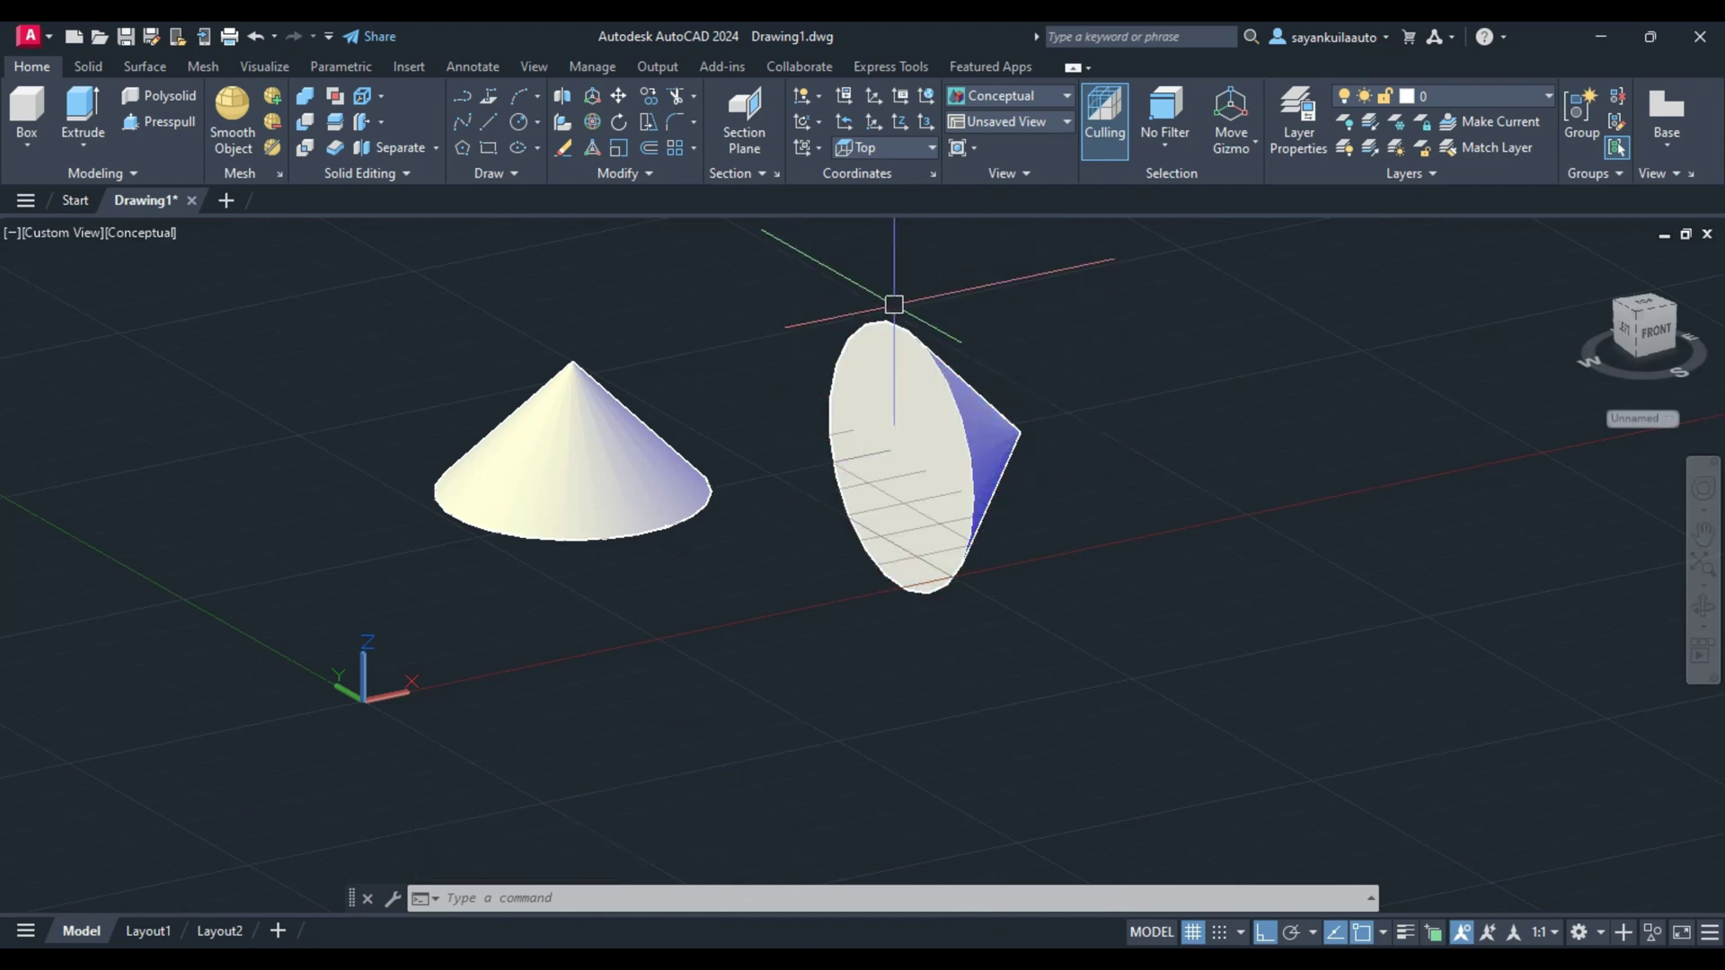
scroll(1001, 415, down, 2)
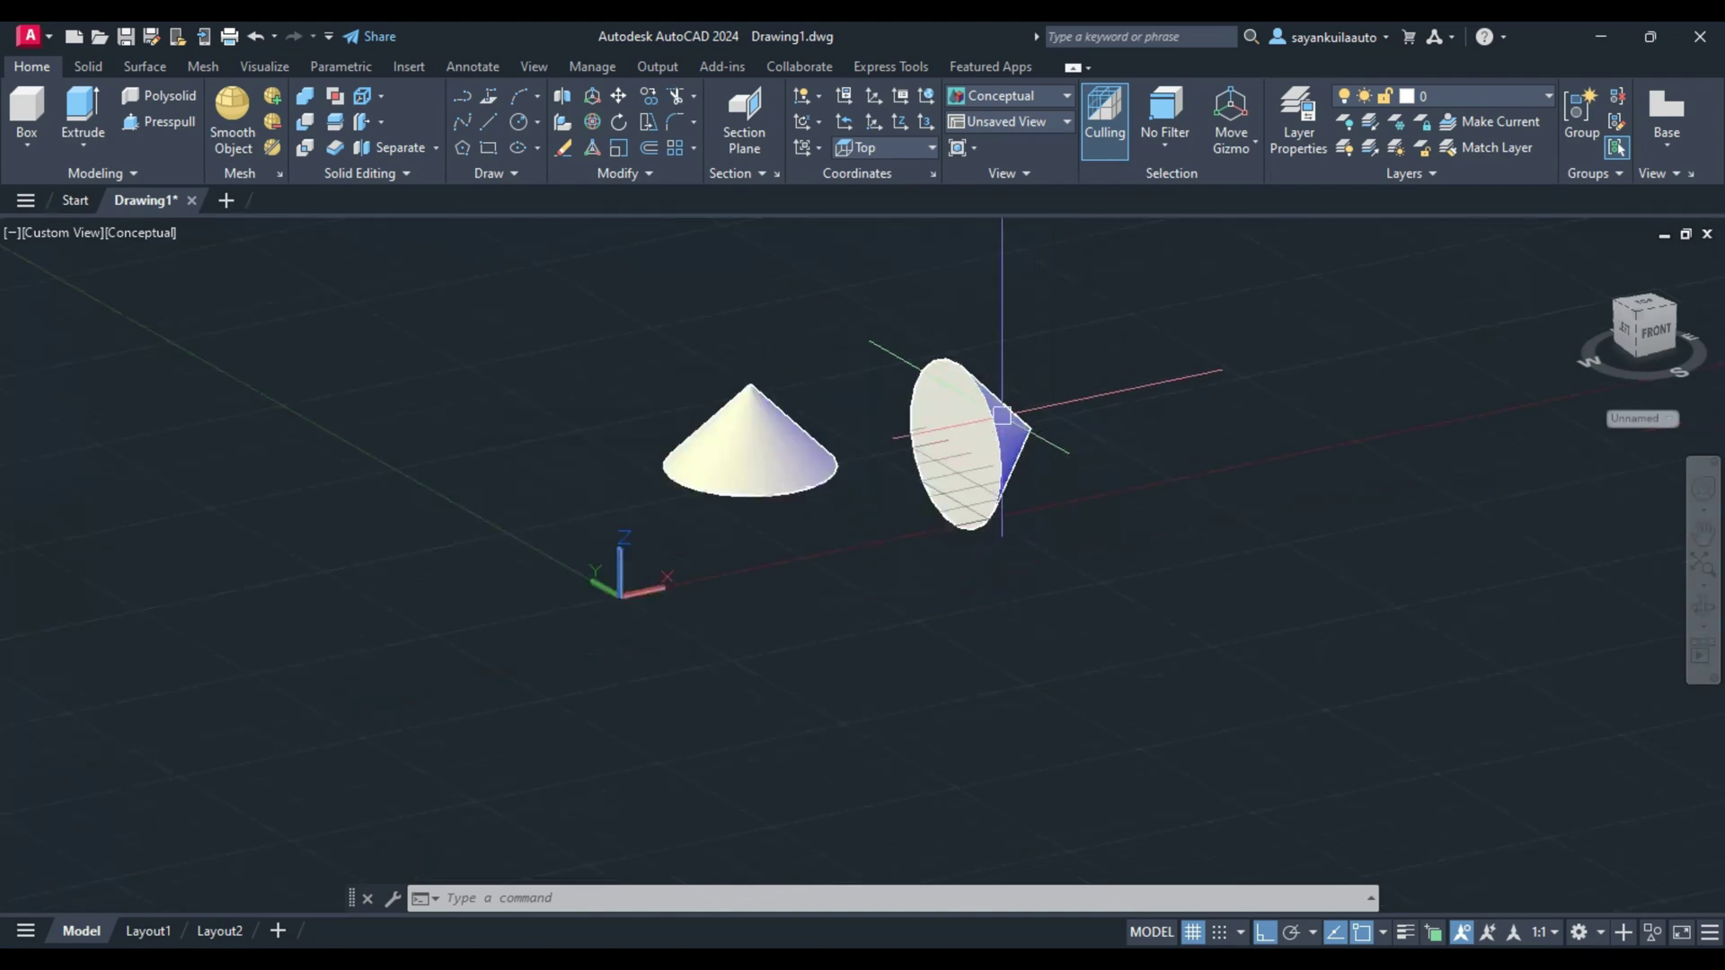
scroll(898, 360, down, 1)
scroll(1067, 304, up, 3)
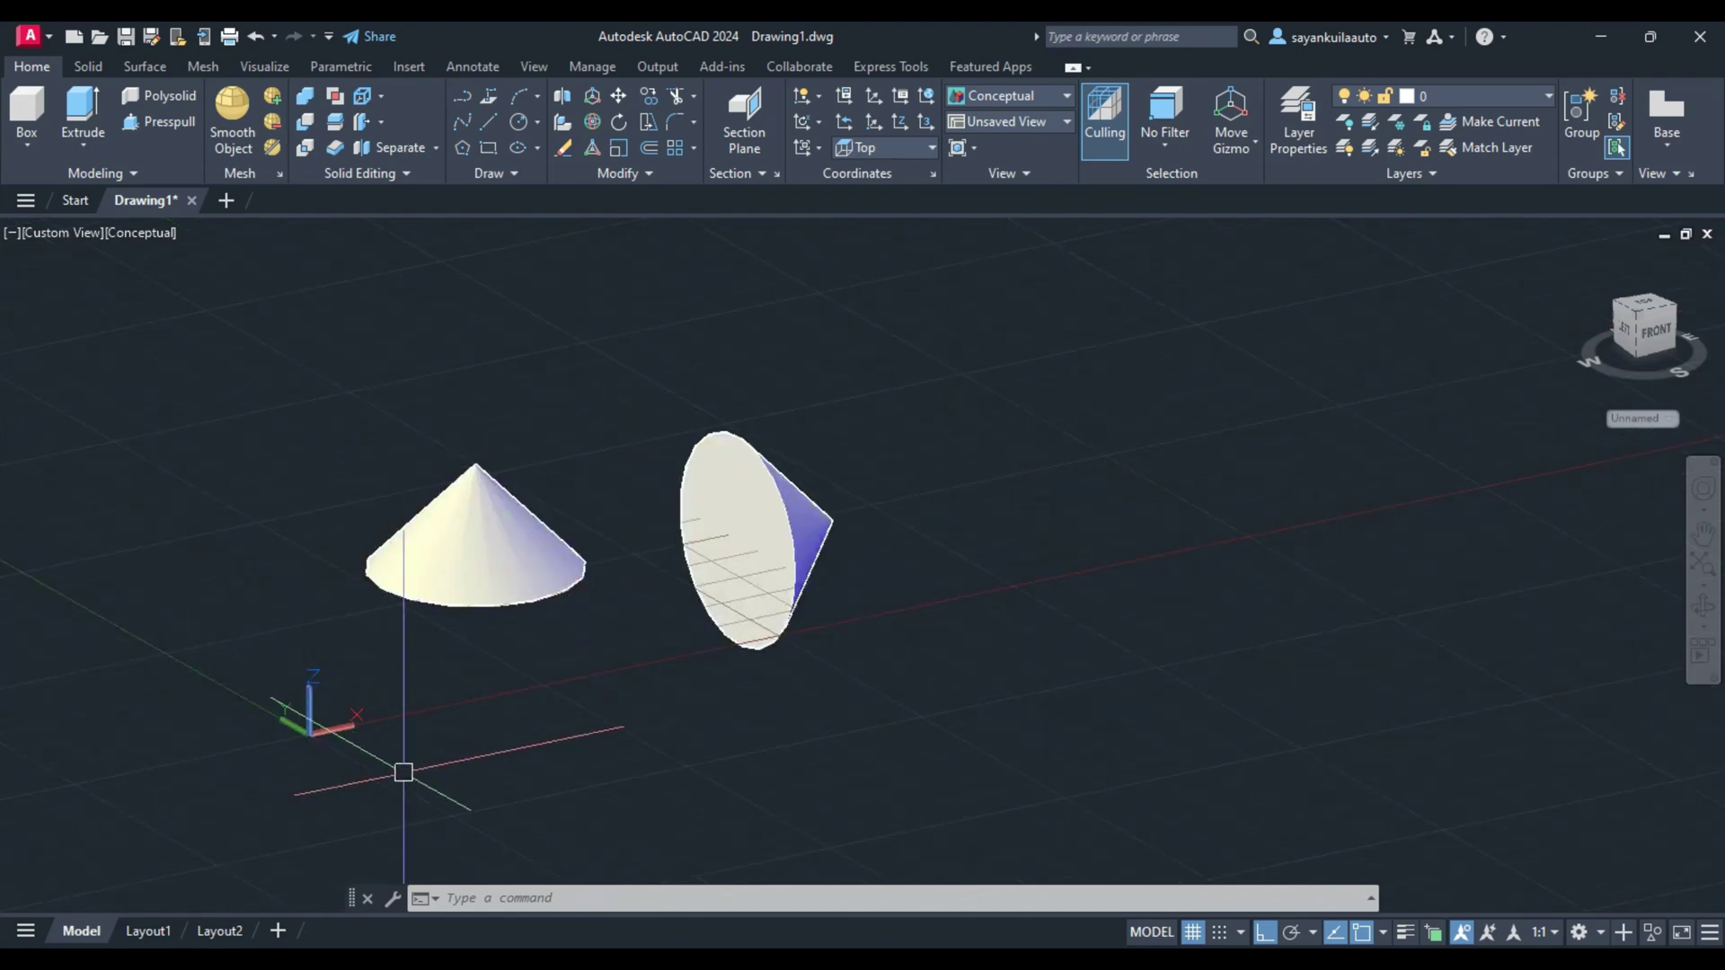
scroll(528, 497, down, 3)
Add a truncated cone with base radius 100, top radius 50 and height 100.
scroll(893, 486, up, 4)
key(Return)
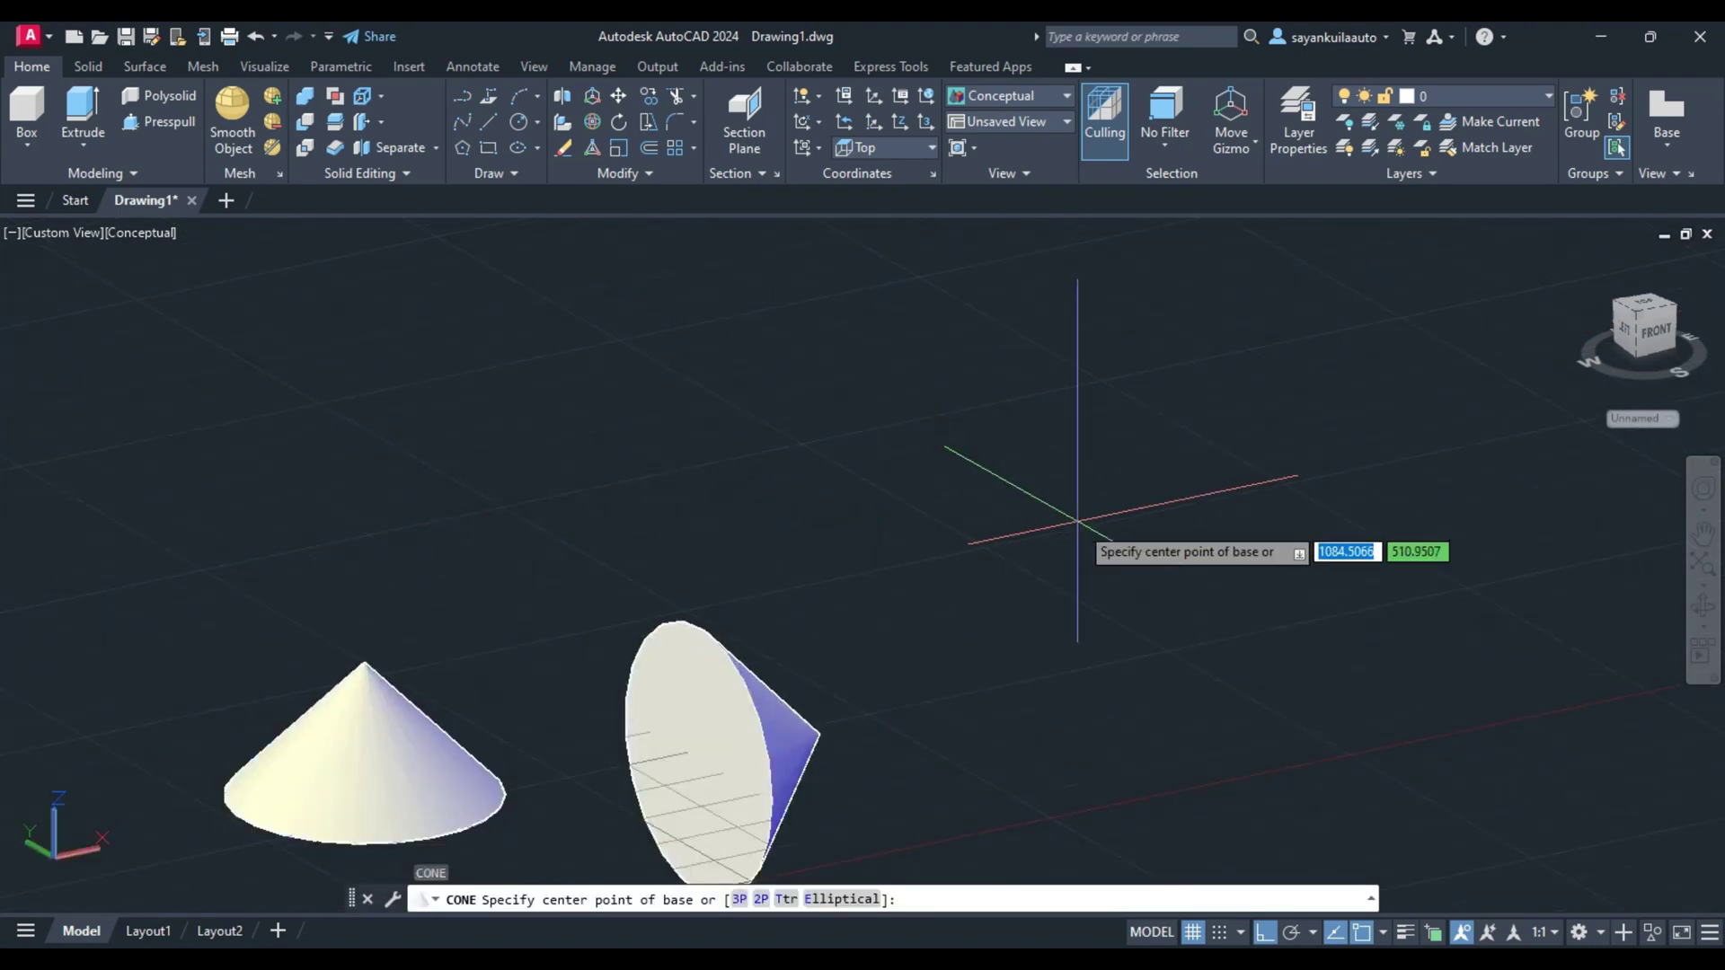
click(1091, 530)
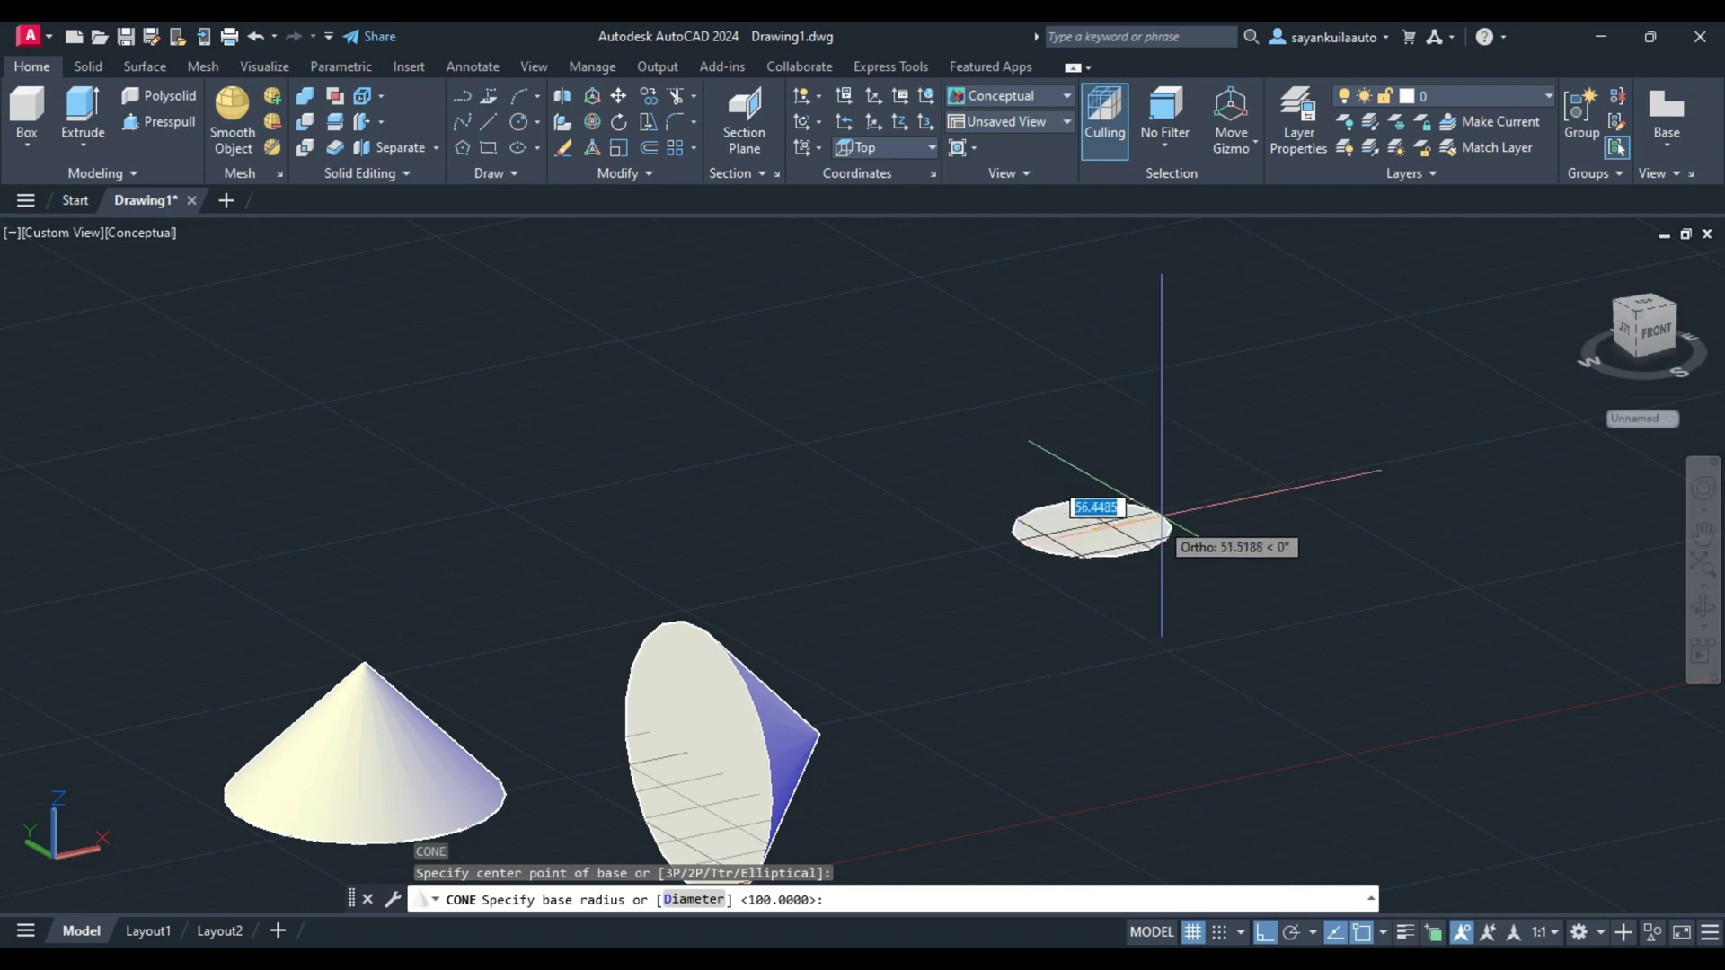
text(1)
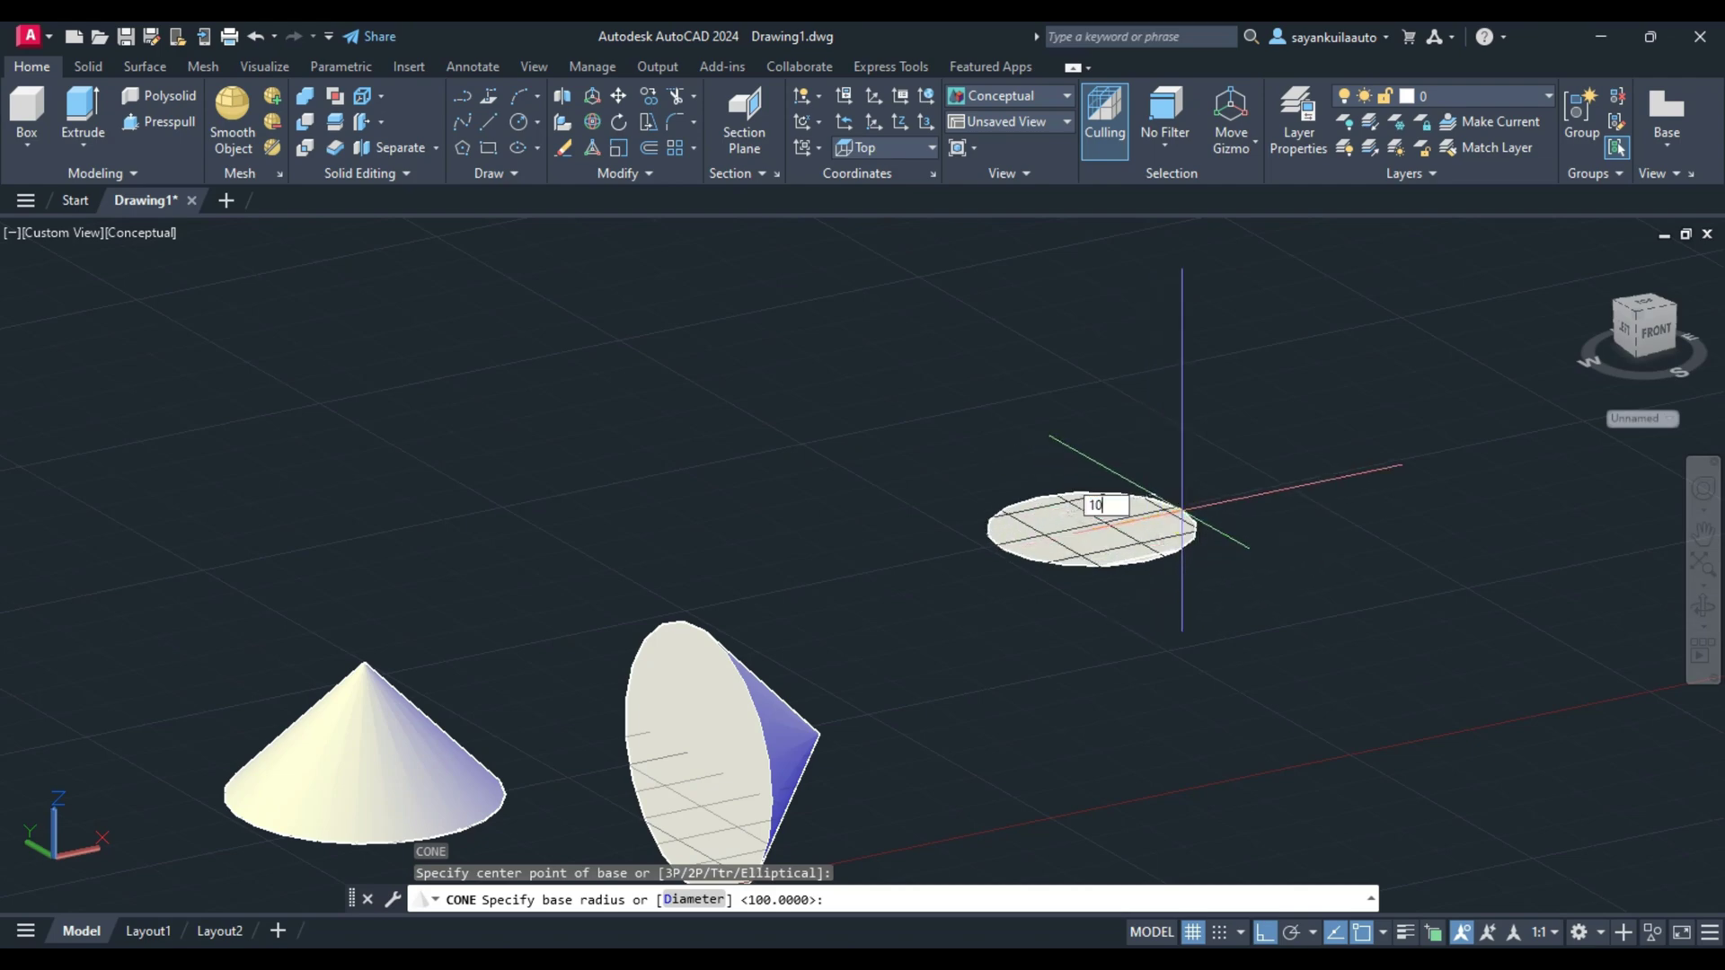
text(0)
key(Return)
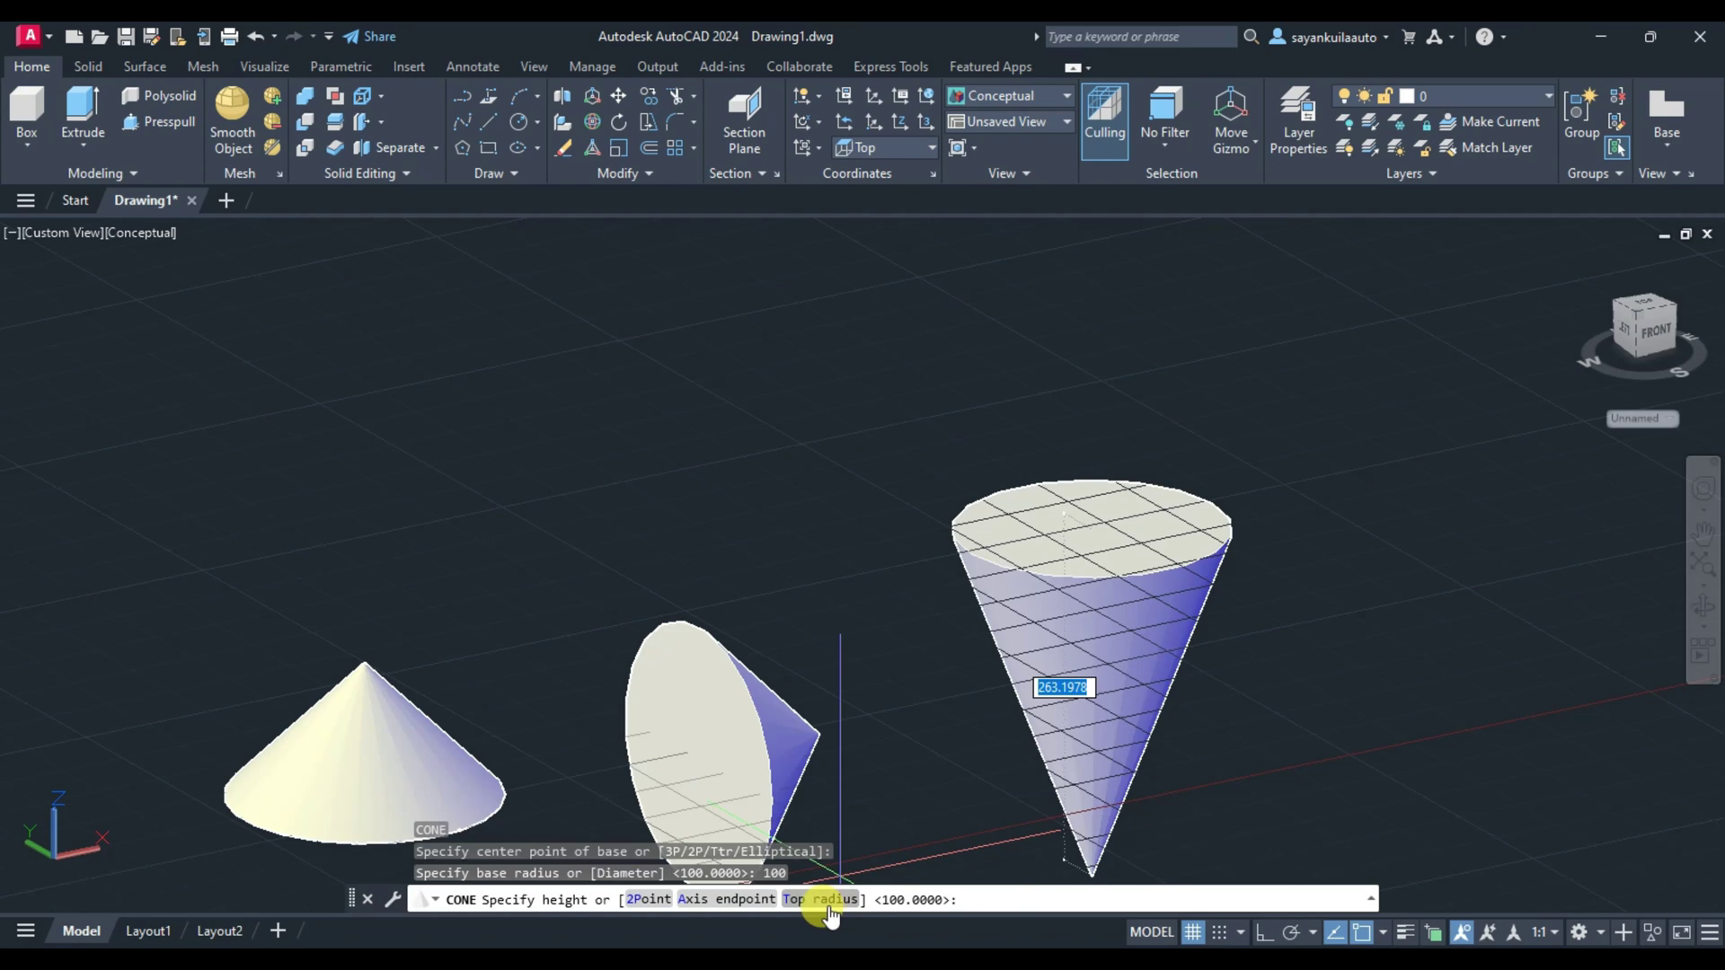
click(827, 905)
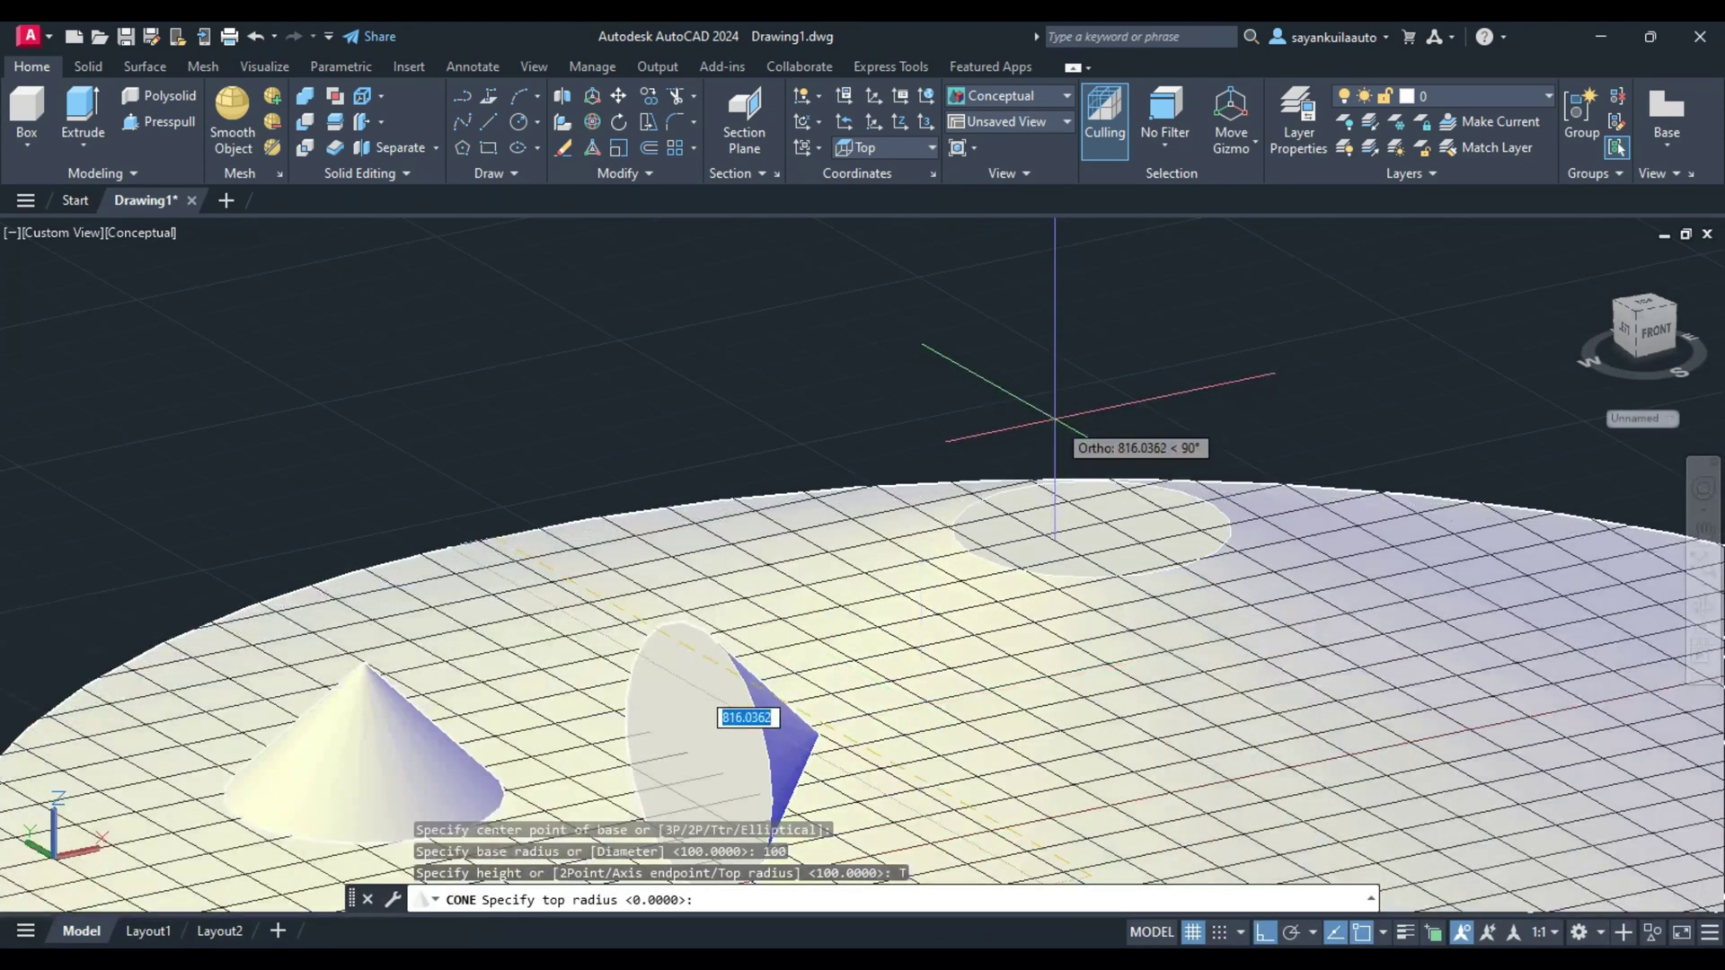
text(50)
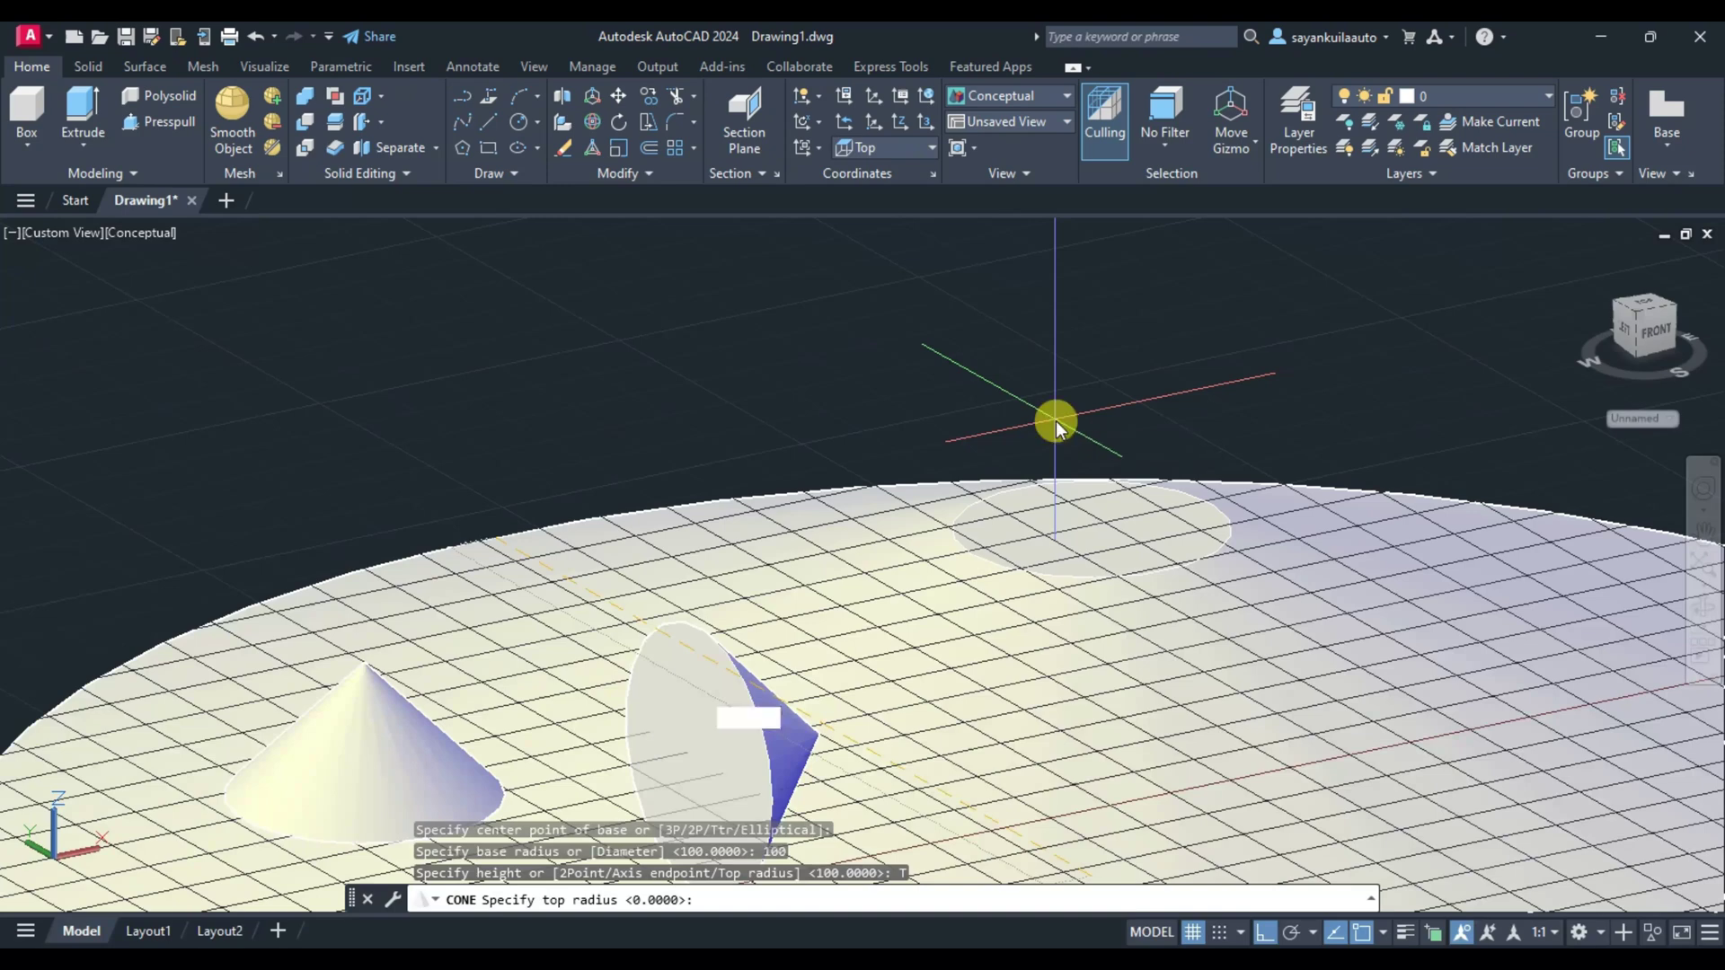
key(Return)
text(1)
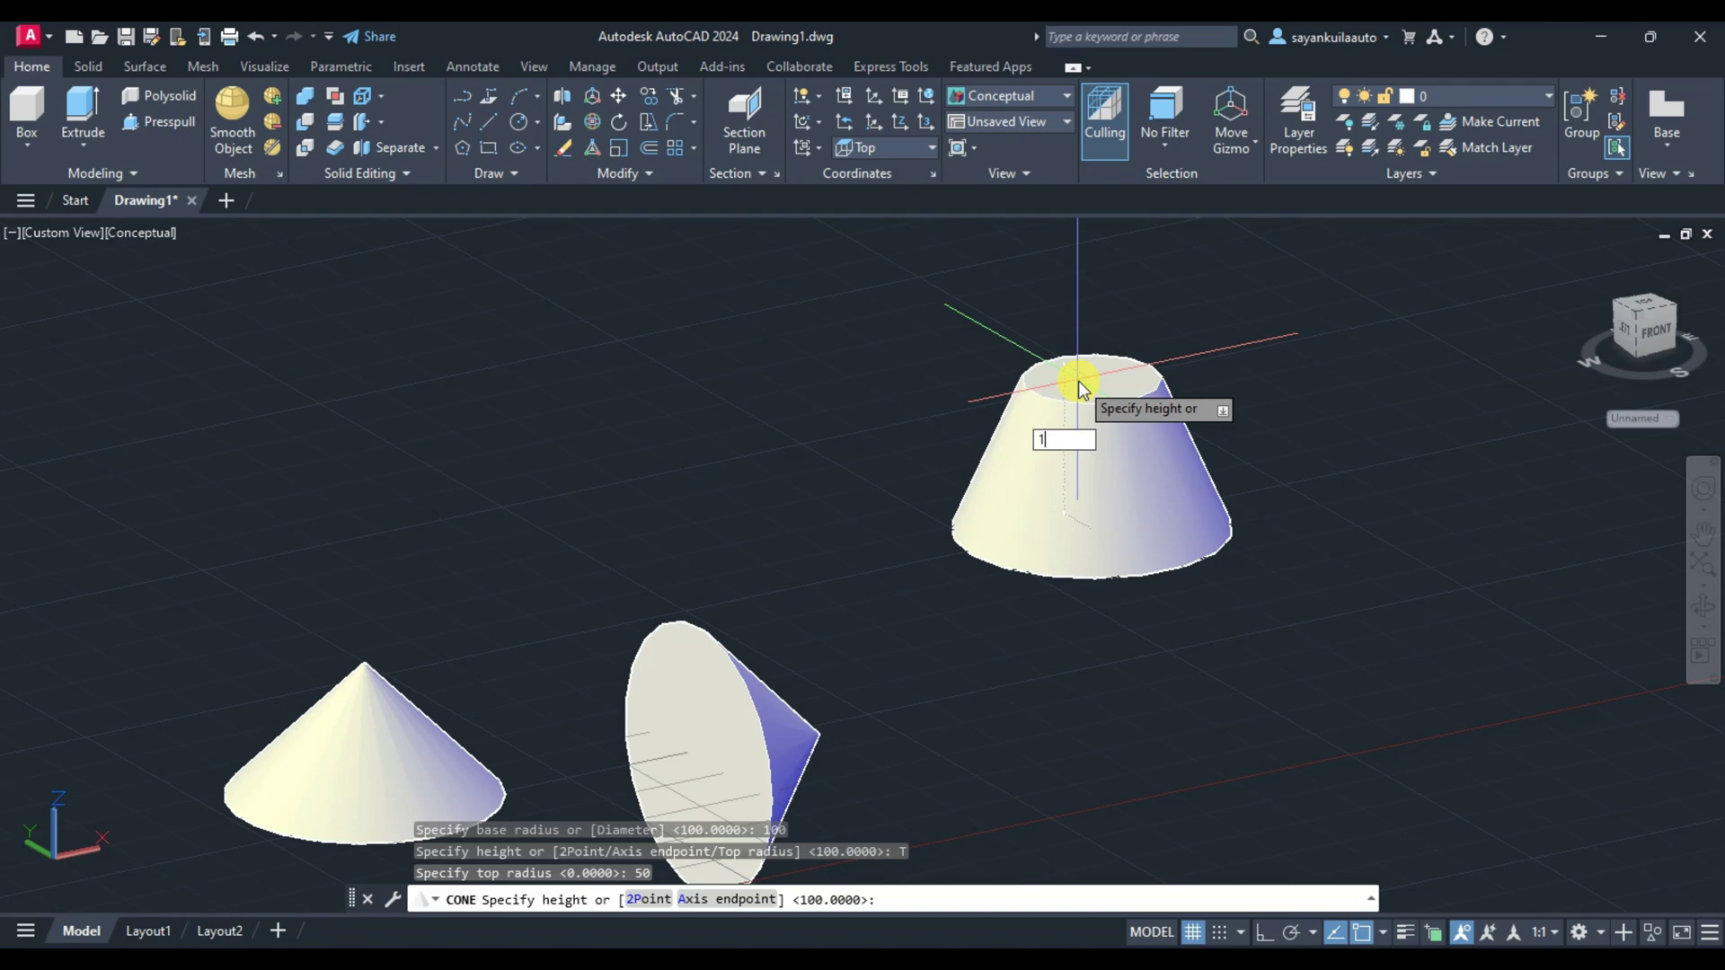
text(00)
key(Return)
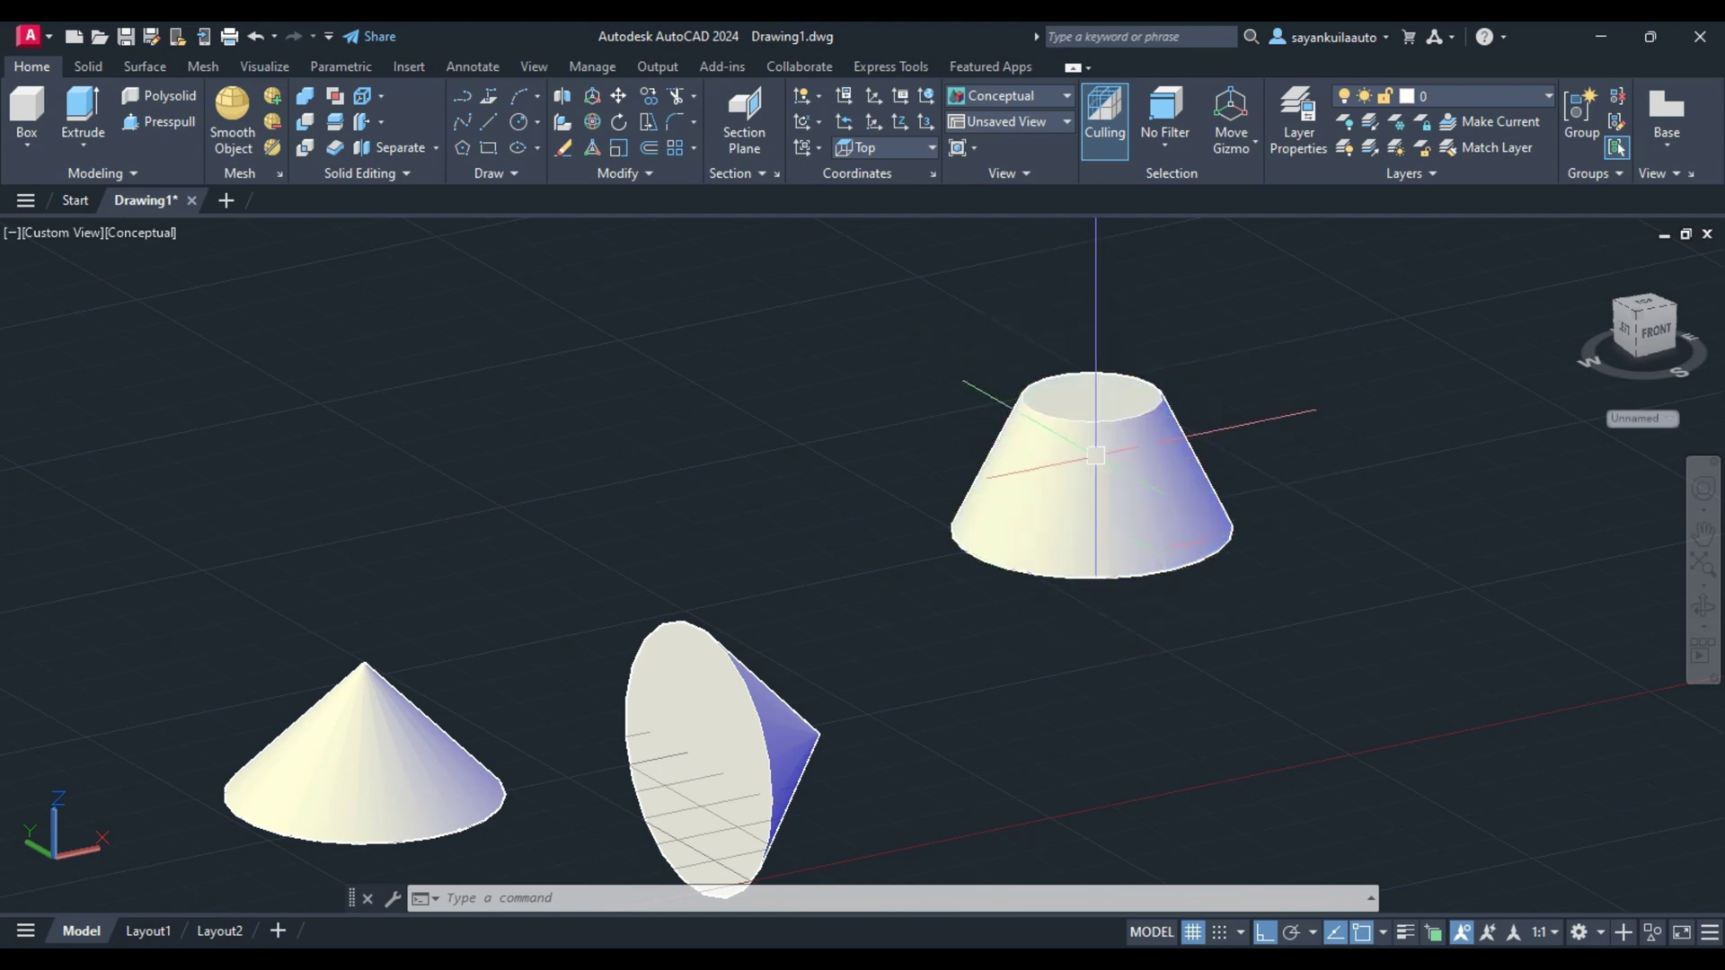
scroll(624, 578, down, 2)
scroll(886, 500, down, 2)
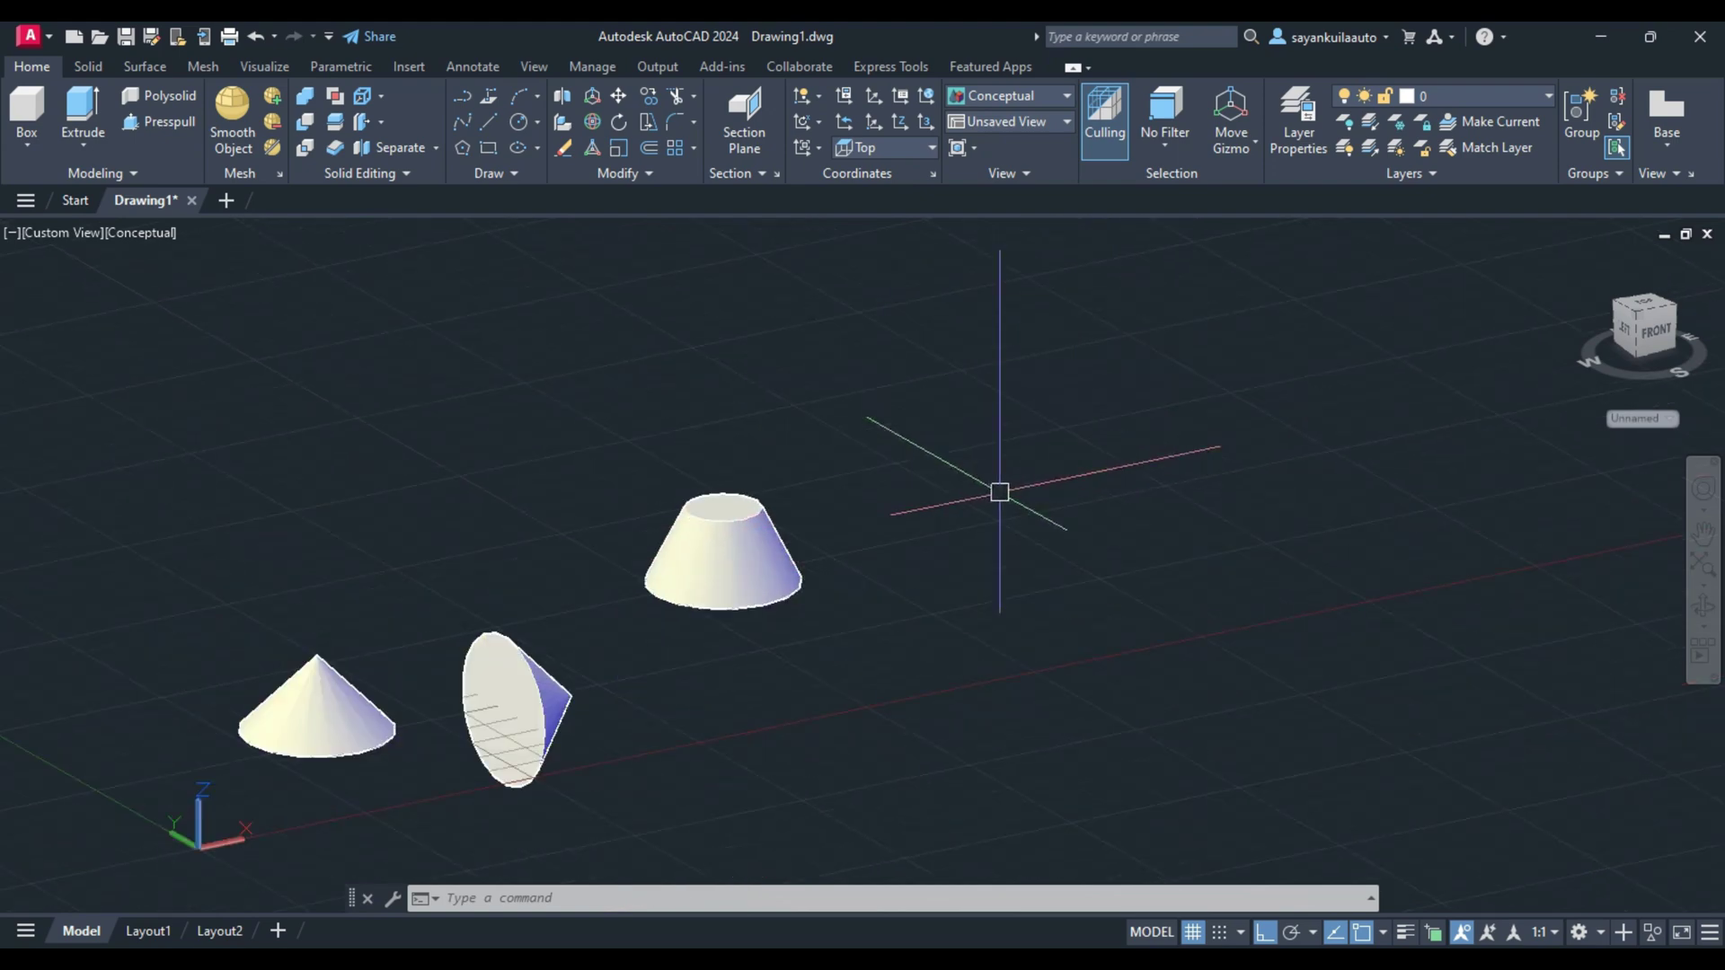
Draw a vertical reference line beside the cones.
click(490, 122)
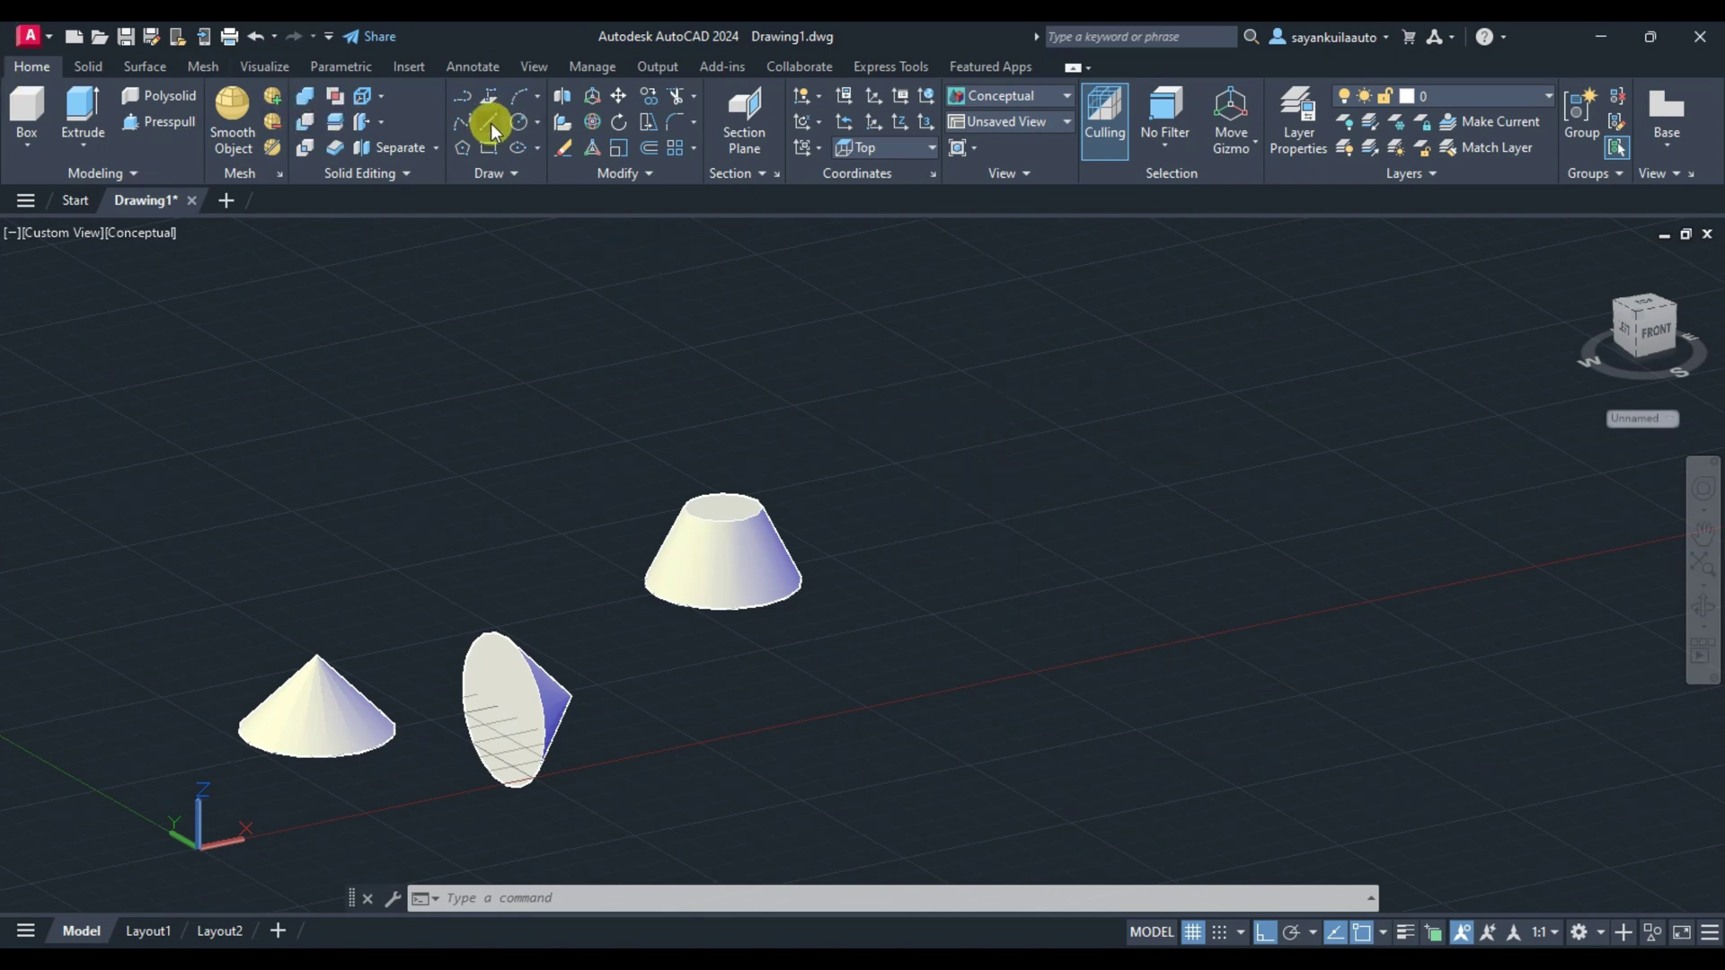
click(1202, 549)
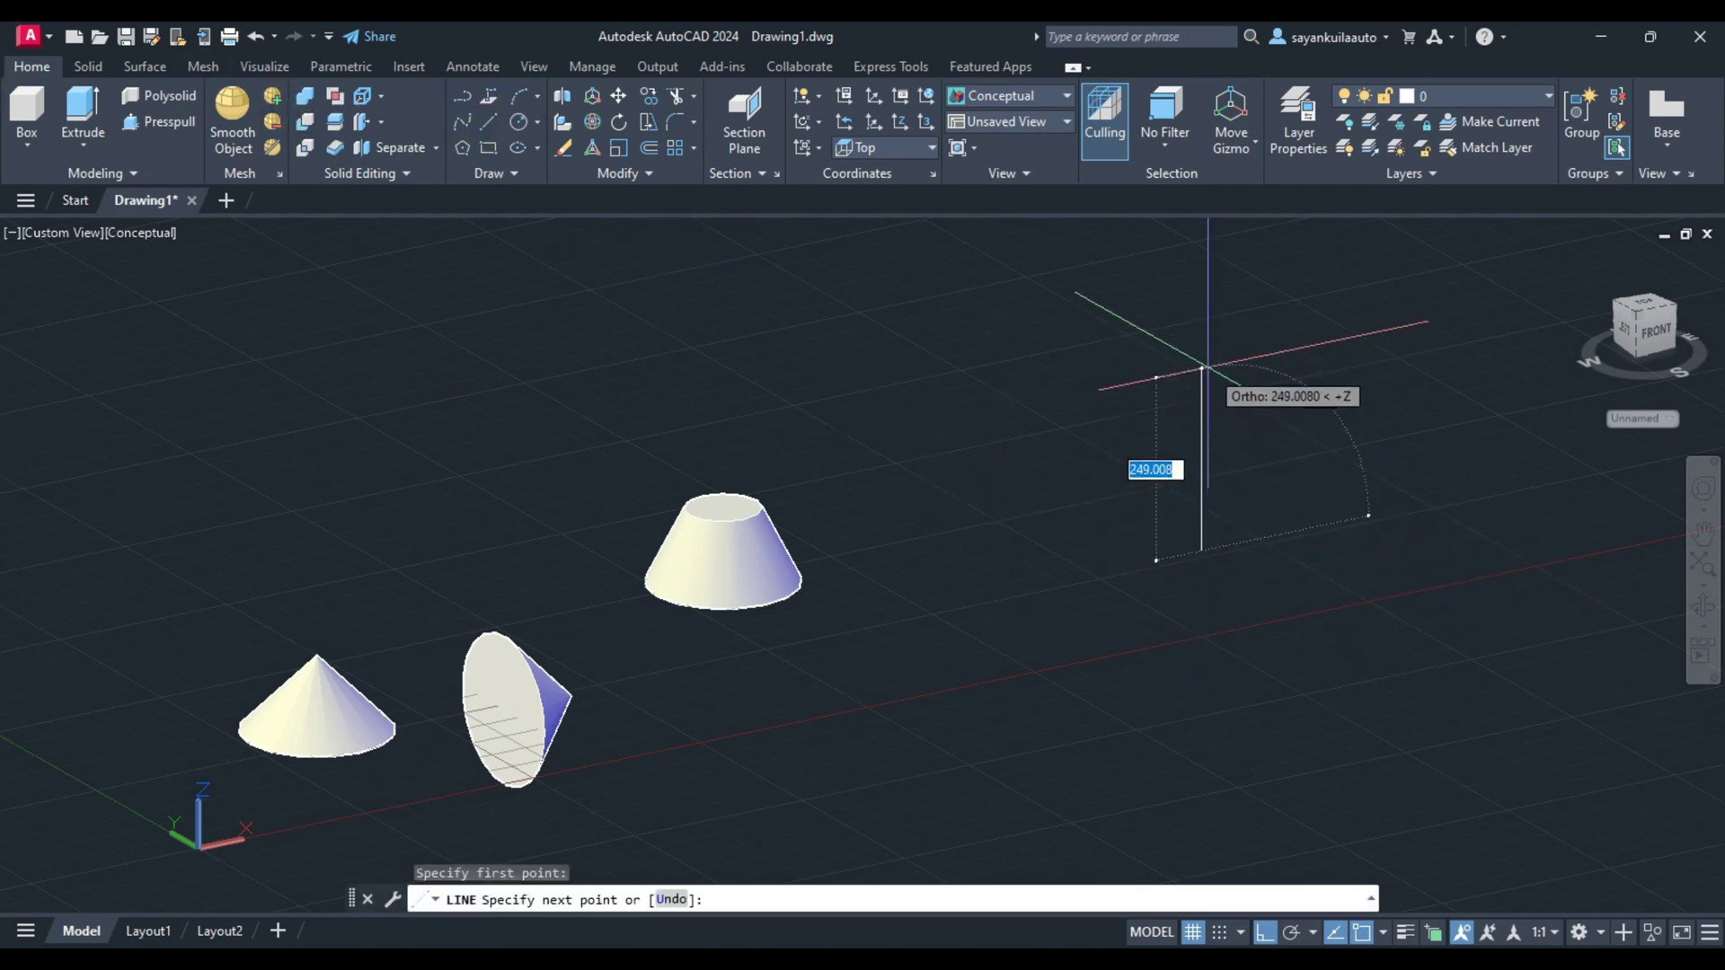
click(1202, 368)
key(Return)
Add a cone whose height is snapped to the reference line's two endpoints (2P).
click(32, 149)
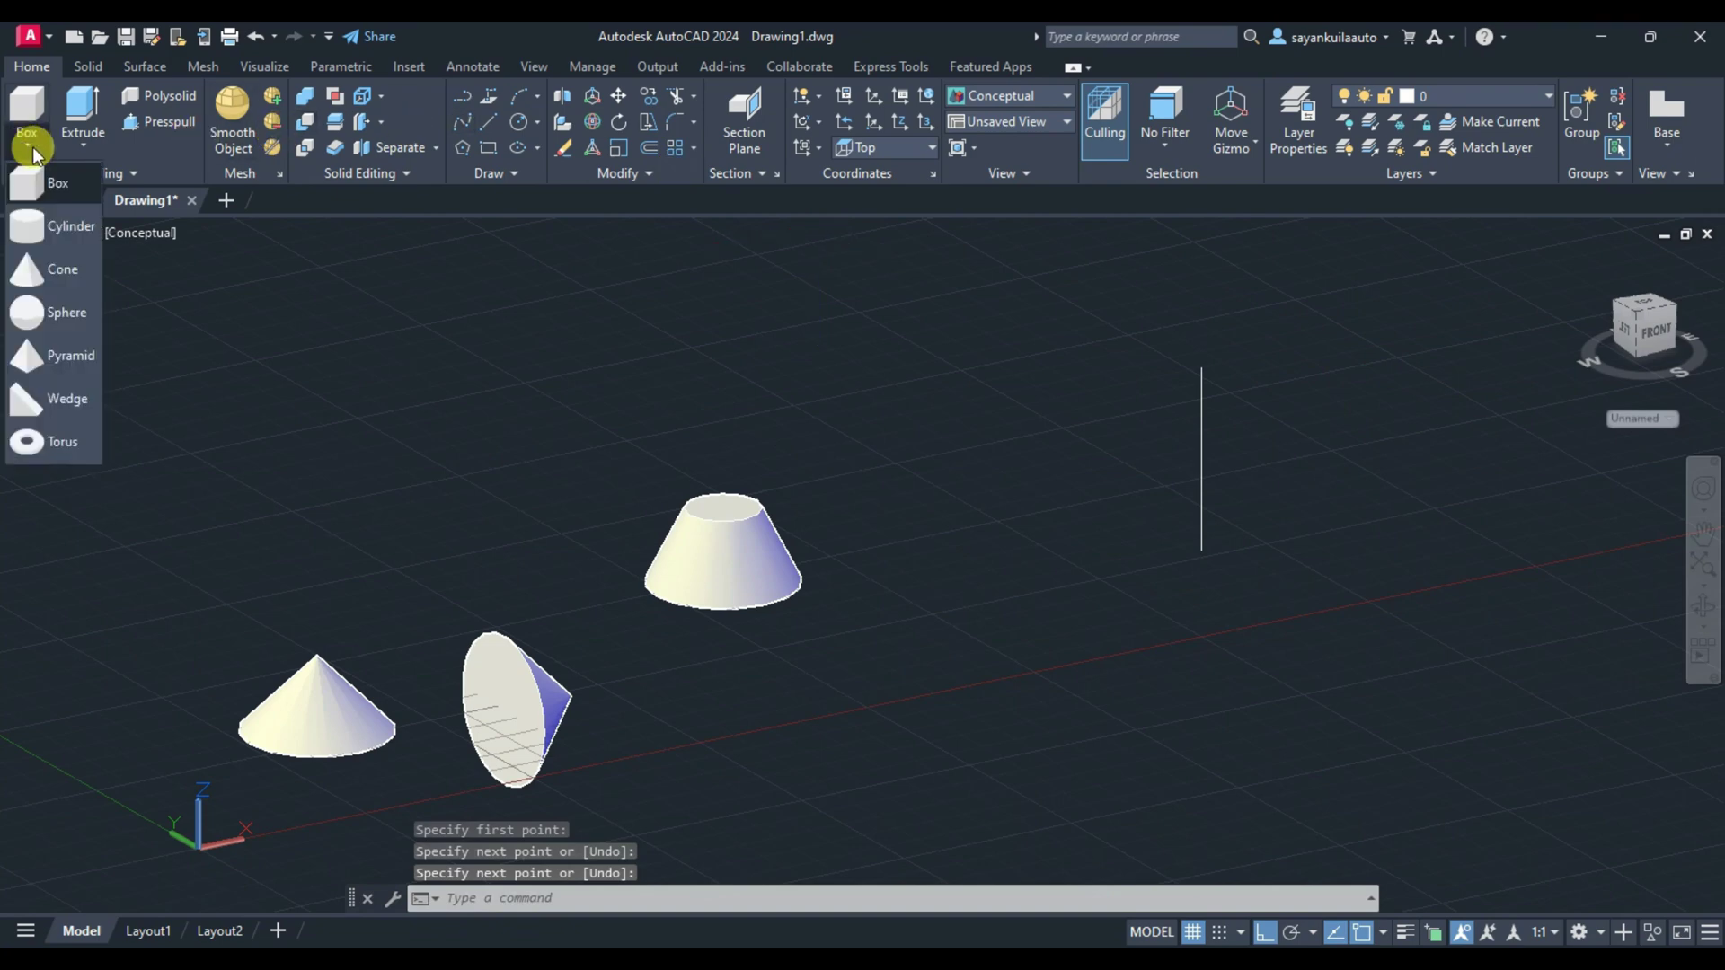
click(947, 595)
click(1010, 592)
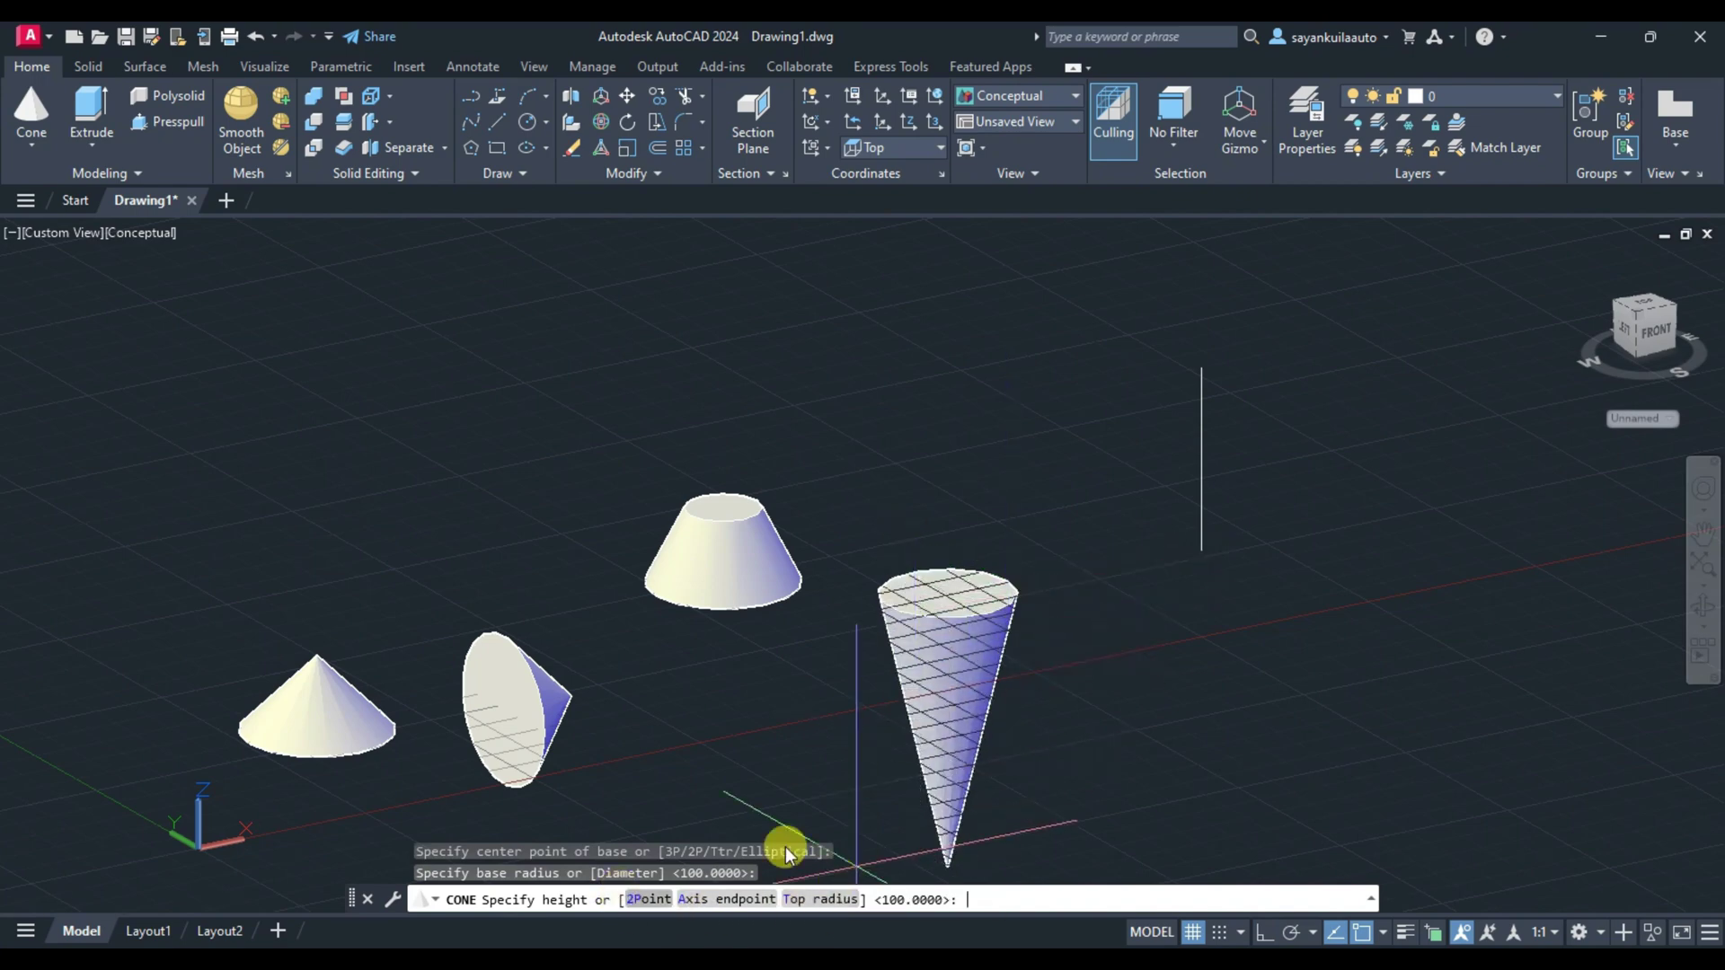
text(2P)
key(Return)
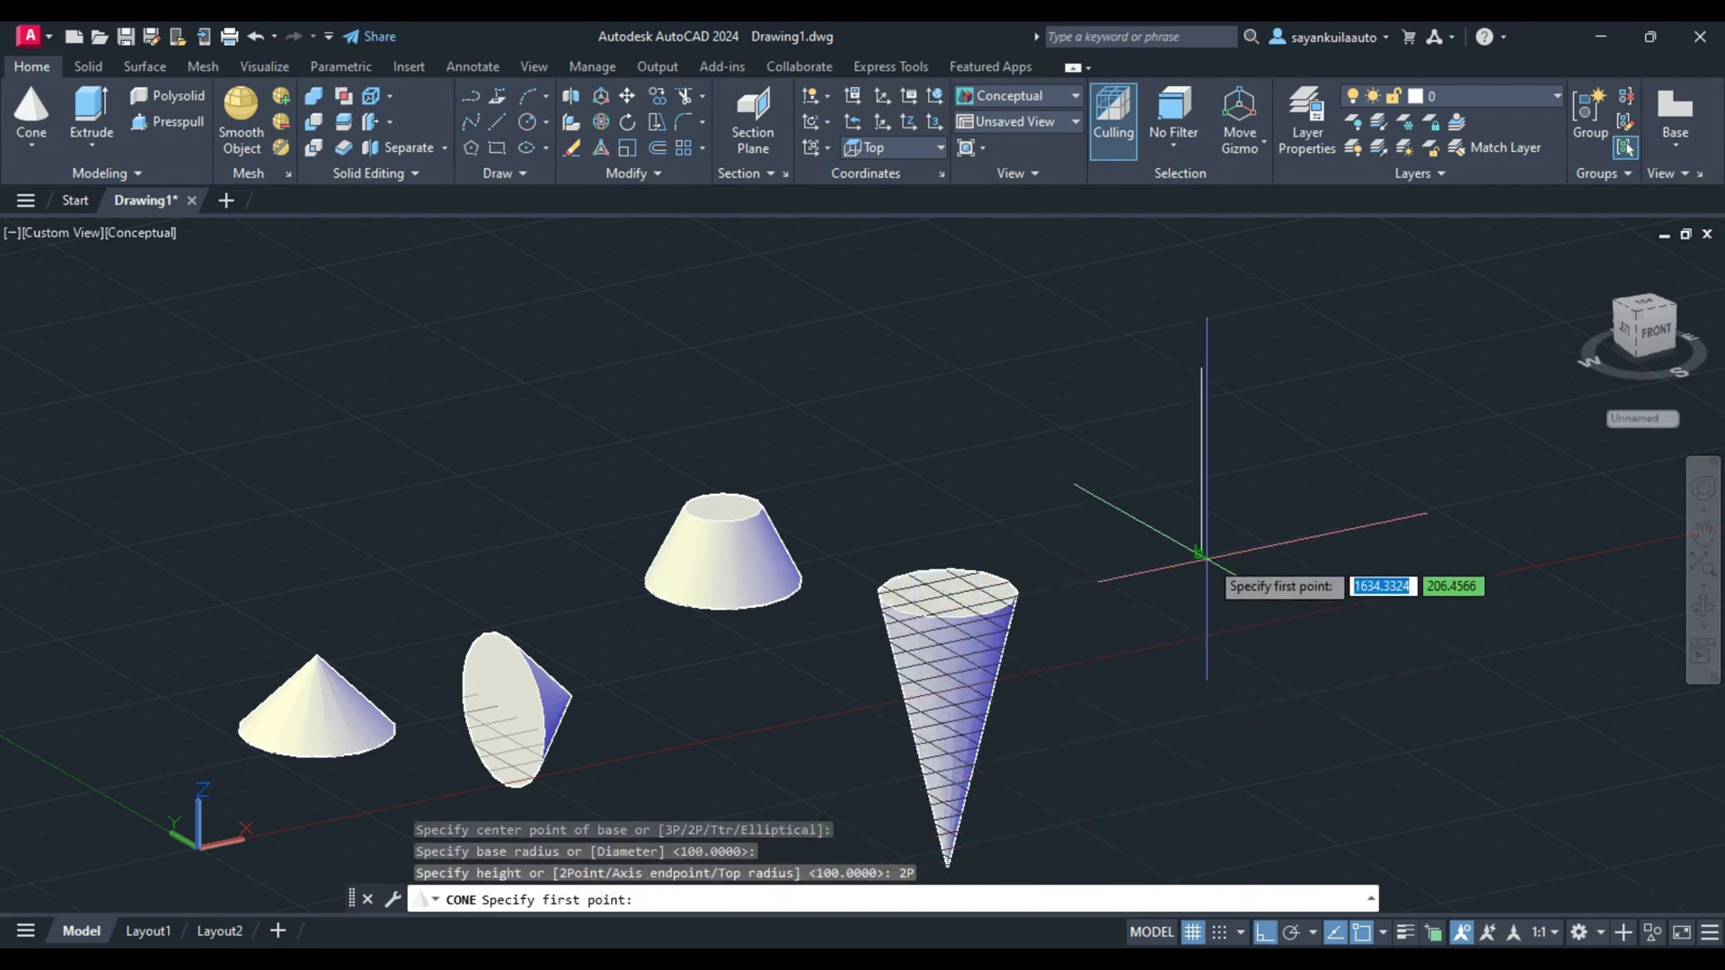
click(1201, 551)
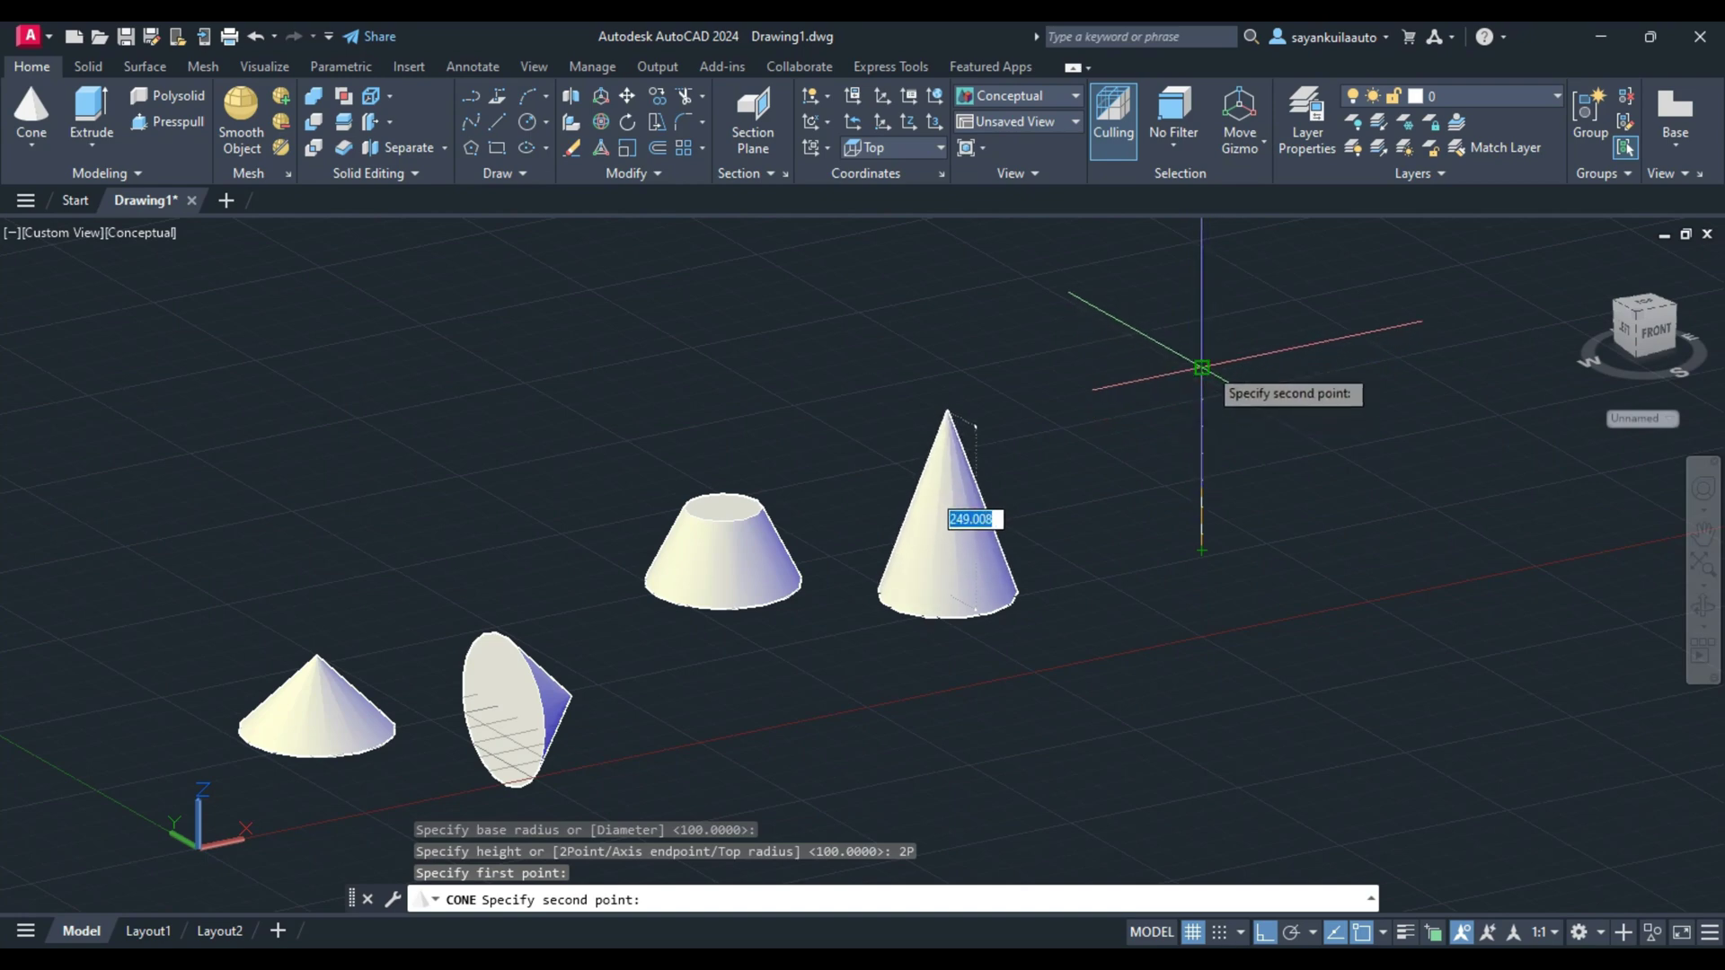
click(1201, 367)
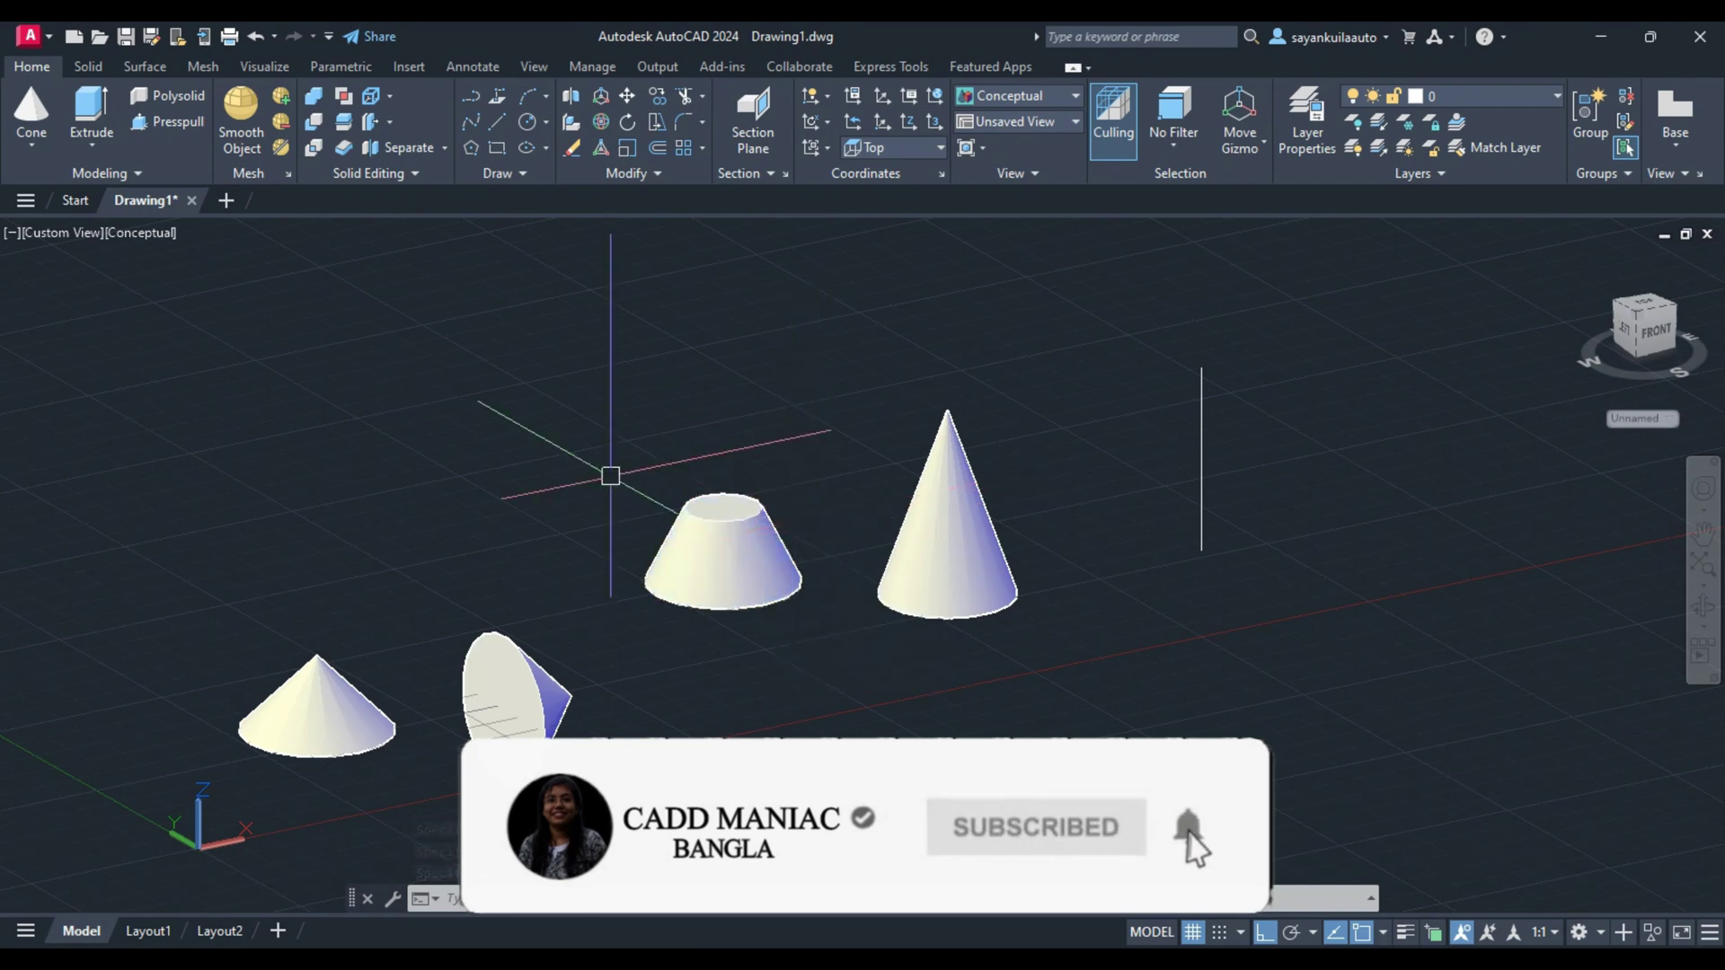
Start a cone with a three-point (3P) base and turn Ortho off.
key(Return)
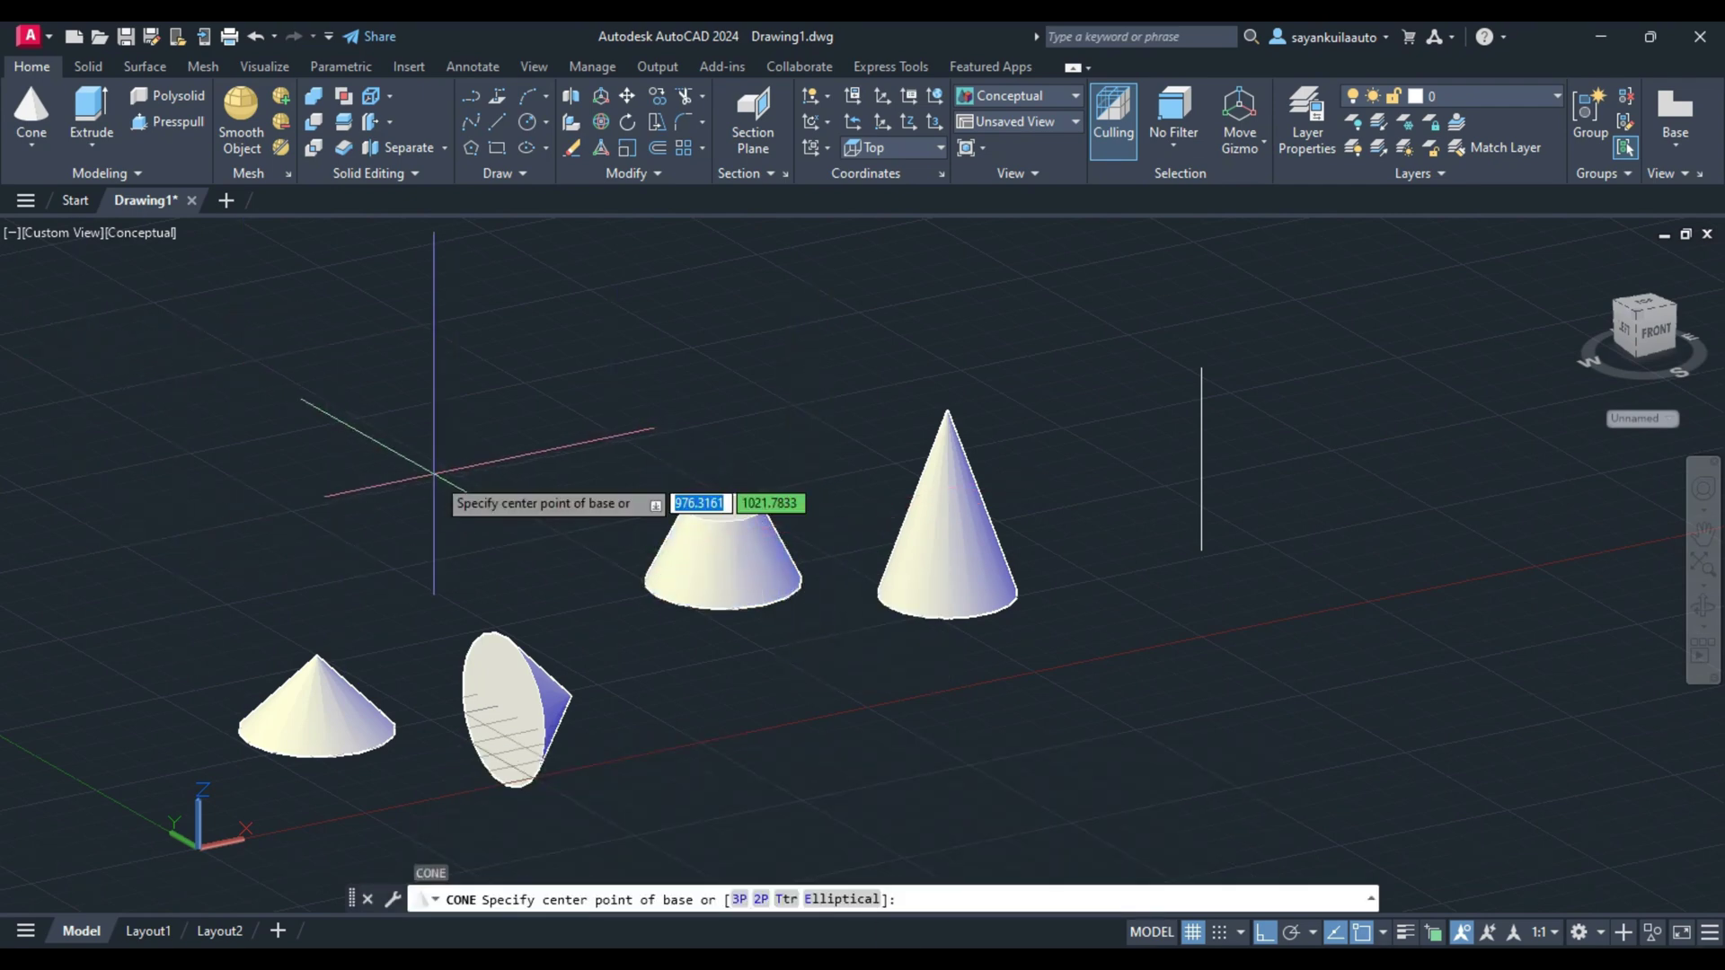
click(750, 898)
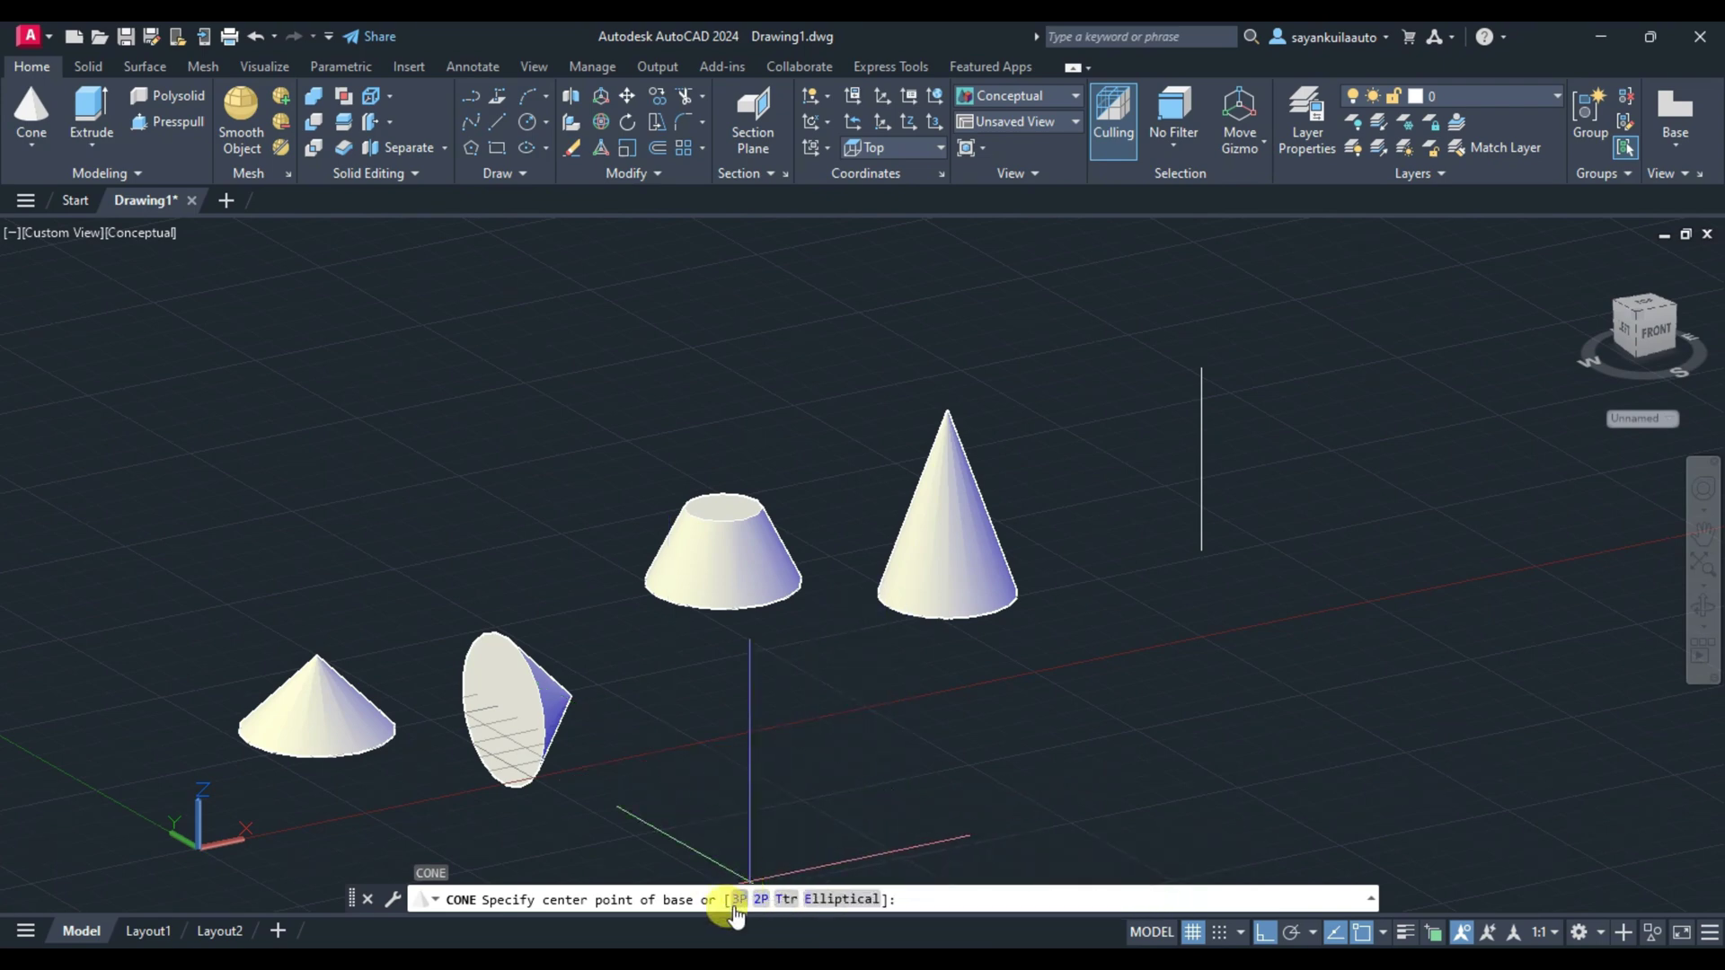
scroll(952, 709, up, 2)
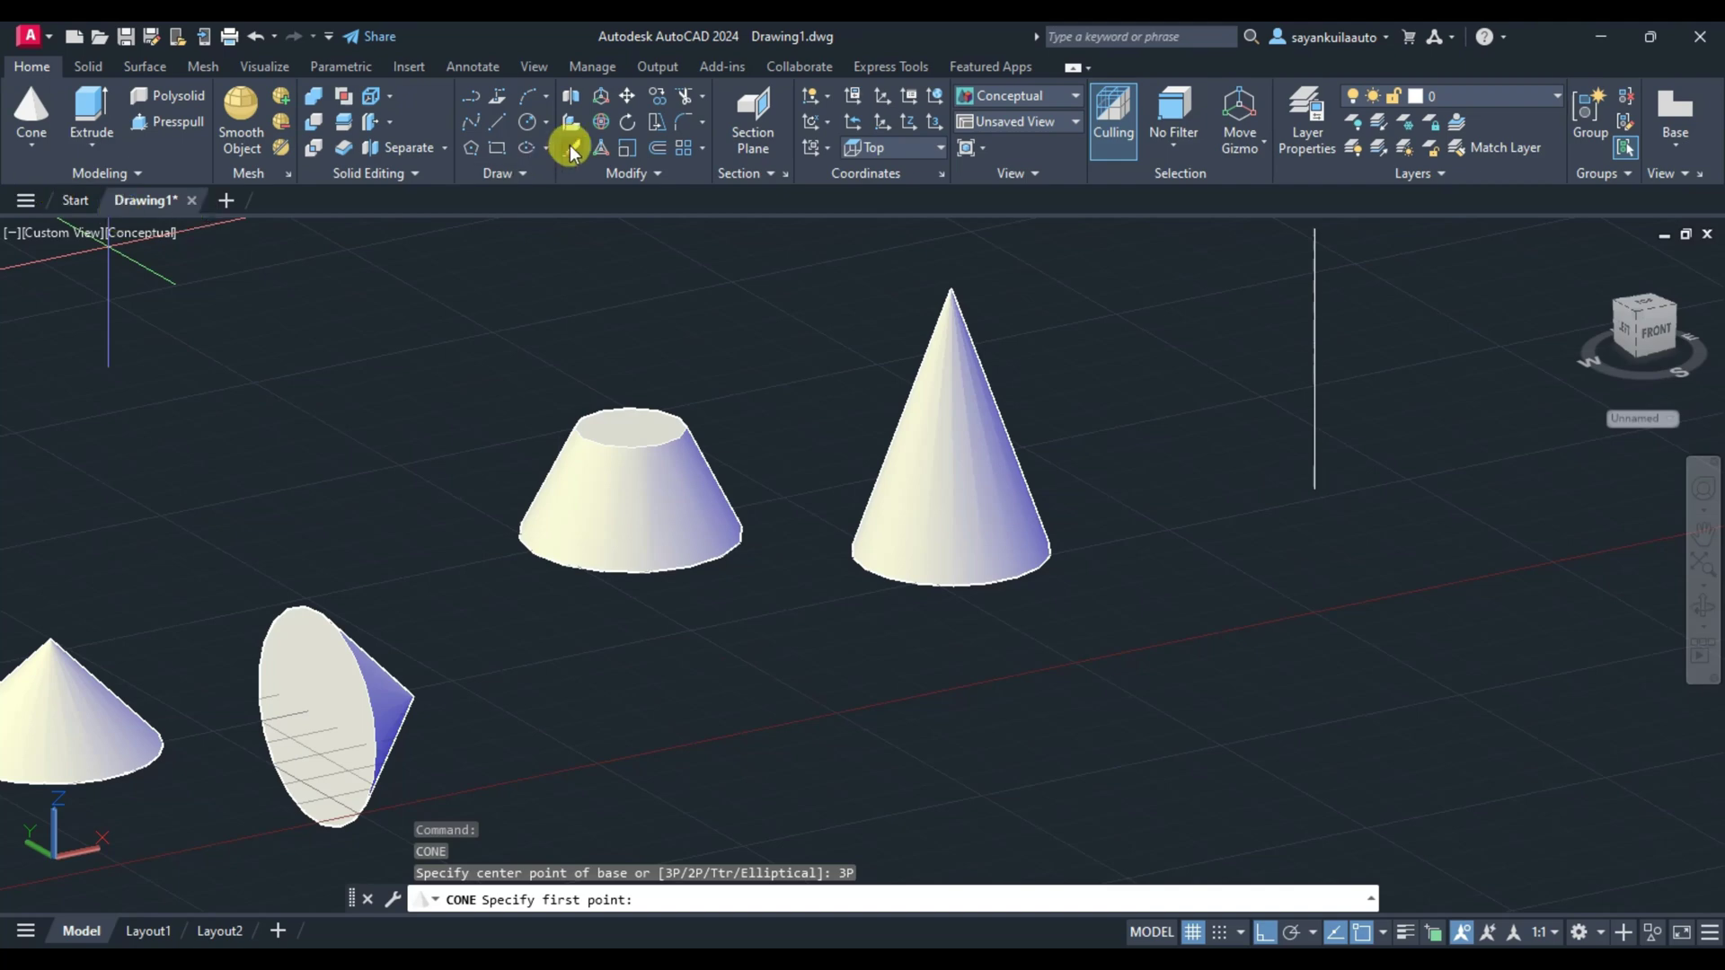
click(546, 124)
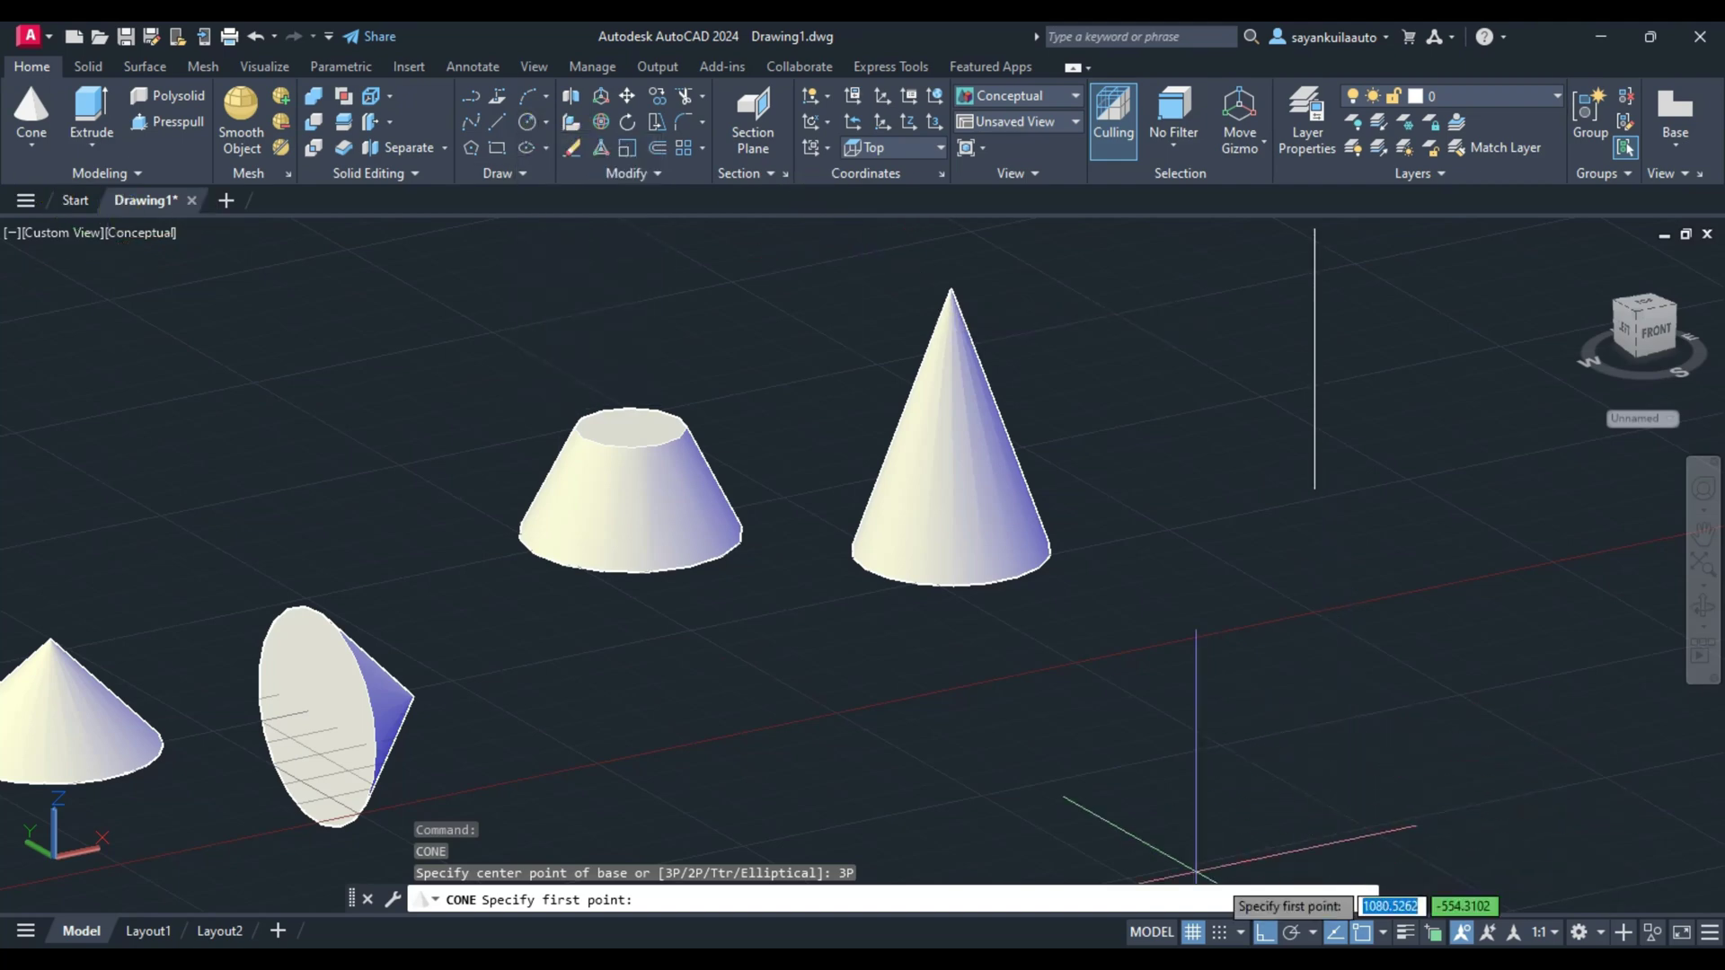
click(1263, 934)
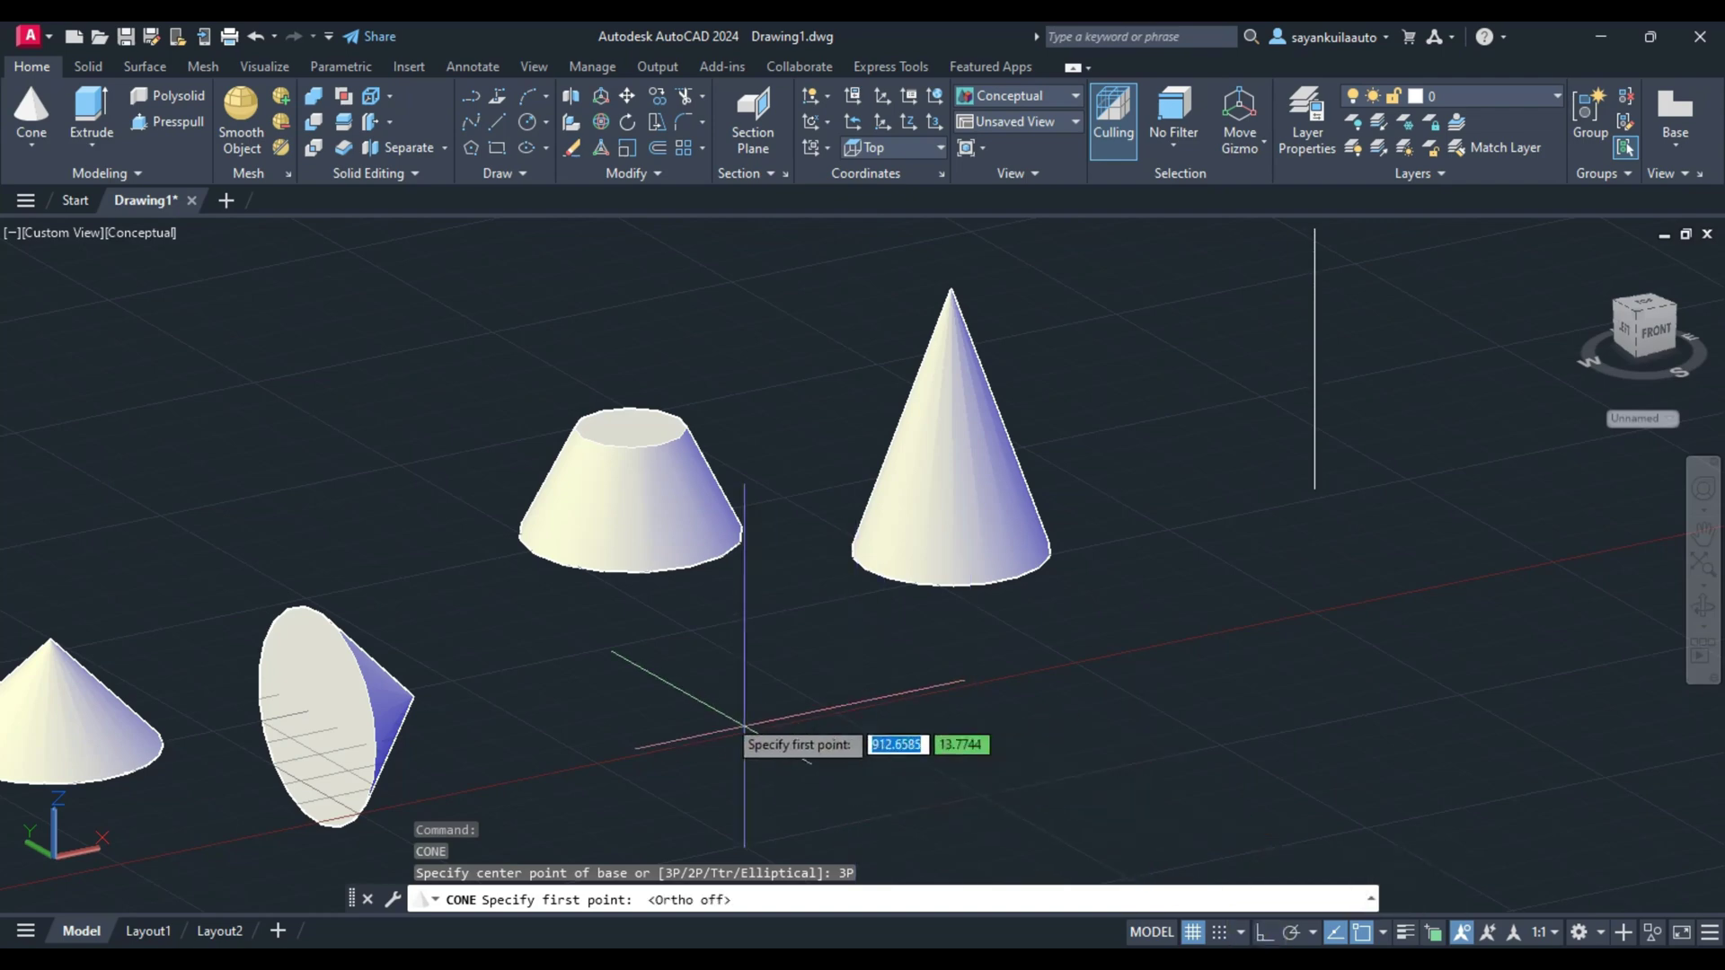
Pick three base-circle points and a low height for a wide, squat cone.
click(701, 681)
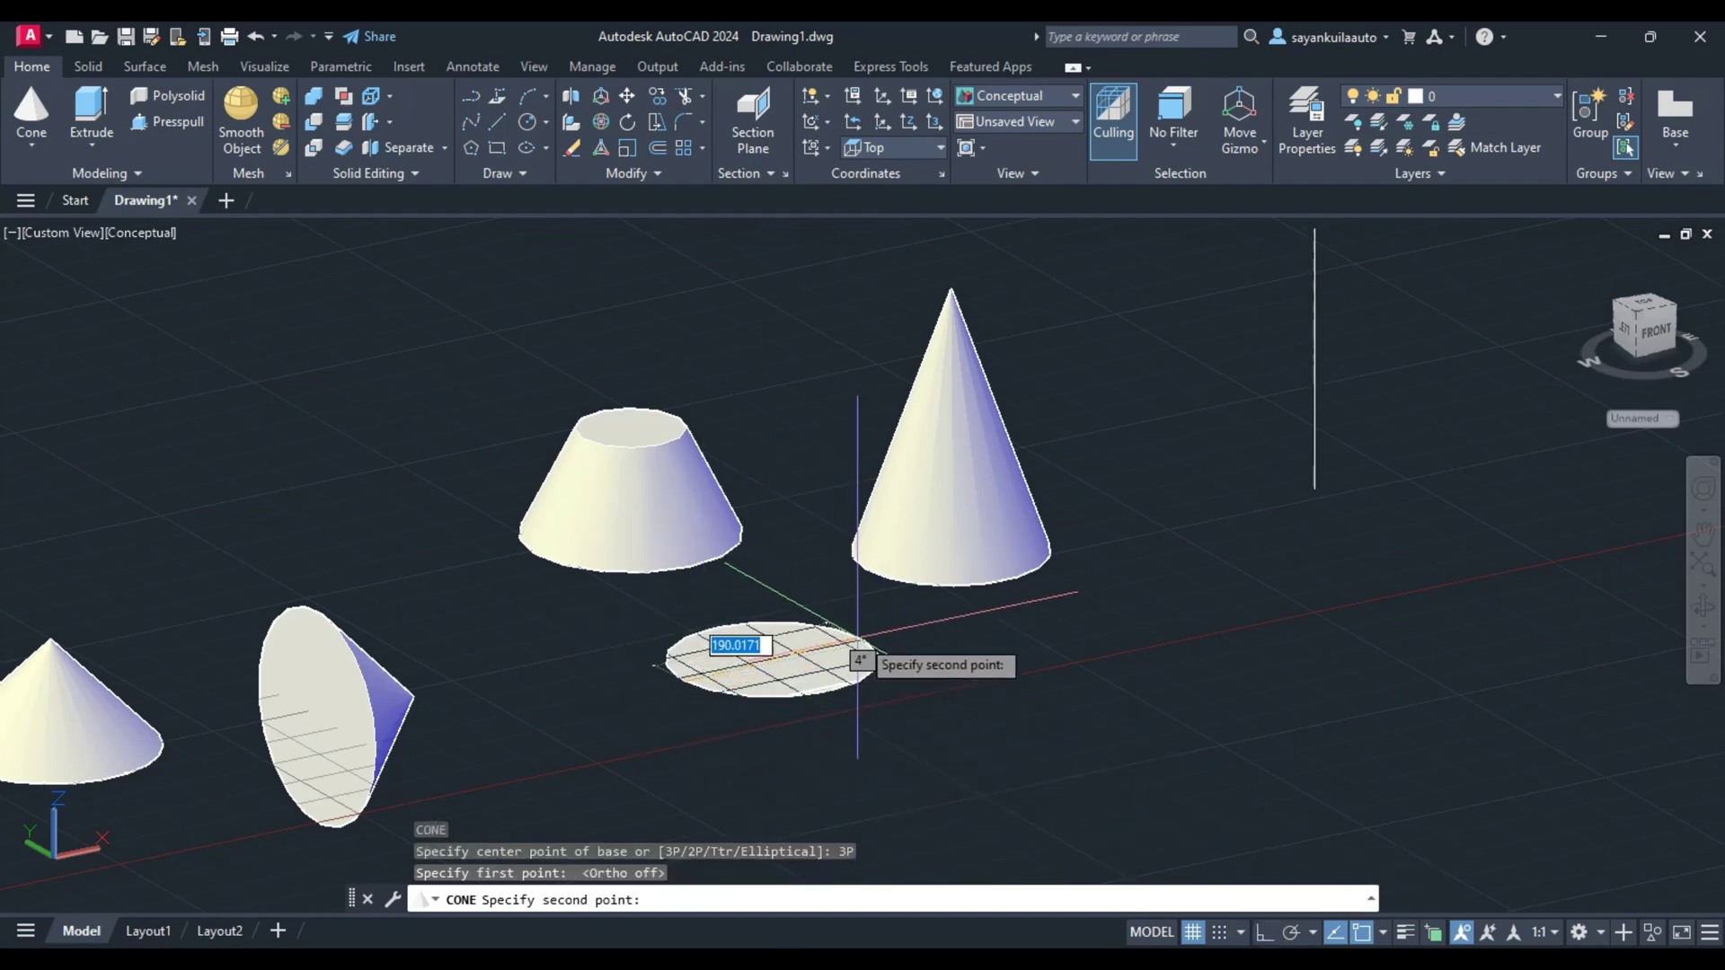
click(861, 654)
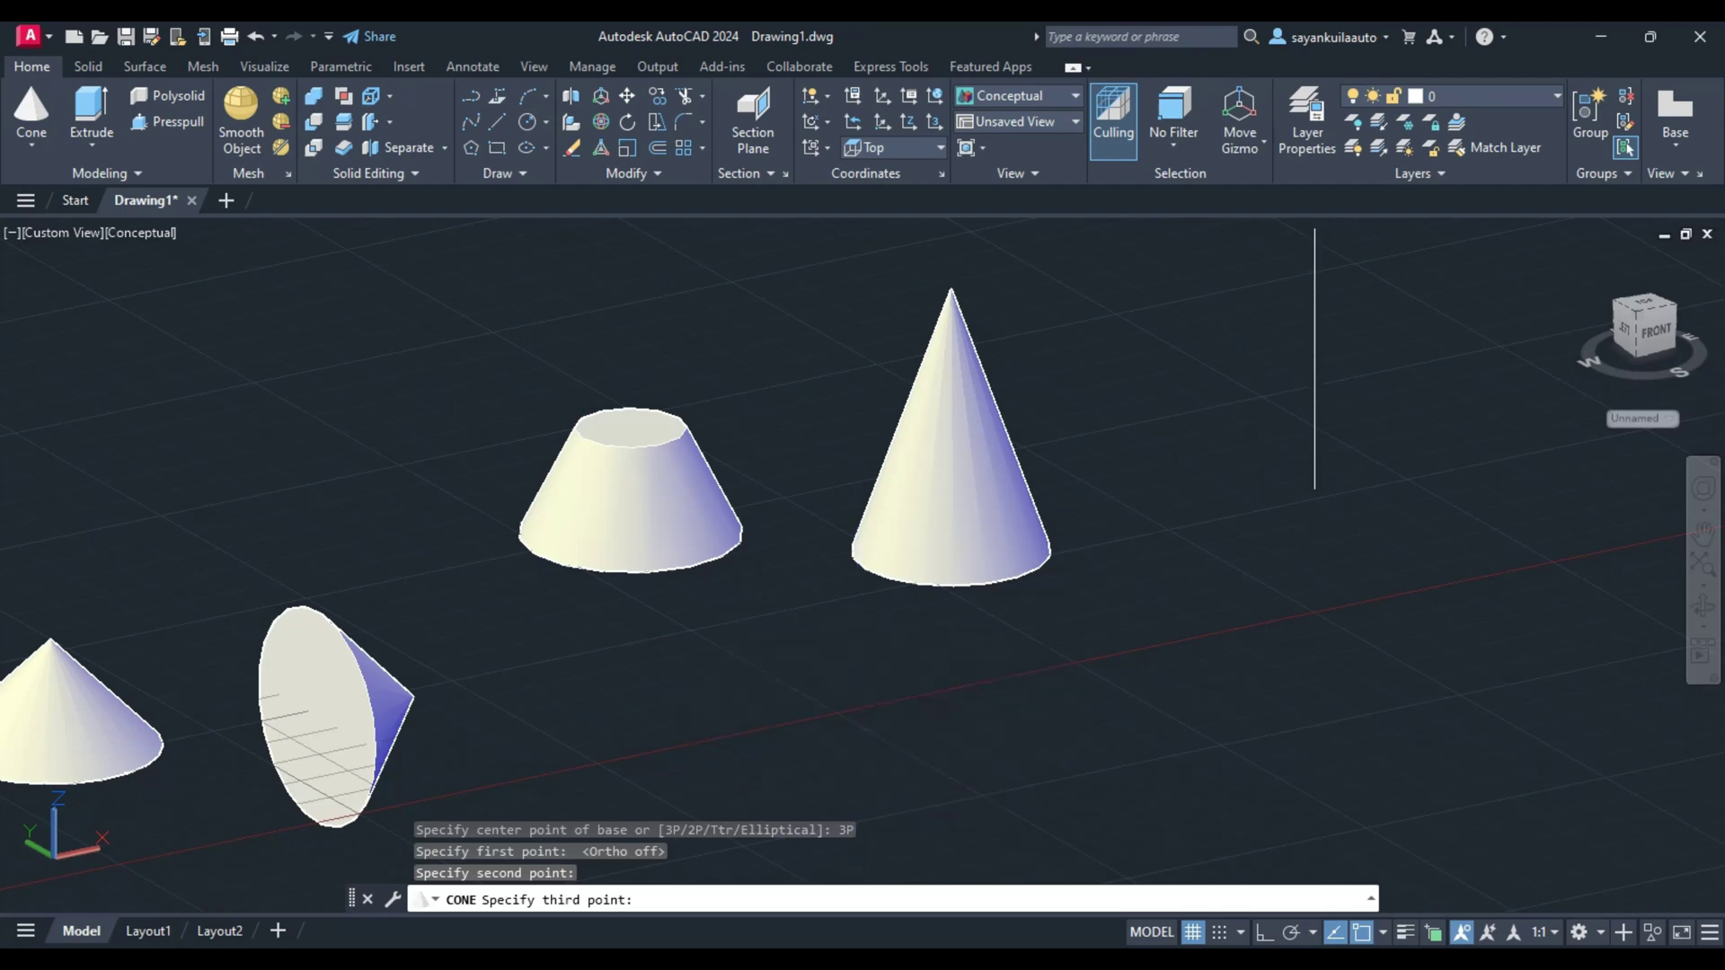
click(988, 759)
click(827, 593)
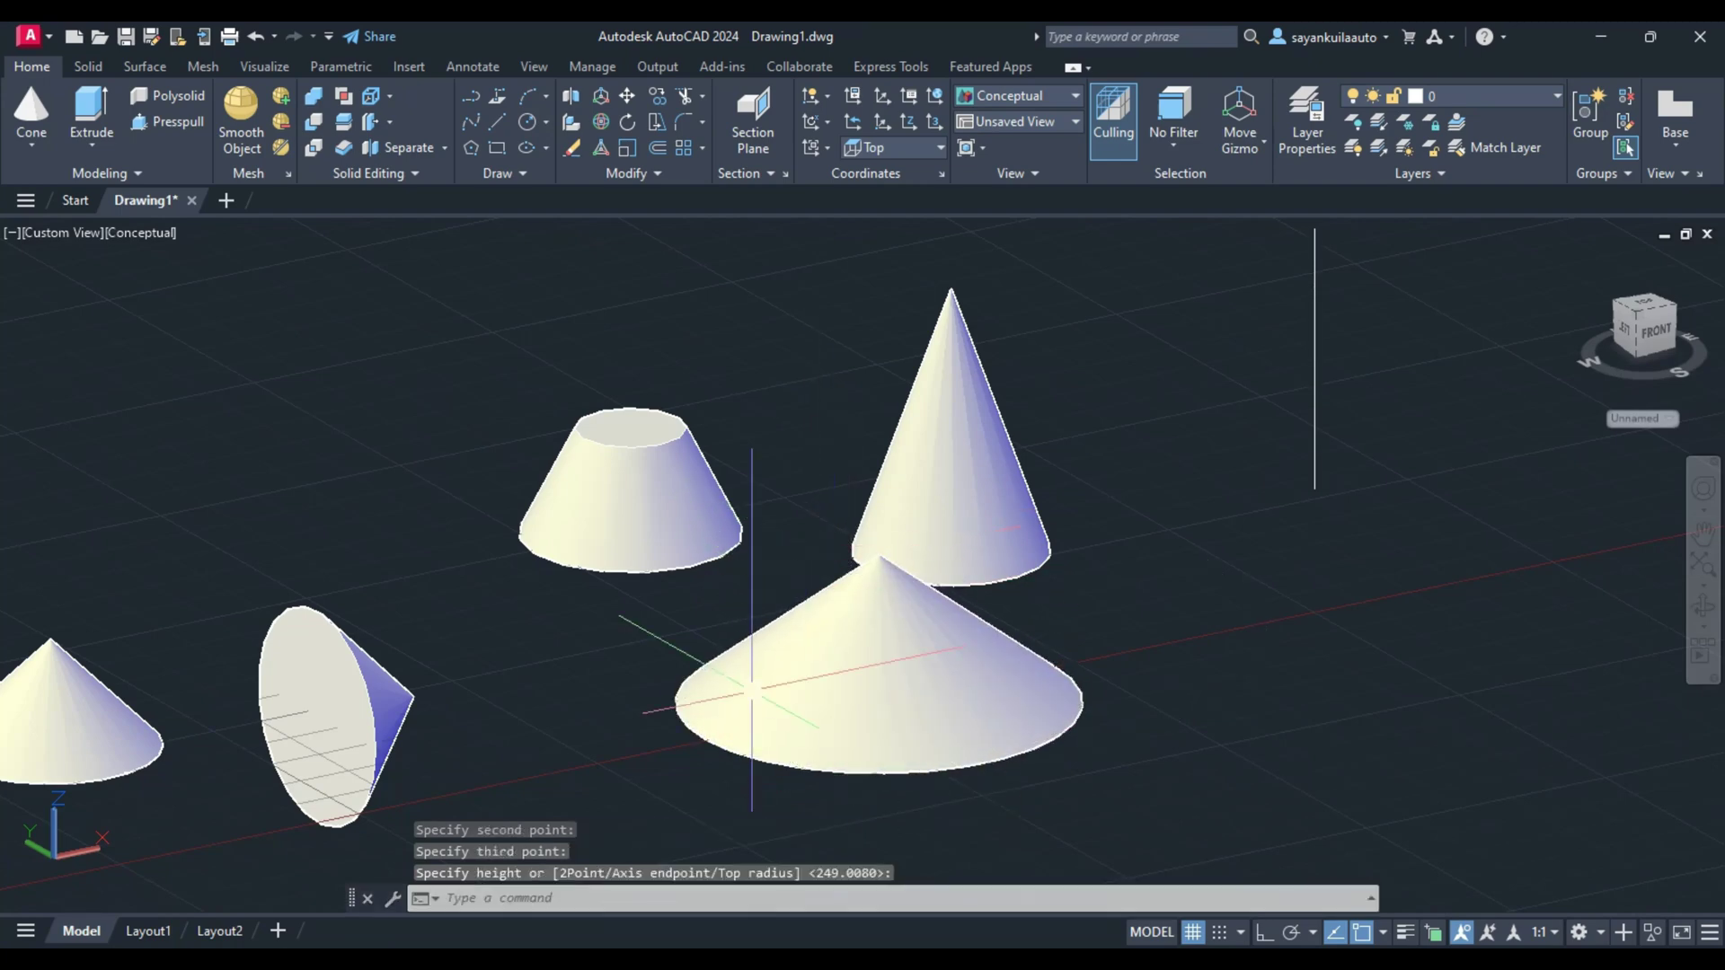
scroll(831, 611, down, 4)
scroll(988, 630, up, 3)
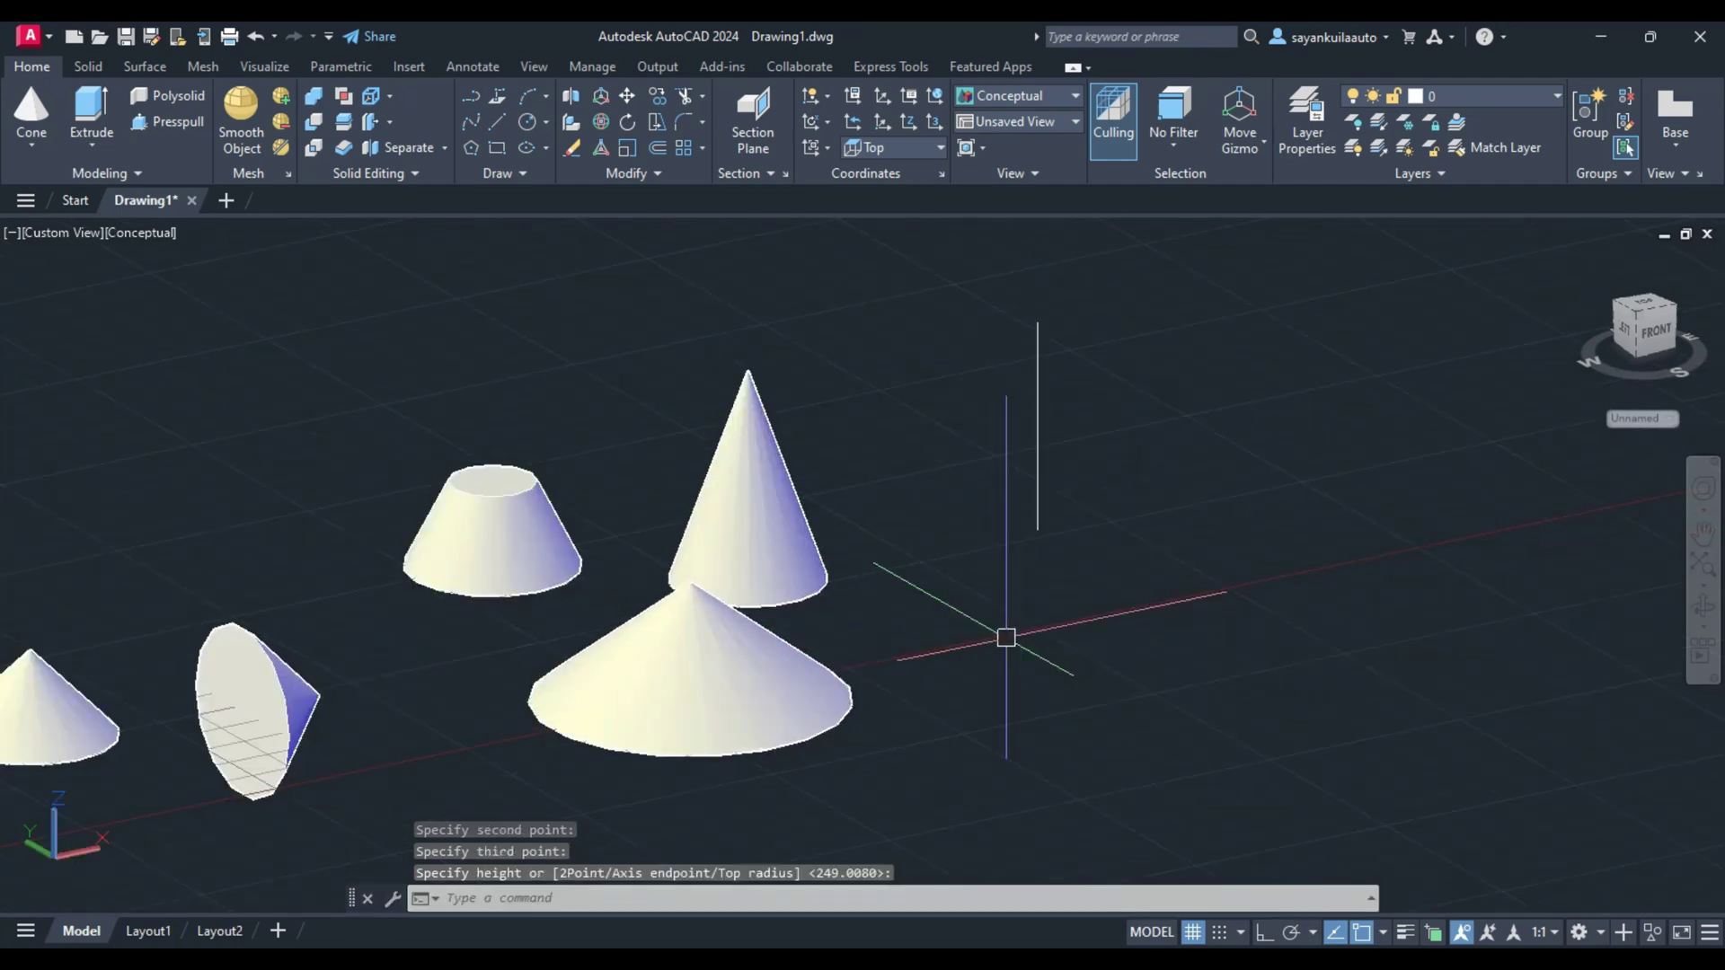
click(1006, 636)
key(Return)
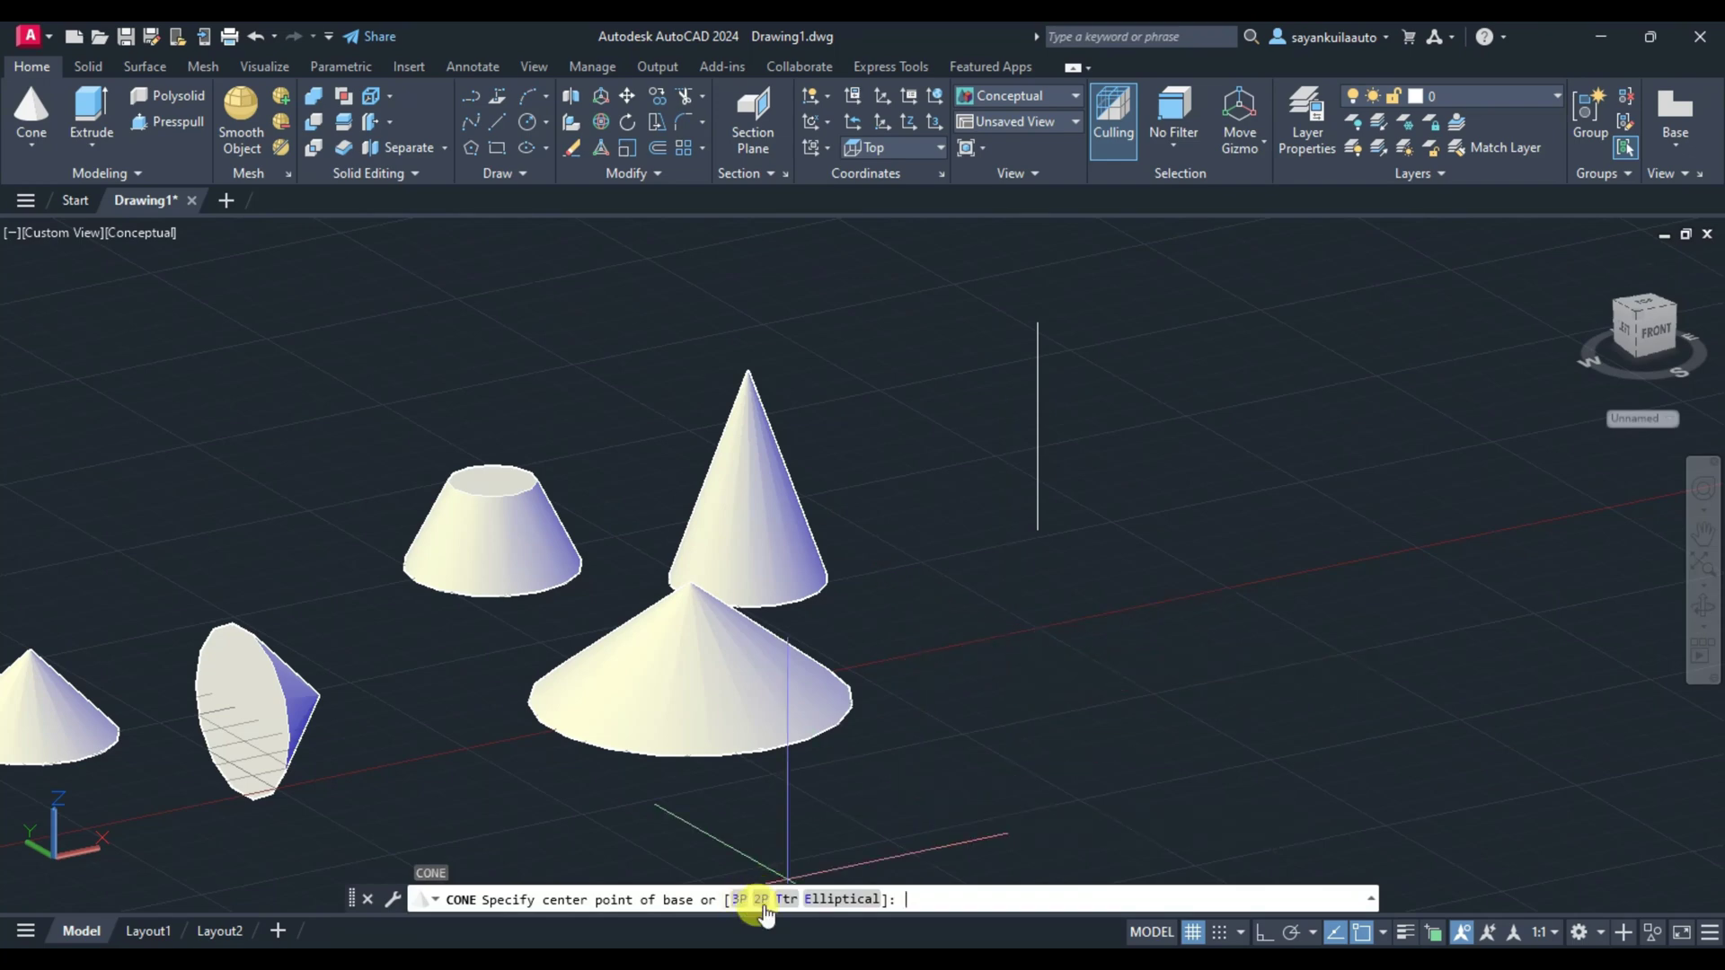
Add a cone on the right with its base set by two diameter endpoints.
click(760, 899)
click(1029, 648)
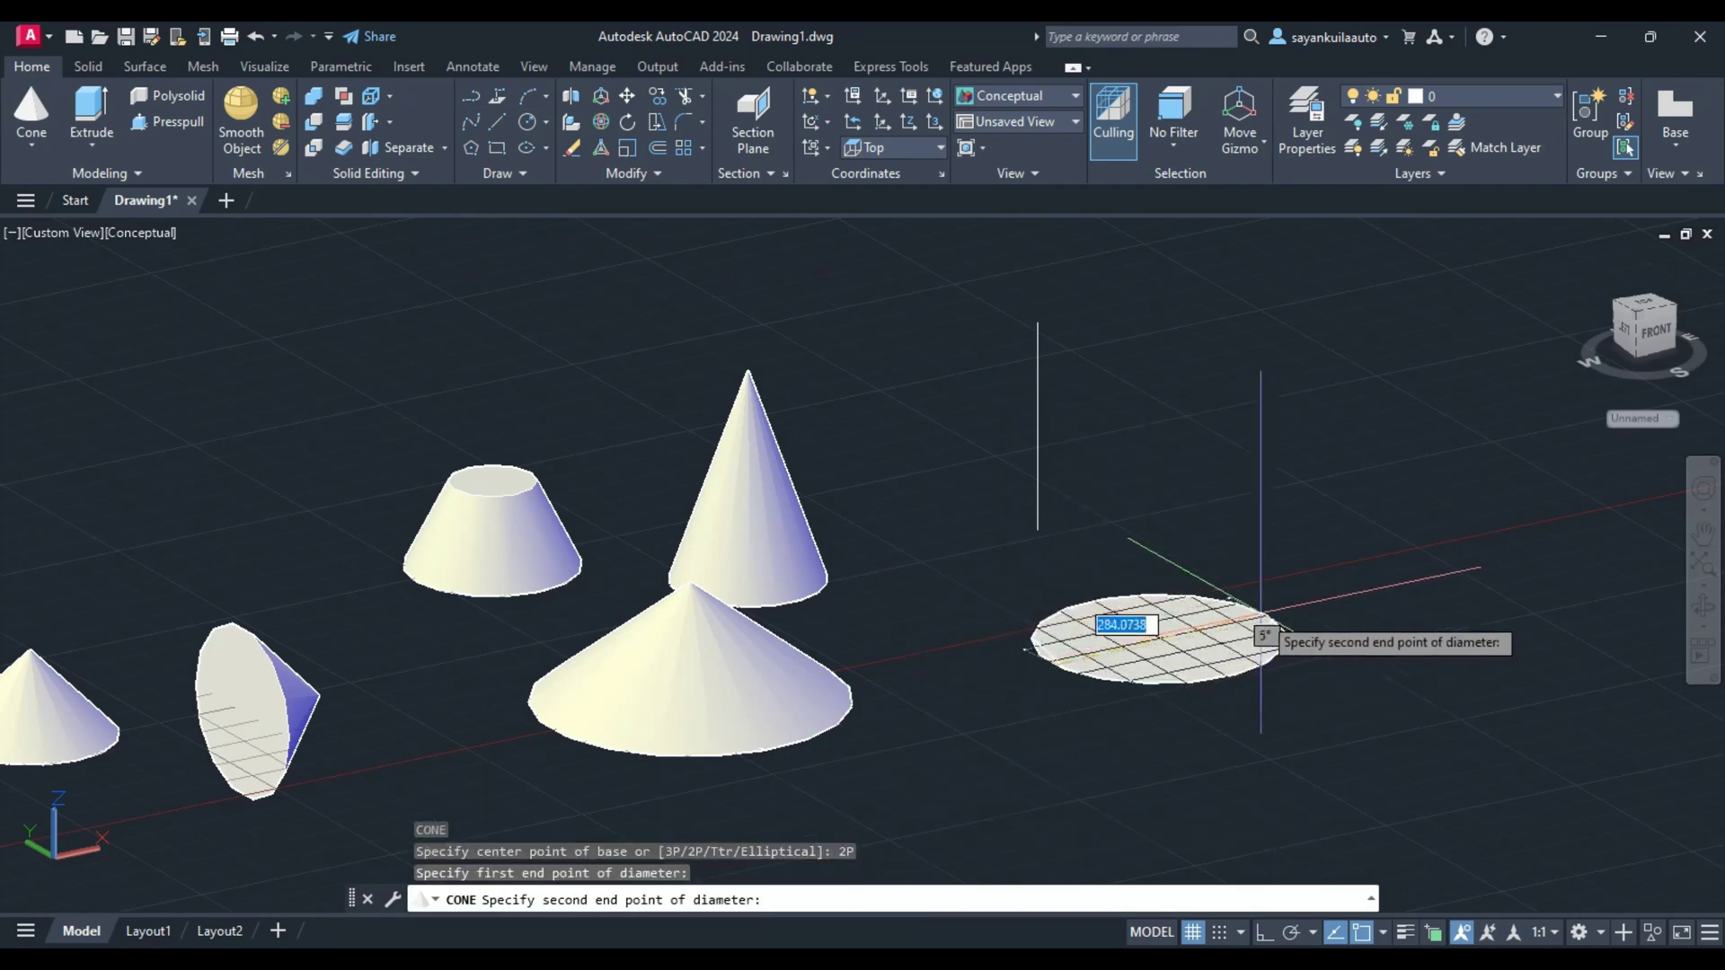
click(1284, 633)
click(1159, 489)
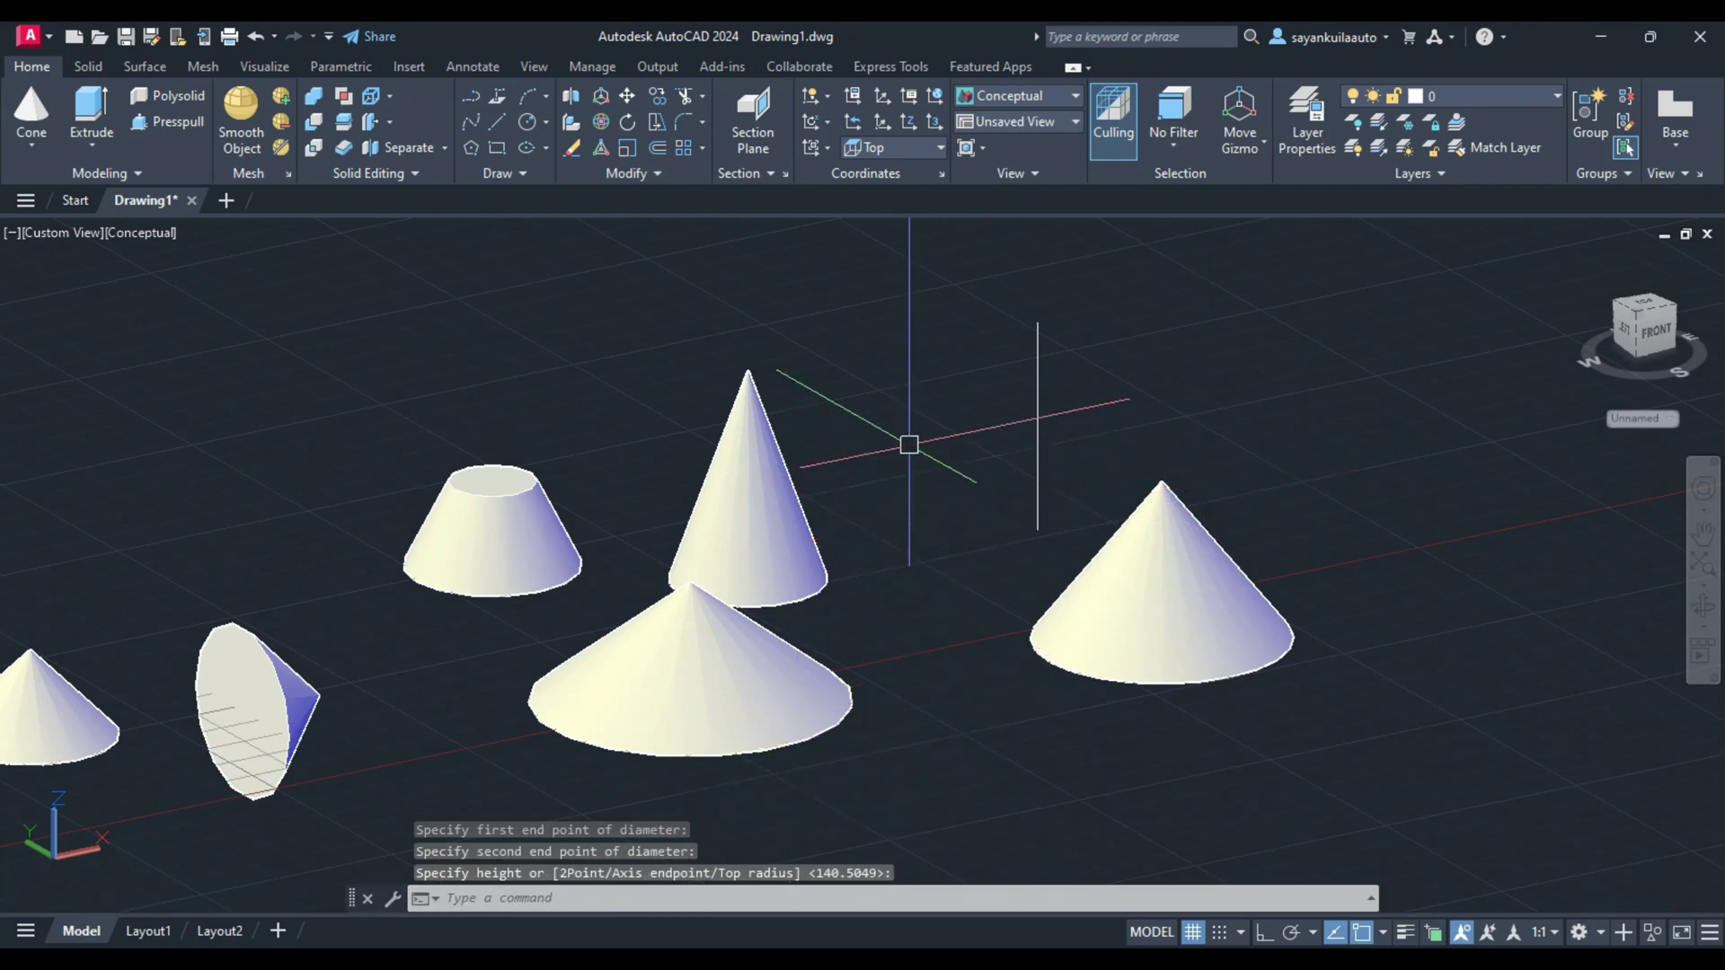
key(Return)
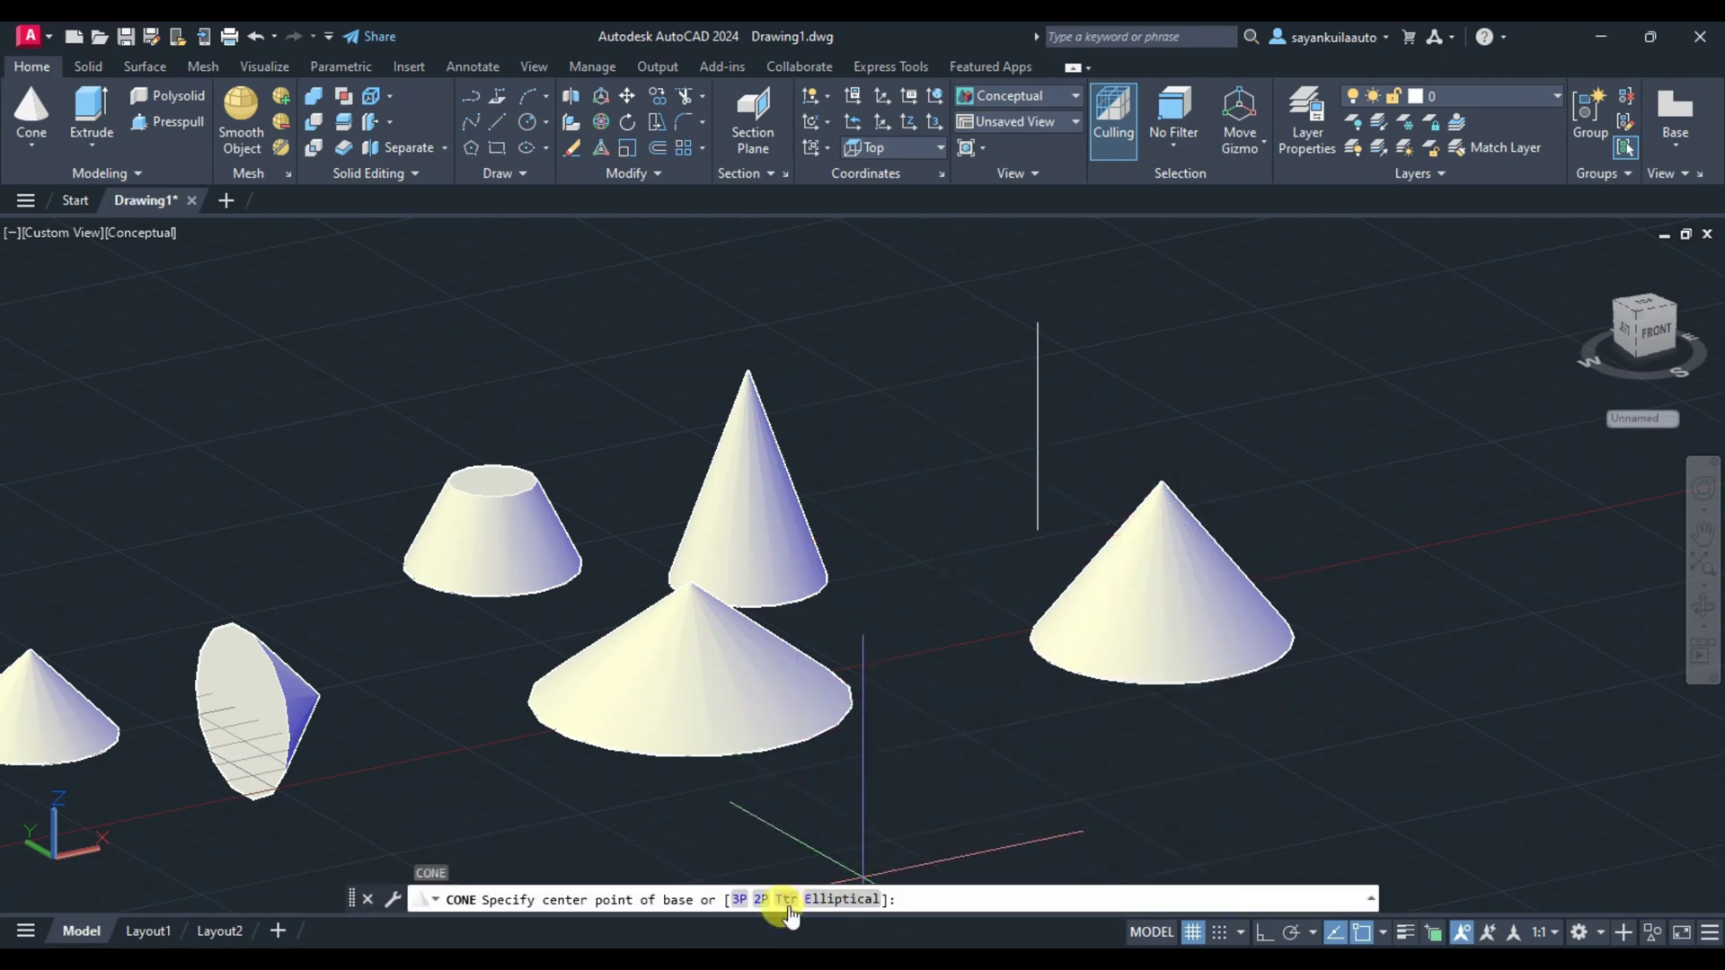
Create a cone with a radius-200 base tangent to the front and right-hand cones.
click(785, 899)
scroll(853, 539, down, 2)
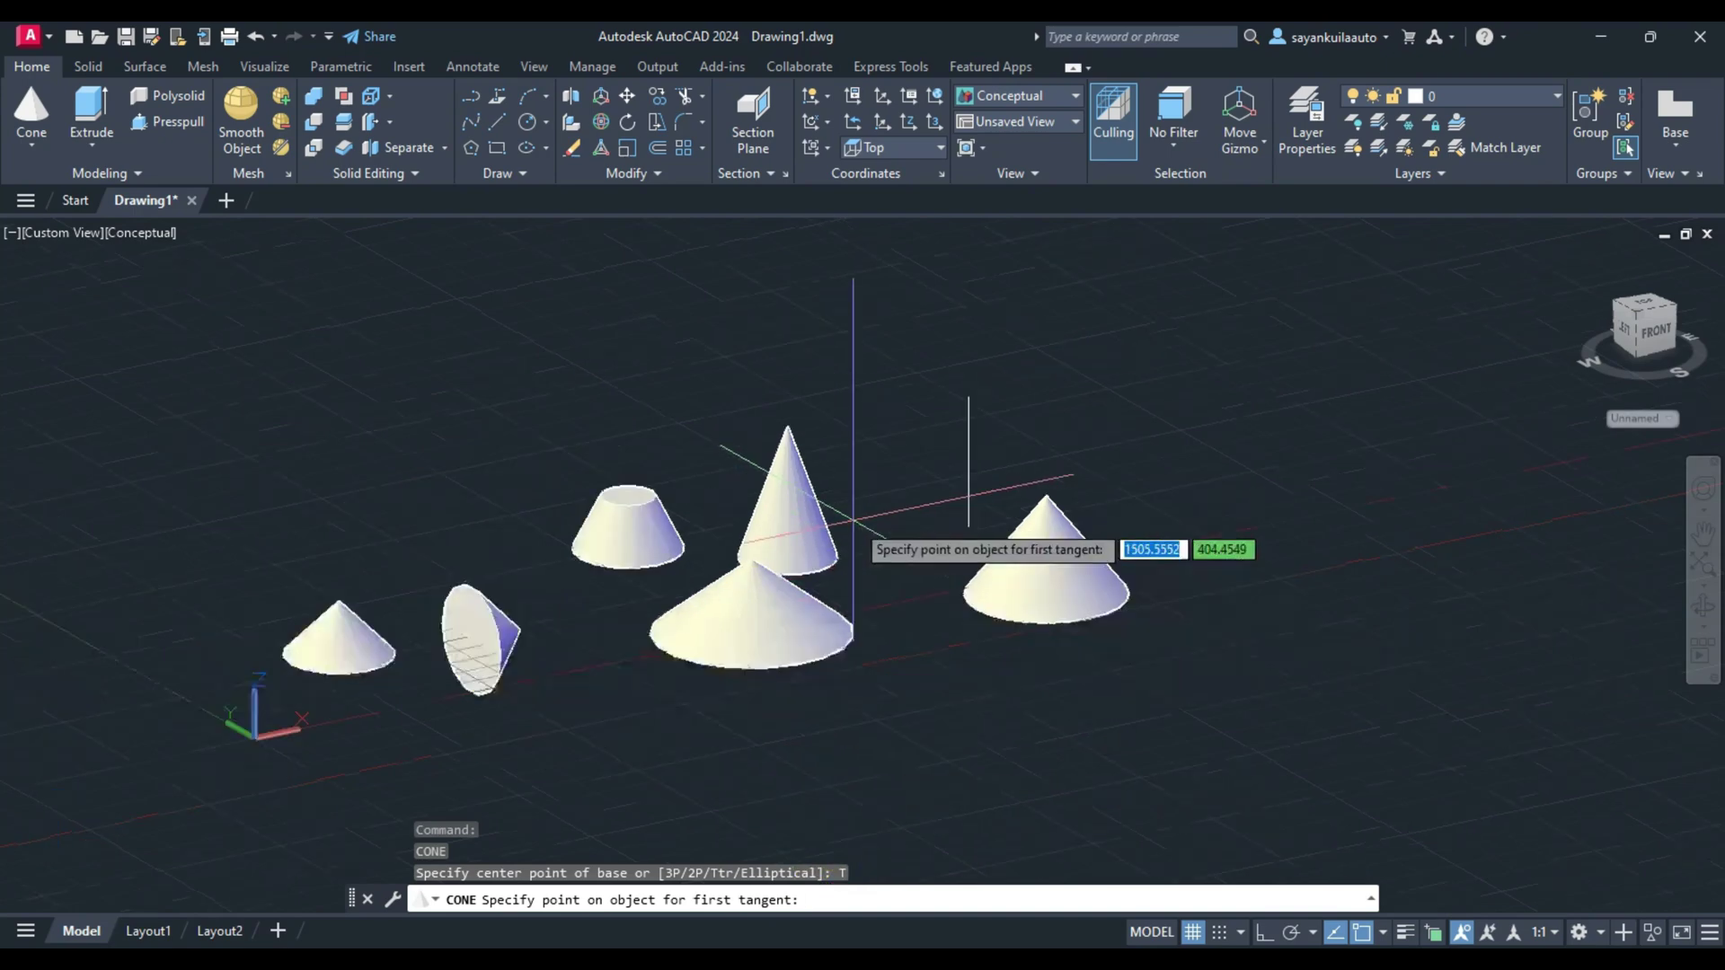
scroll(833, 653, up, 3)
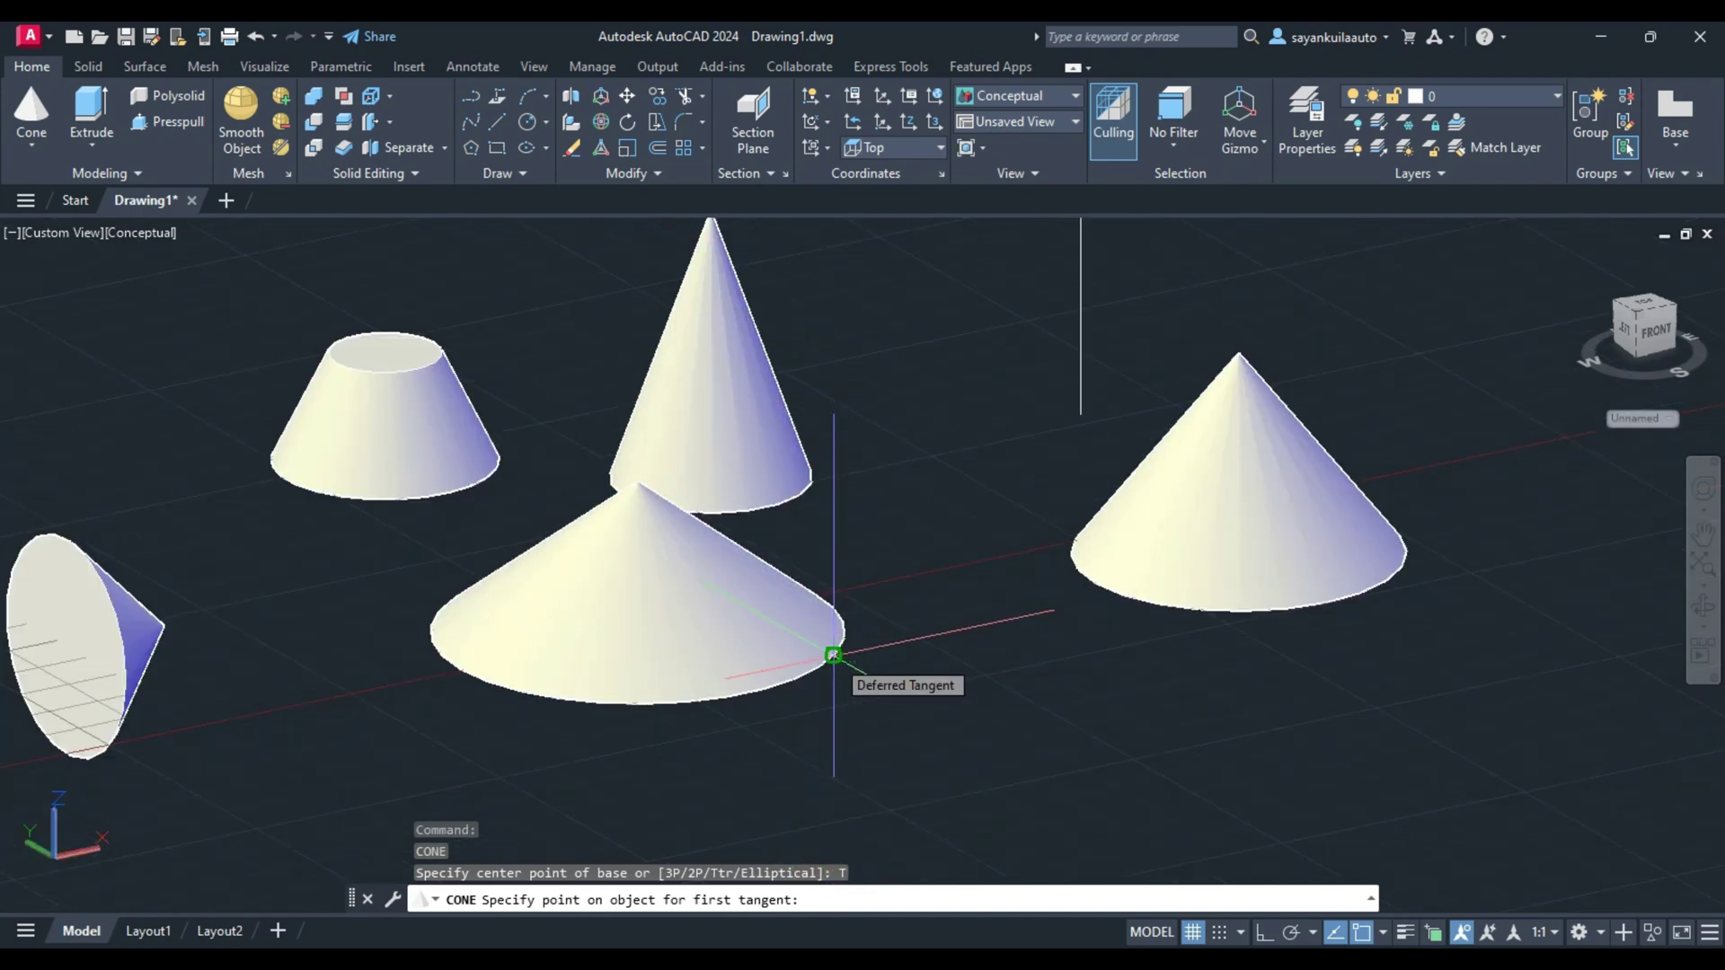
click(833, 654)
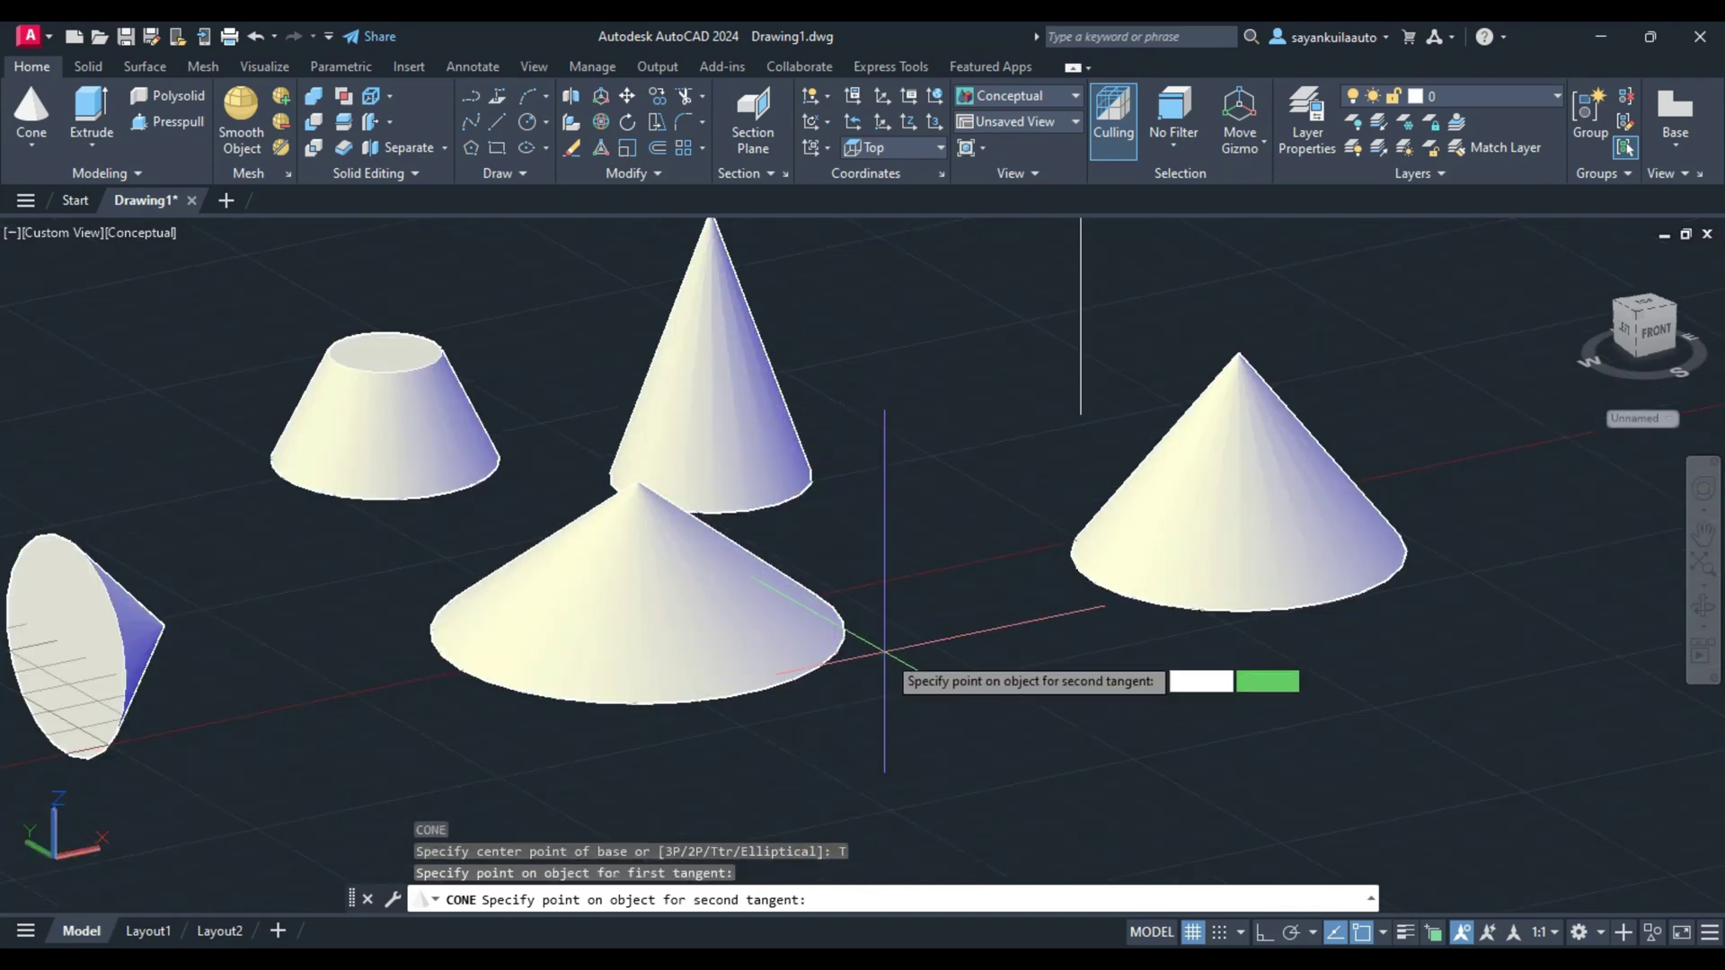
click(1162, 605)
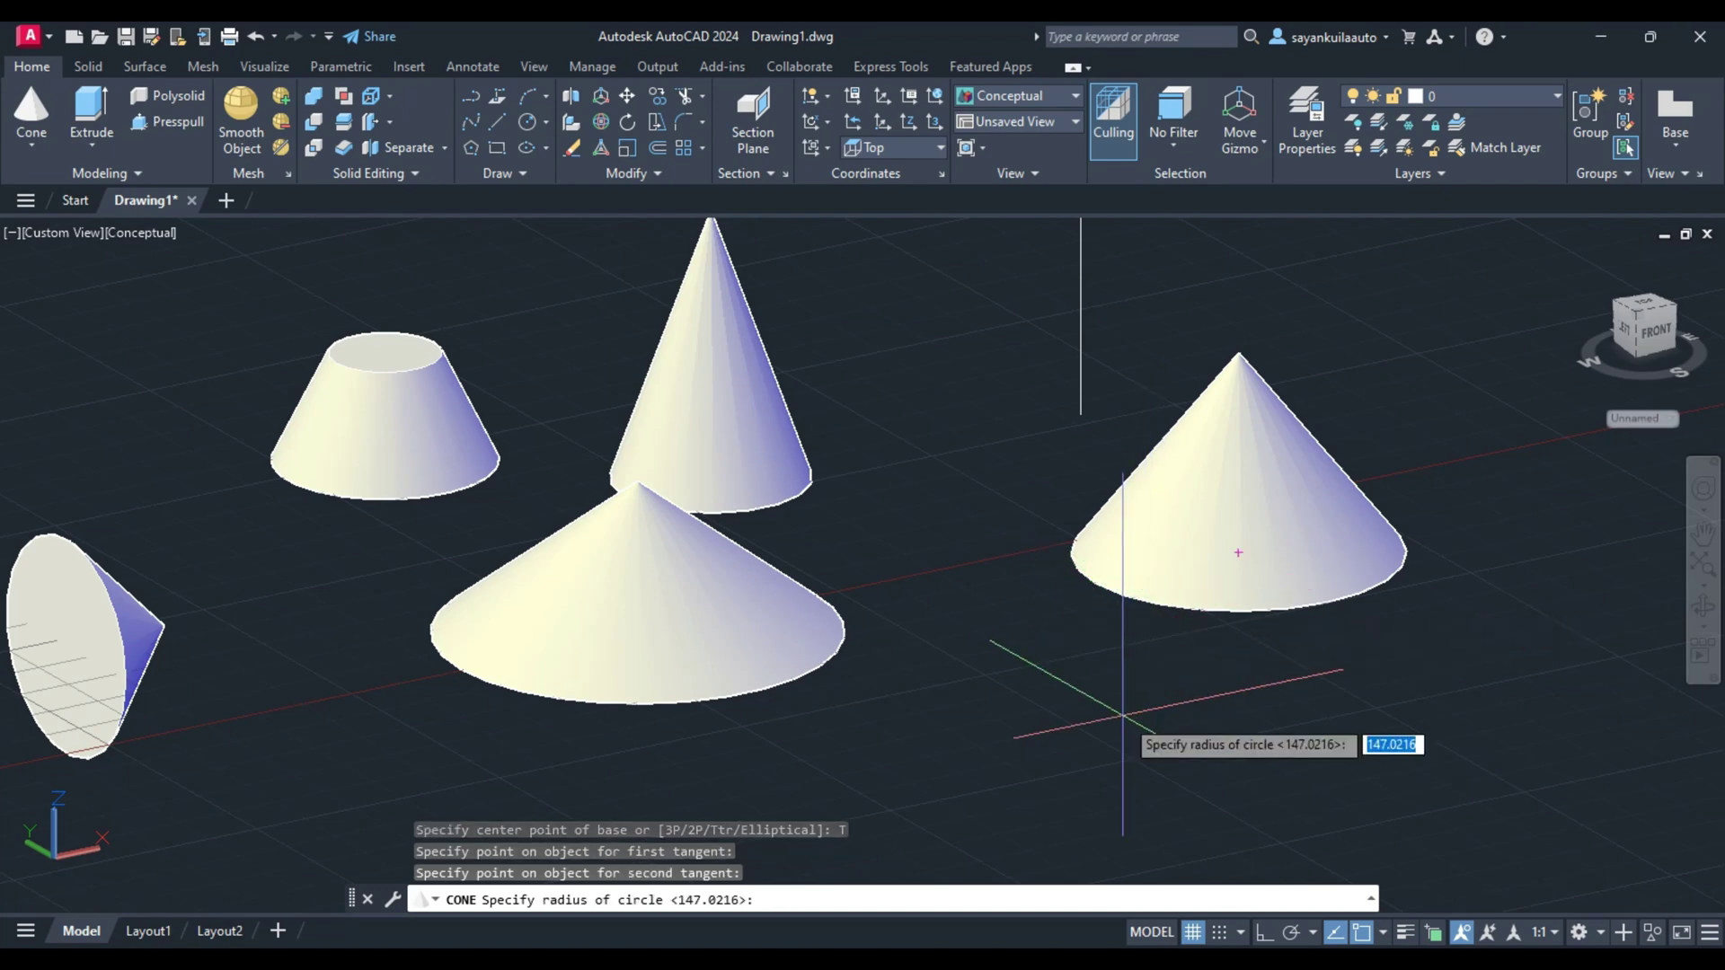
text(200)
key(Return)
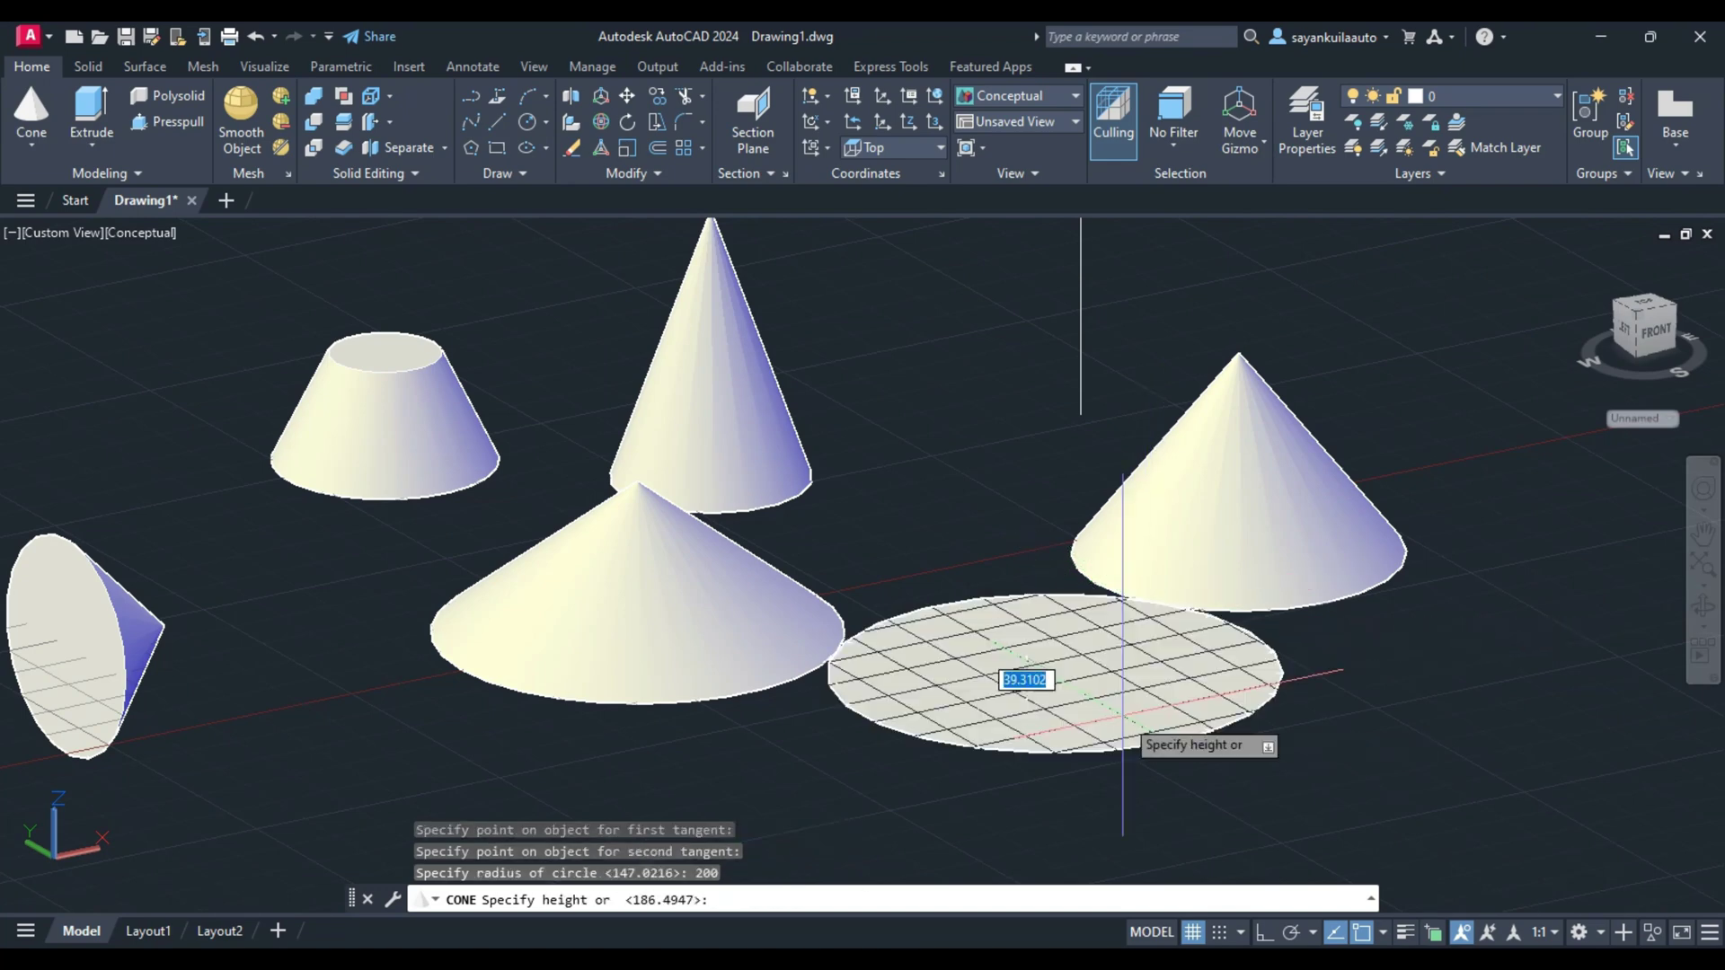
click(960, 486)
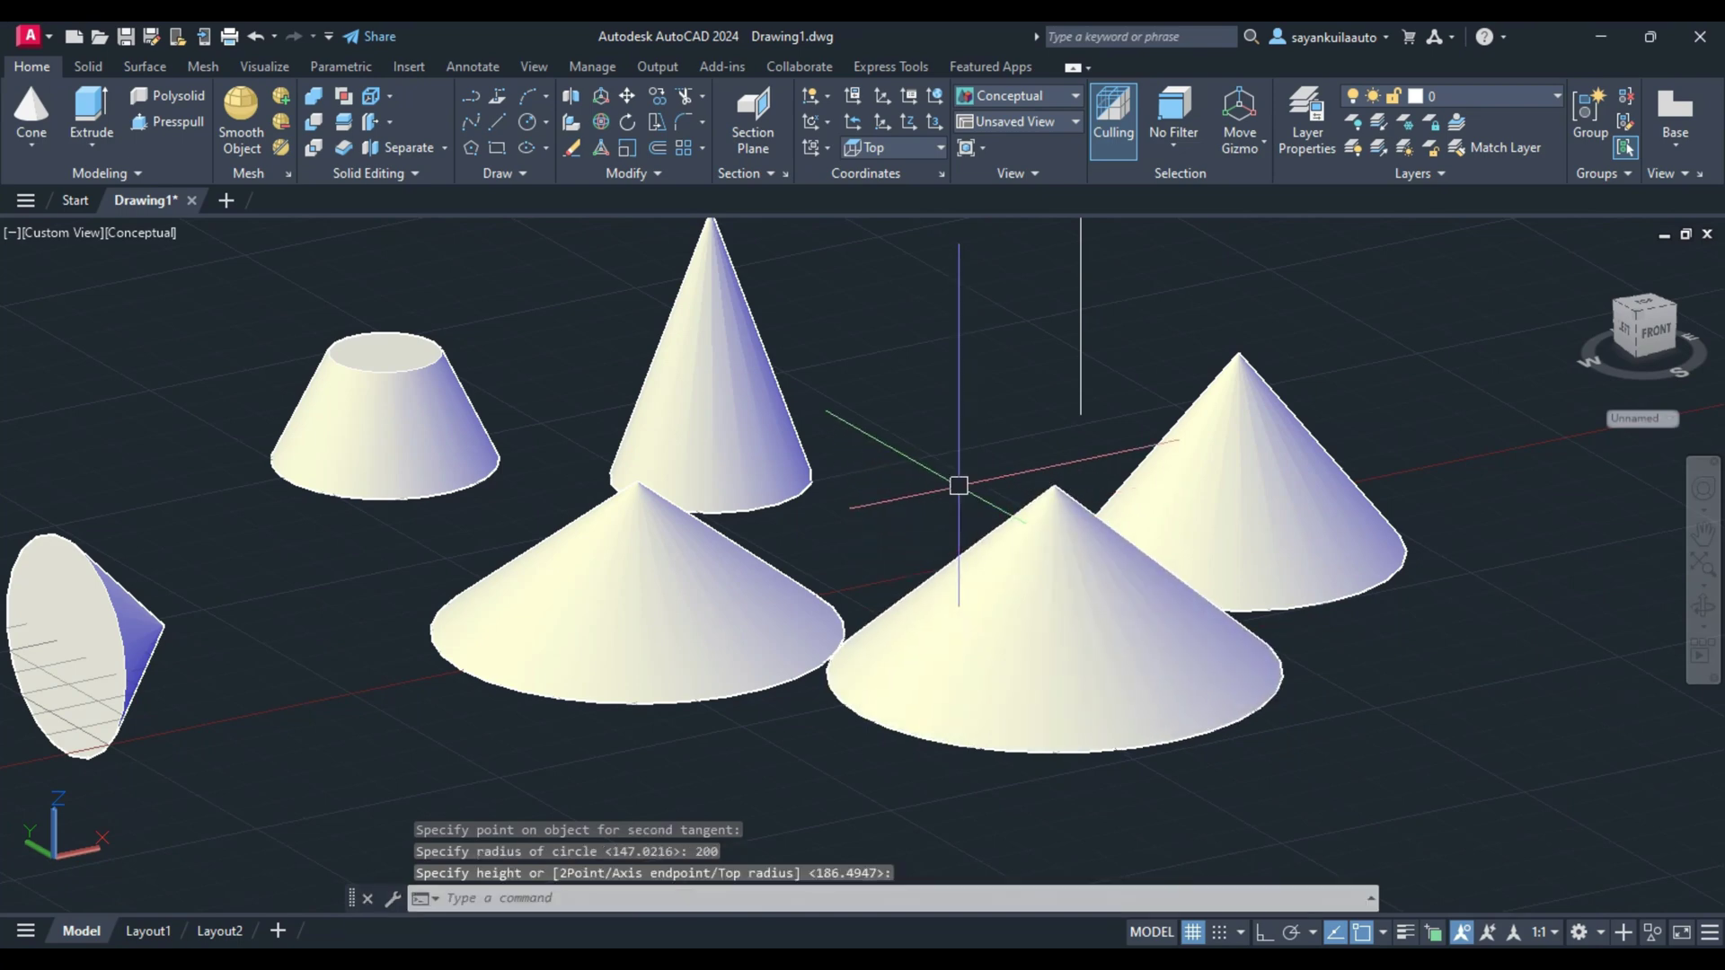
Orbit to look down on the cones, then back to an angled view and zoom.
mouse_move(968, 418)
shift+middle_down()
mouse_move(1040, 558)
mouse_move(758, 731)
shift+middle_up()
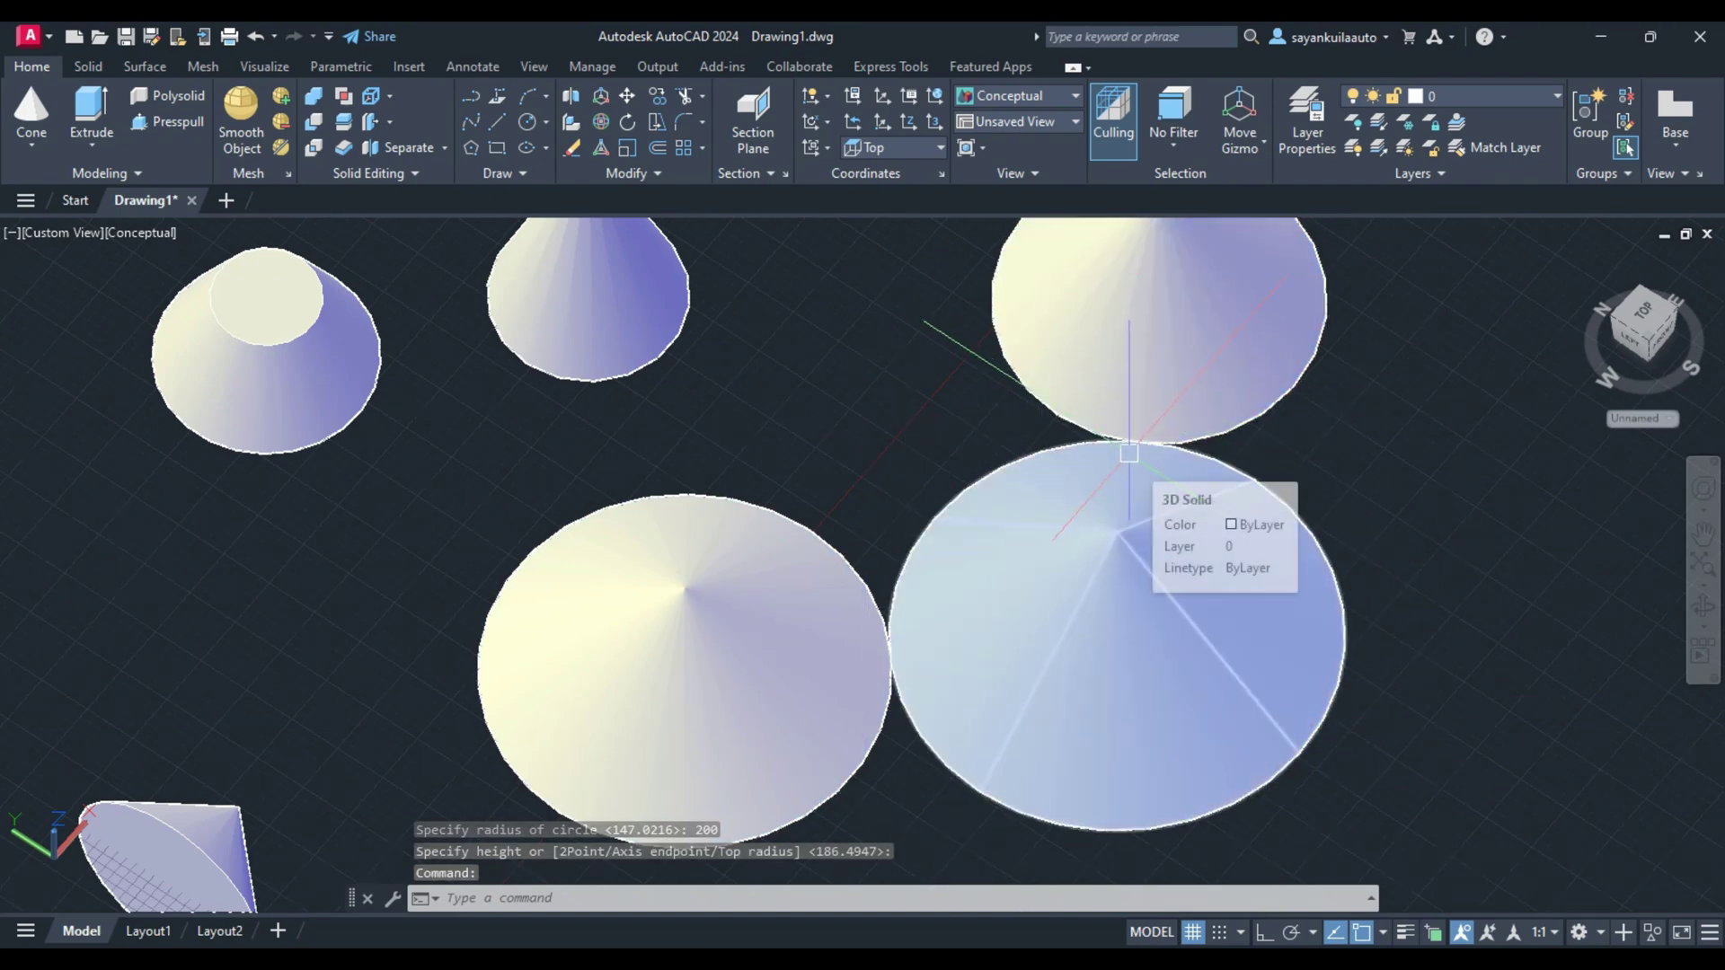
shift+middle_drag(1168, 620, 1093, 520)
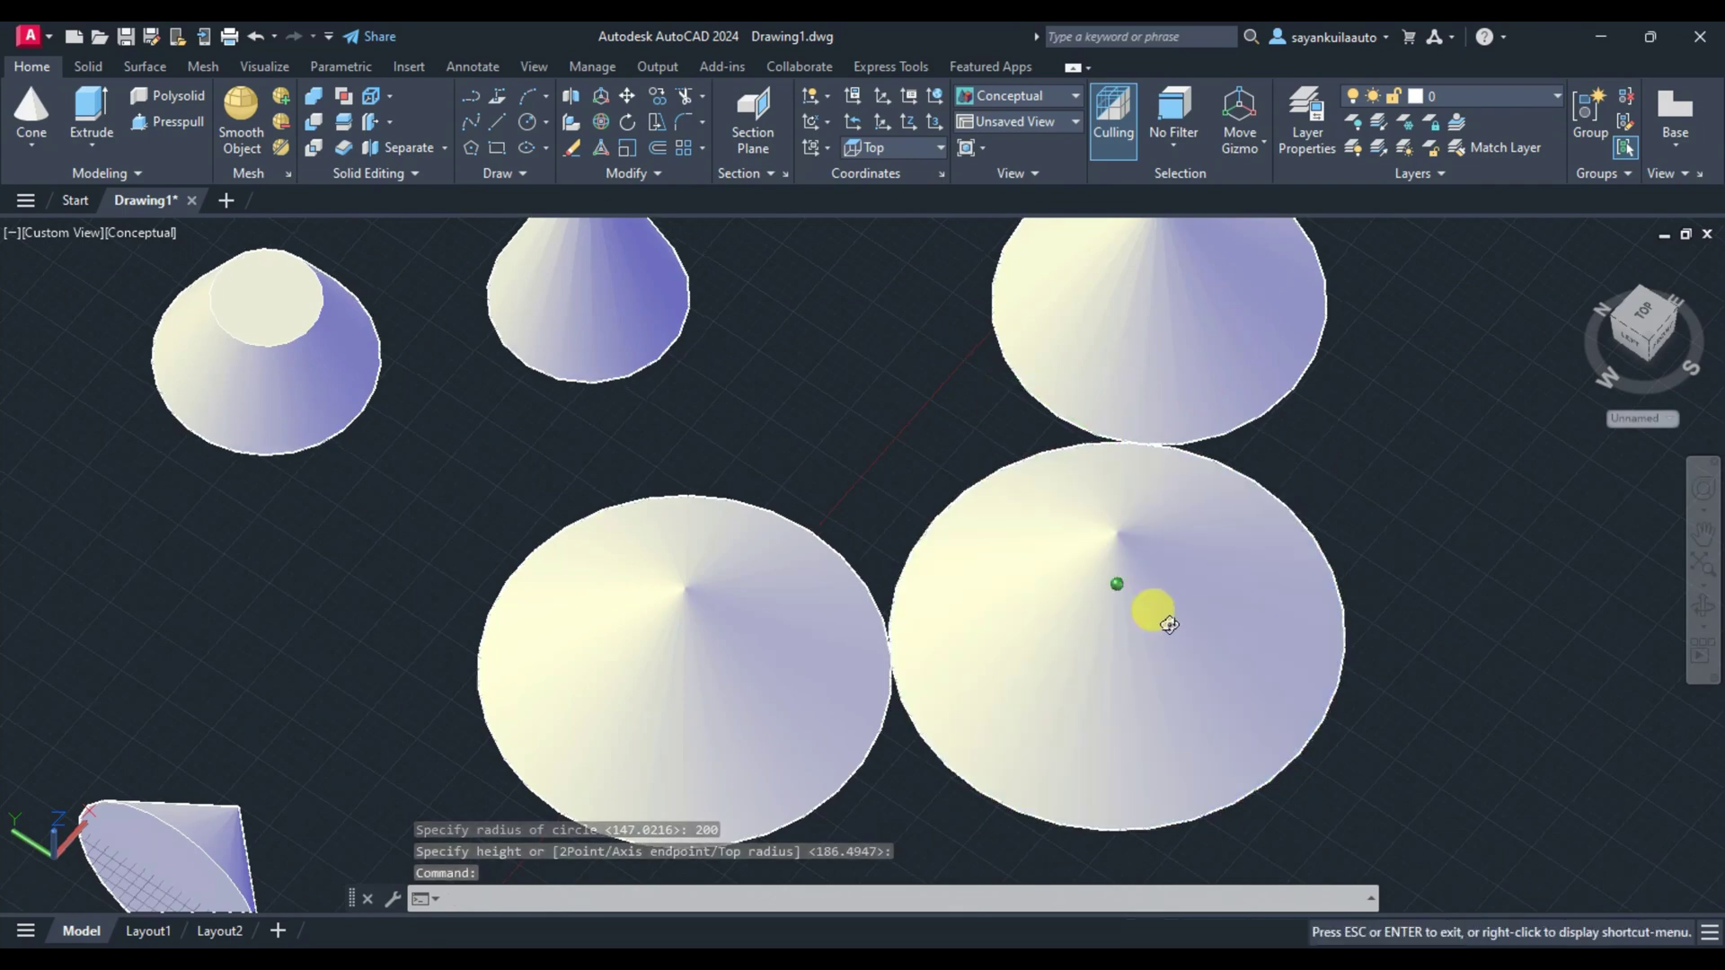
scroll(577, 503, down, 4)
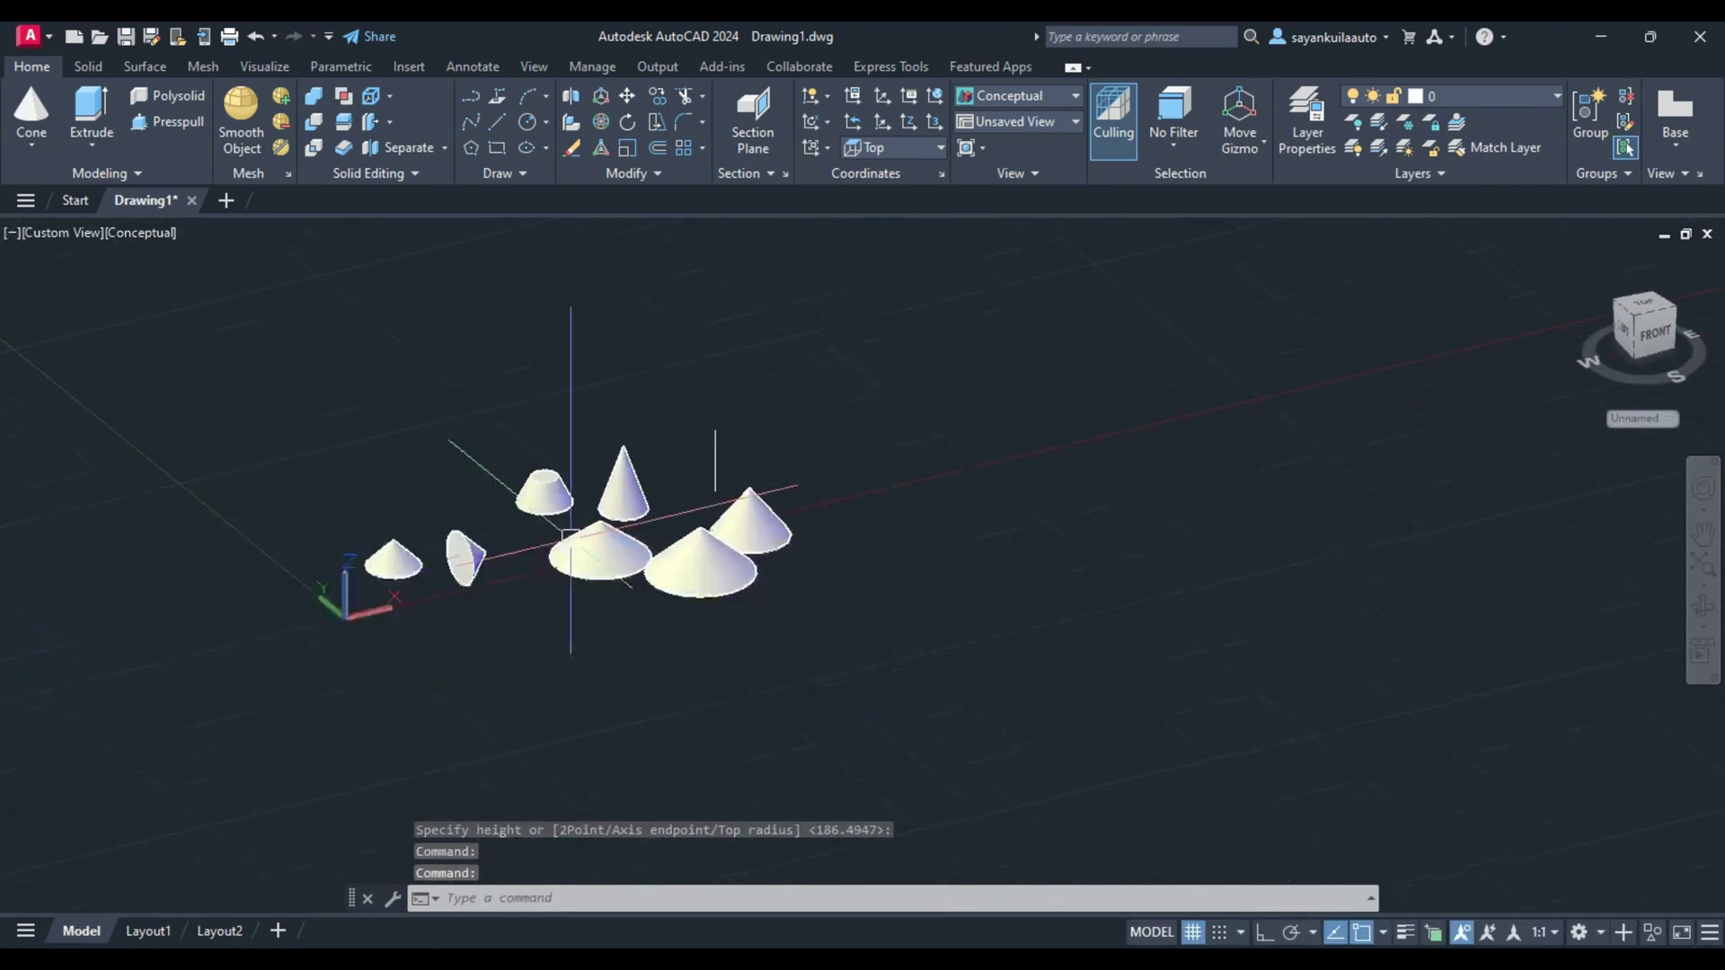
scroll(801, 539, up, 1)
scroll(801, 539, up, 1)
scroll(801, 539, up, 2)
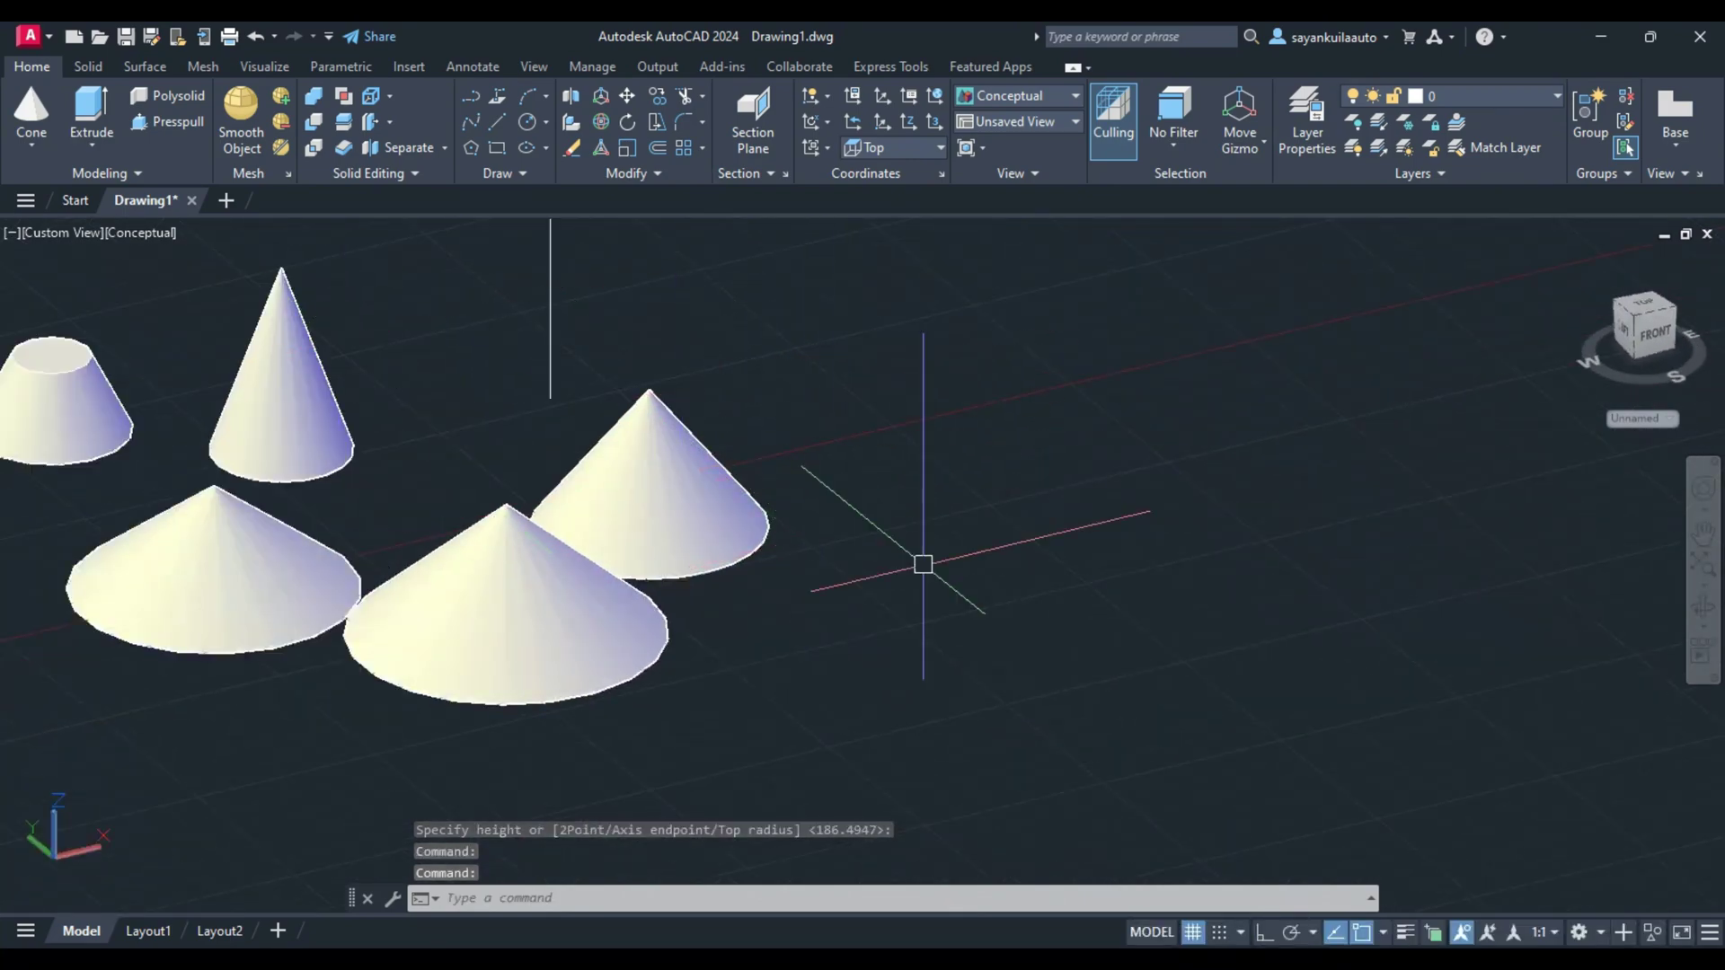
Add a small cone with an elliptical base of axes 100 and 20.
key(Return)
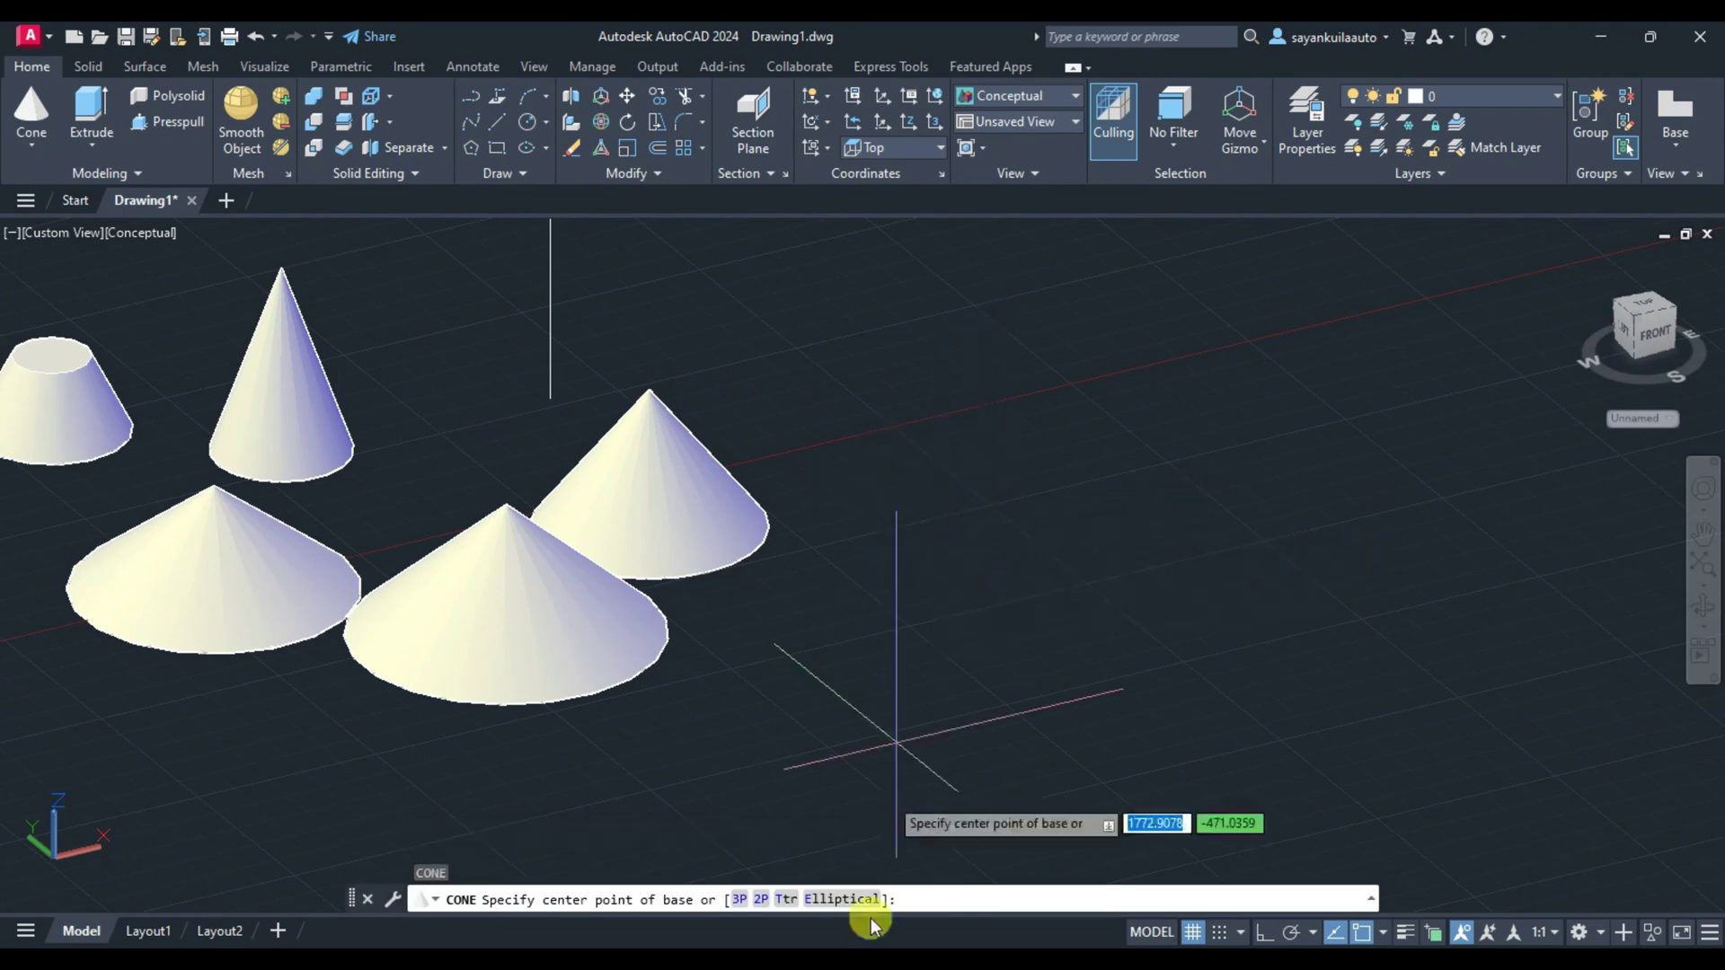
click(843, 899)
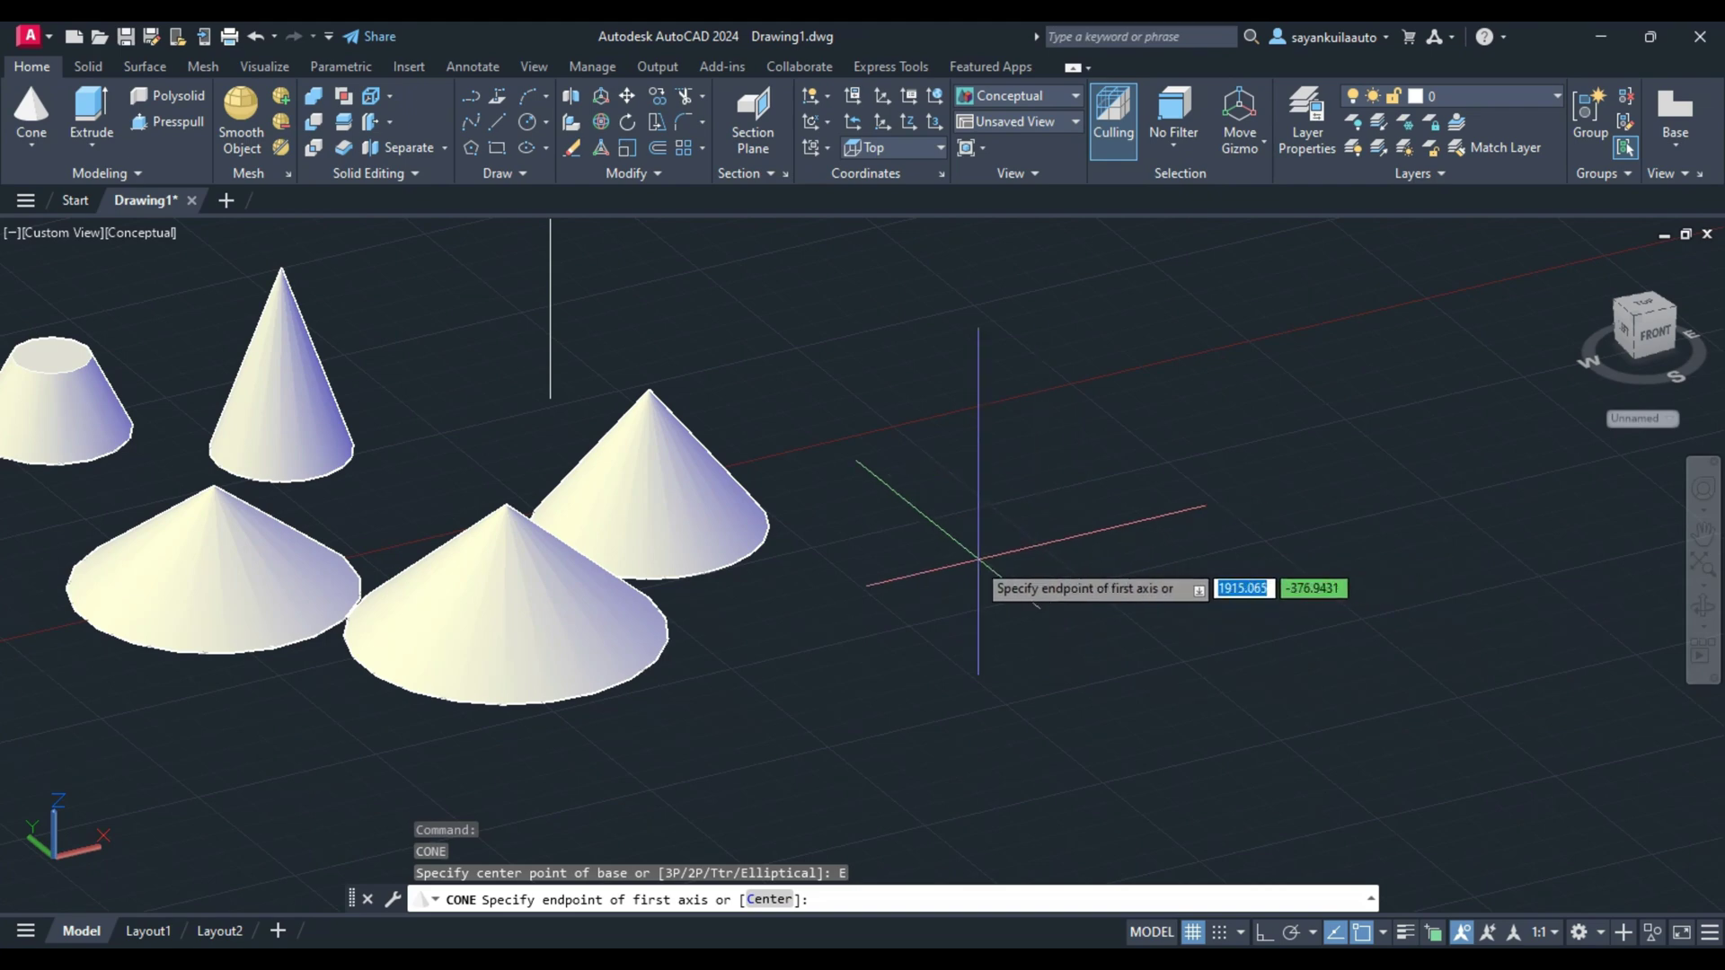
click(972, 560)
text(100)
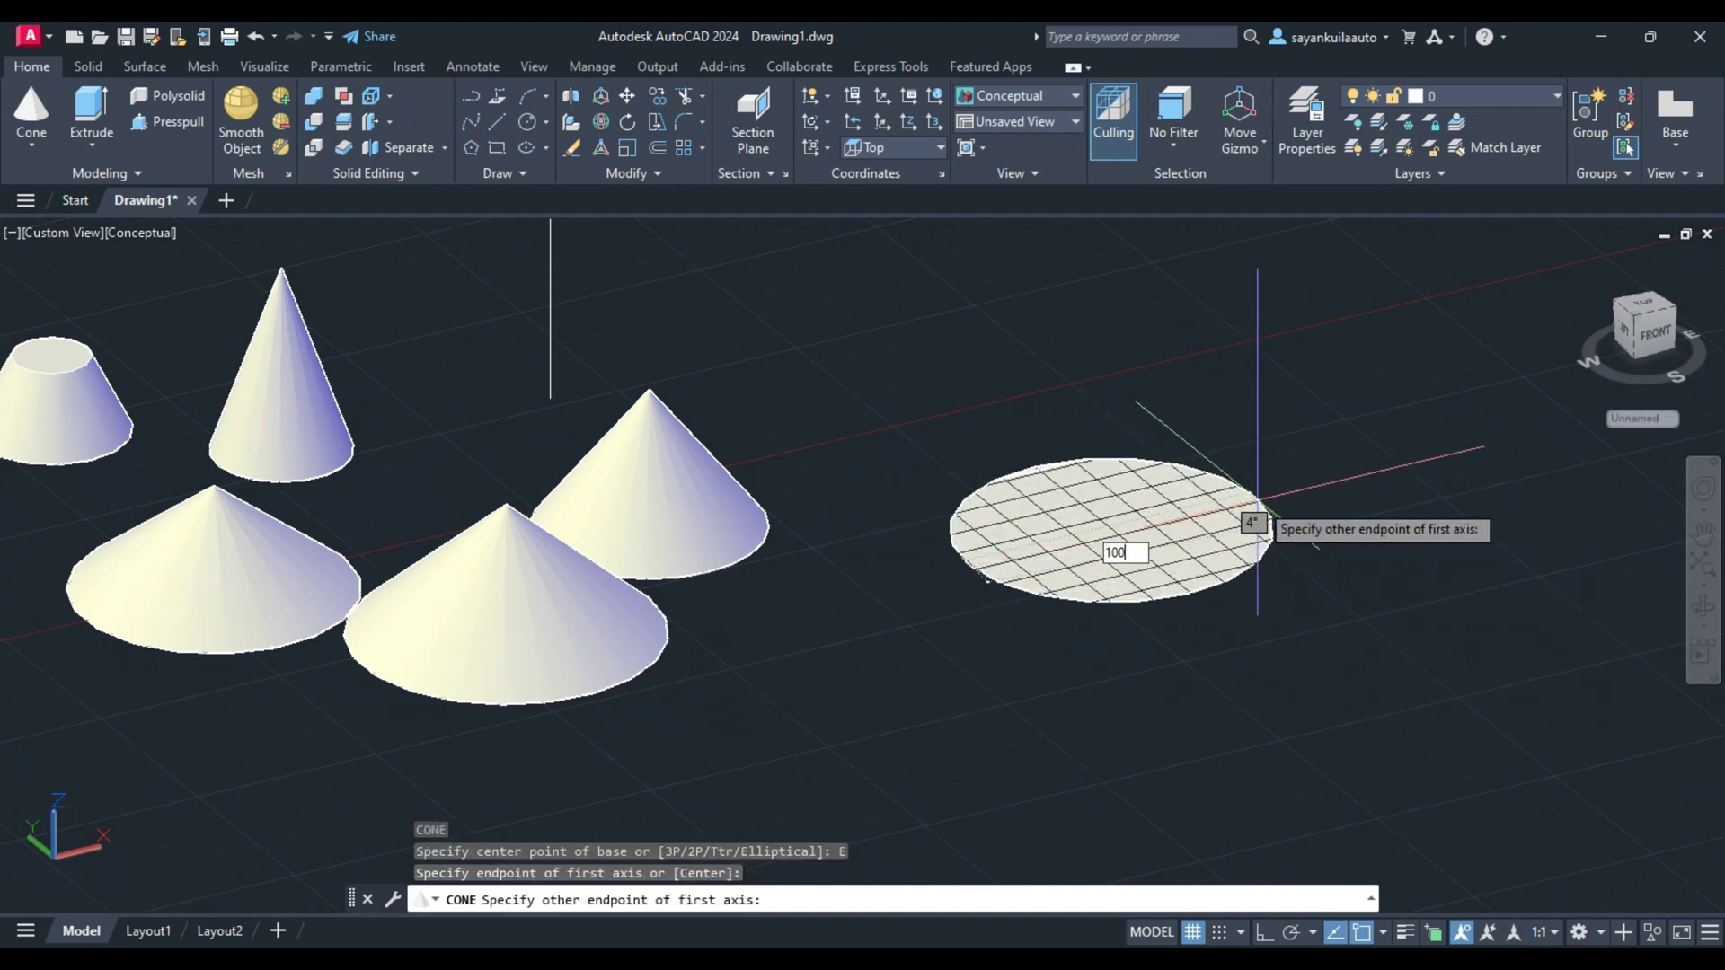
key(Return)
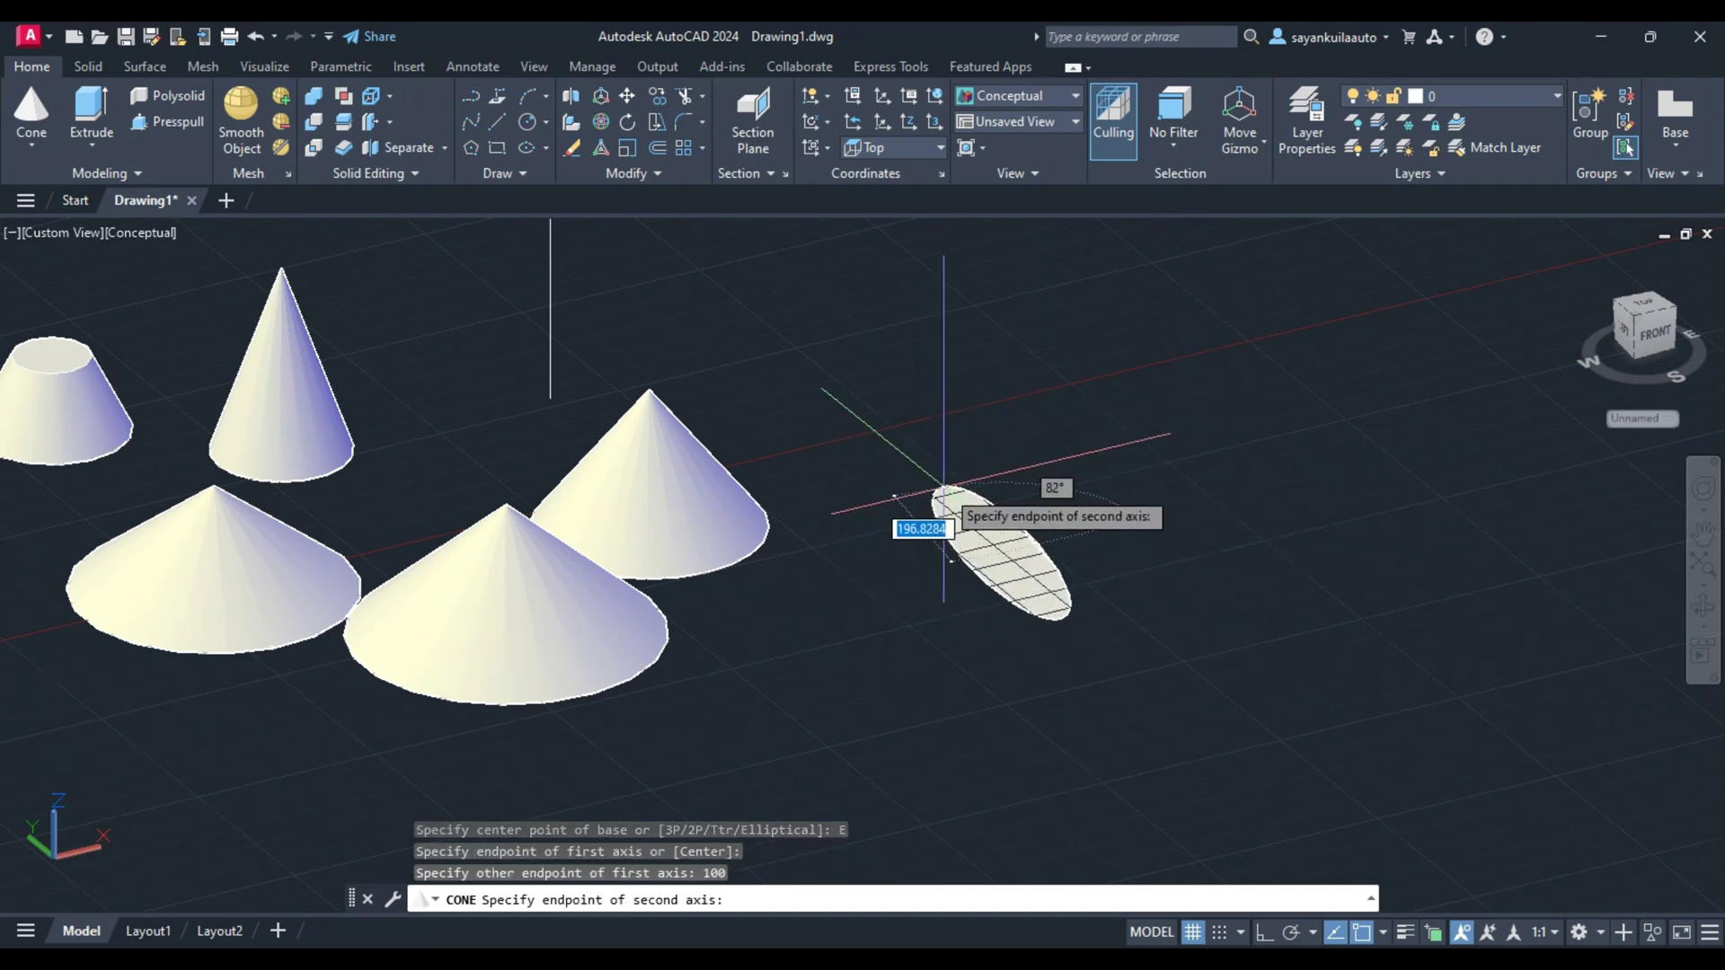
key(Return)
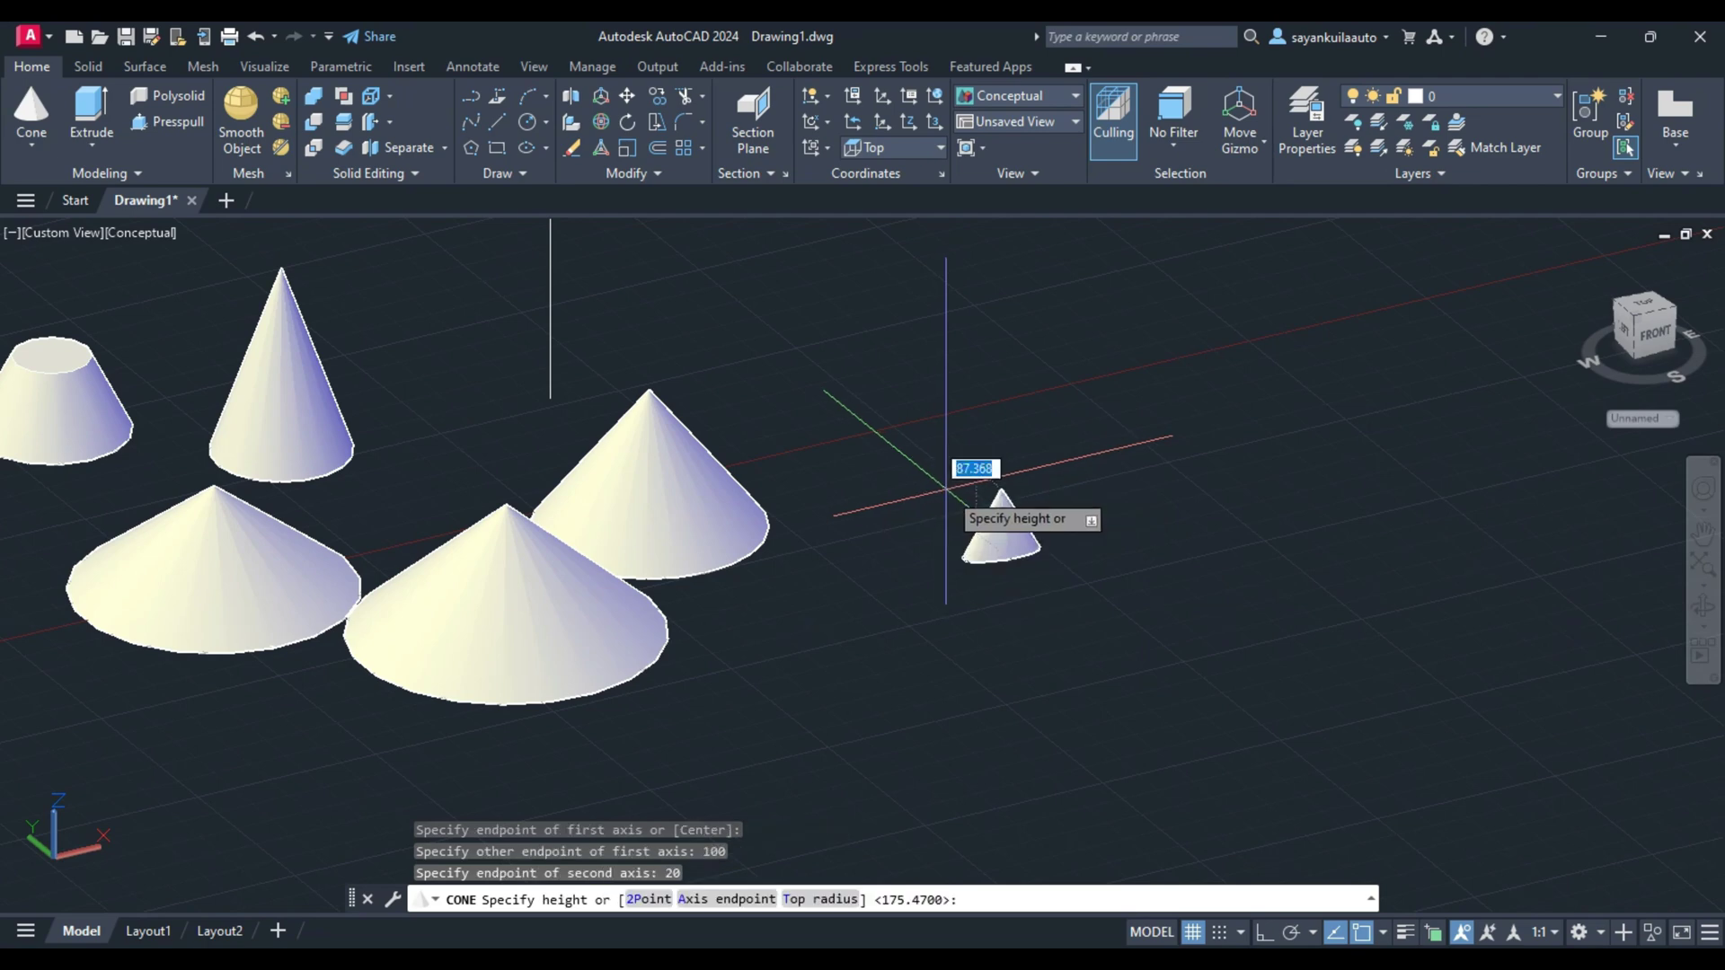
click(997, 530)
Orbit toward a top-down angle and back to an angled view, adjusting zoom.
scroll(986, 549, up, 5)
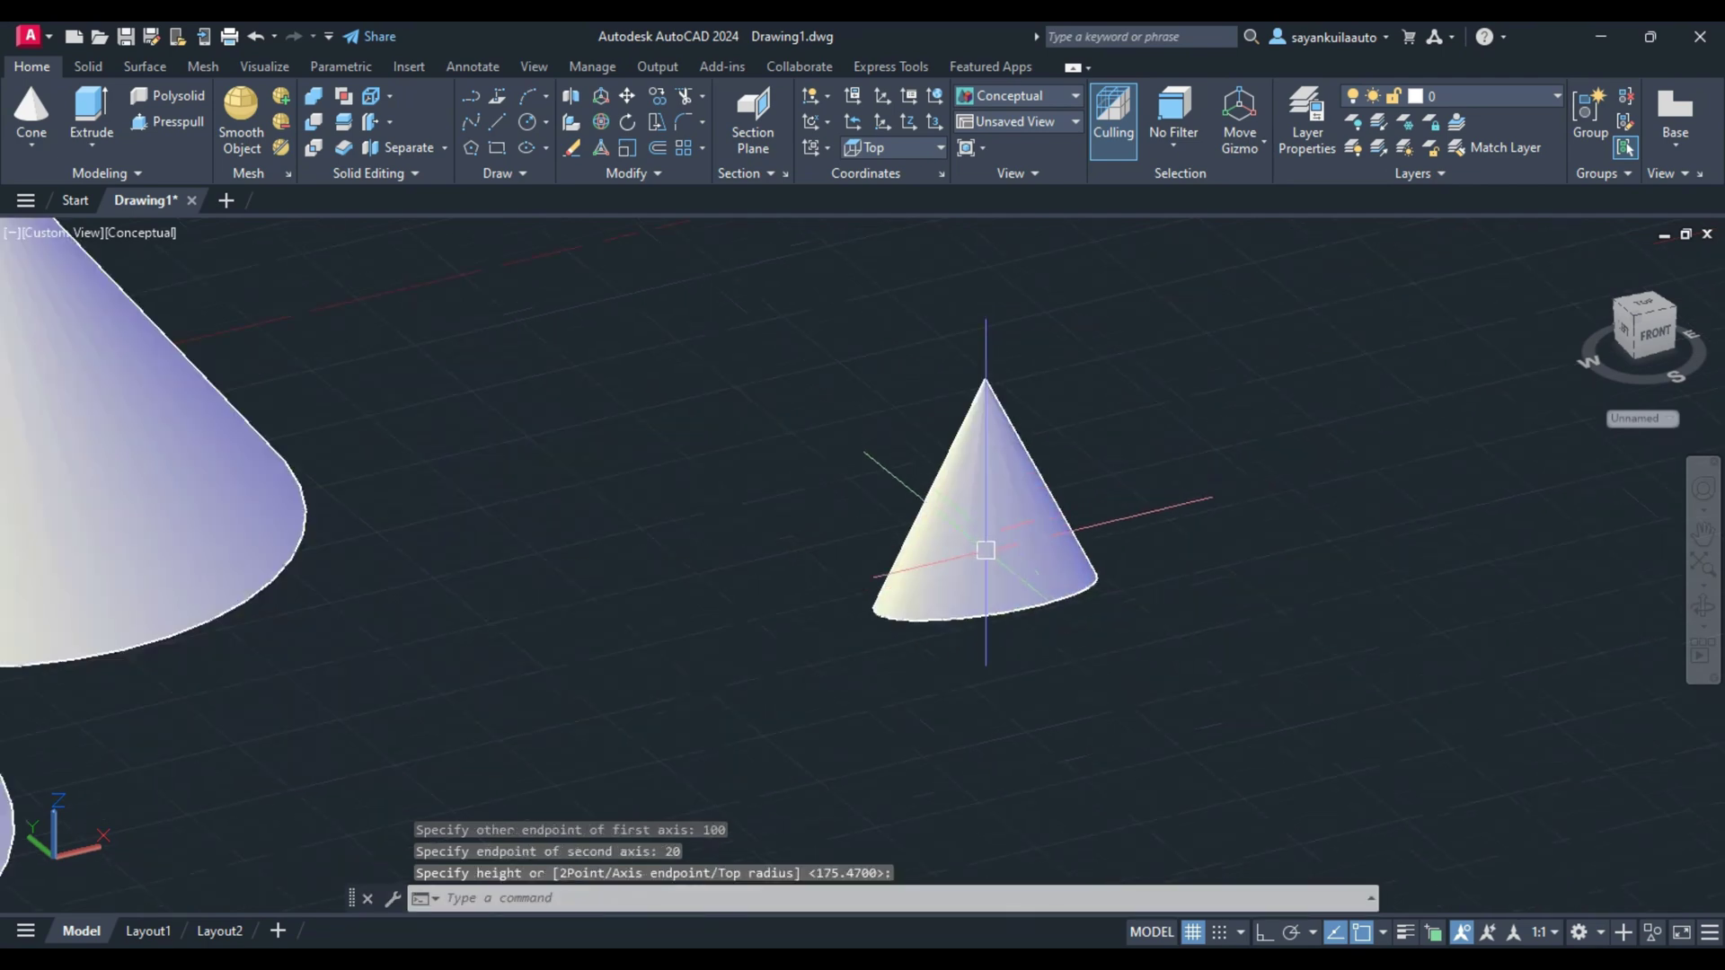
mouse_move(985, 550)
shift+middle_down()
mouse_move(1006, 718)
mouse_move(1066, 608)
mouse_move(1059, 796)
mouse_move(1039, 805)
mouse_move(1232, 712)
mouse_move(1020, 697)
mouse_move(943, 757)
mouse_move(1174, 424)
shift+middle_up()
scroll(1141, 494, down, 3)
mouse_move(1110, 566)
shift+middle_down()
mouse_move(1022, 578)
mouse_move(1093, 506)
shift+middle_up()
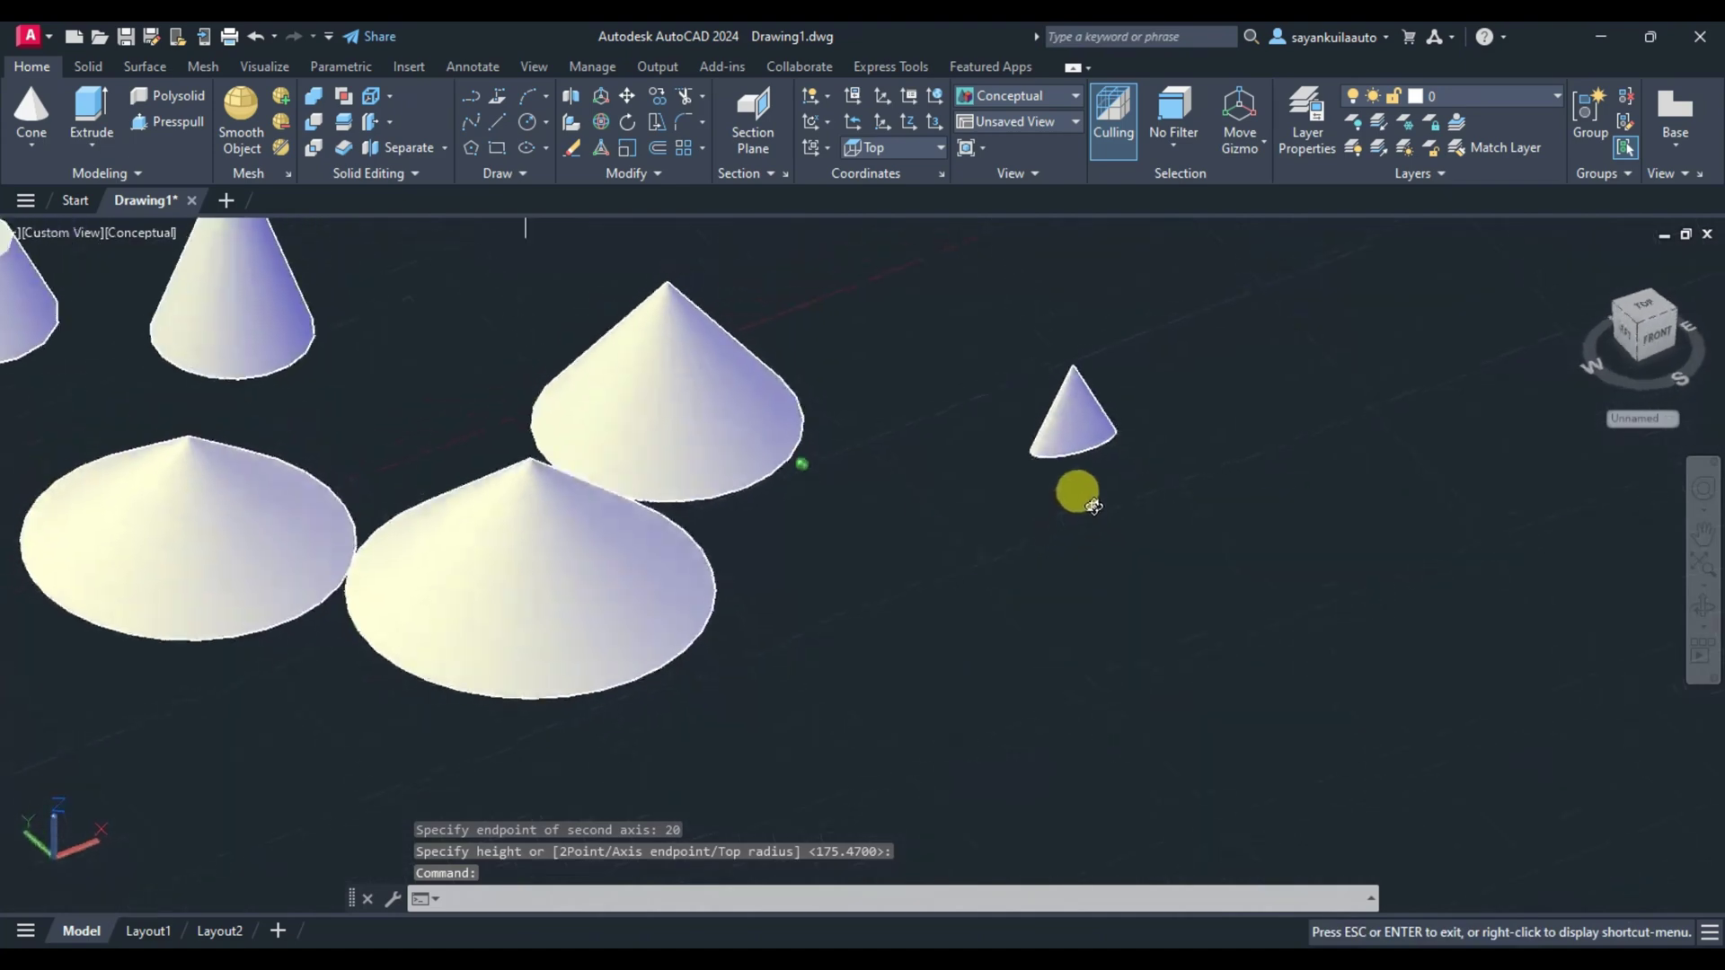
scroll(1048, 551, down, 3)
scroll(980, 549, down, 3)
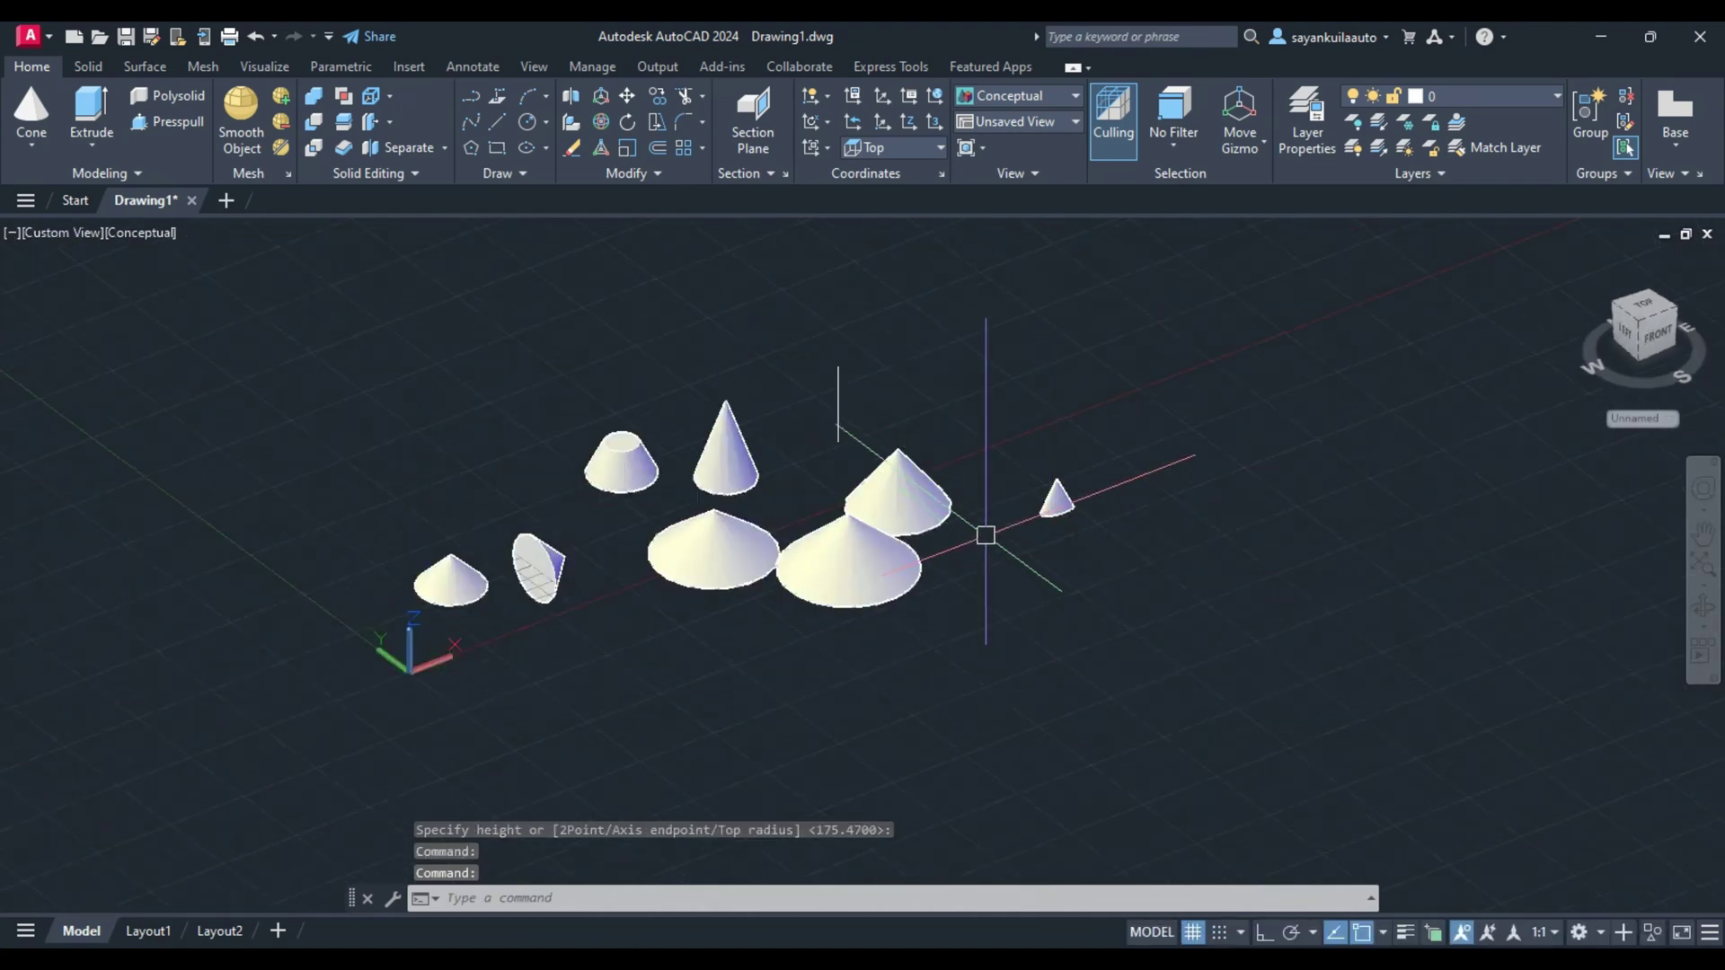
scroll(985, 536, up, 3)
Cancel the extra cone and place a radius-200 sphere right of the cones.
key(Return)
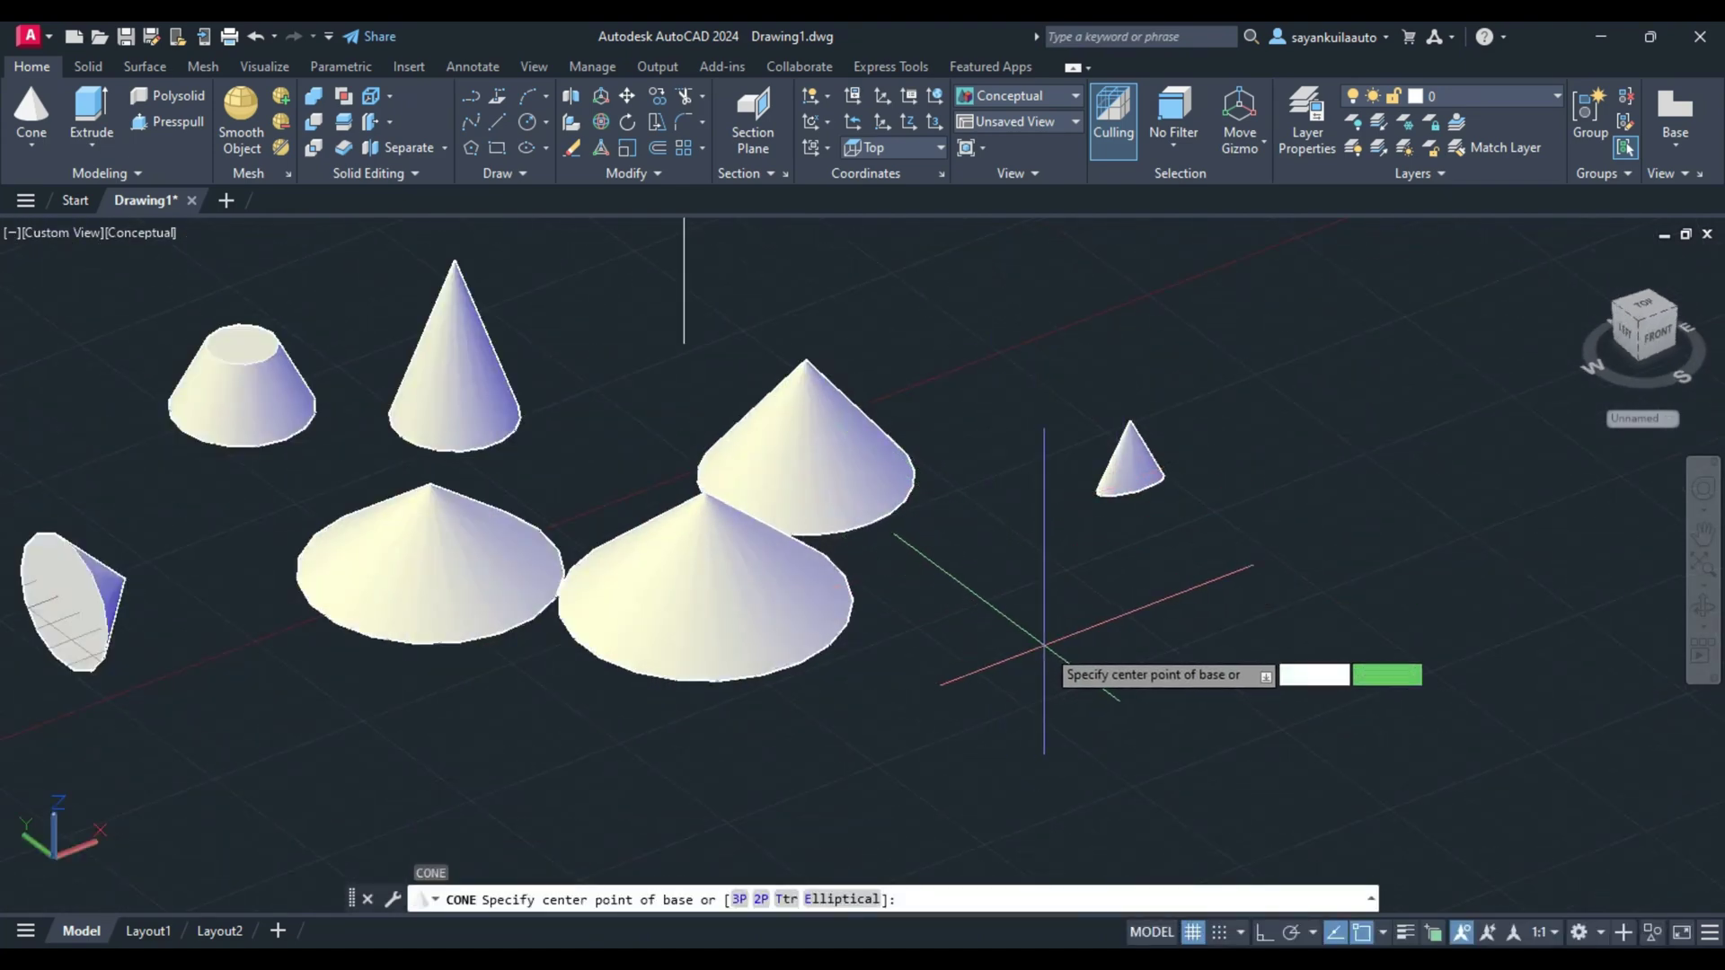
click(1152, 648)
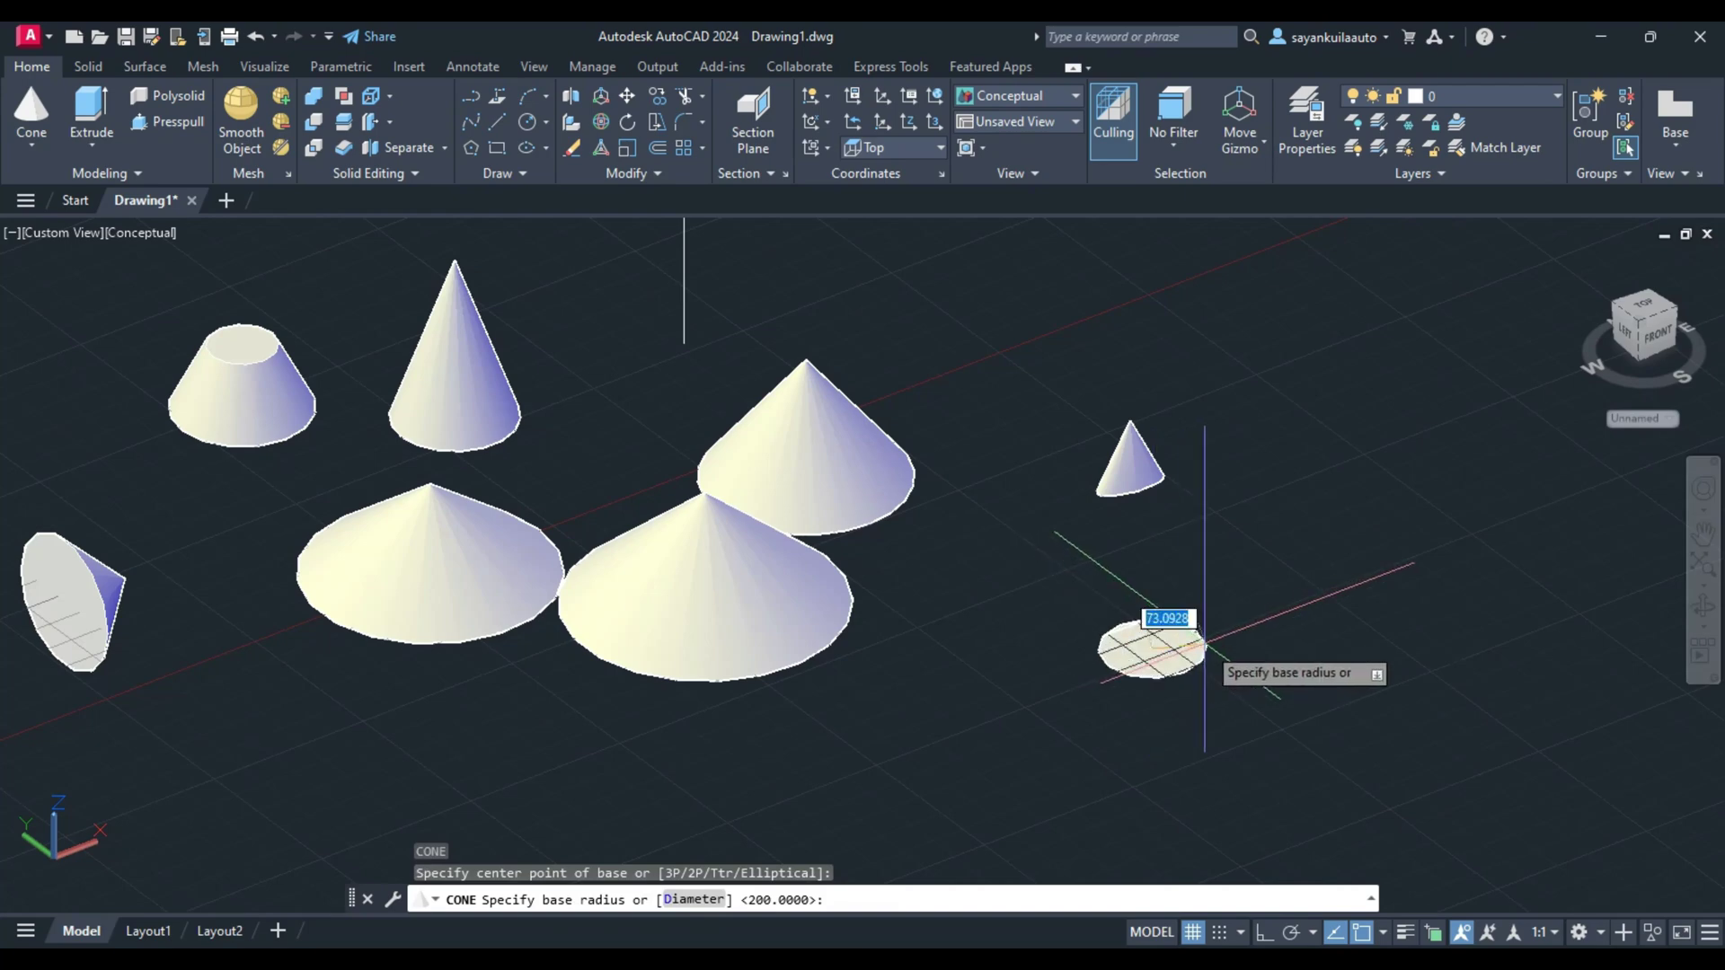
key(Escape)
click(38, 147)
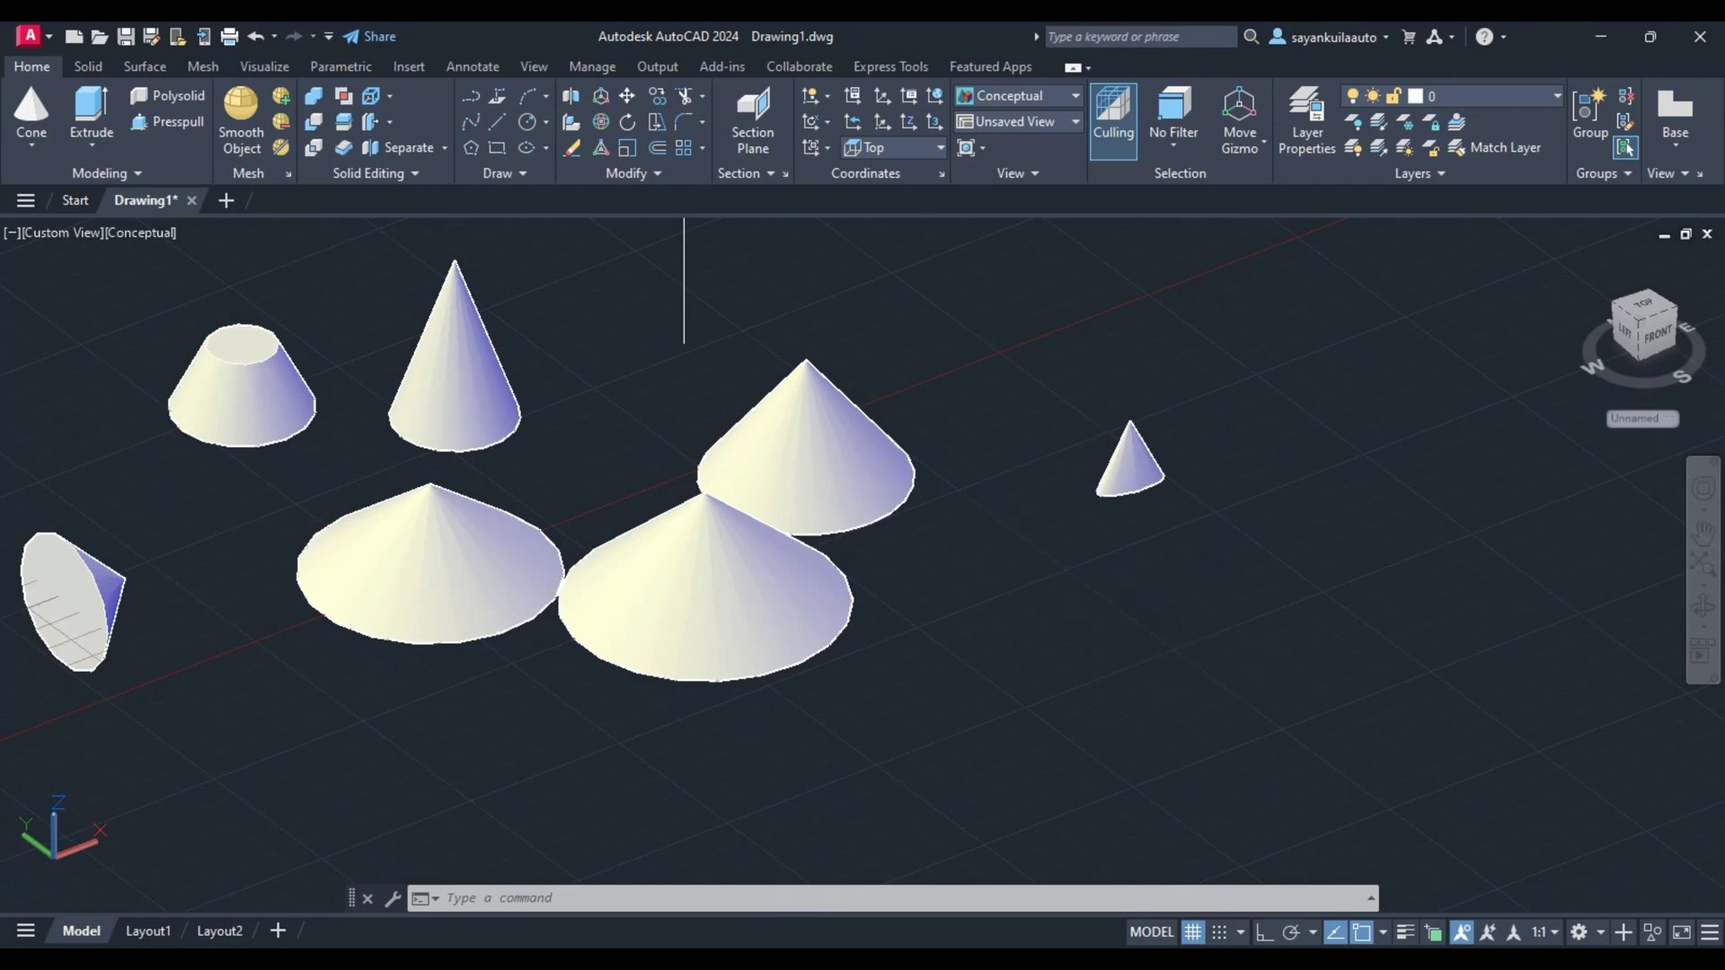
text(sphere)
key(Return)
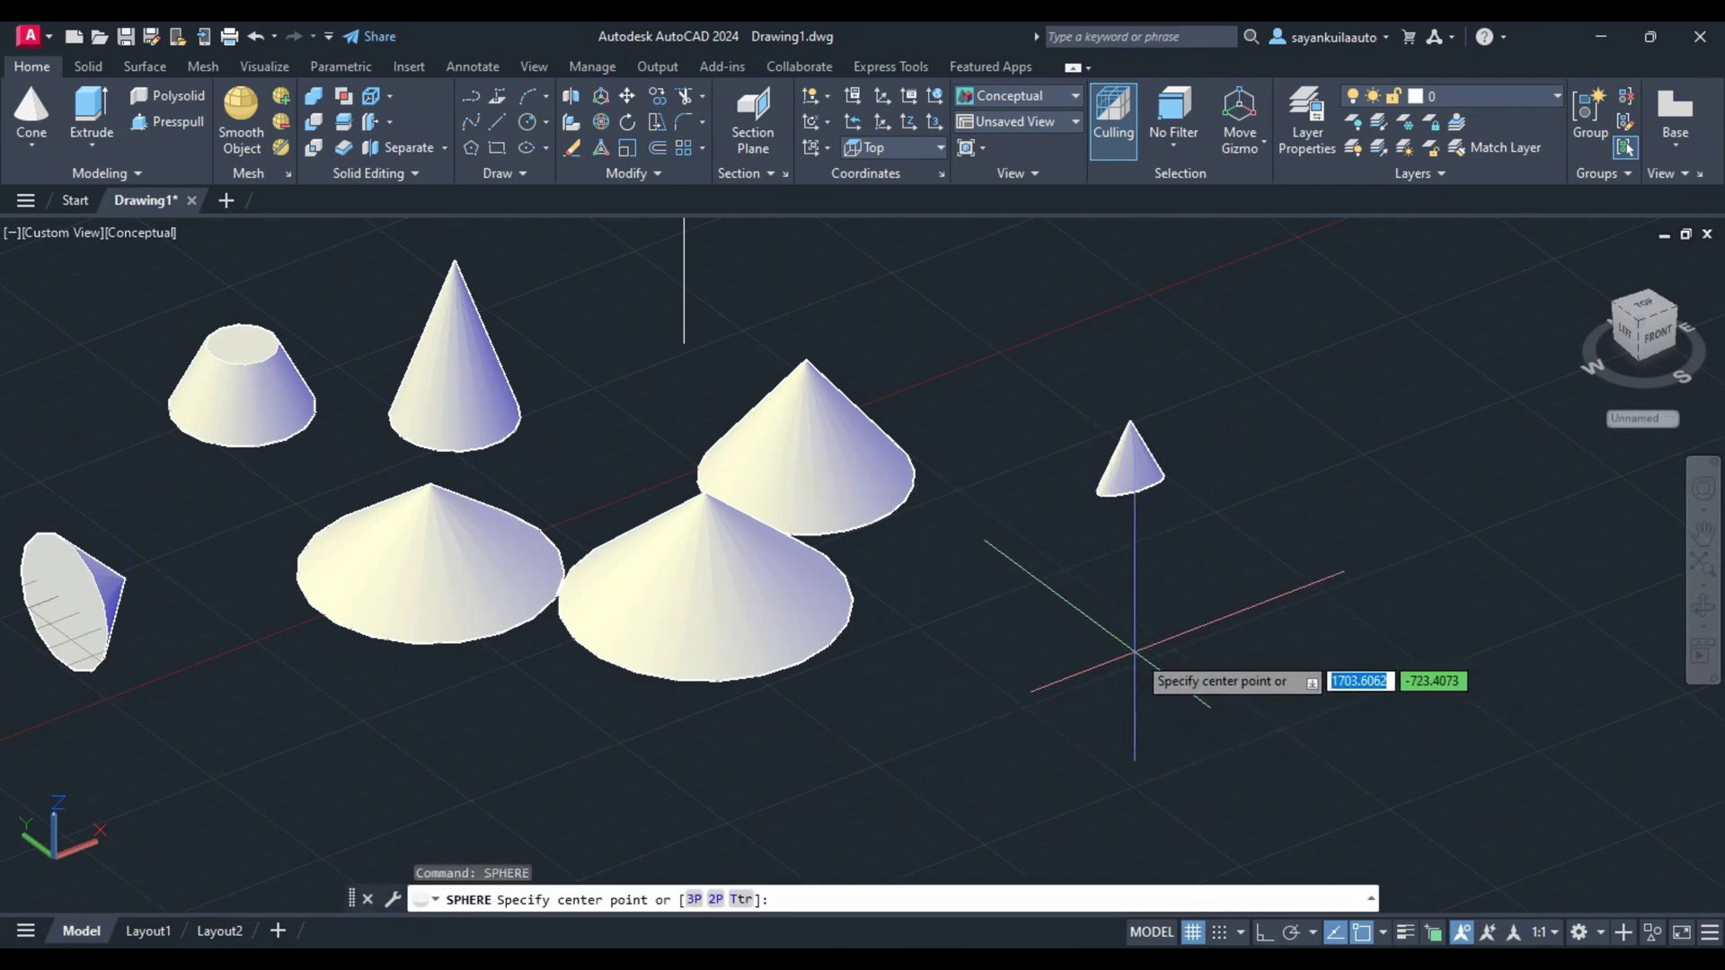
click(1134, 652)
text(200)
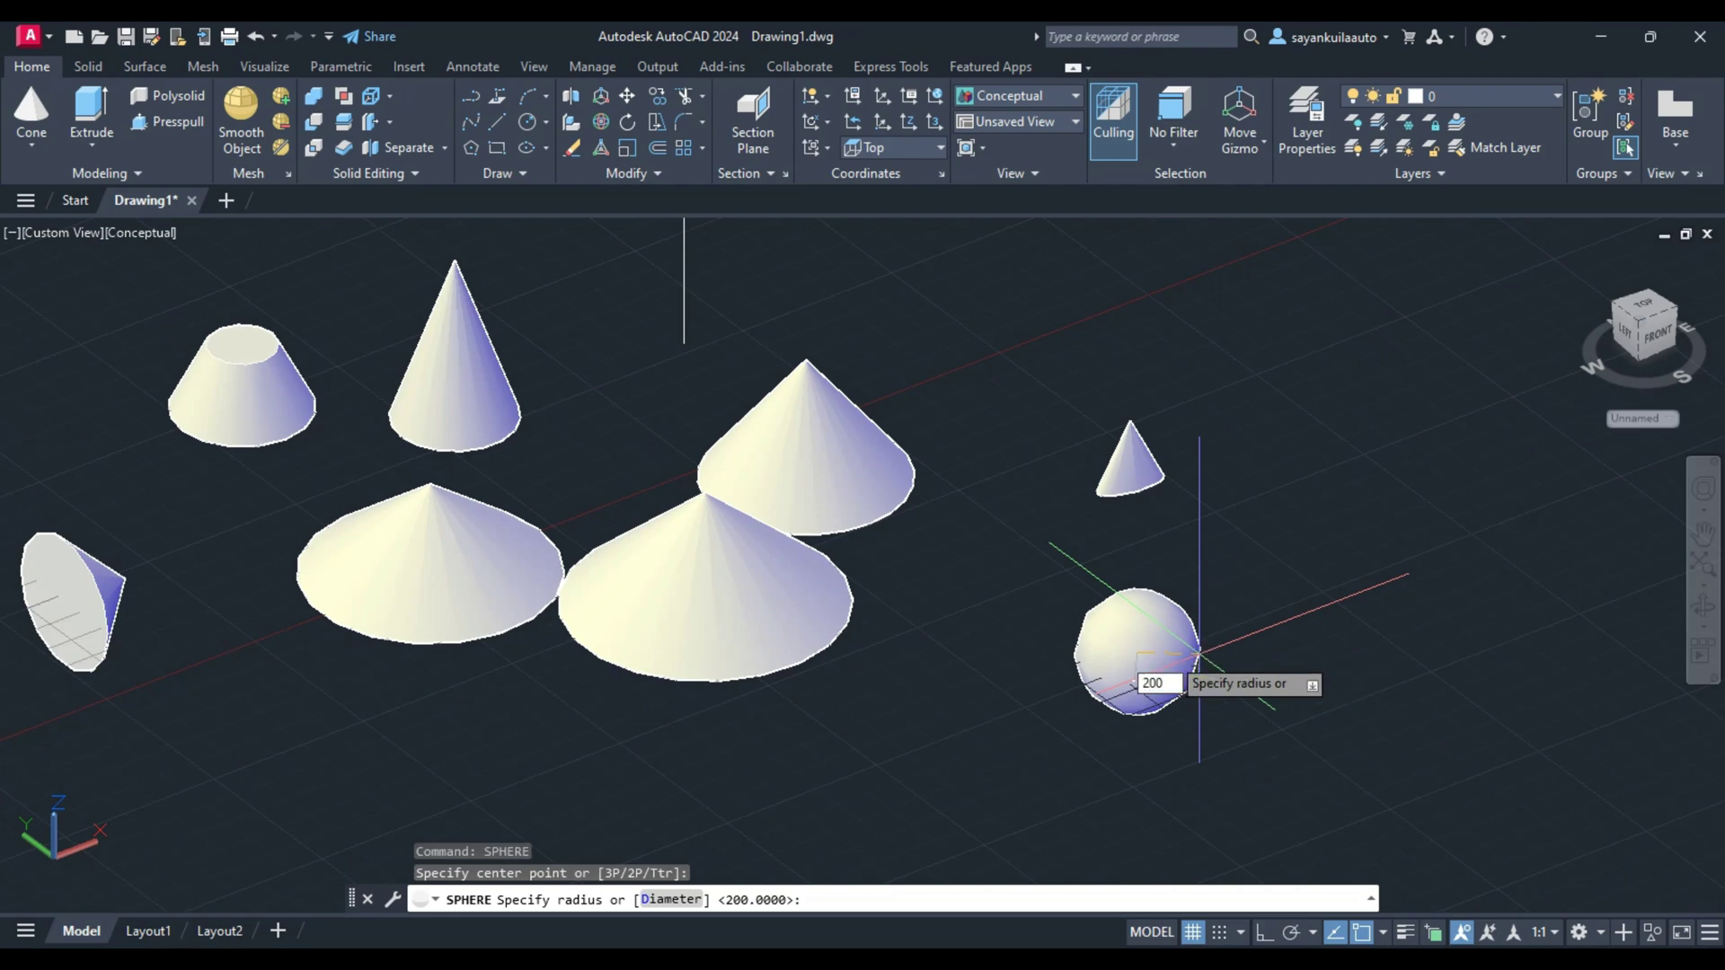
key(Return)
scroll(917, 702, down, 4)
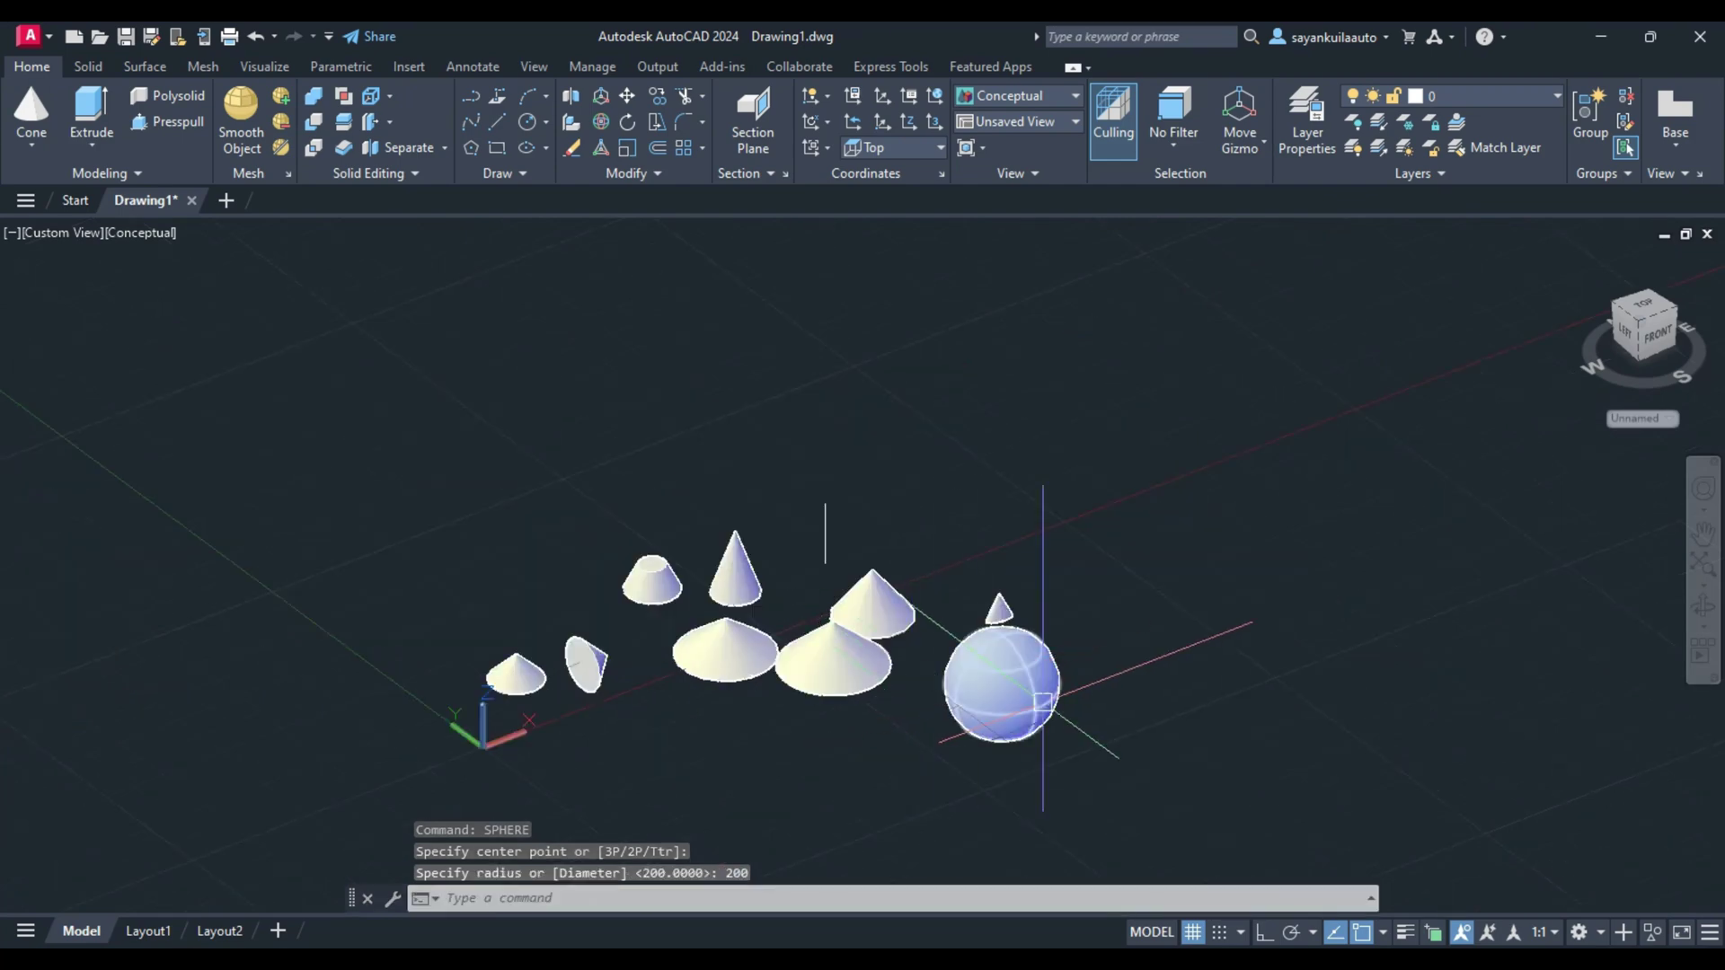
scroll(1042, 700, up, 2)
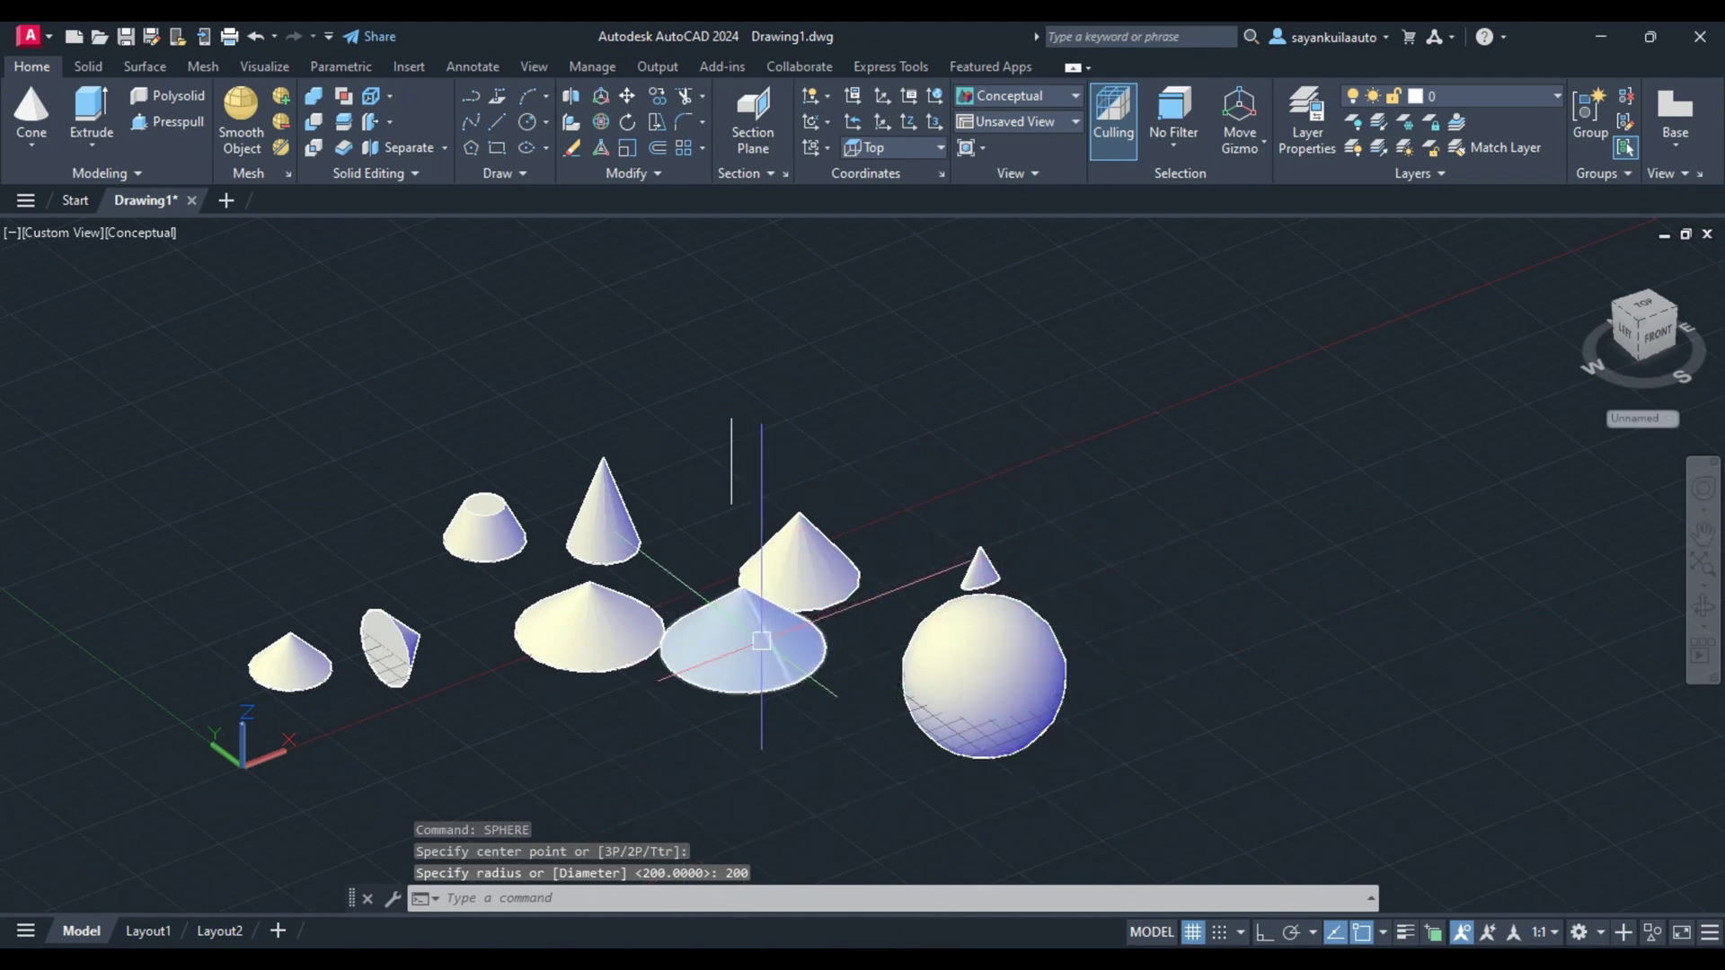
Add a second sphere further right, sized by a diameter of 200.
key(Return)
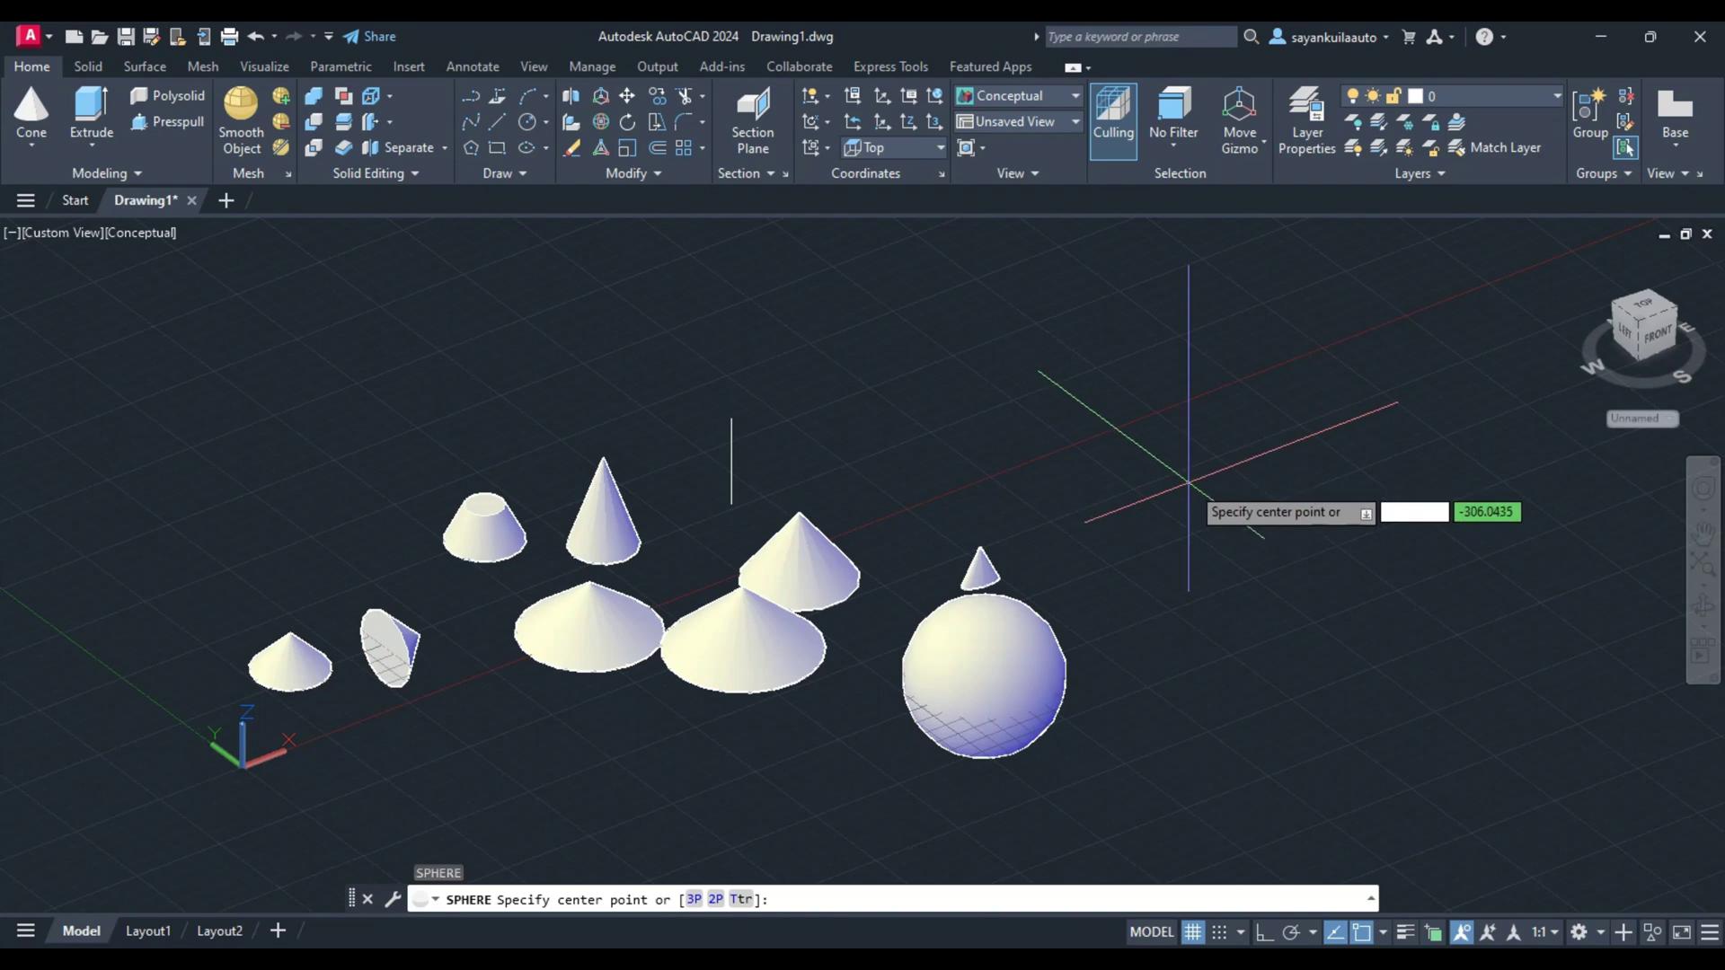
click(1244, 597)
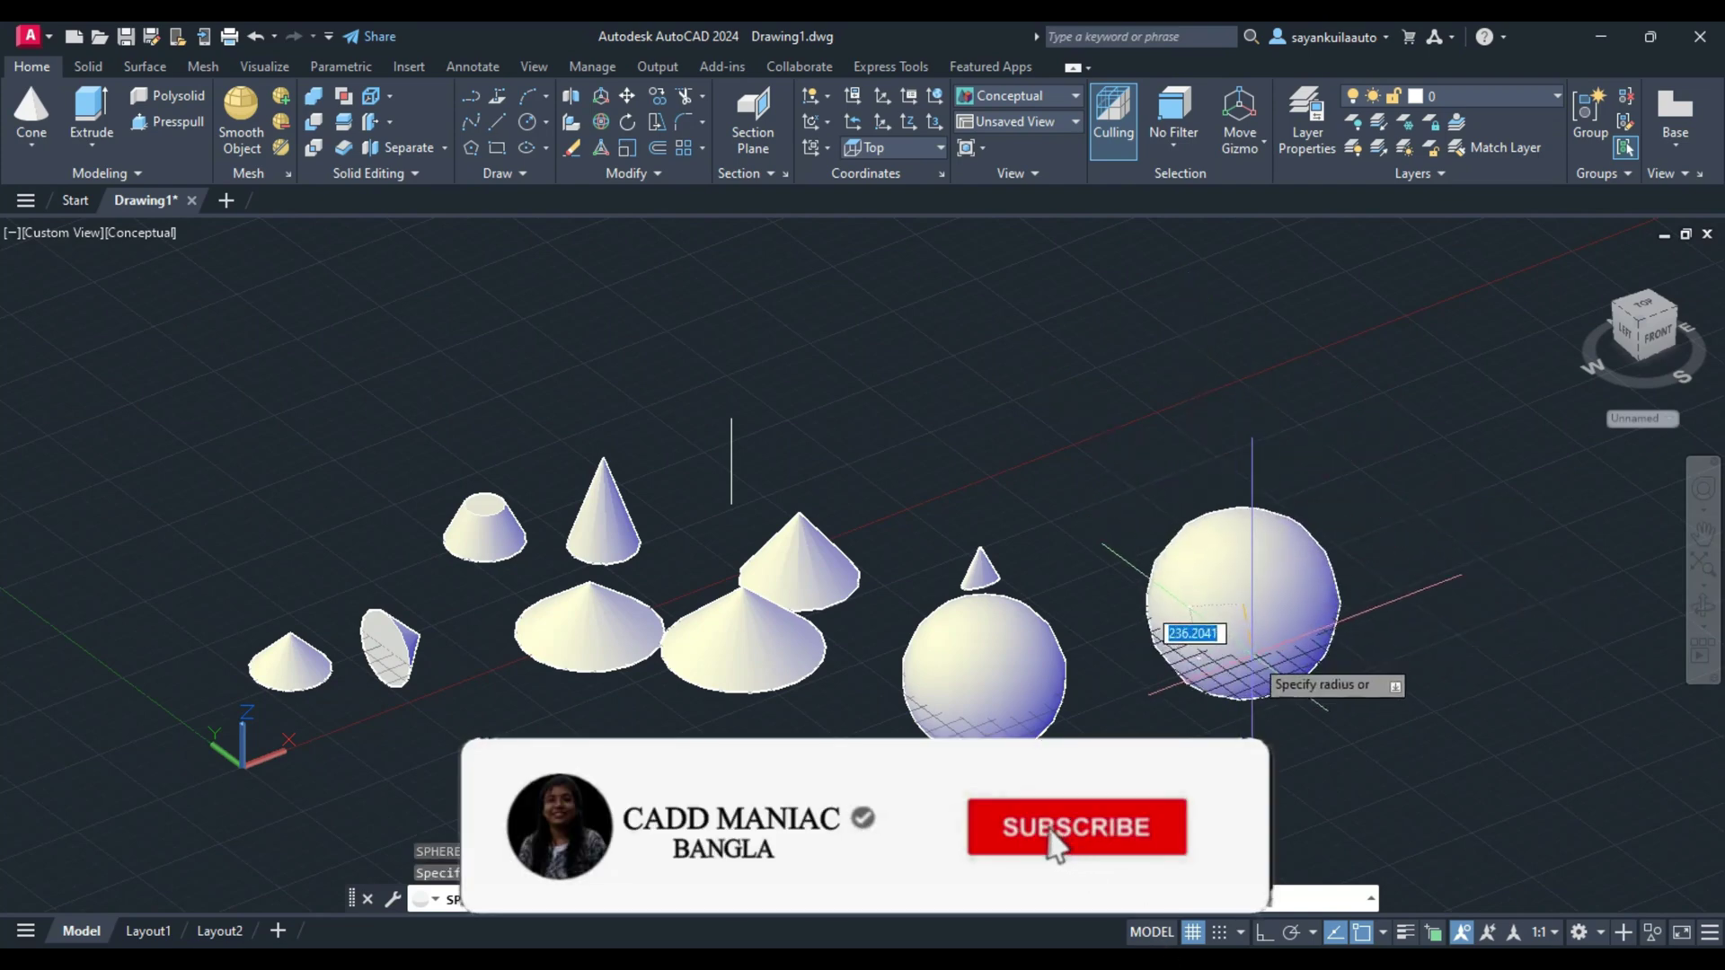
text(d)
key(Return)
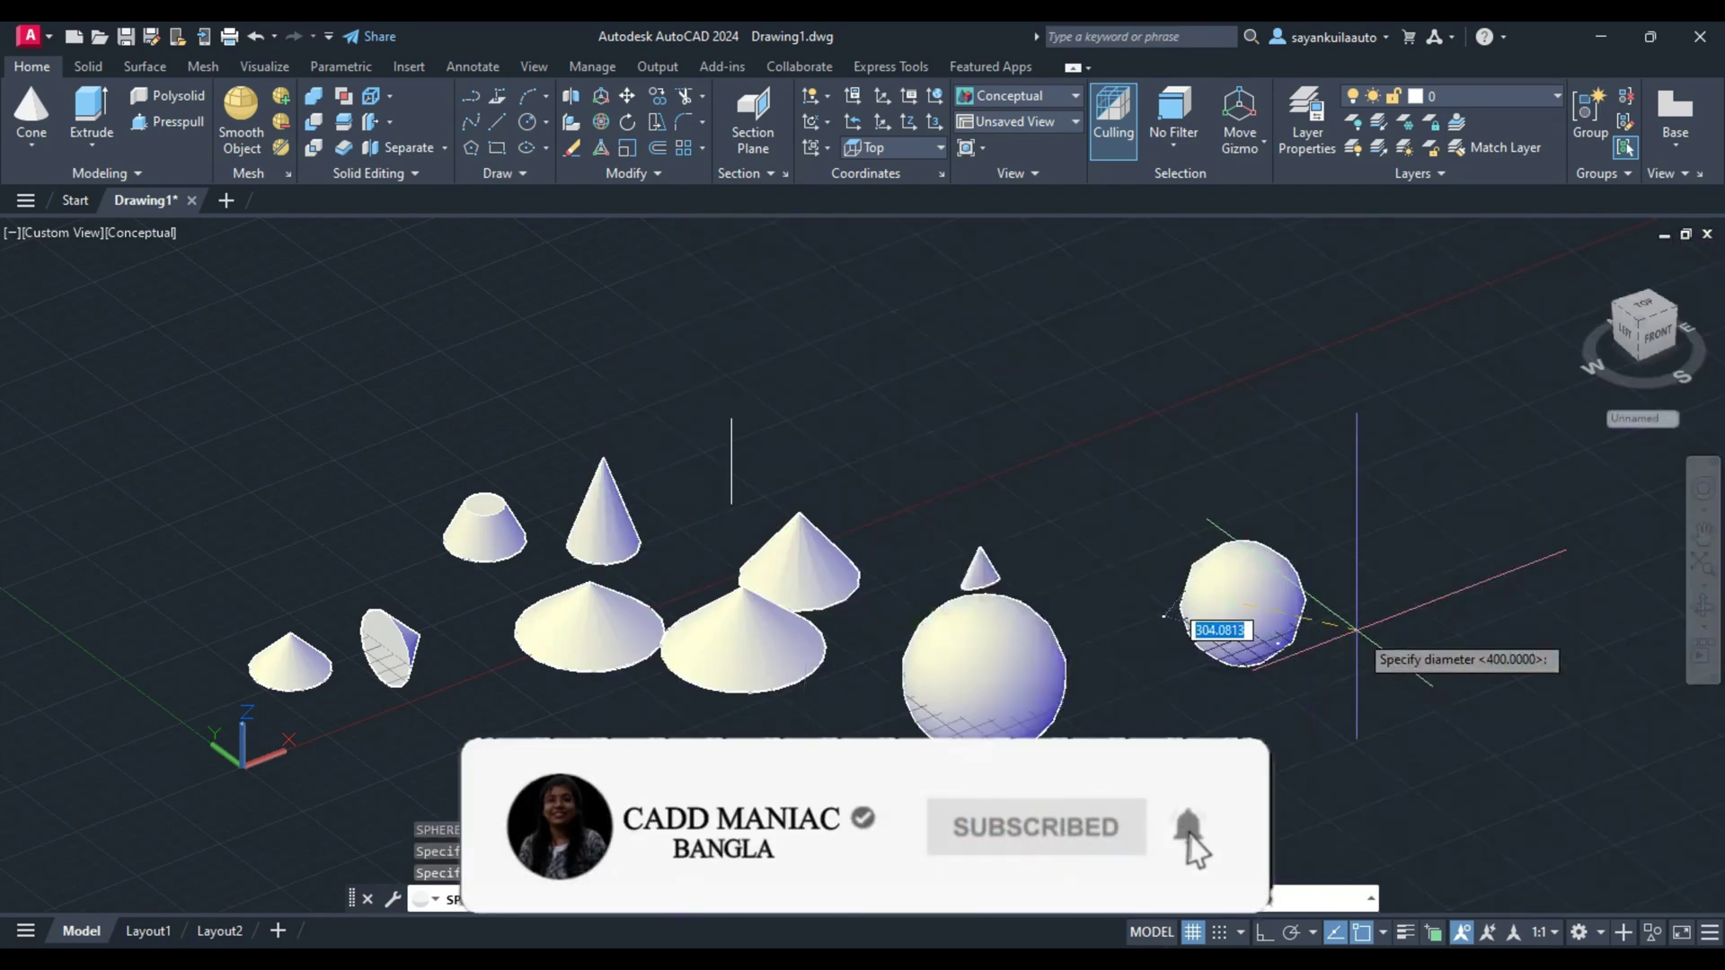
text(200)
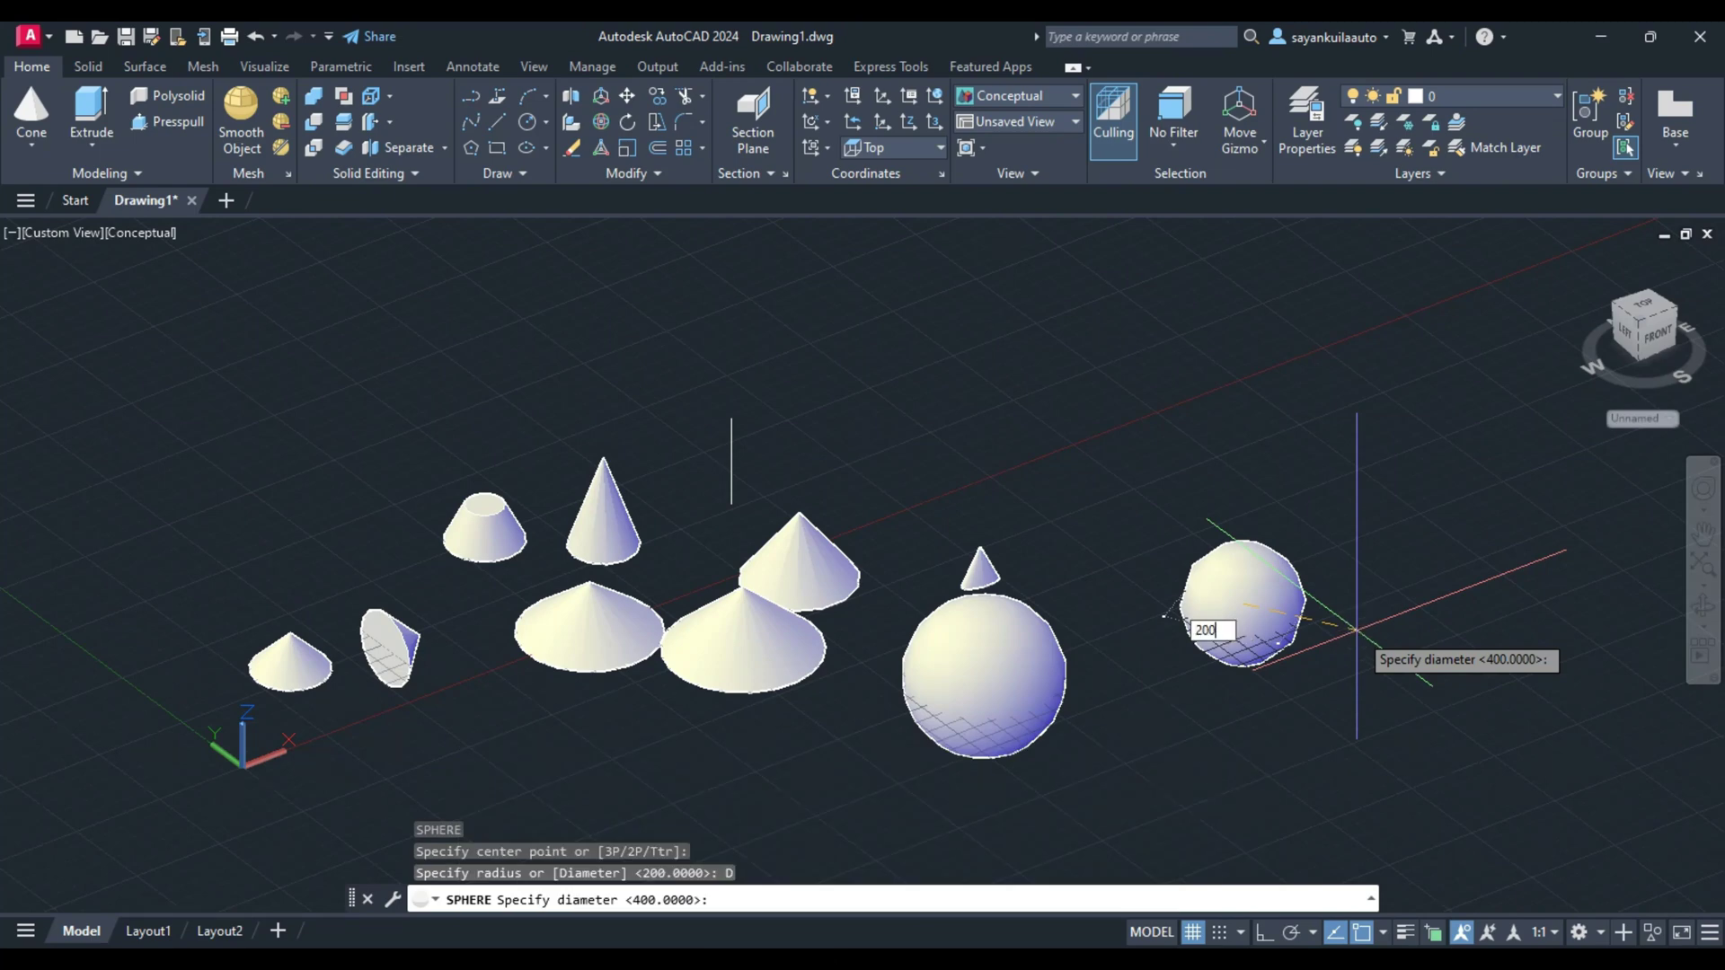
key(Return)
scroll(1301, 601, up, 2)
scroll(1301, 601, up, 2)
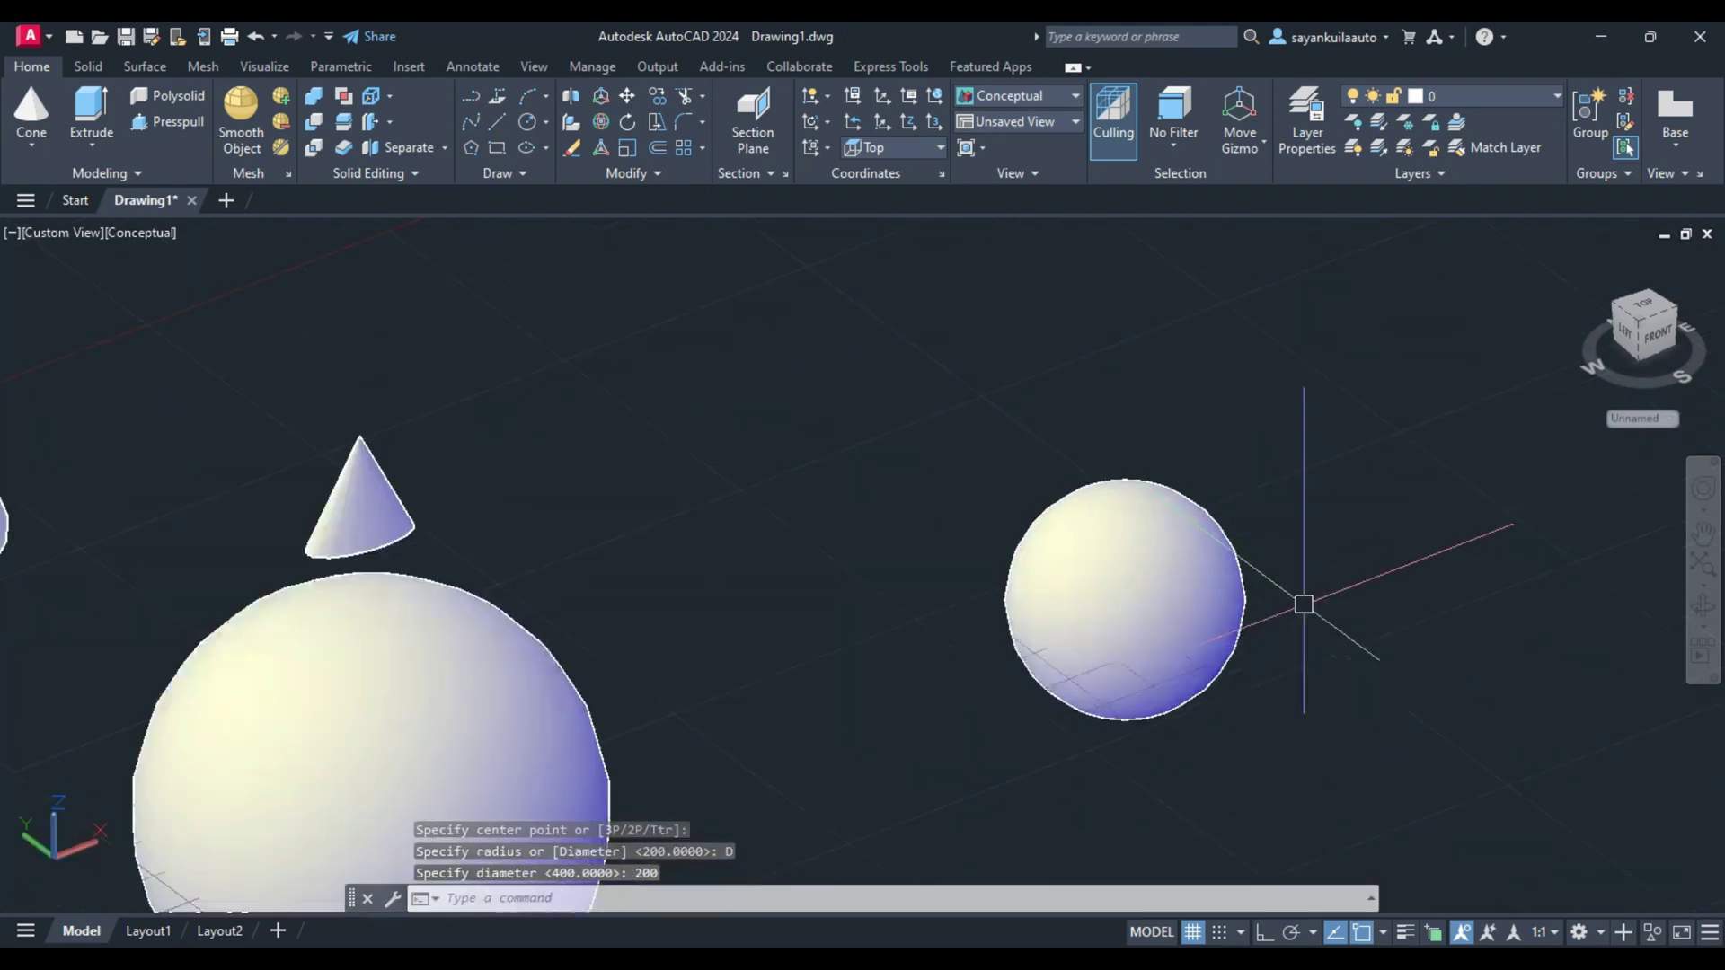
scroll(1175, 534, up, 2)
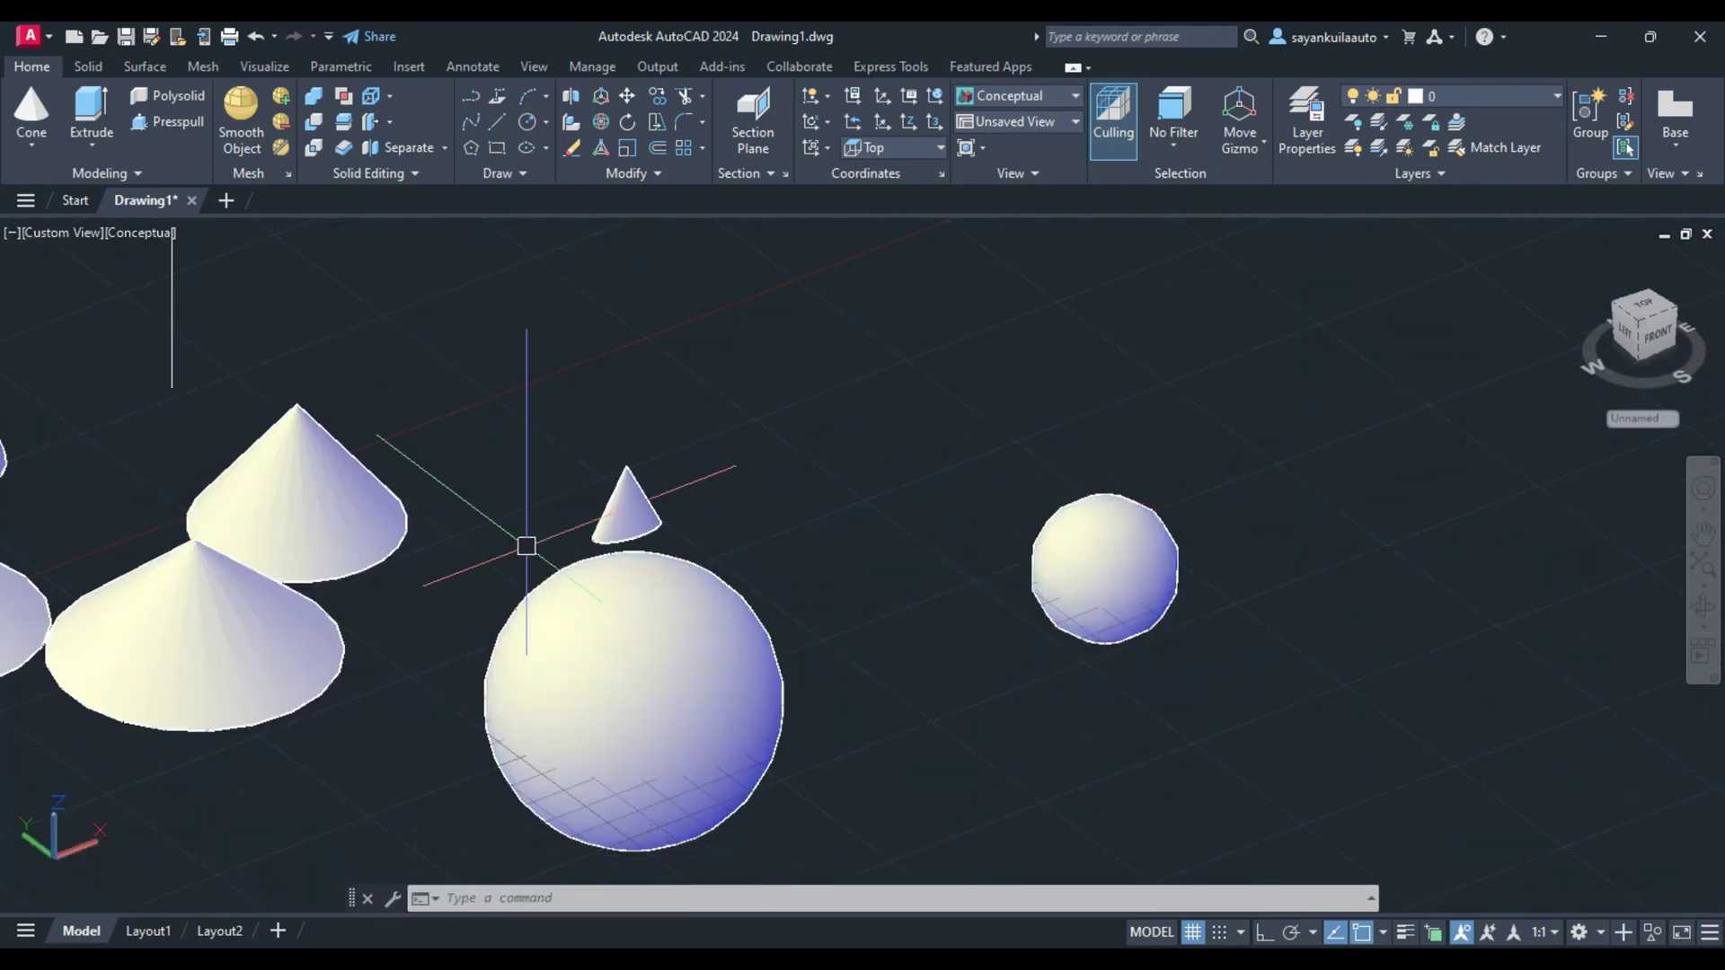
scroll(634, 571, down, 4)
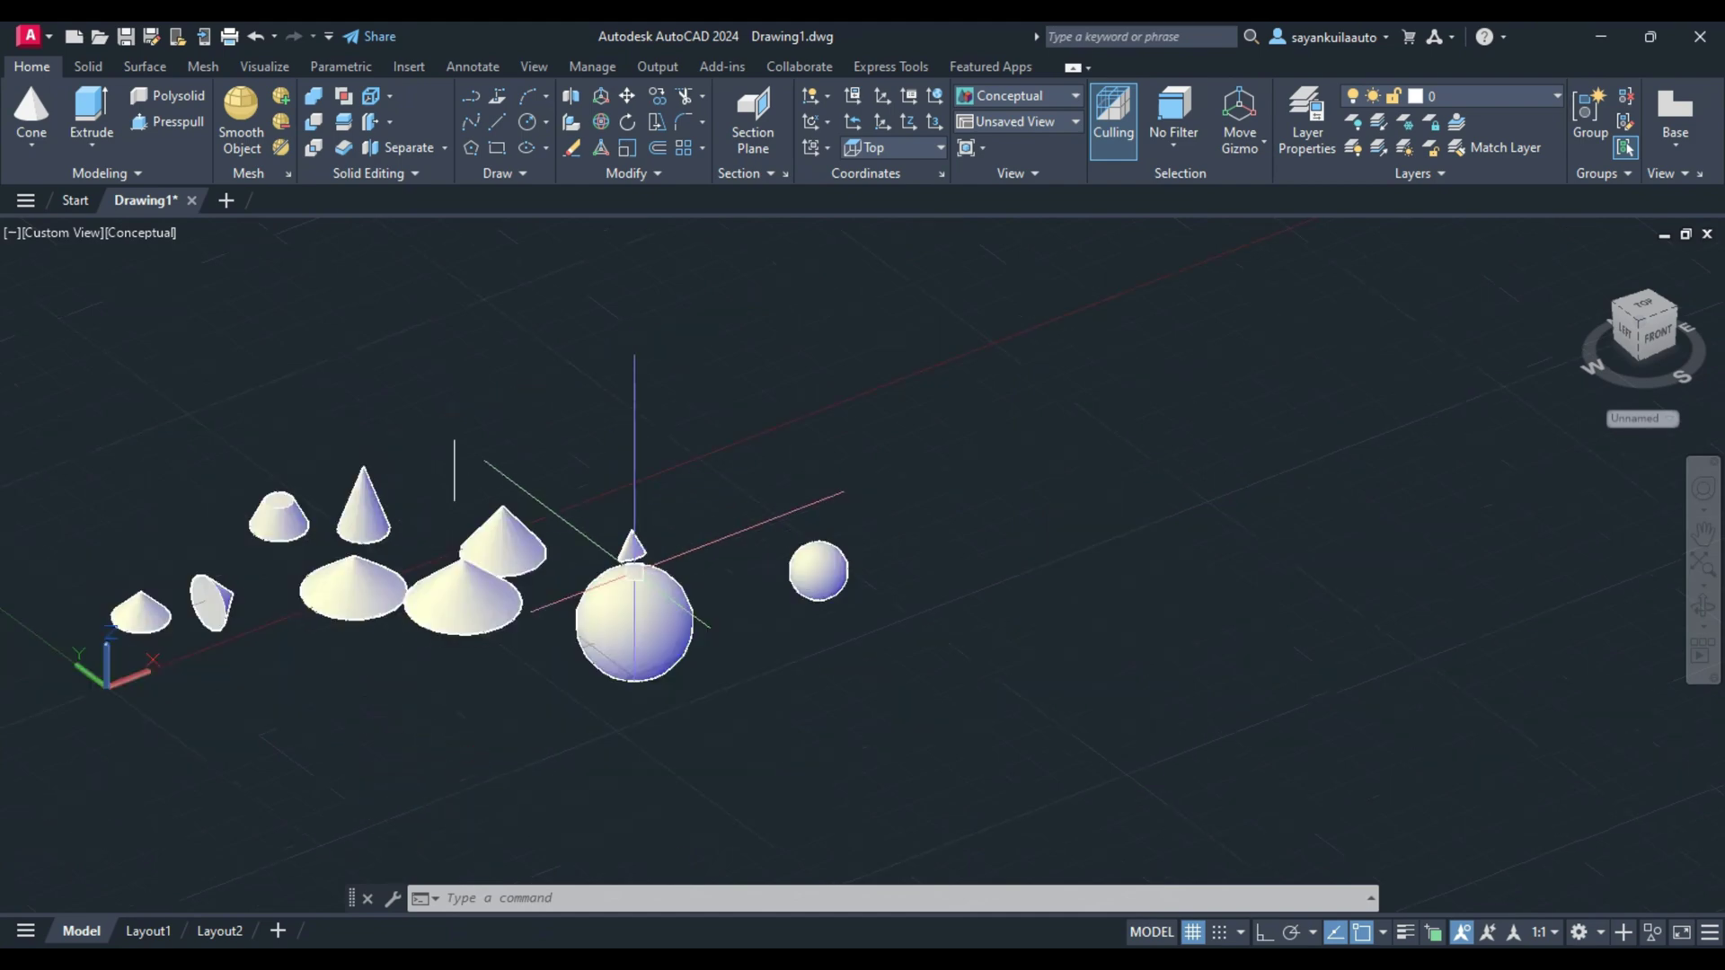
scroll(665, 643, up, 2)
scroll(699, 621, up, 2)
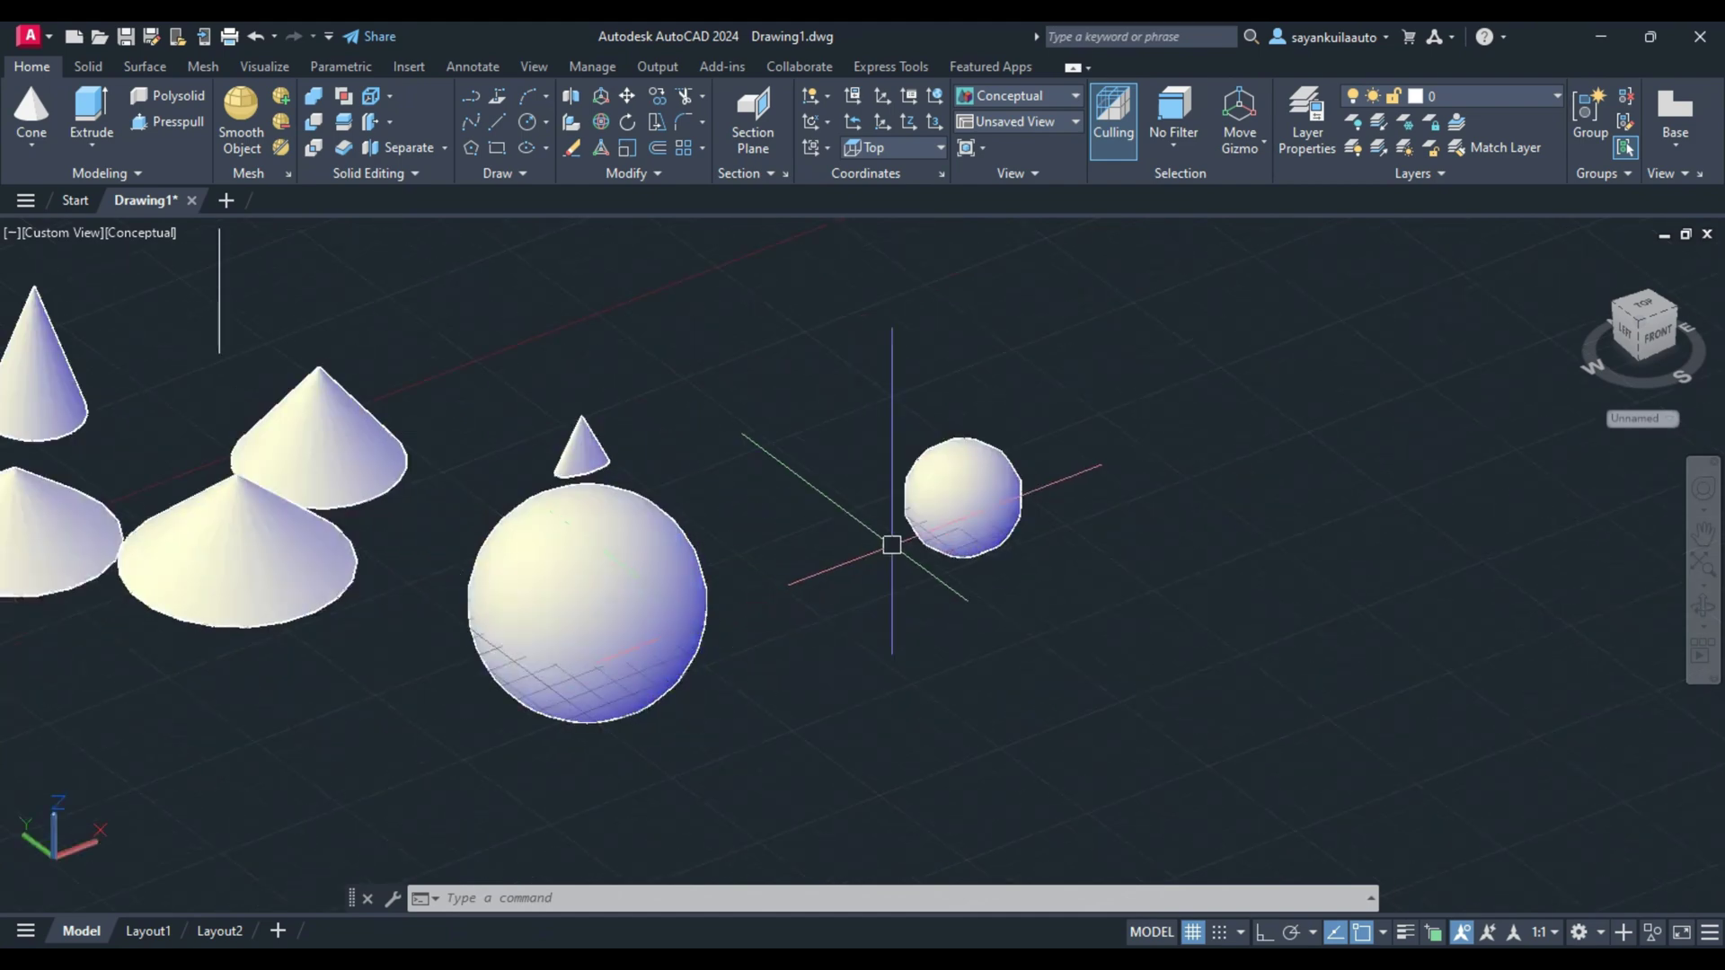
Create a sphere defined by three picked points right of the cones.
key(space)
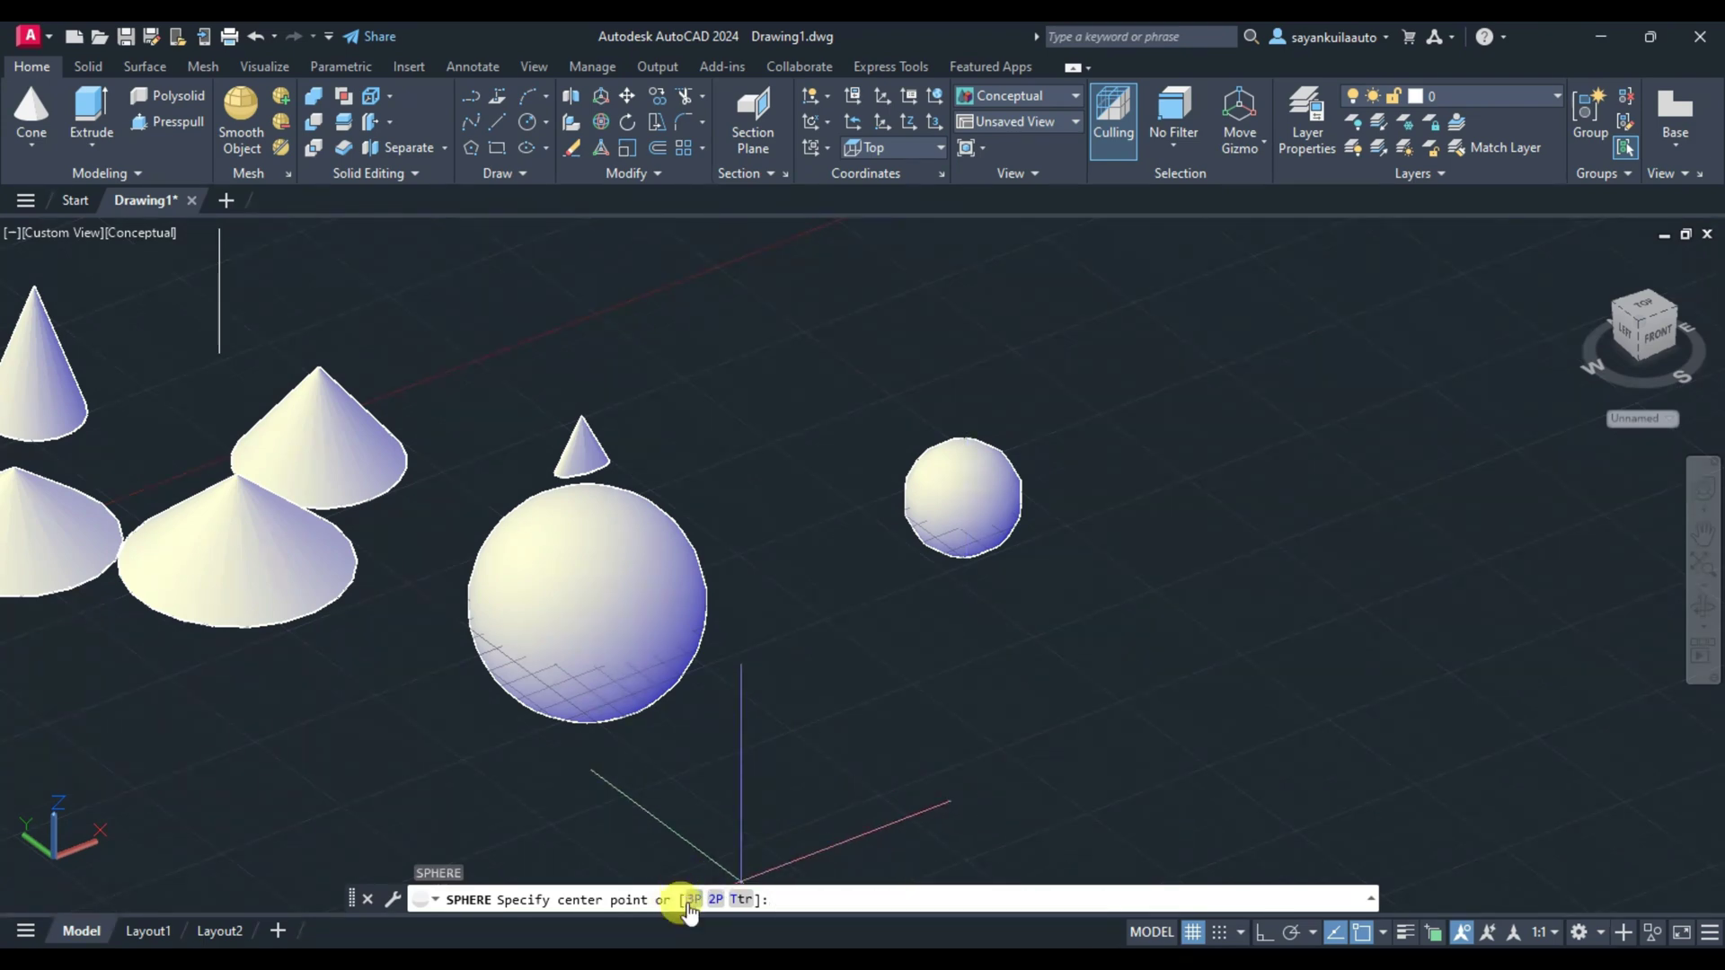
click(690, 899)
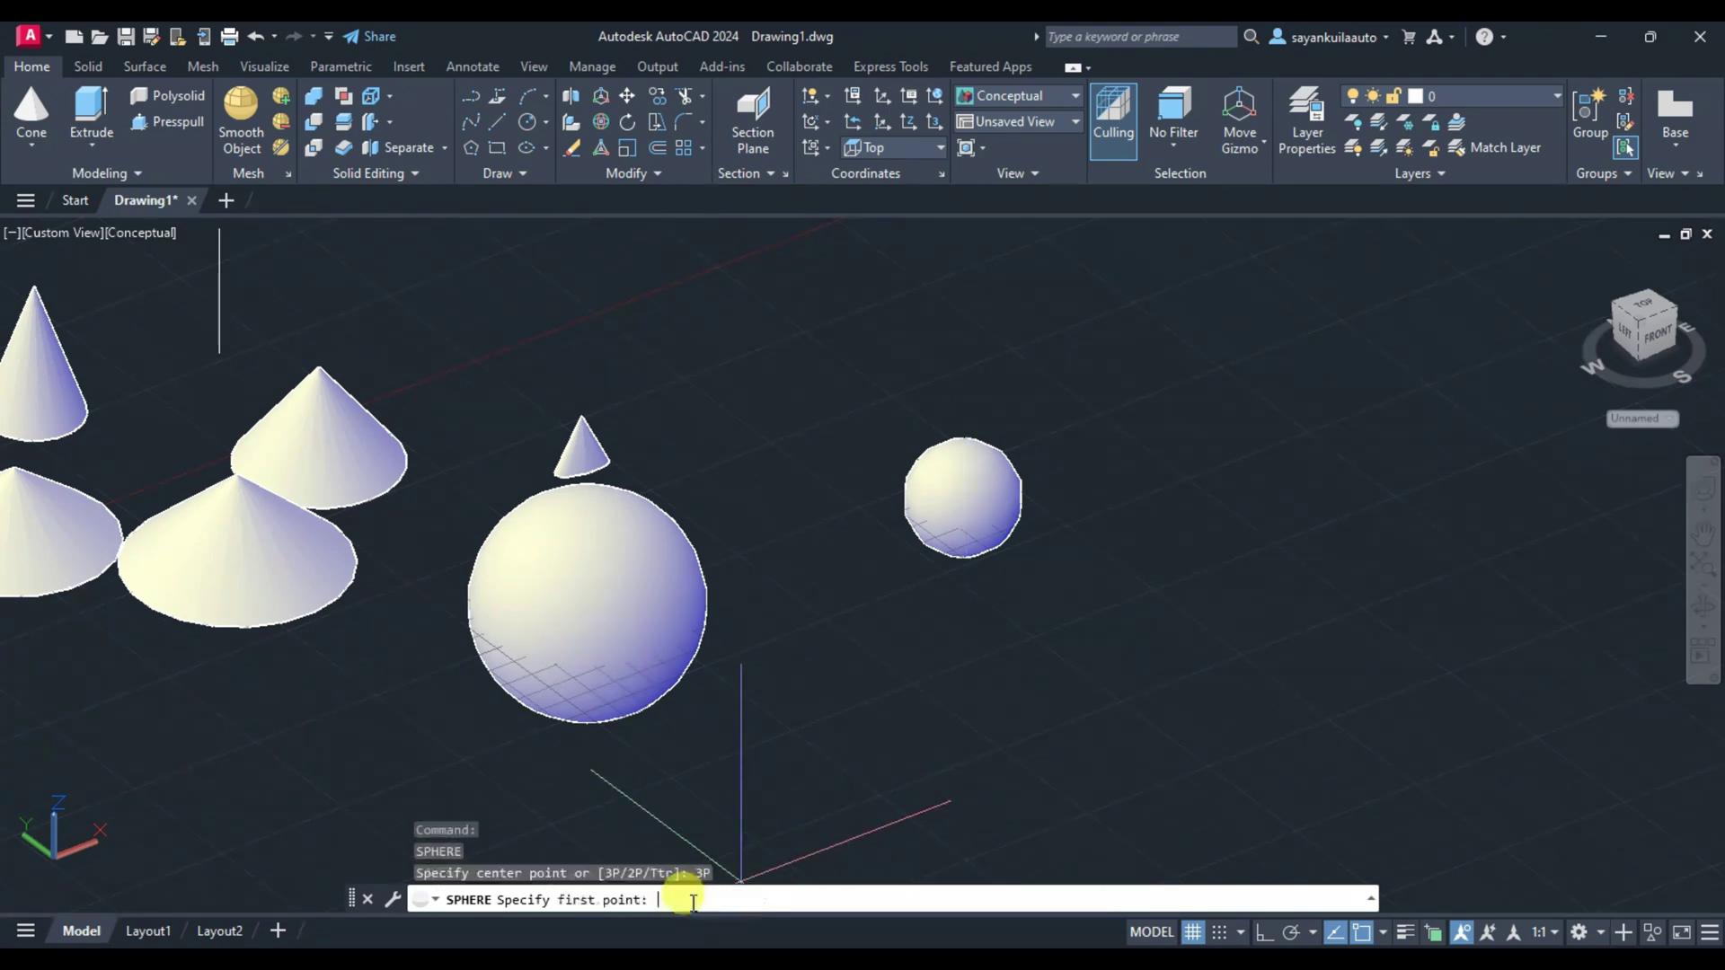
click(1139, 770)
click(1239, 780)
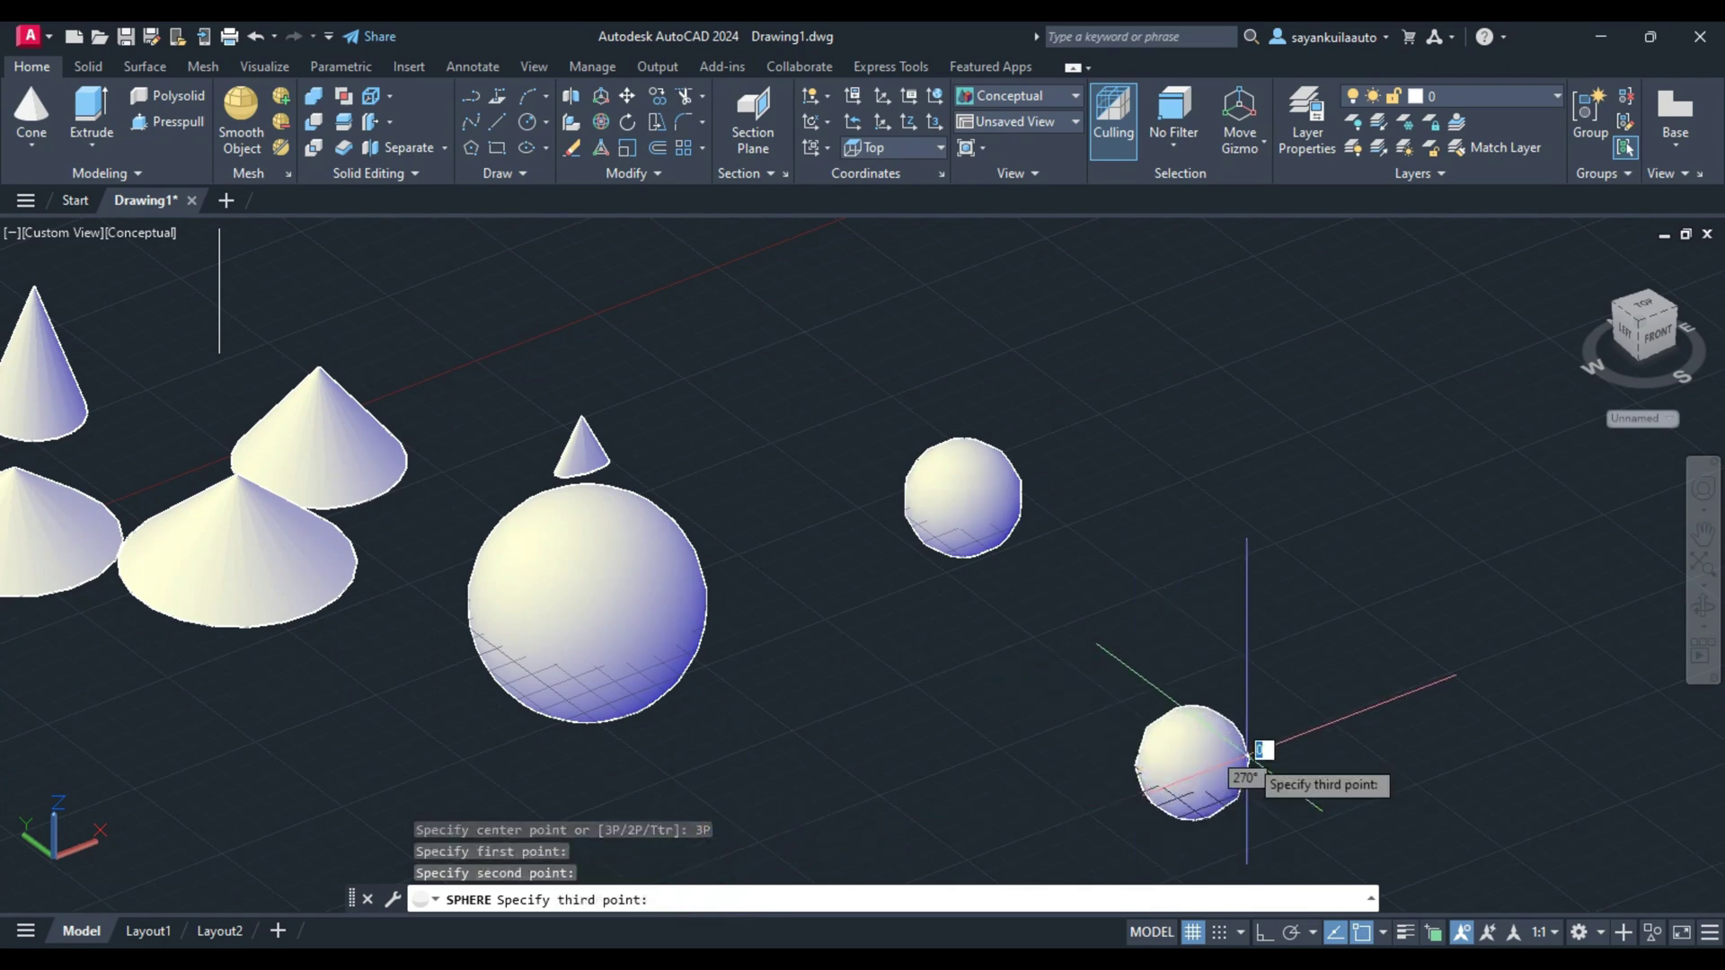
click(1185, 696)
scroll(574, 660, down, 2)
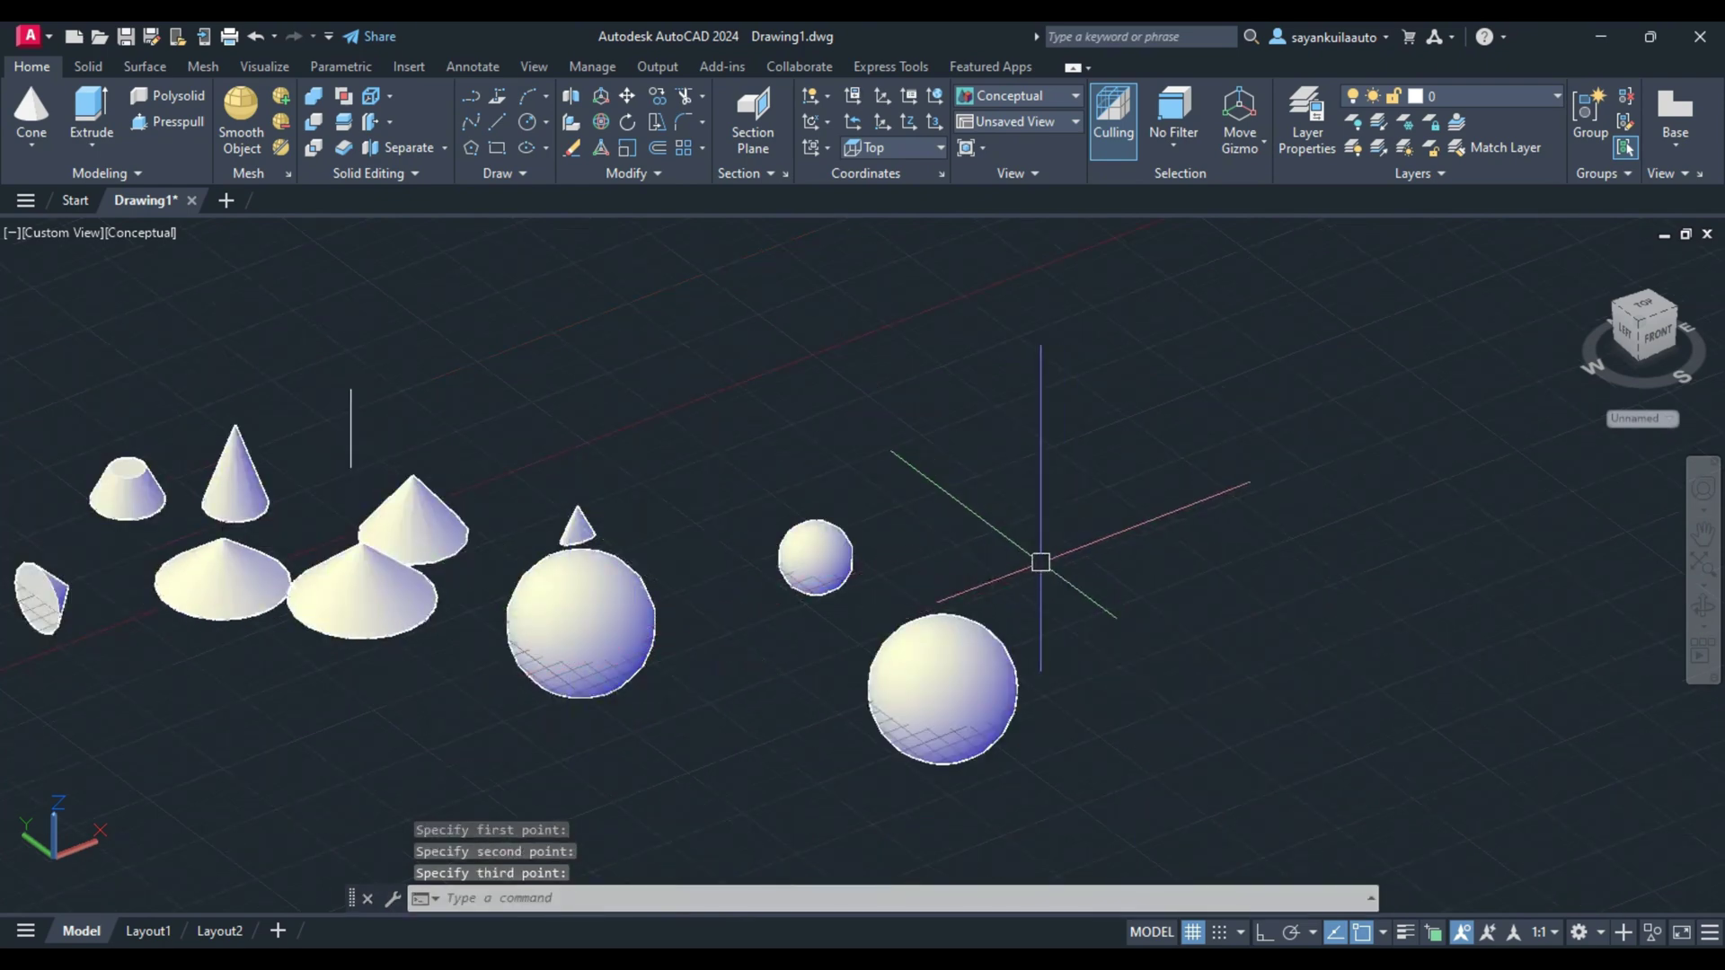
scroll(1040, 562, up, 2)
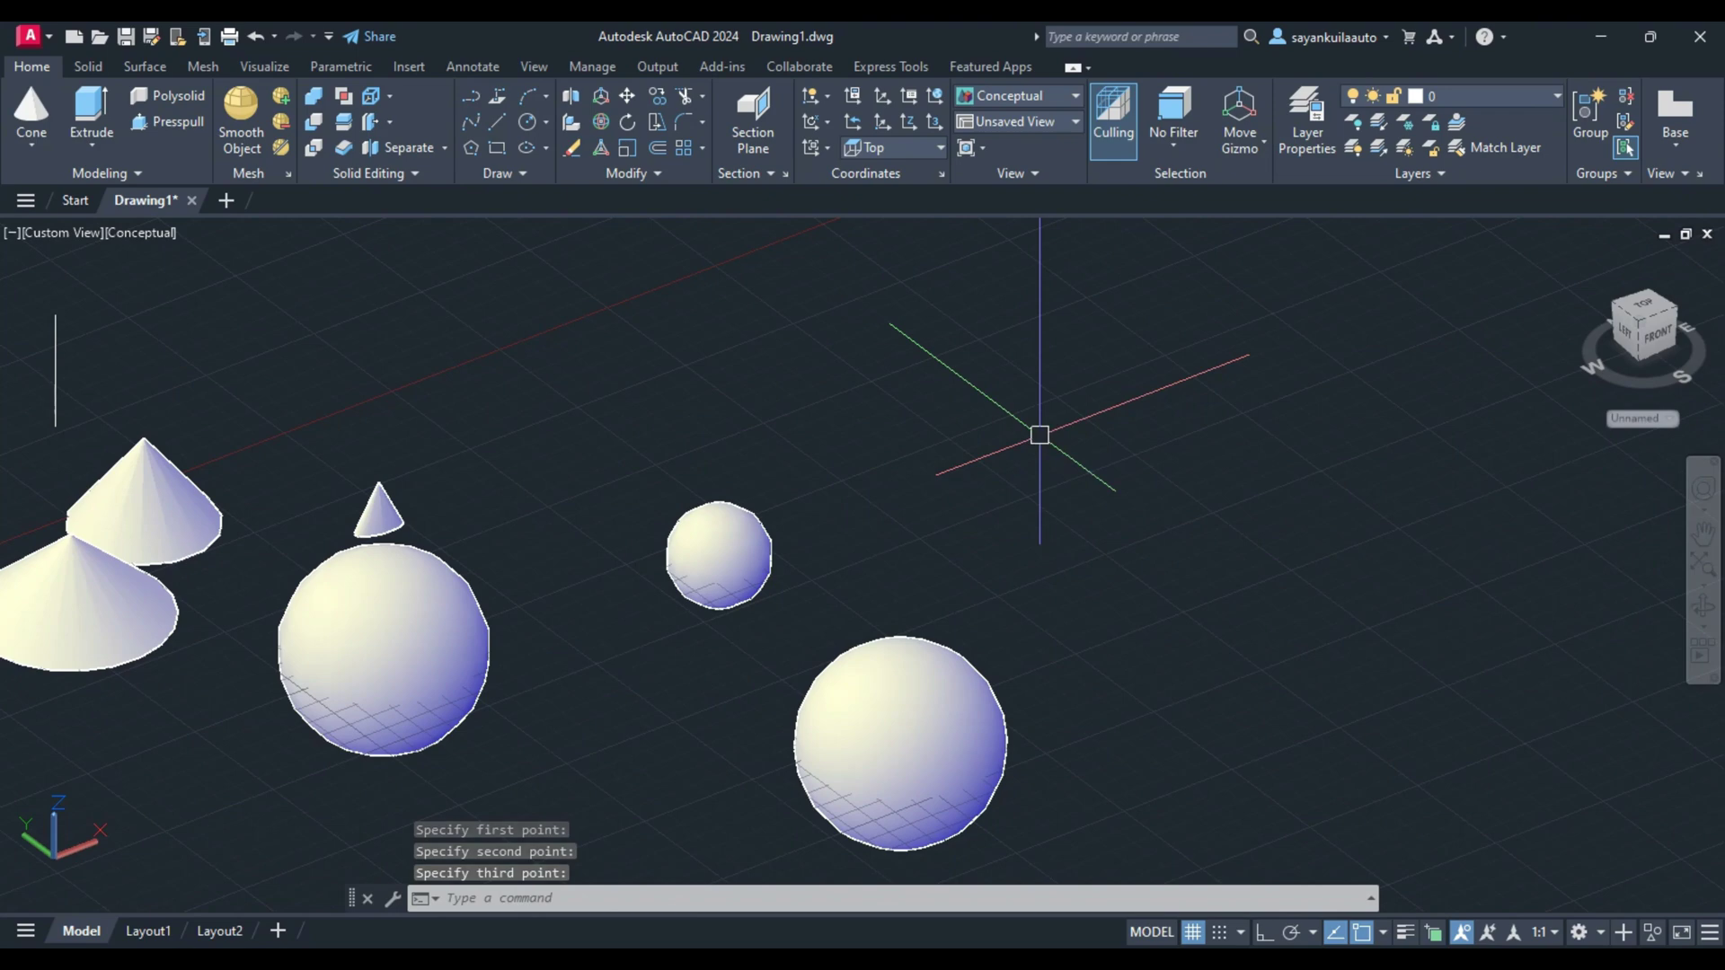
Add a sphere by picked centre and a radius of 199.3351.
key(Return)
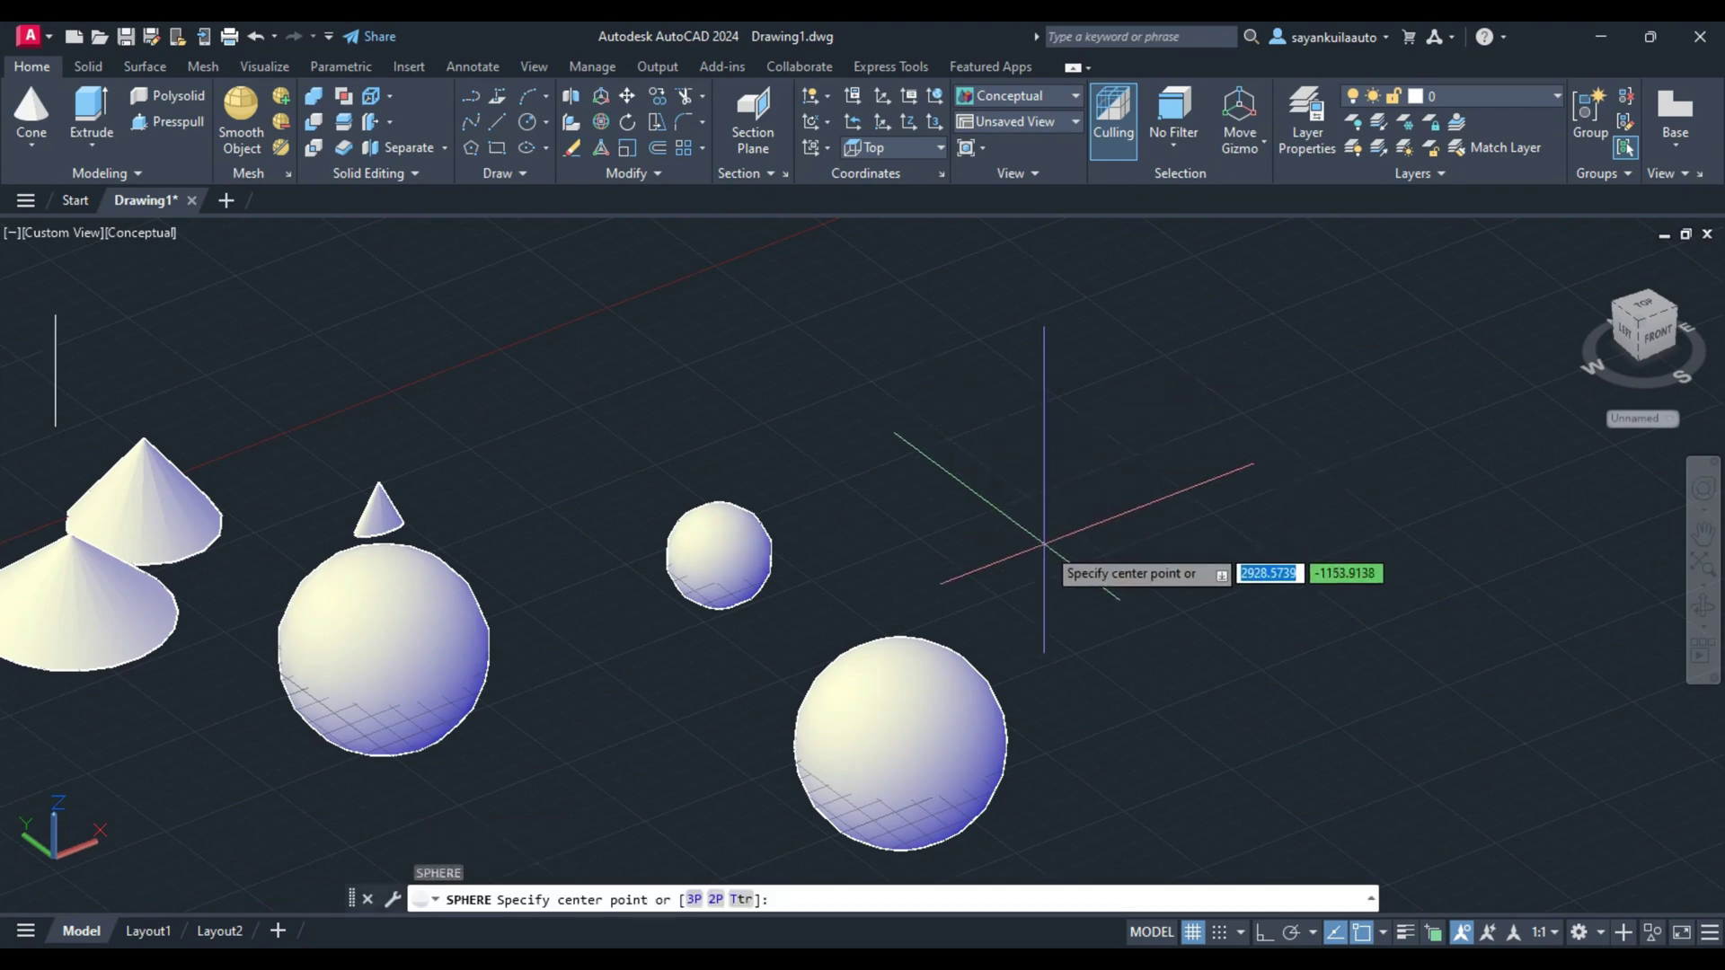
click(1043, 544)
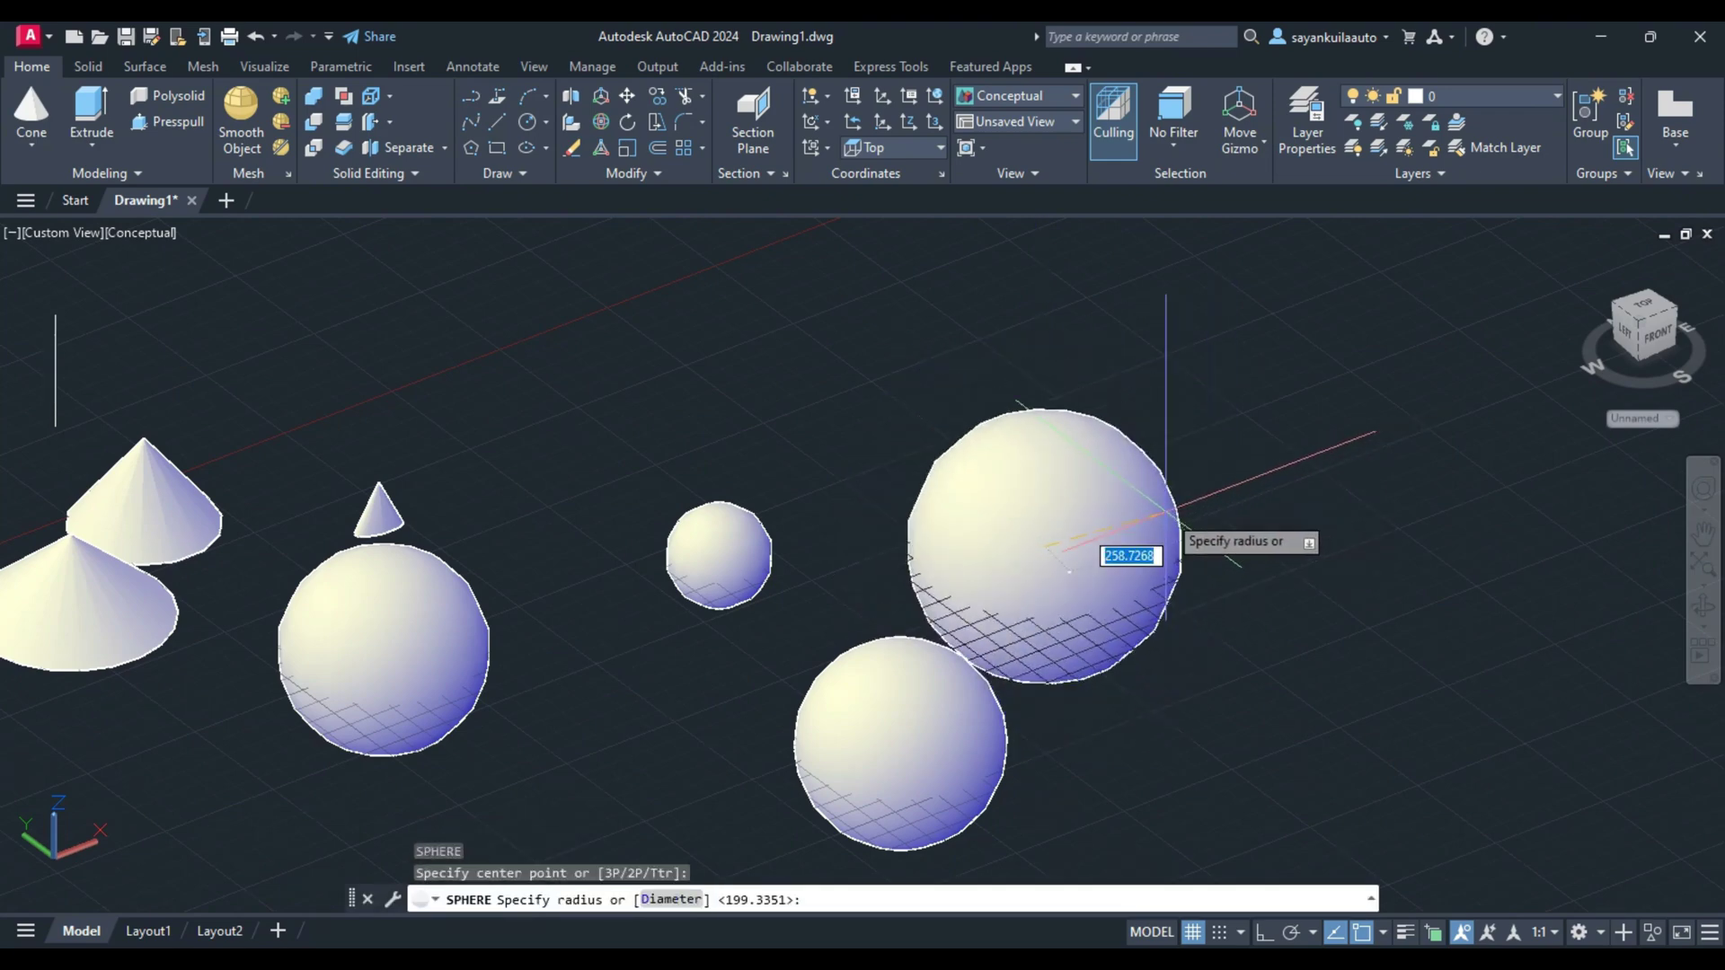
click(1176, 537)
scroll(1126, 533, down, 2)
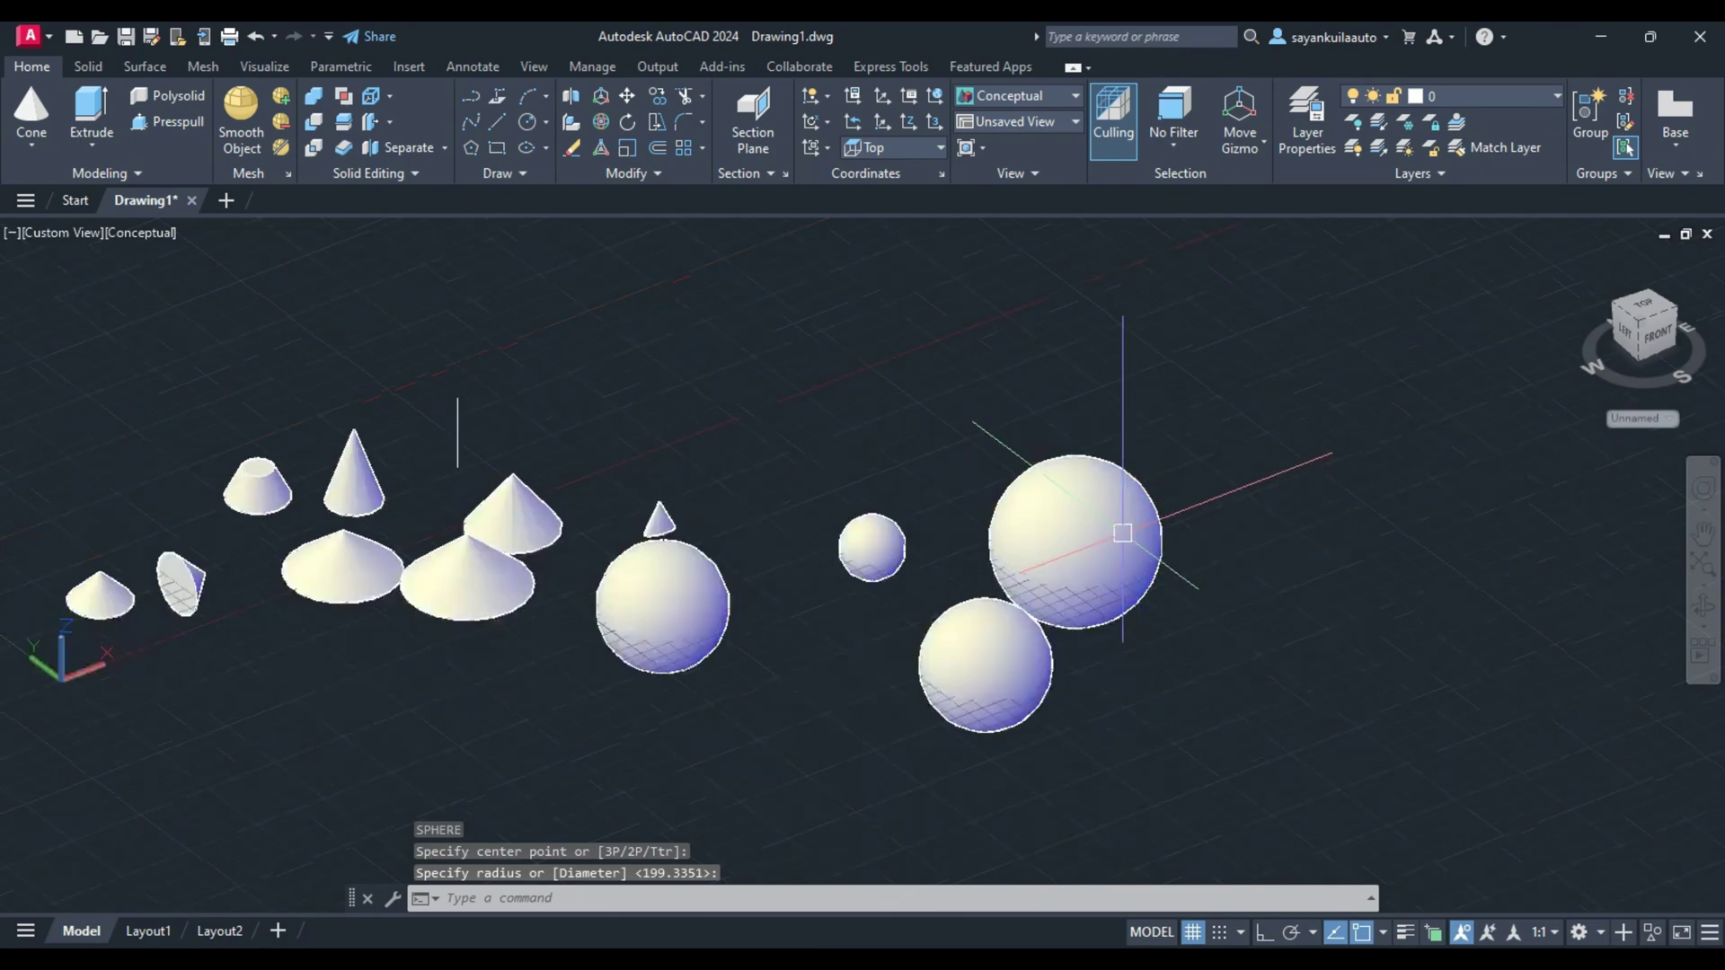
scroll(551, 490, up, 2)
scroll(231, 477, up, 3)
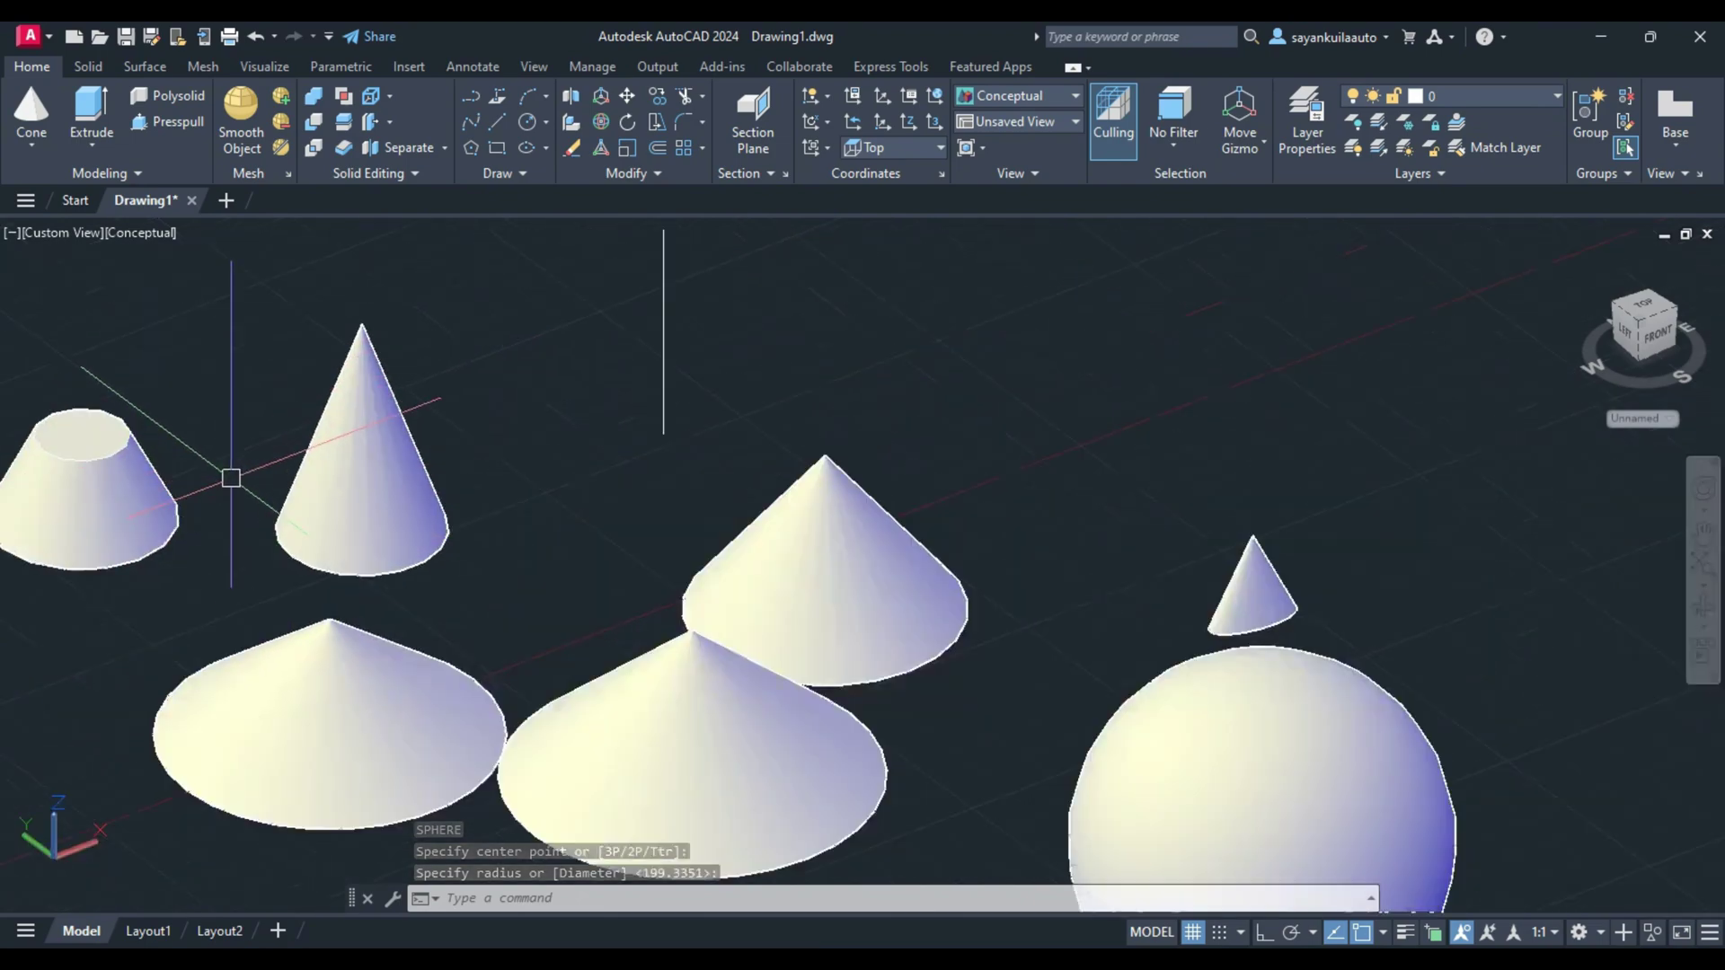
scroll(59, 507, up, 2)
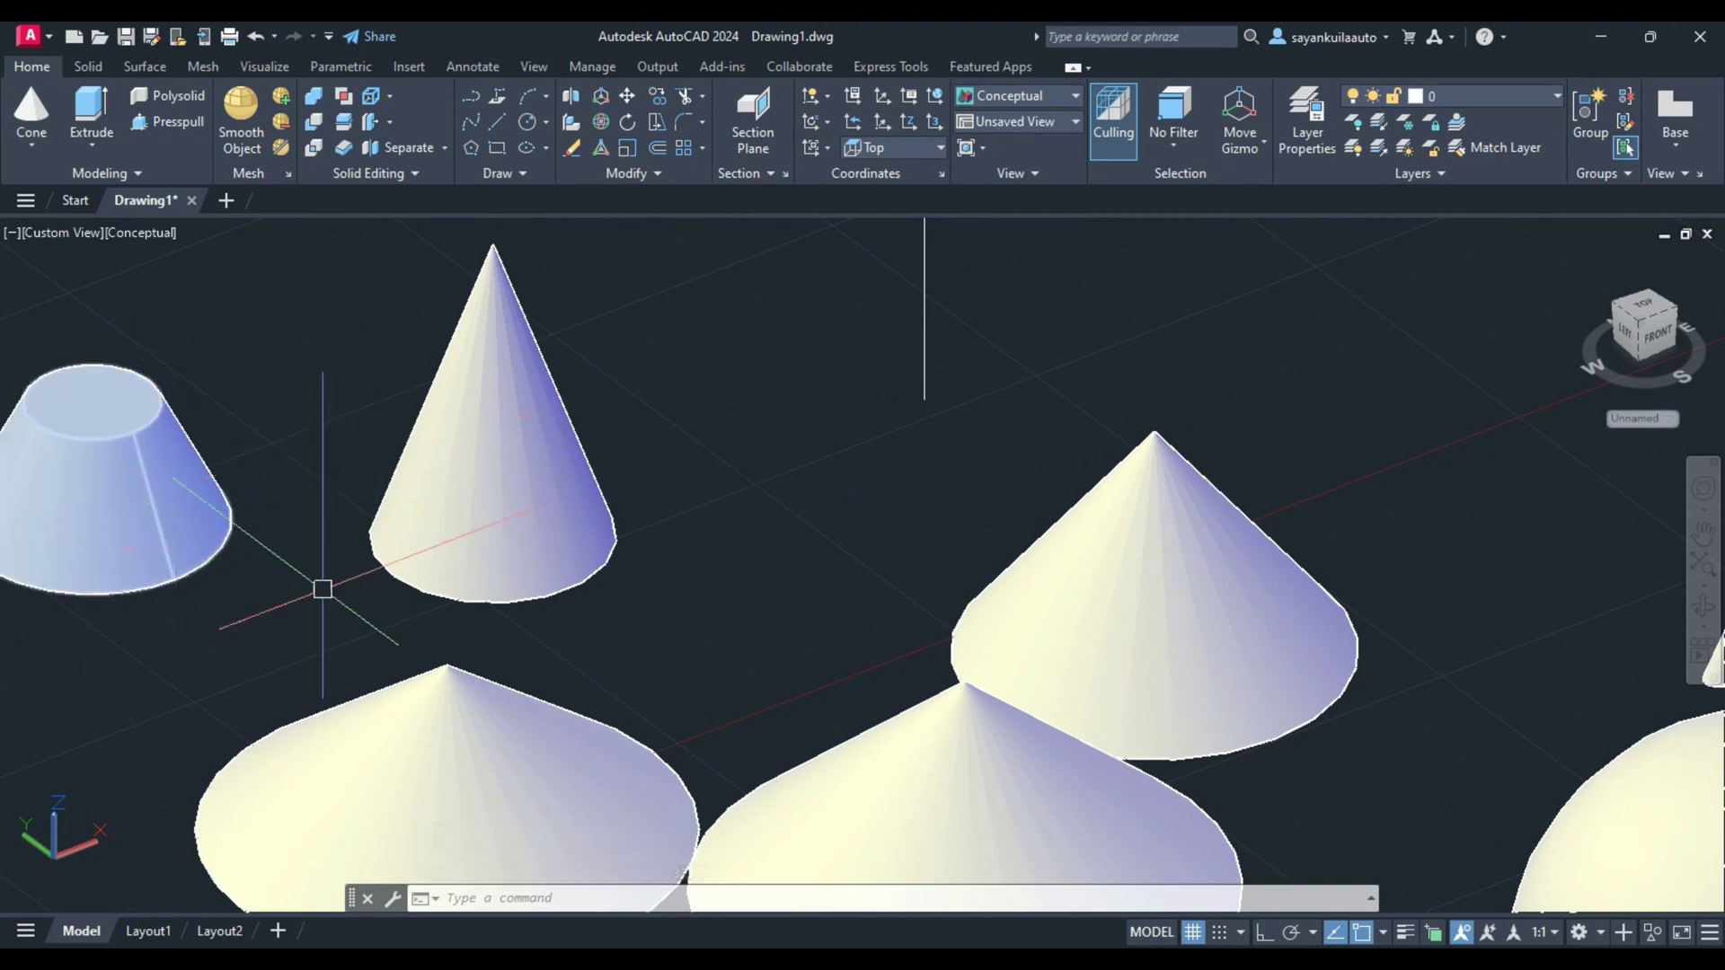
scroll(1067, 584, down, 2)
scroll(368, 579, up, 2)
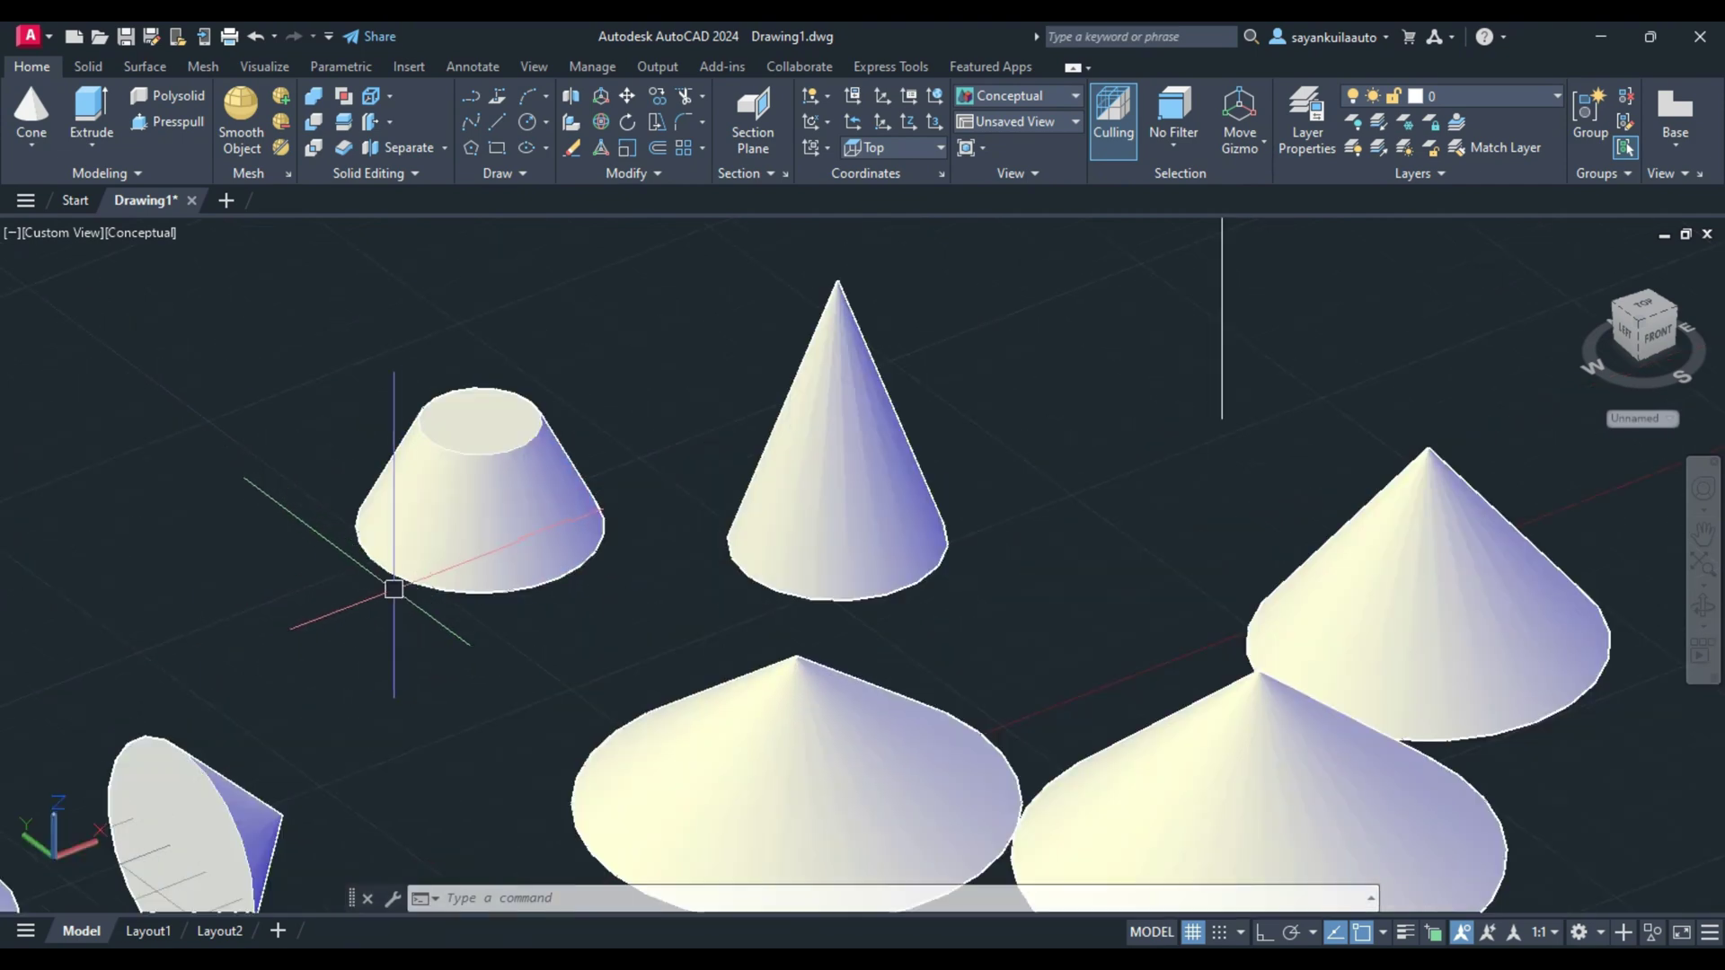
Create a radius-500 sphere tangent to the truncated cone and the pointed cone (Ttr).
text(sphere)
key(Return)
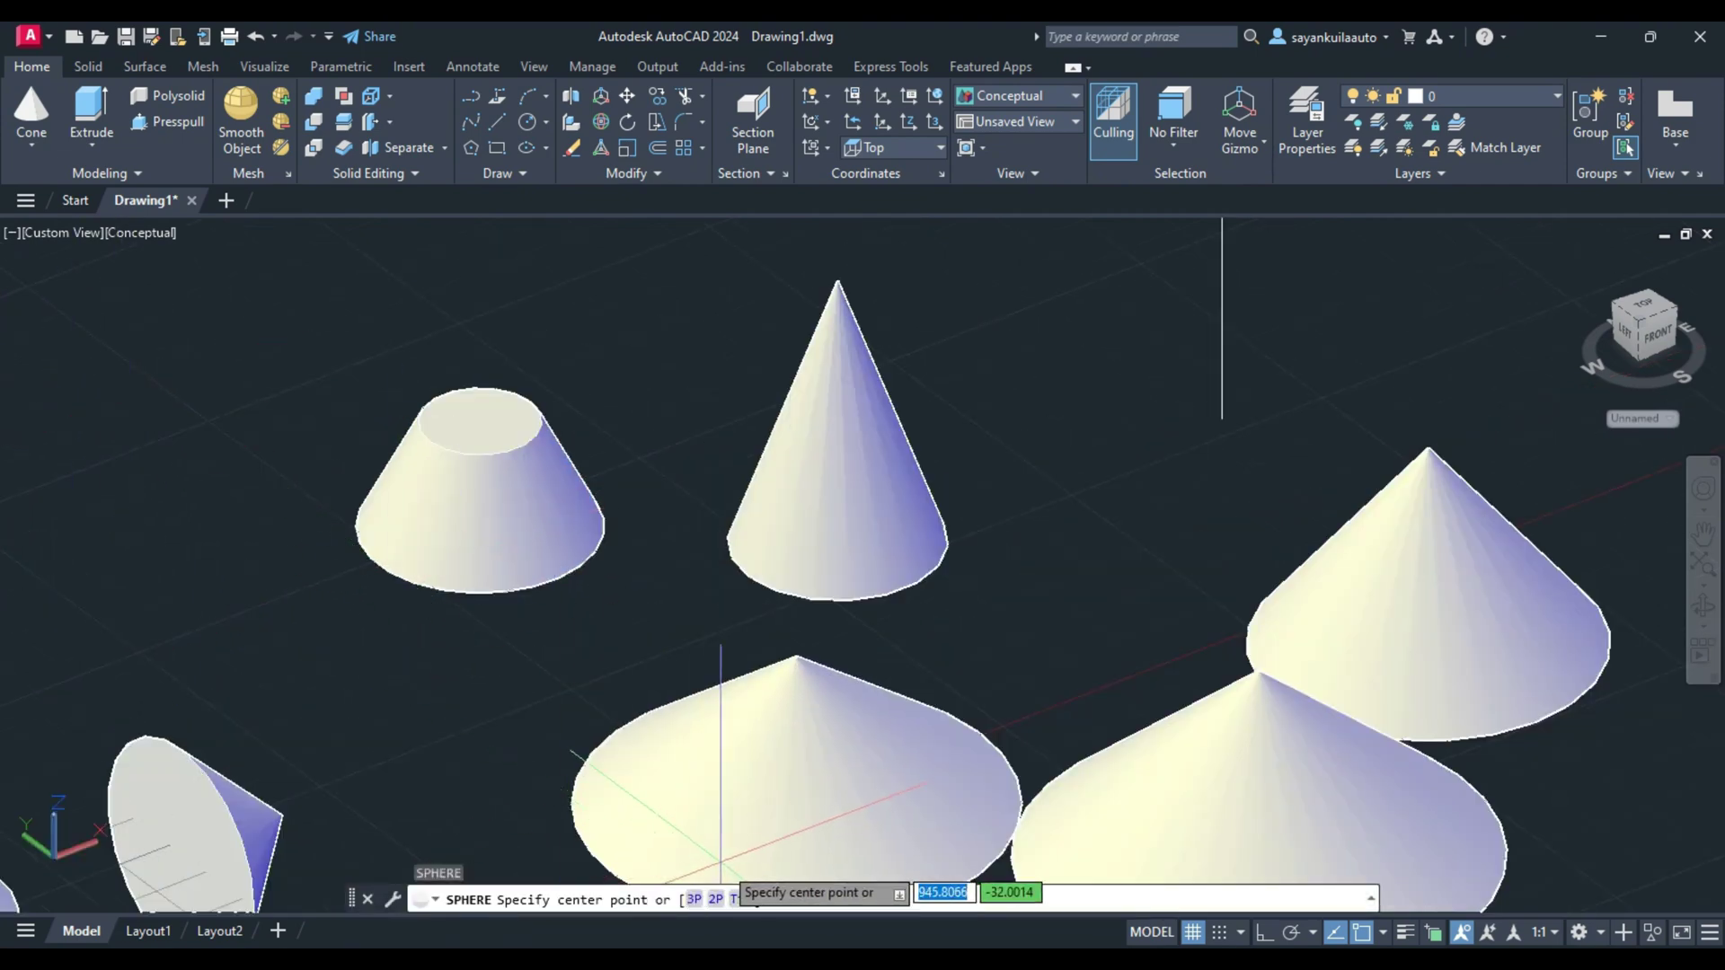
click(742, 900)
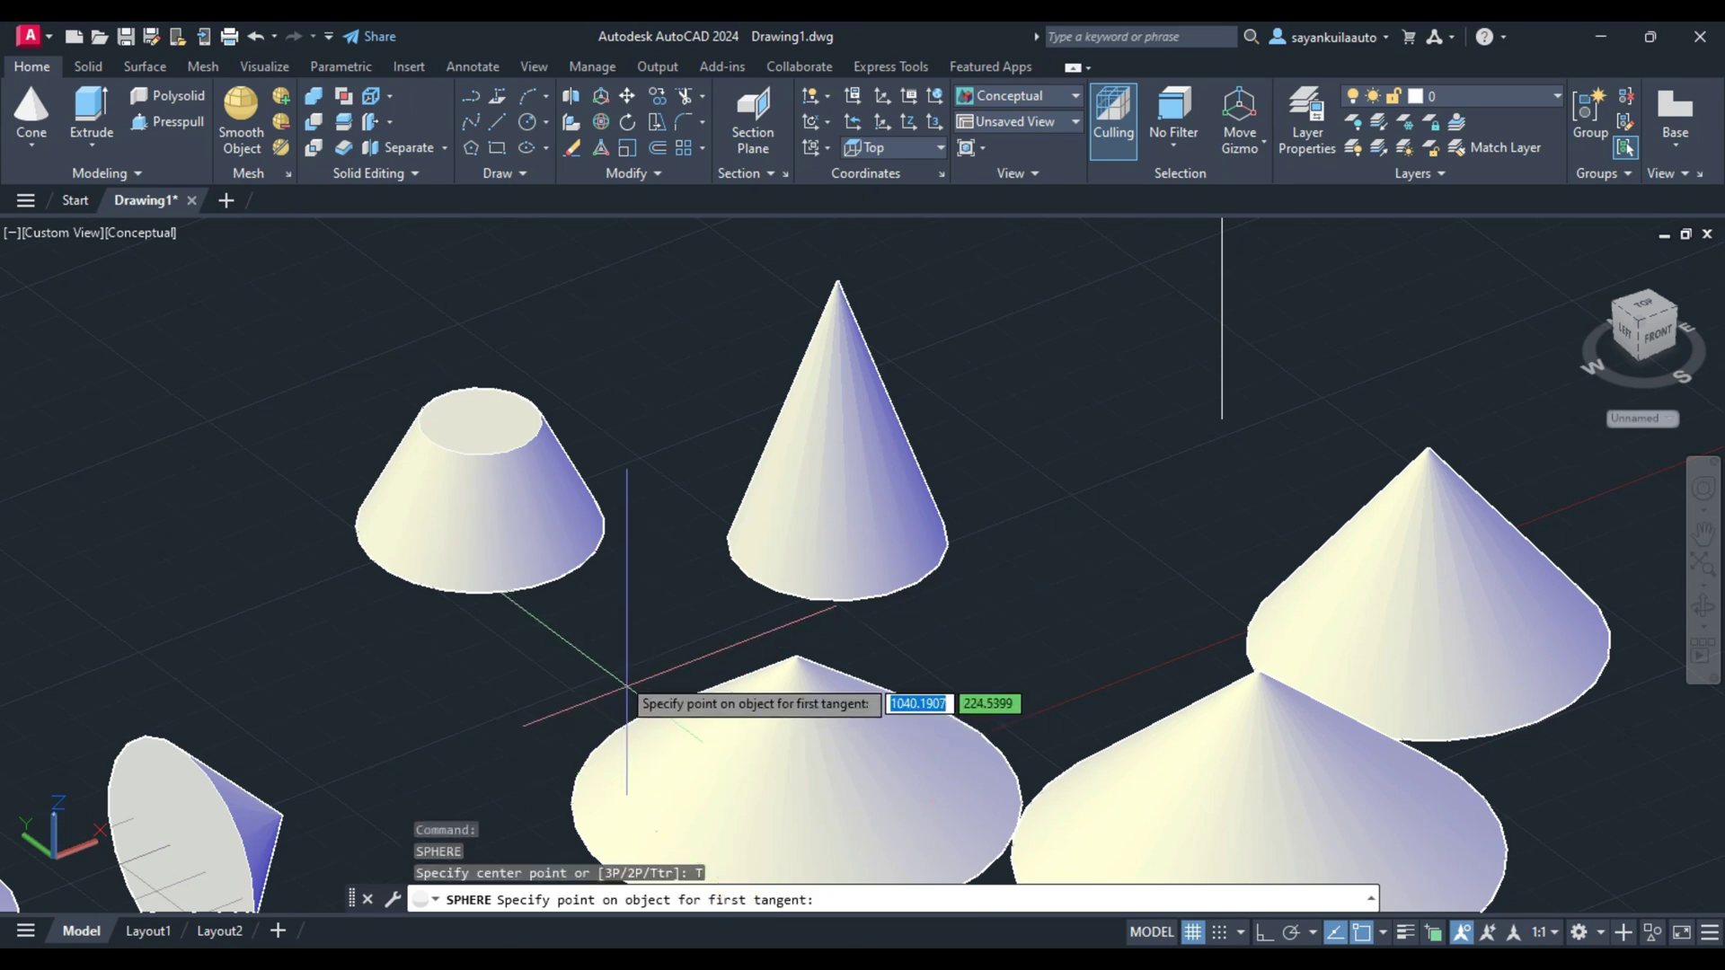
click(585, 561)
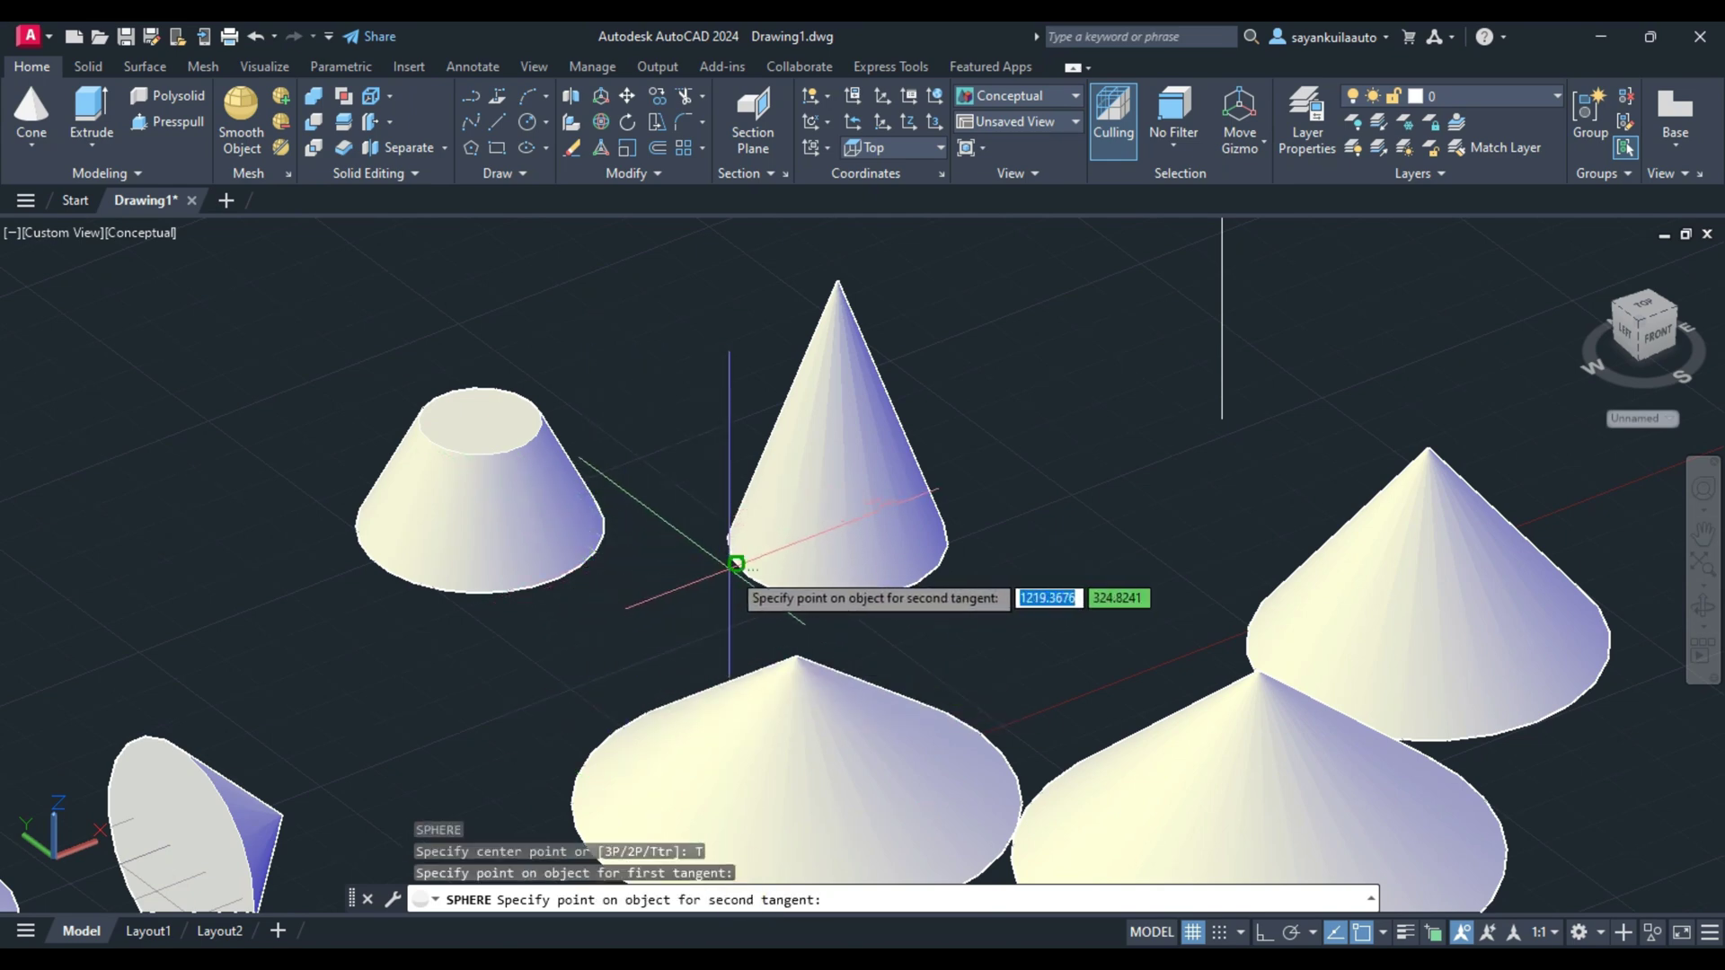
click(739, 563)
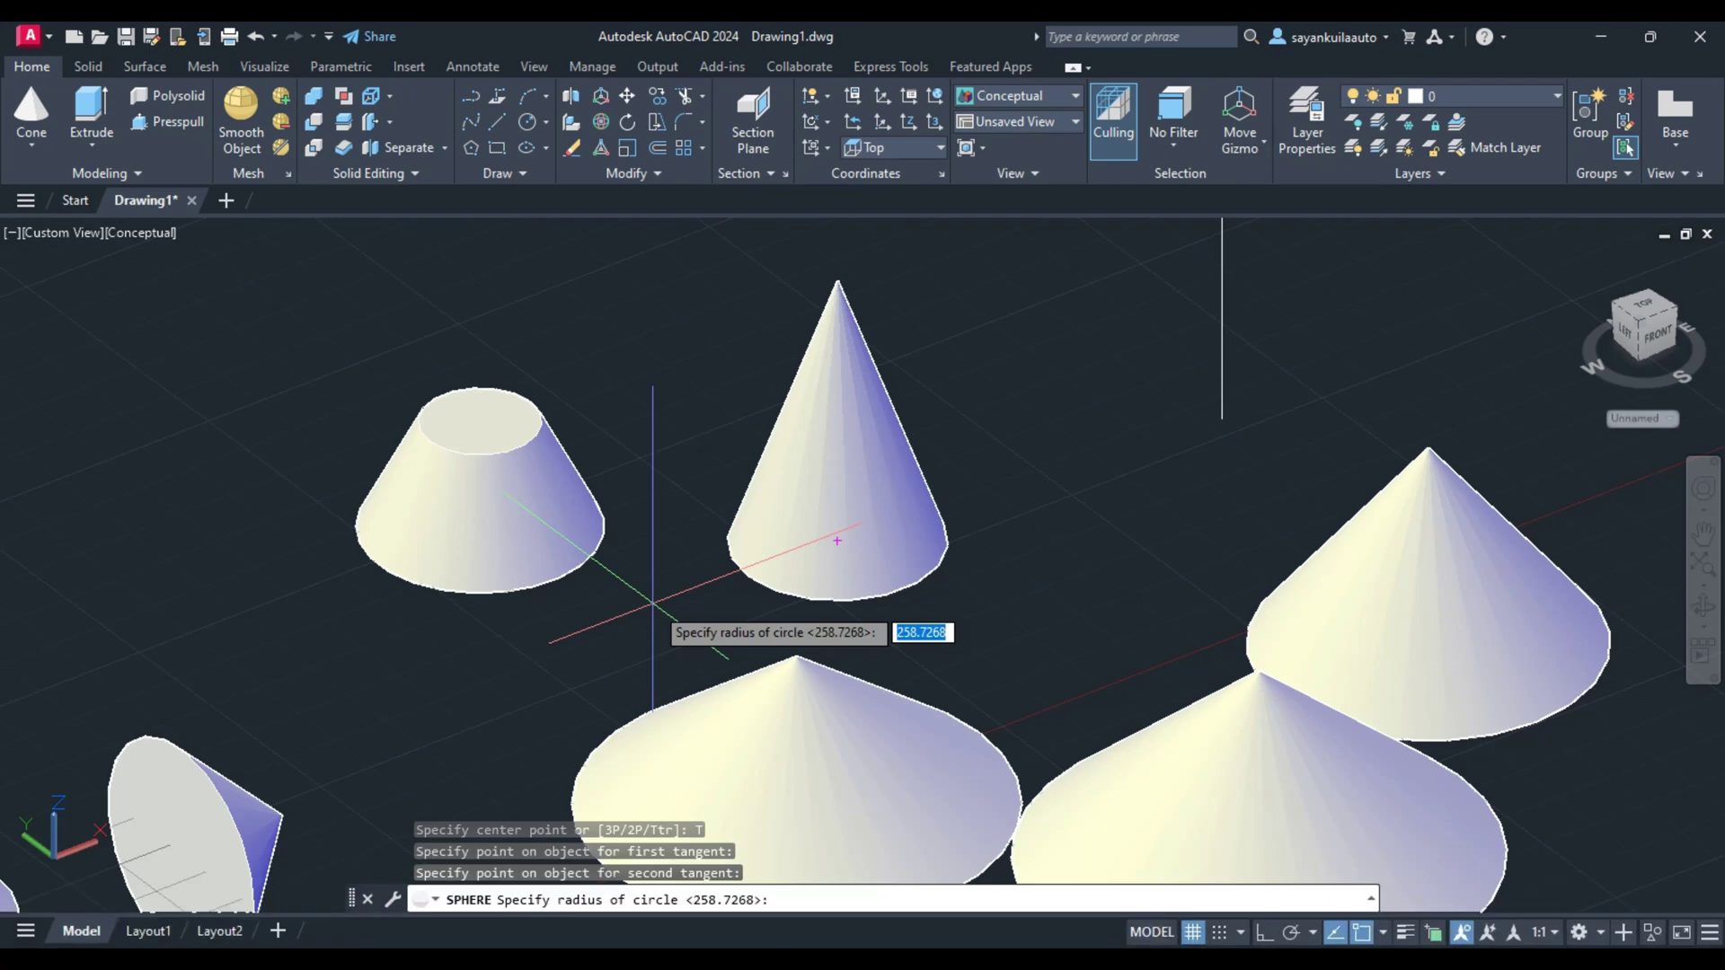
key(Return)
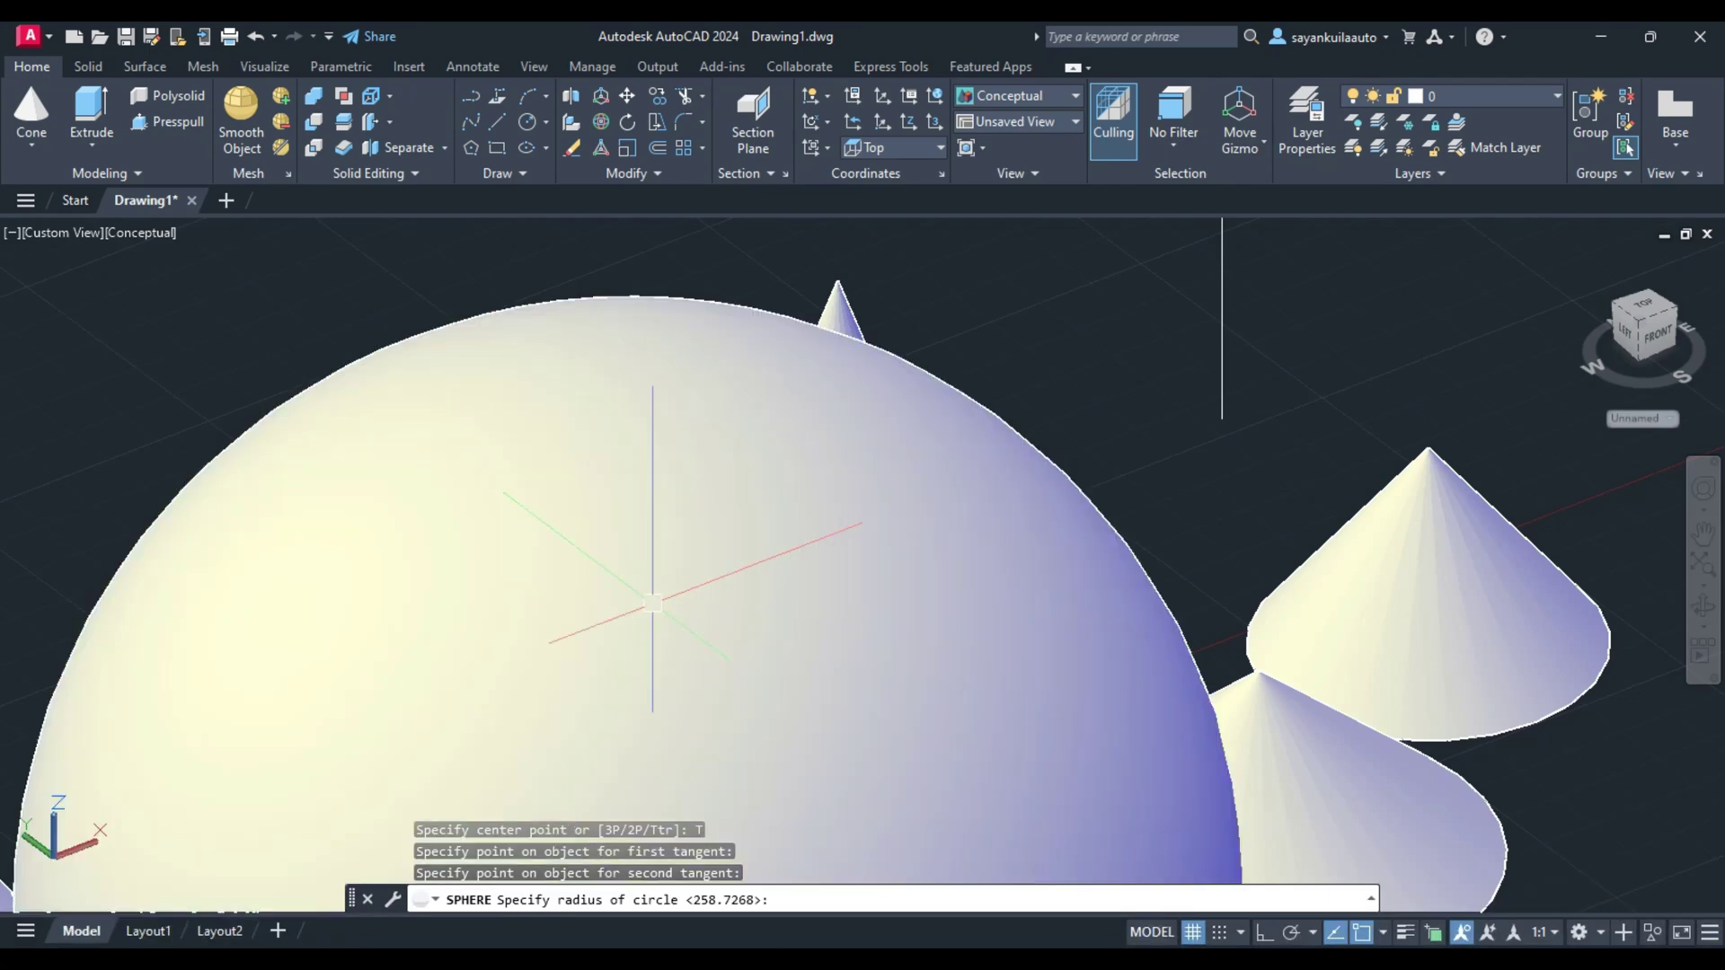
scroll(517, 566, down, 3)
scroll(601, 376, down, 3)
text(500)
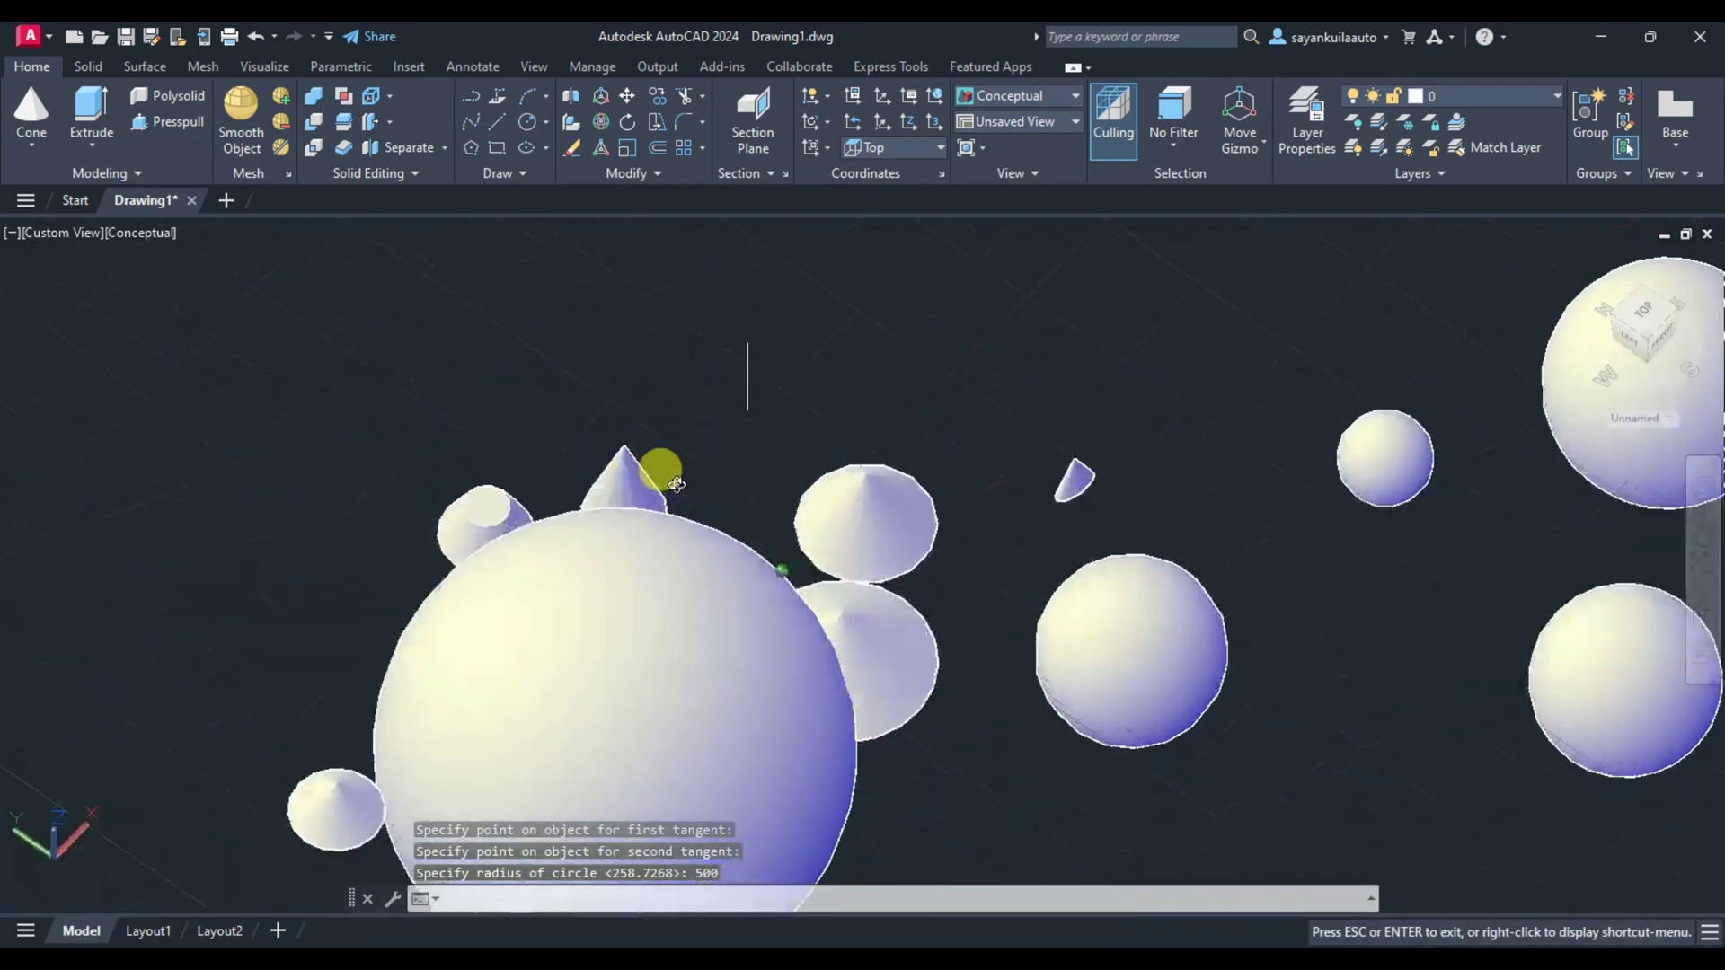
shift+middle_drag(662, 470, 853, 544)
Select all 14 cones and spheres with a crossing window and erase them.
scroll(854, 544, up, 5)
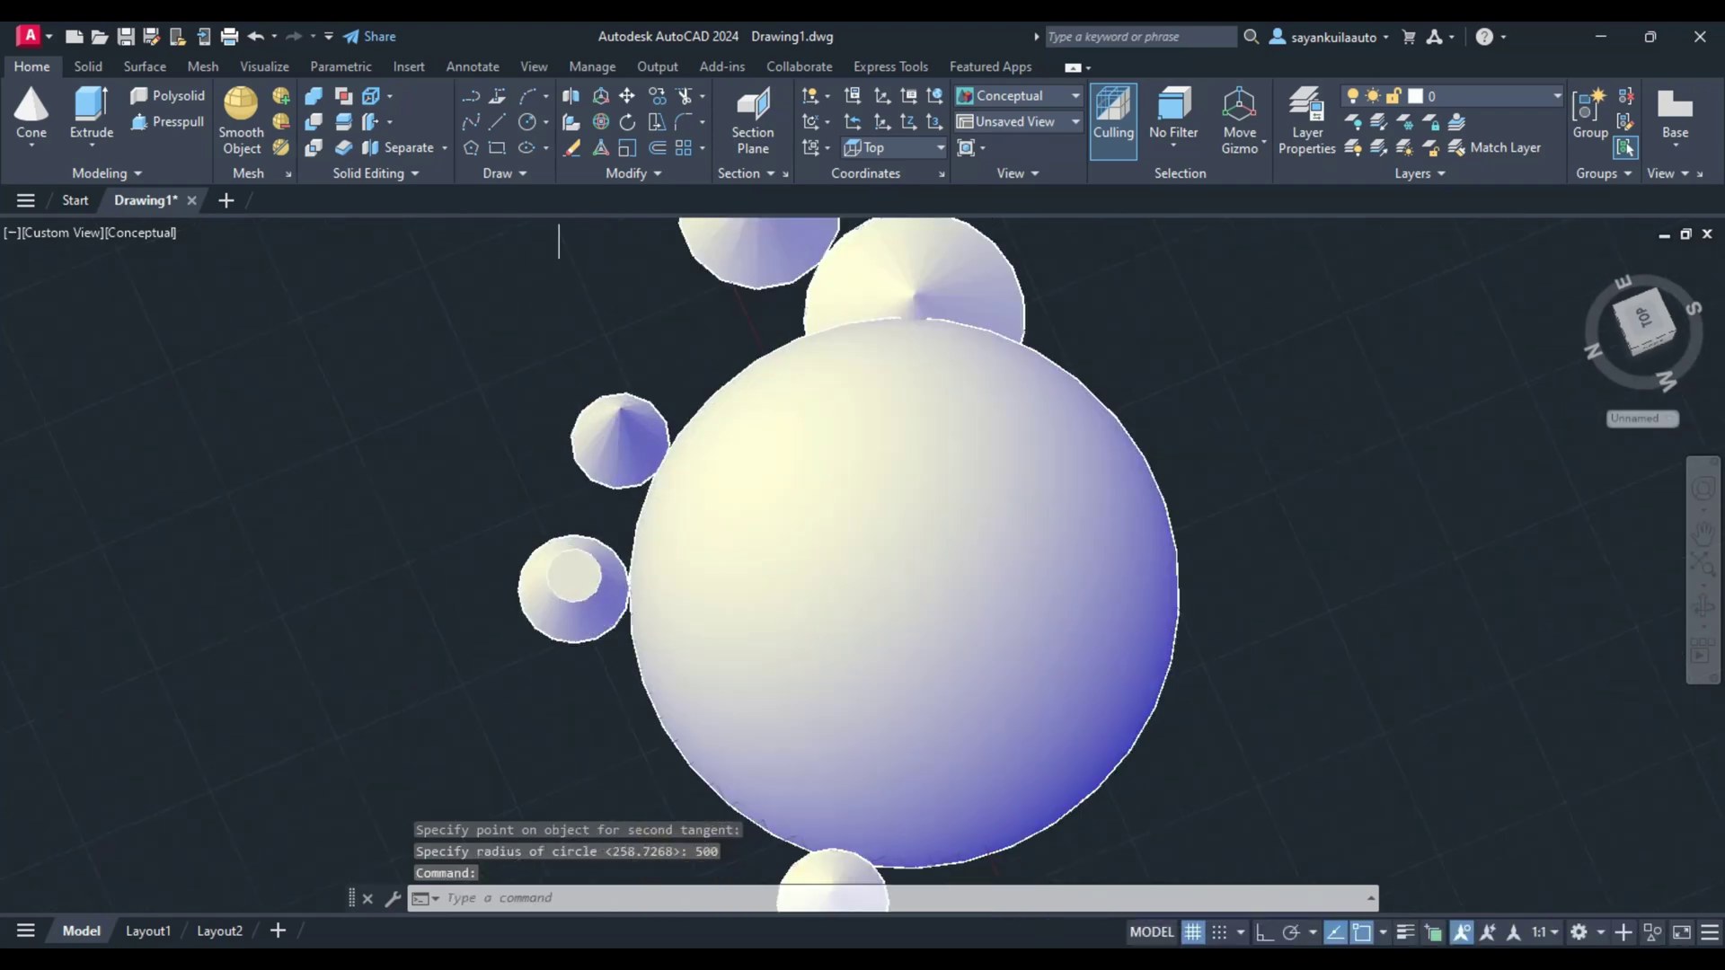
scroll(594, 510, down, 2)
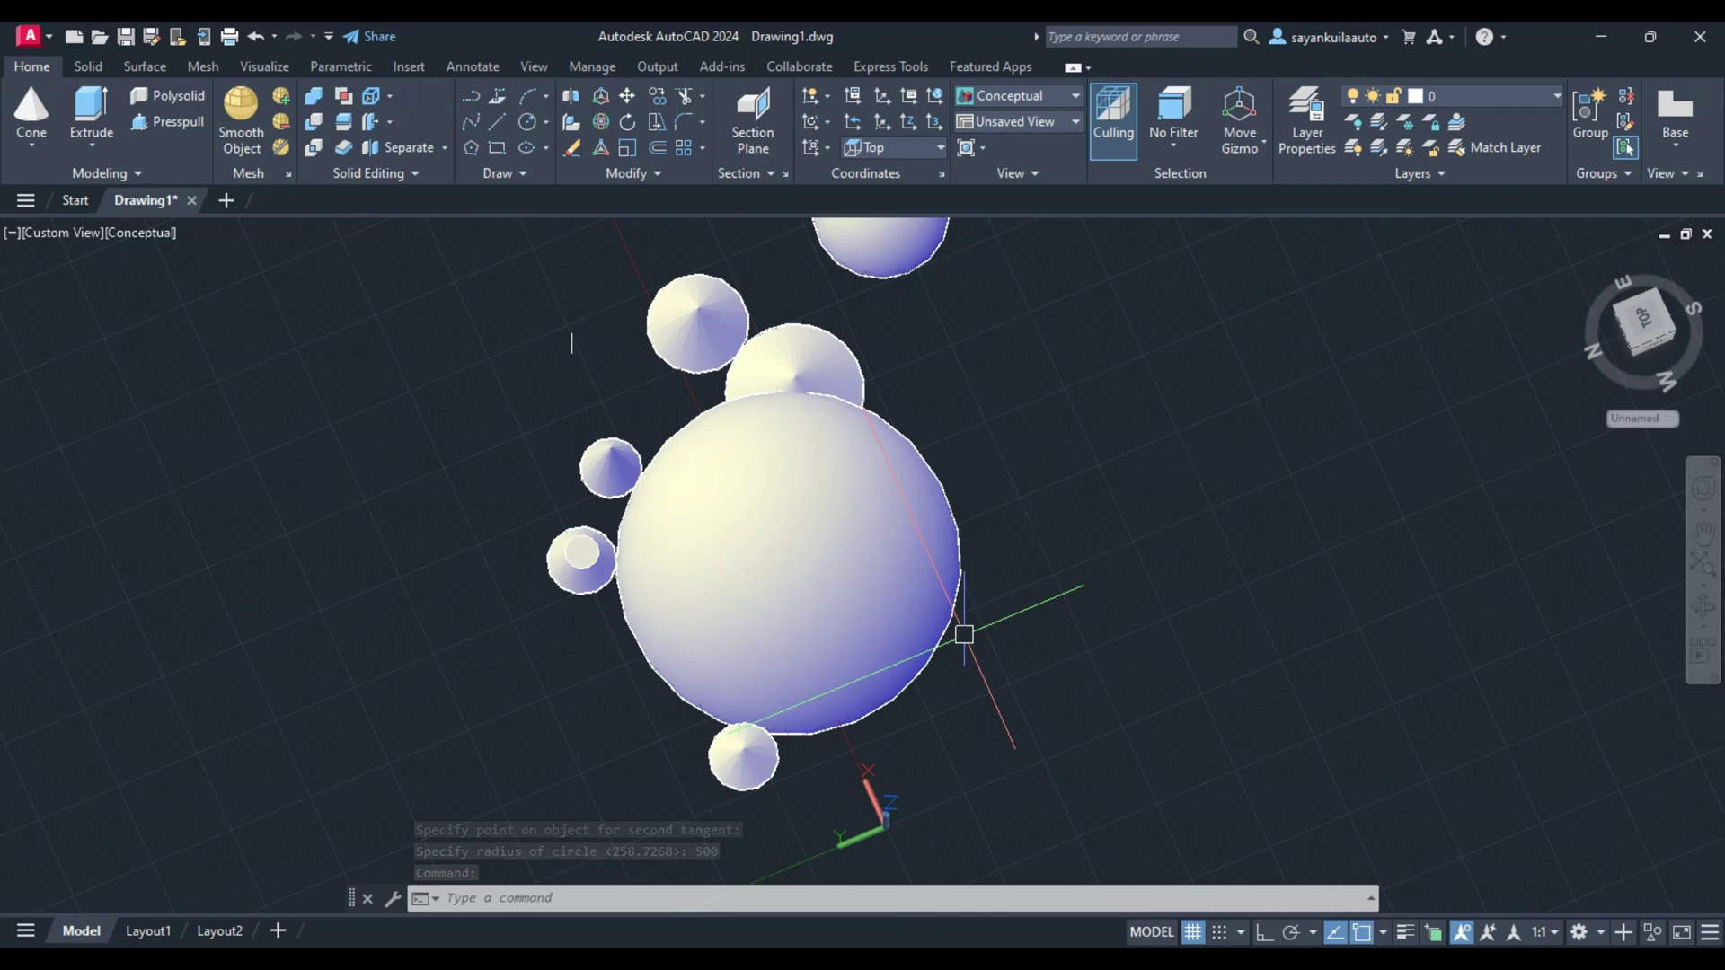
mouse_move(1001, 662)
shift+middle_down()
mouse_move(820, 577)
mouse_move(796, 494)
mouse_move(704, 508)
shift+middle_up()
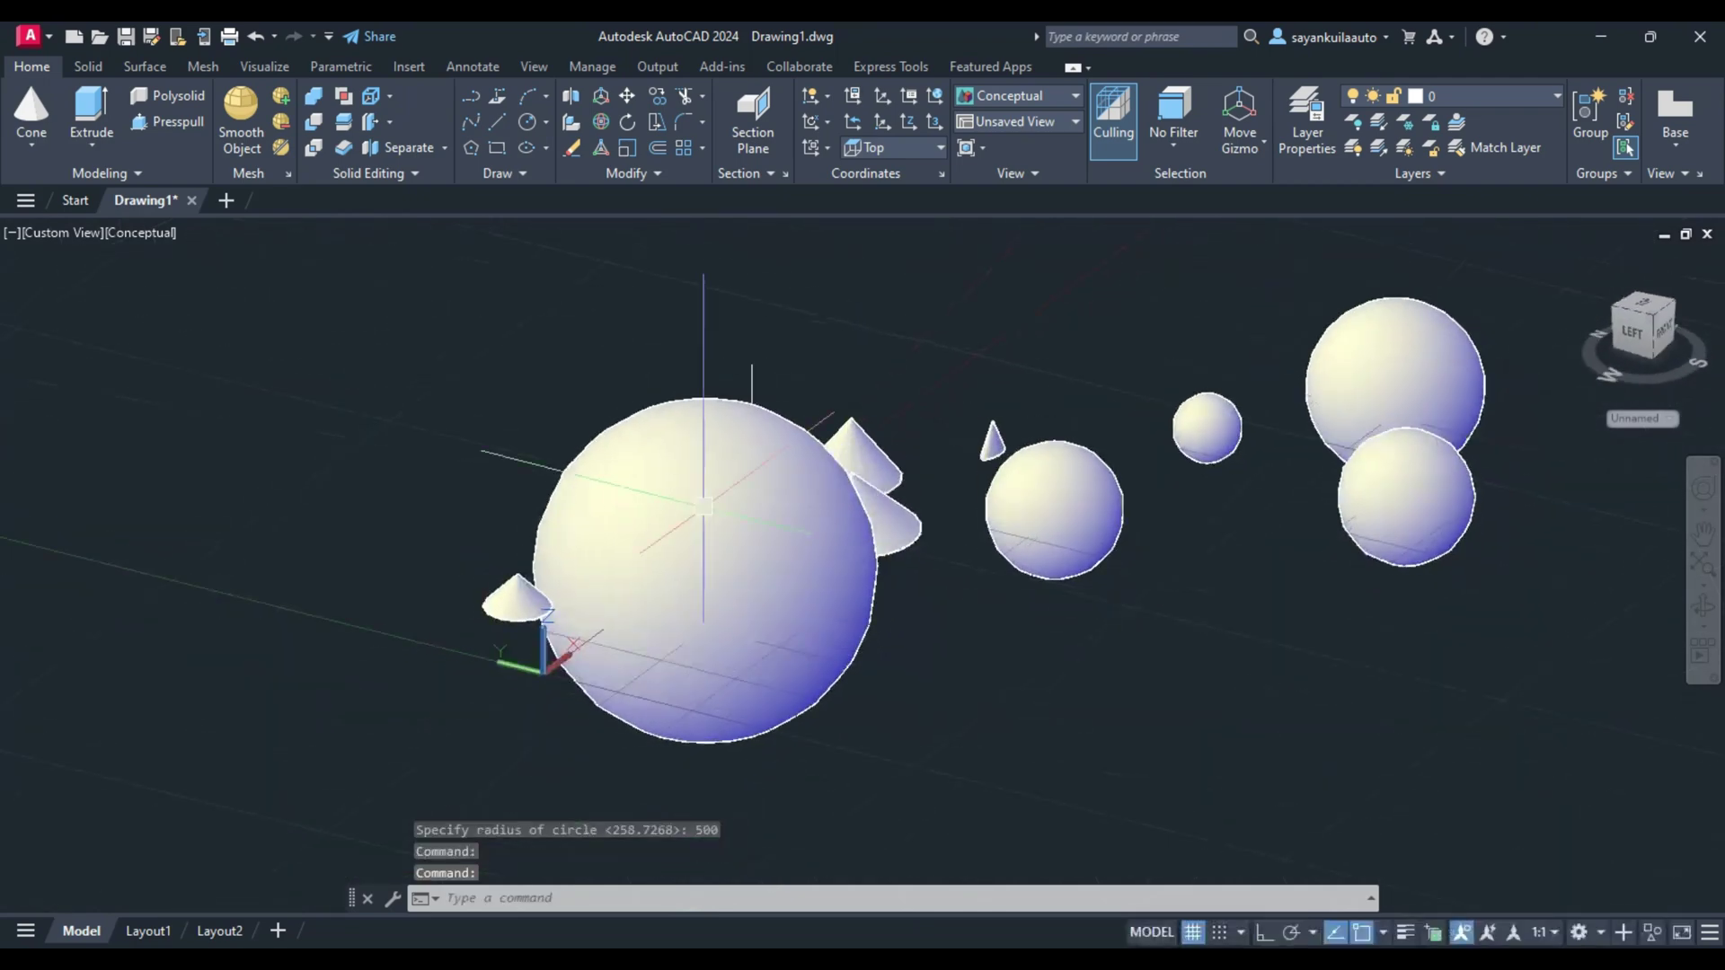
scroll(463, 470, down, 3)
click(1059, 310)
click(243, 648)
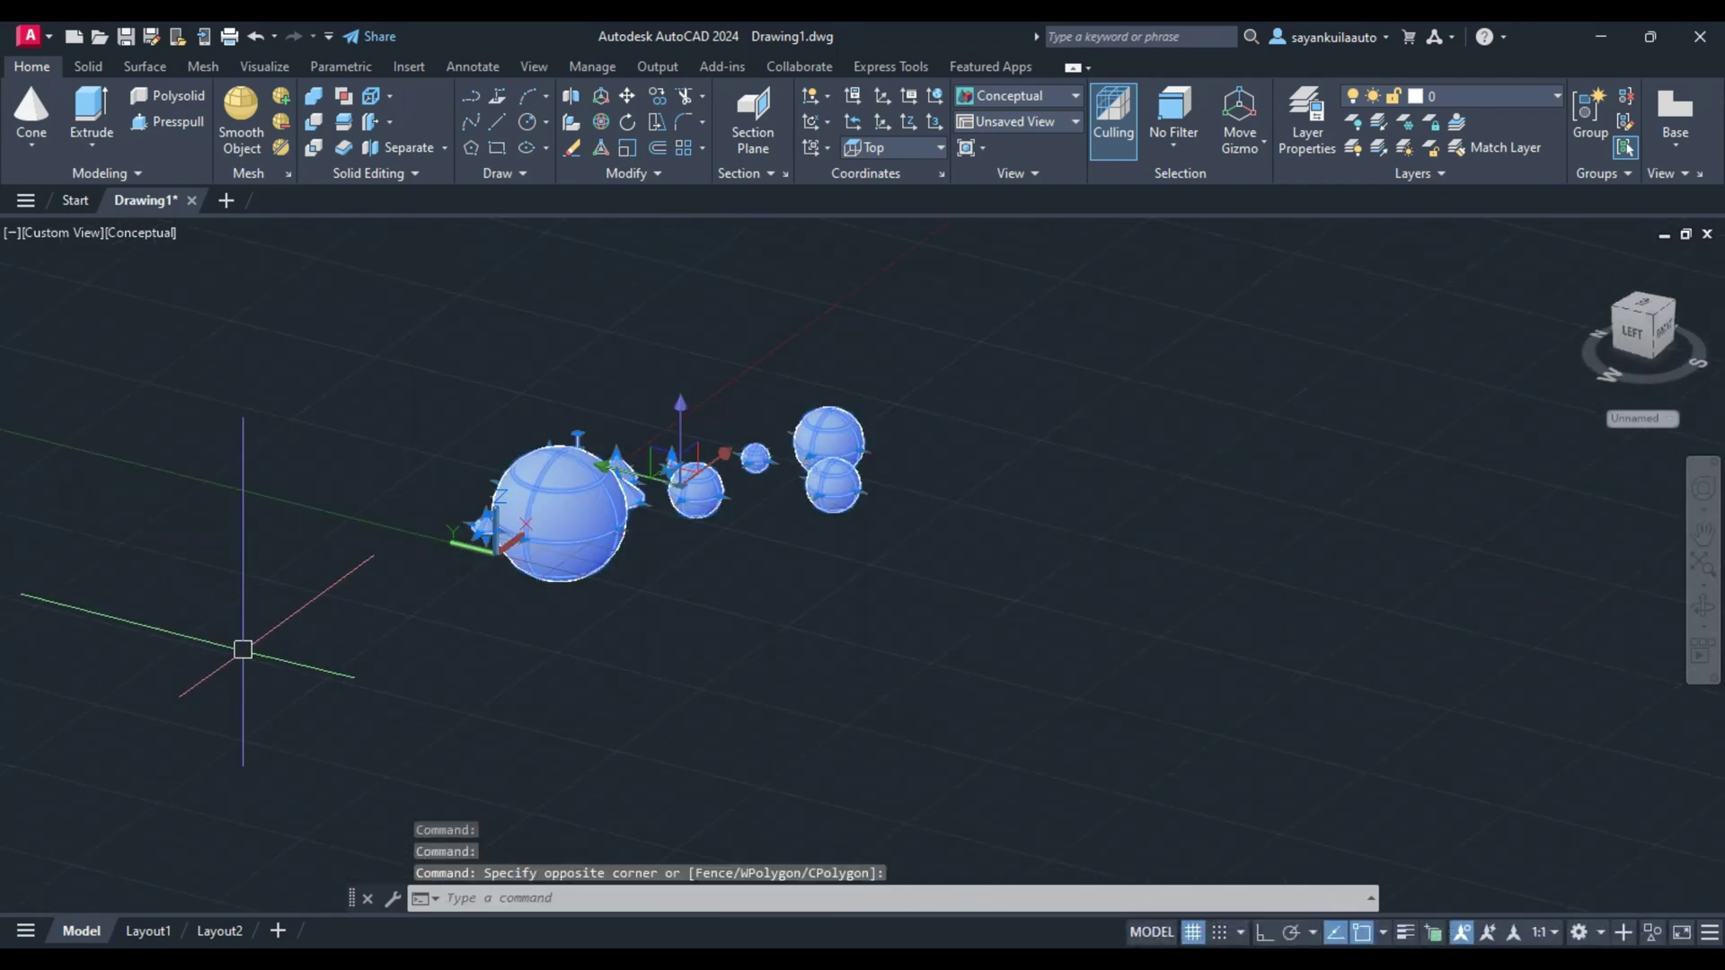
key(Delete)
click(32, 147)
text(PYR)
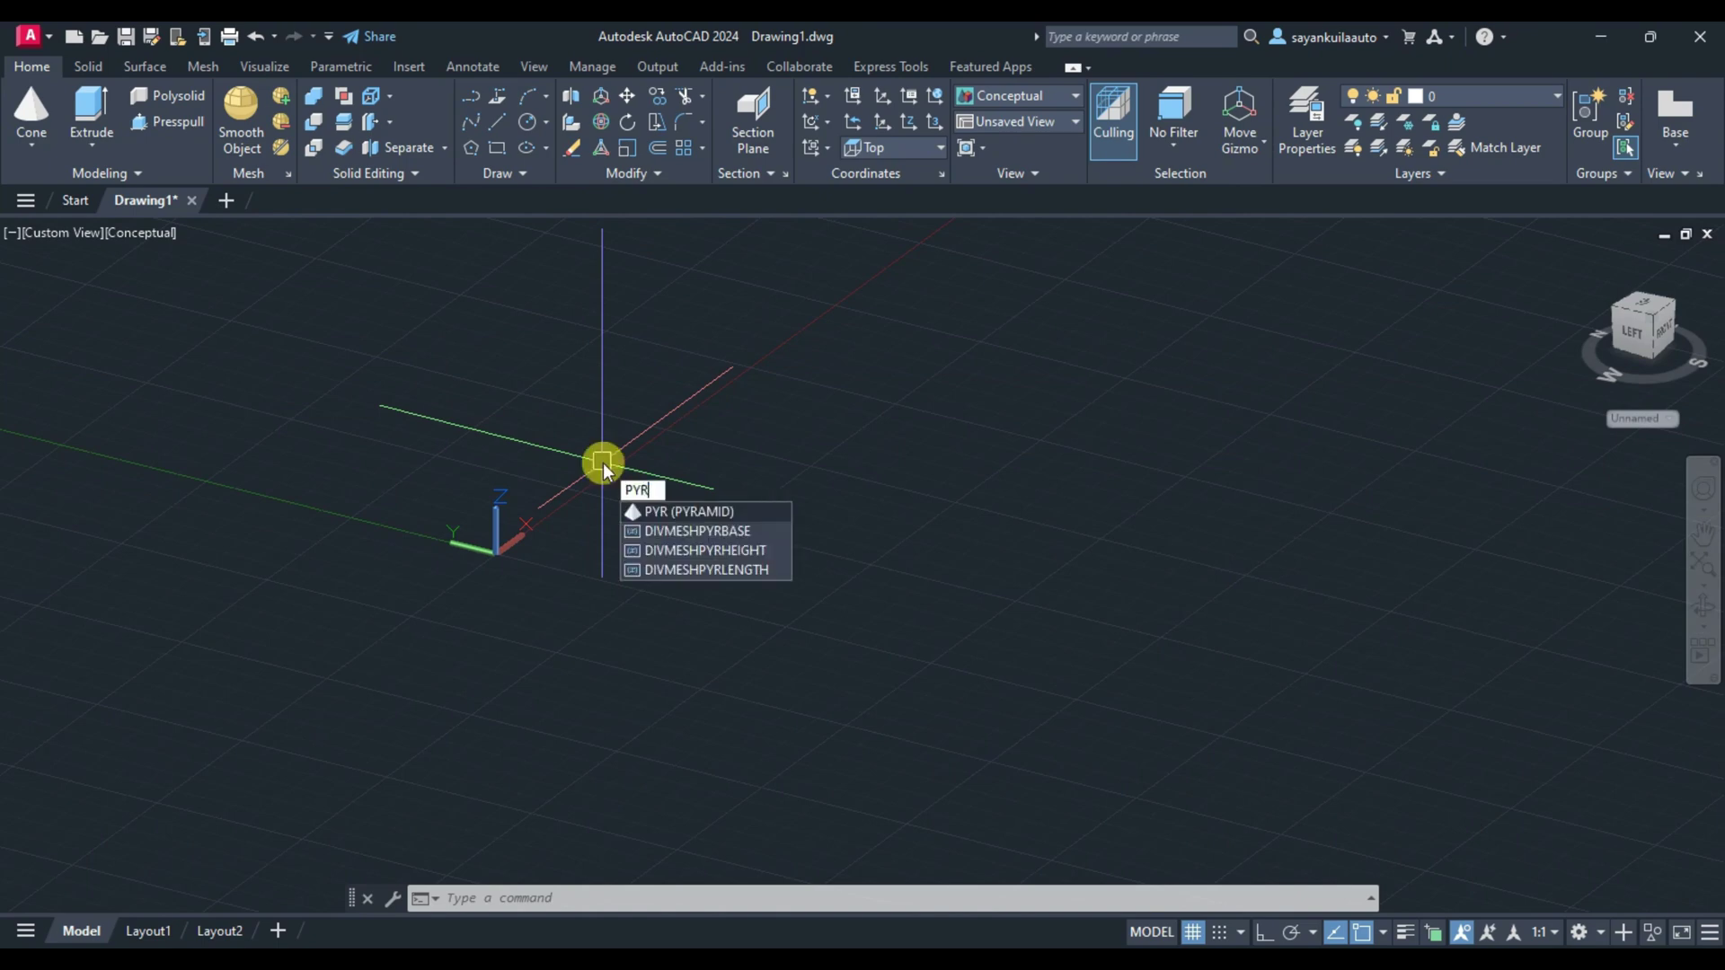
Draw a six-sided pyramid with a base radius of 500 and a picked height.
key(Return)
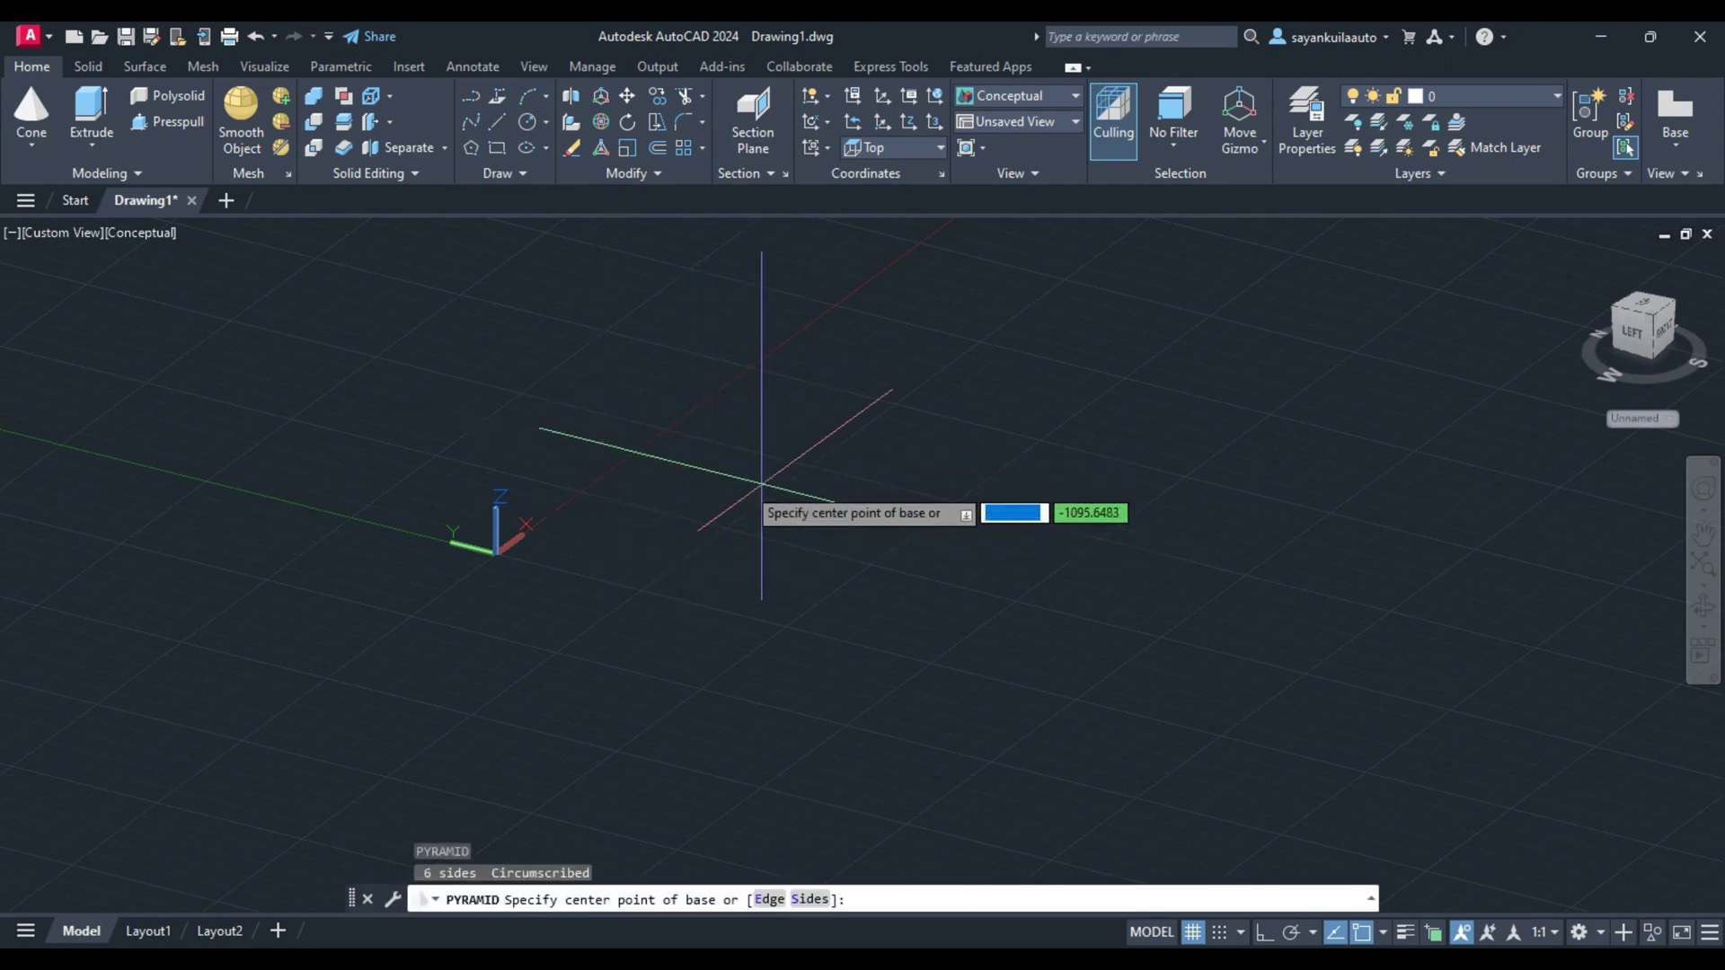
click(711, 468)
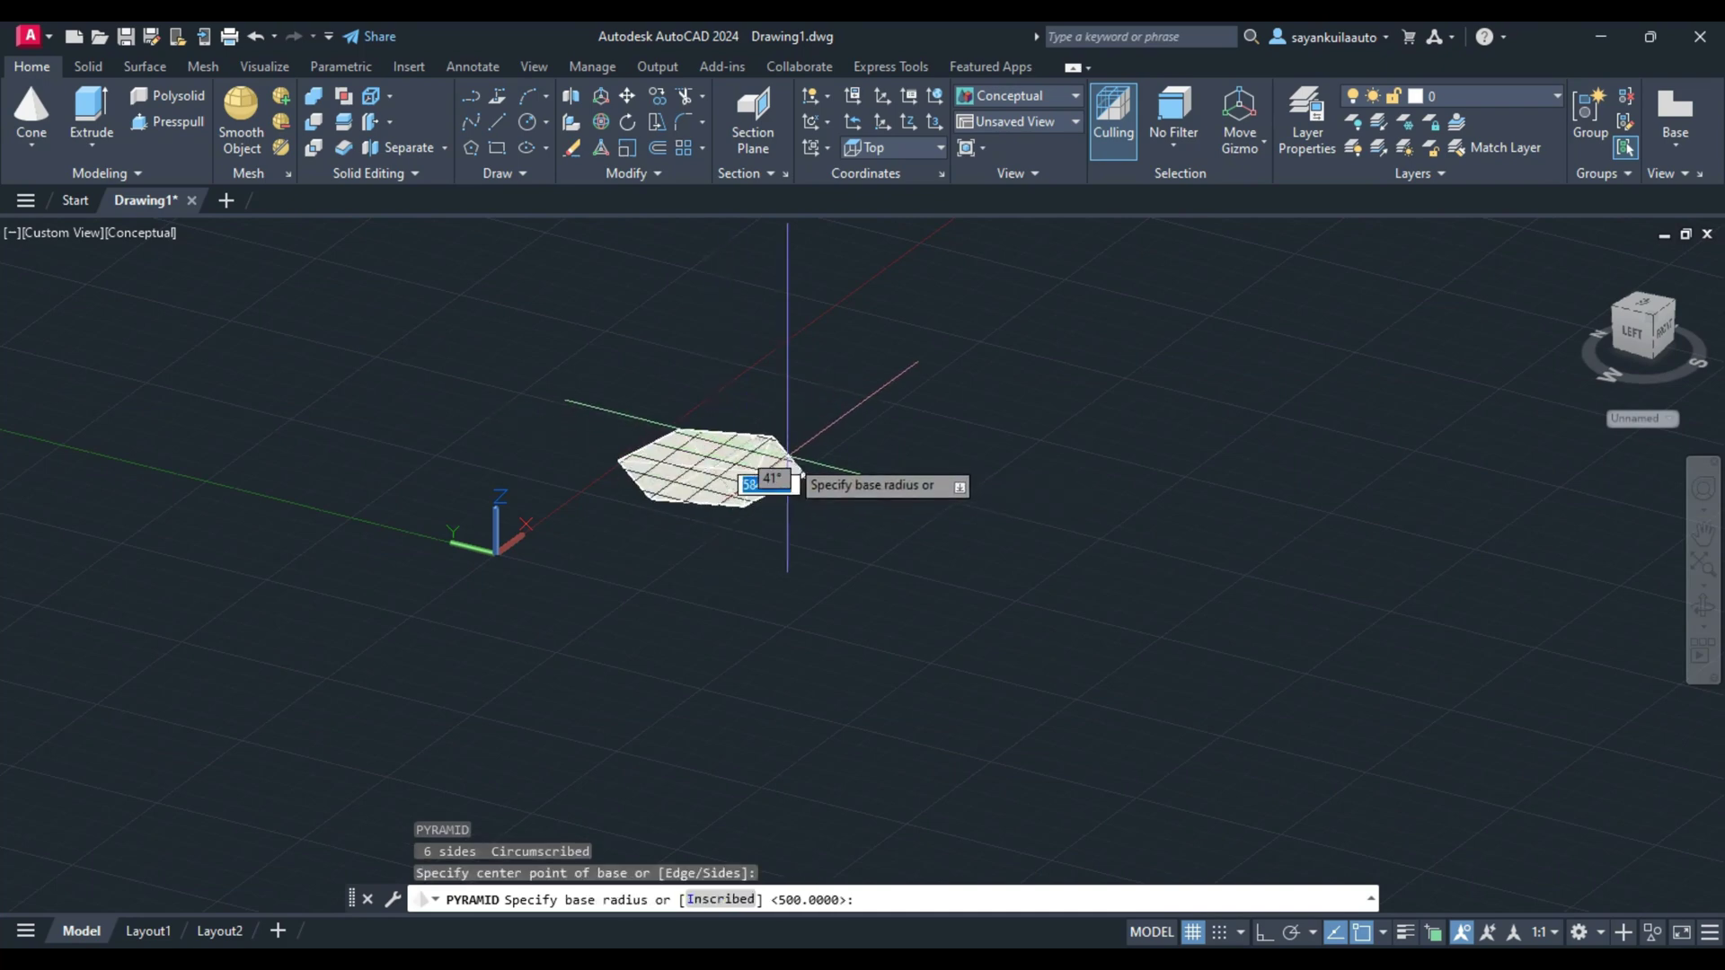
scroll(790, 455, up, 2)
text(500)
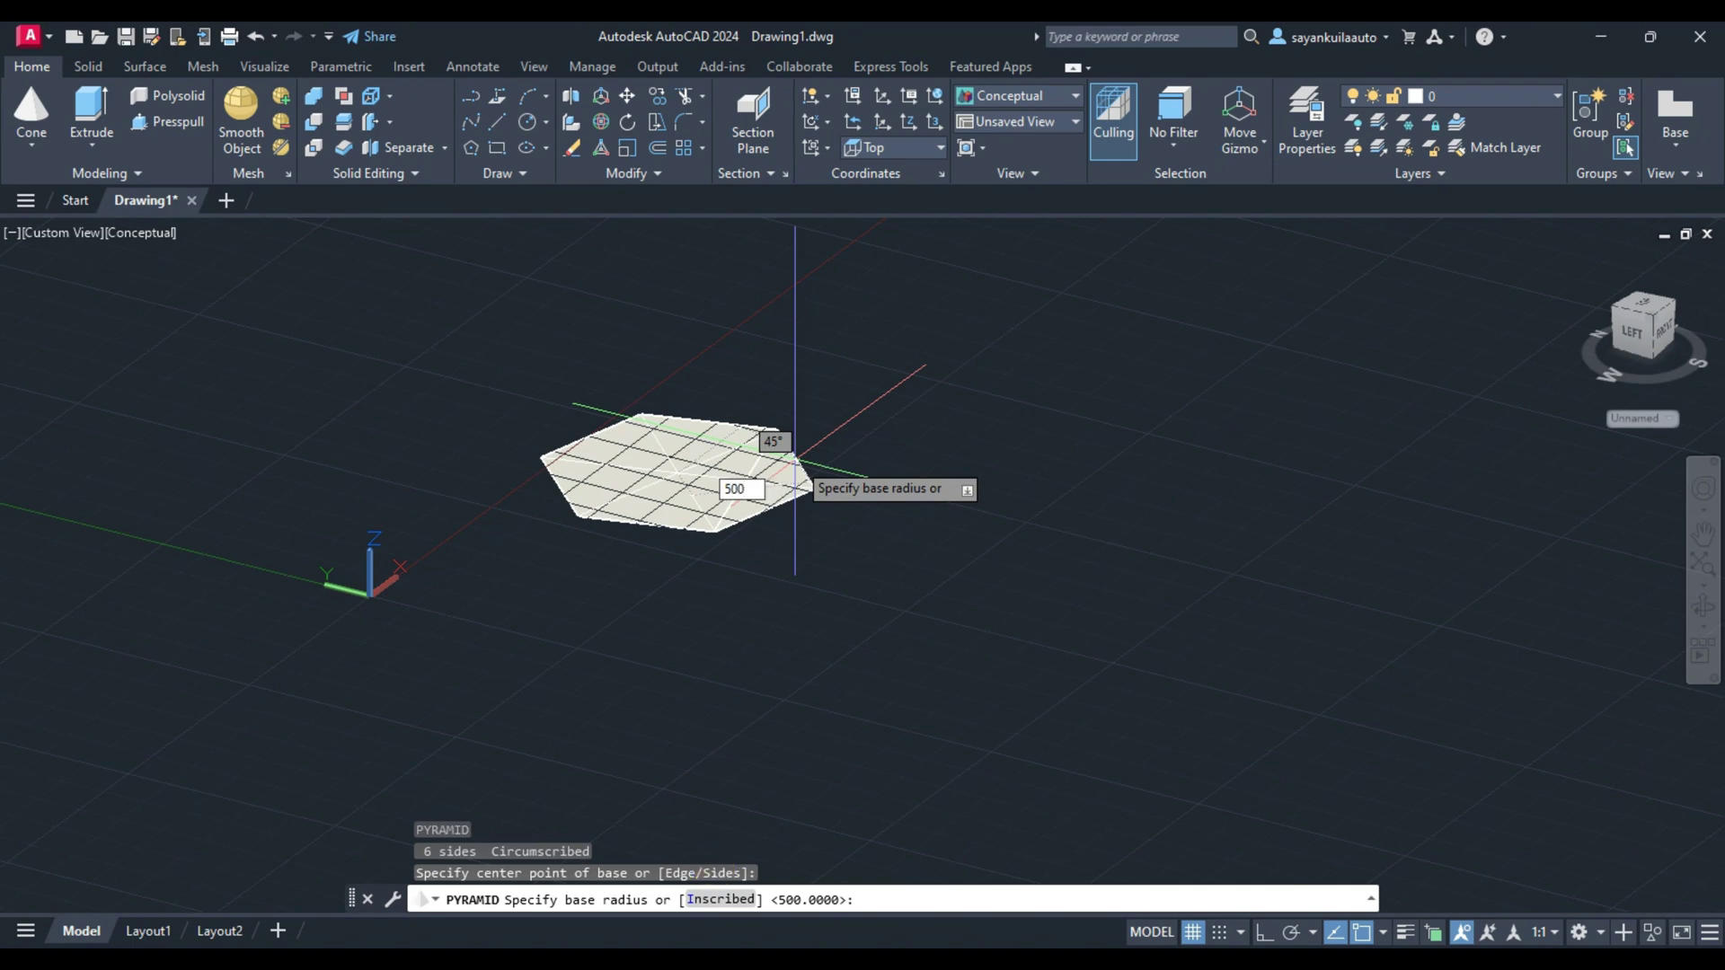
key(Return)
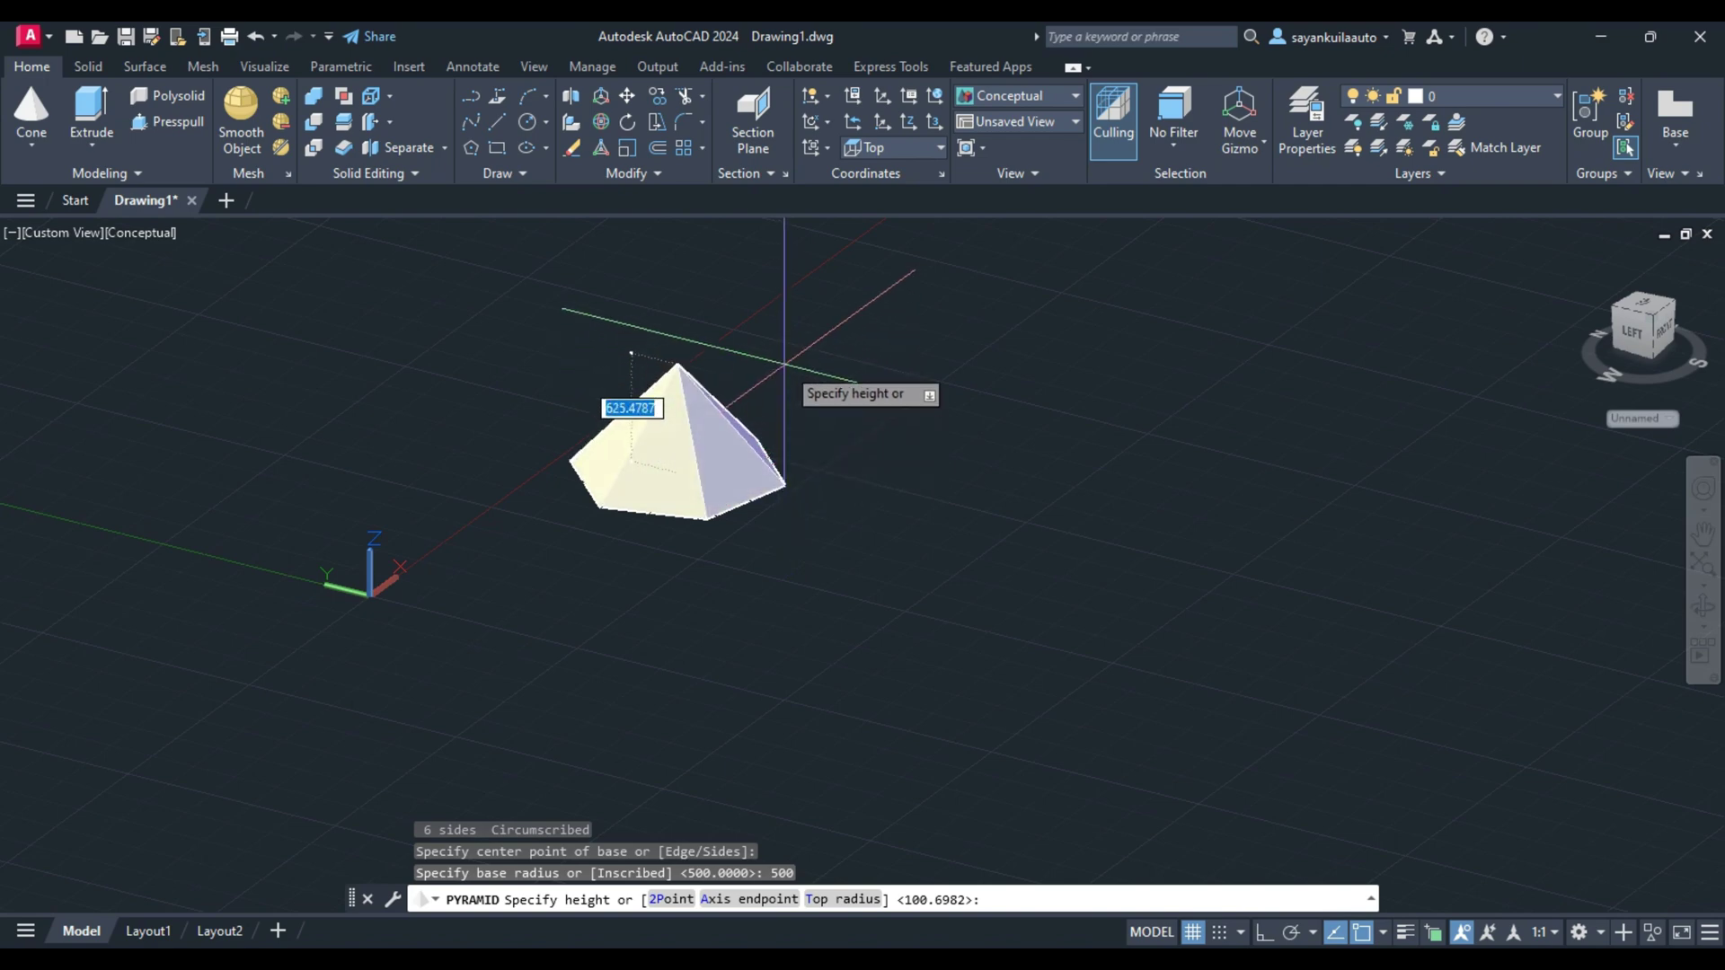
click(784, 364)
scroll(912, 431, up, 2)
scroll(942, 539, up, 2)
scroll(818, 648, down, 2)
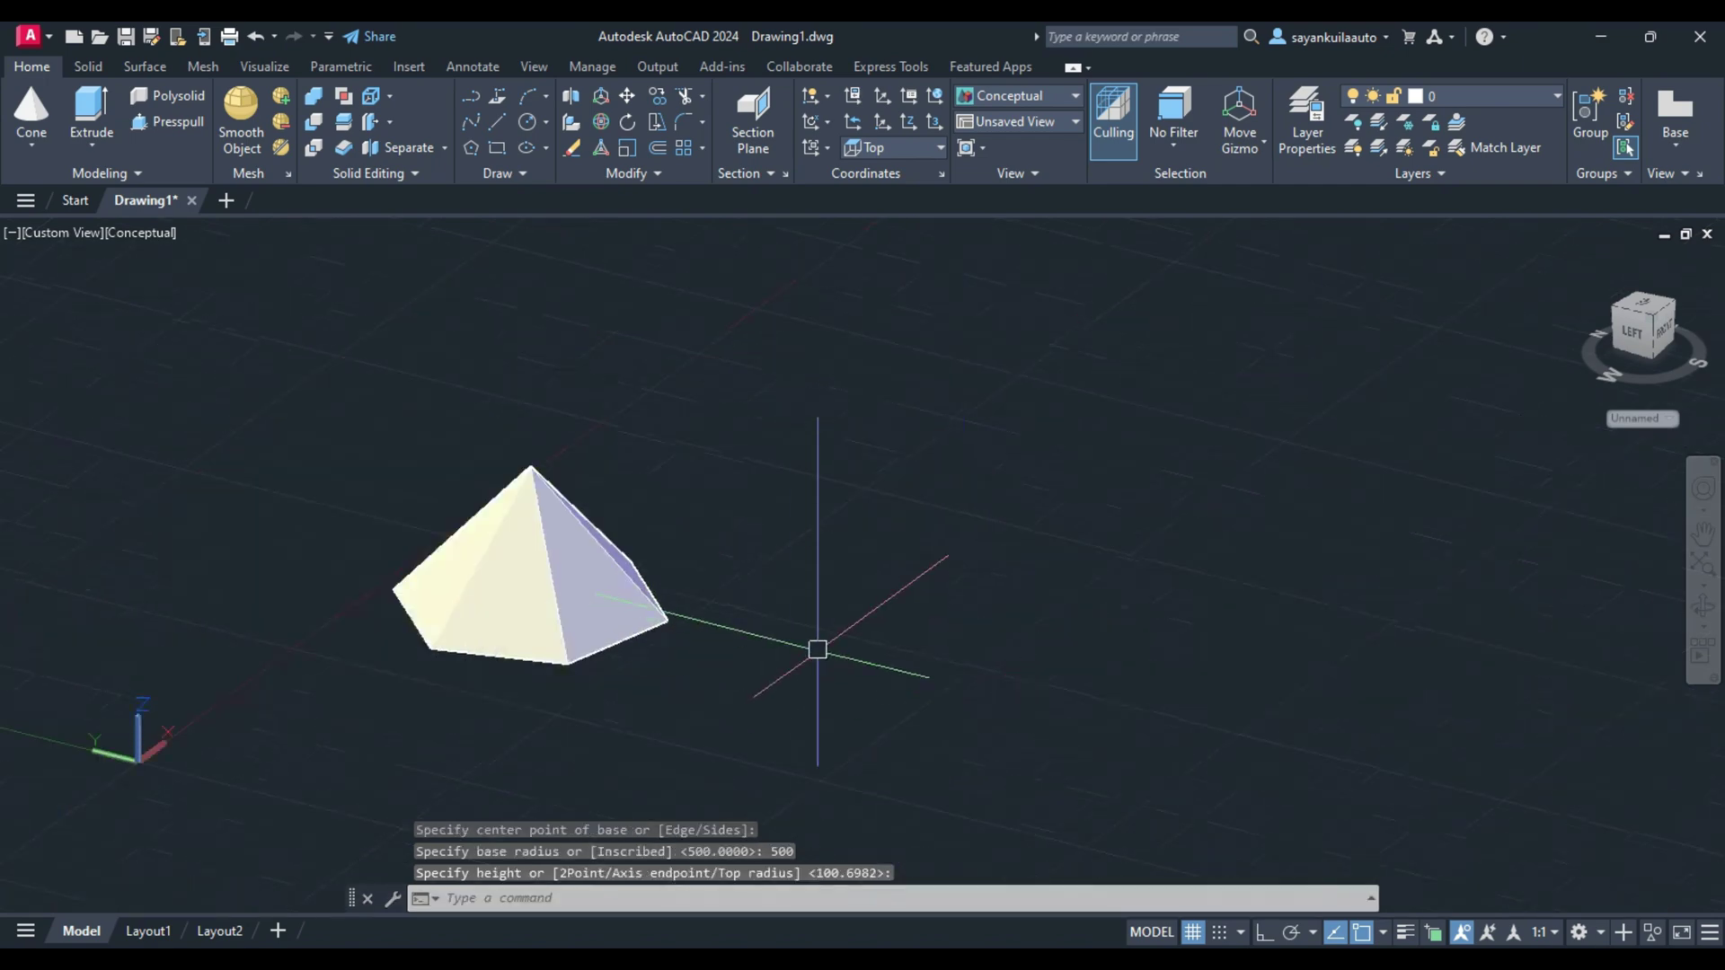
key(Return)
Complete a second six-sided pyramid beside the first with an inscribed base radius of 500.
click(924, 541)
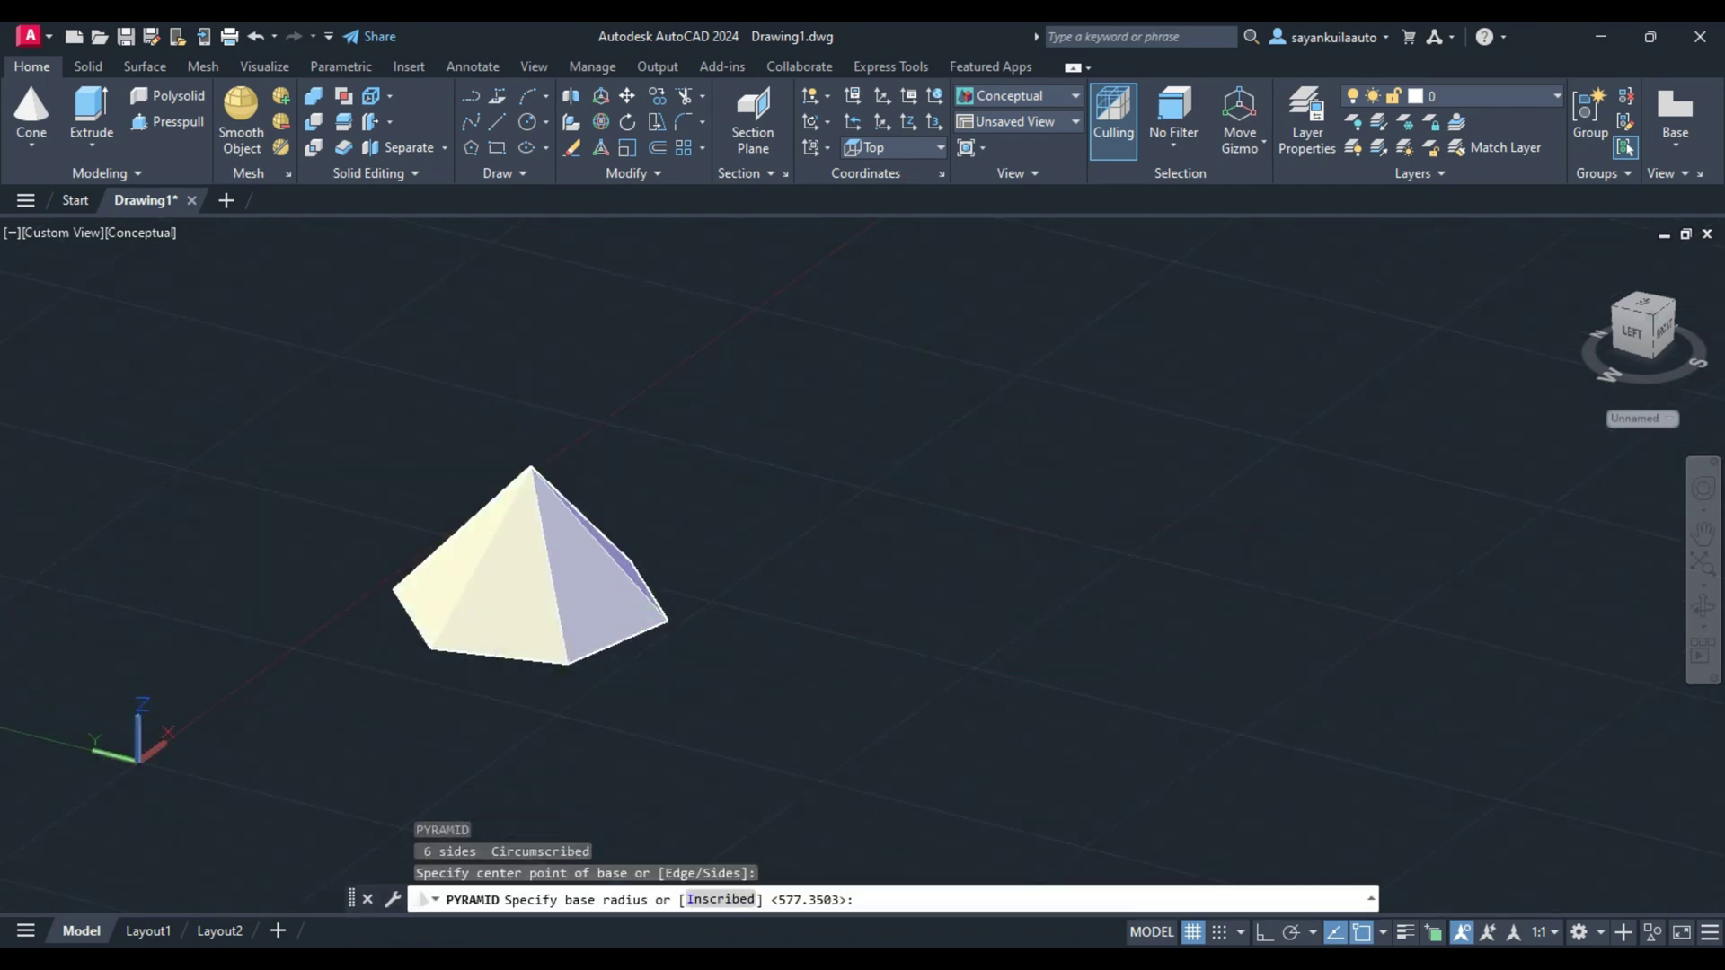
click(719, 899)
text(5)
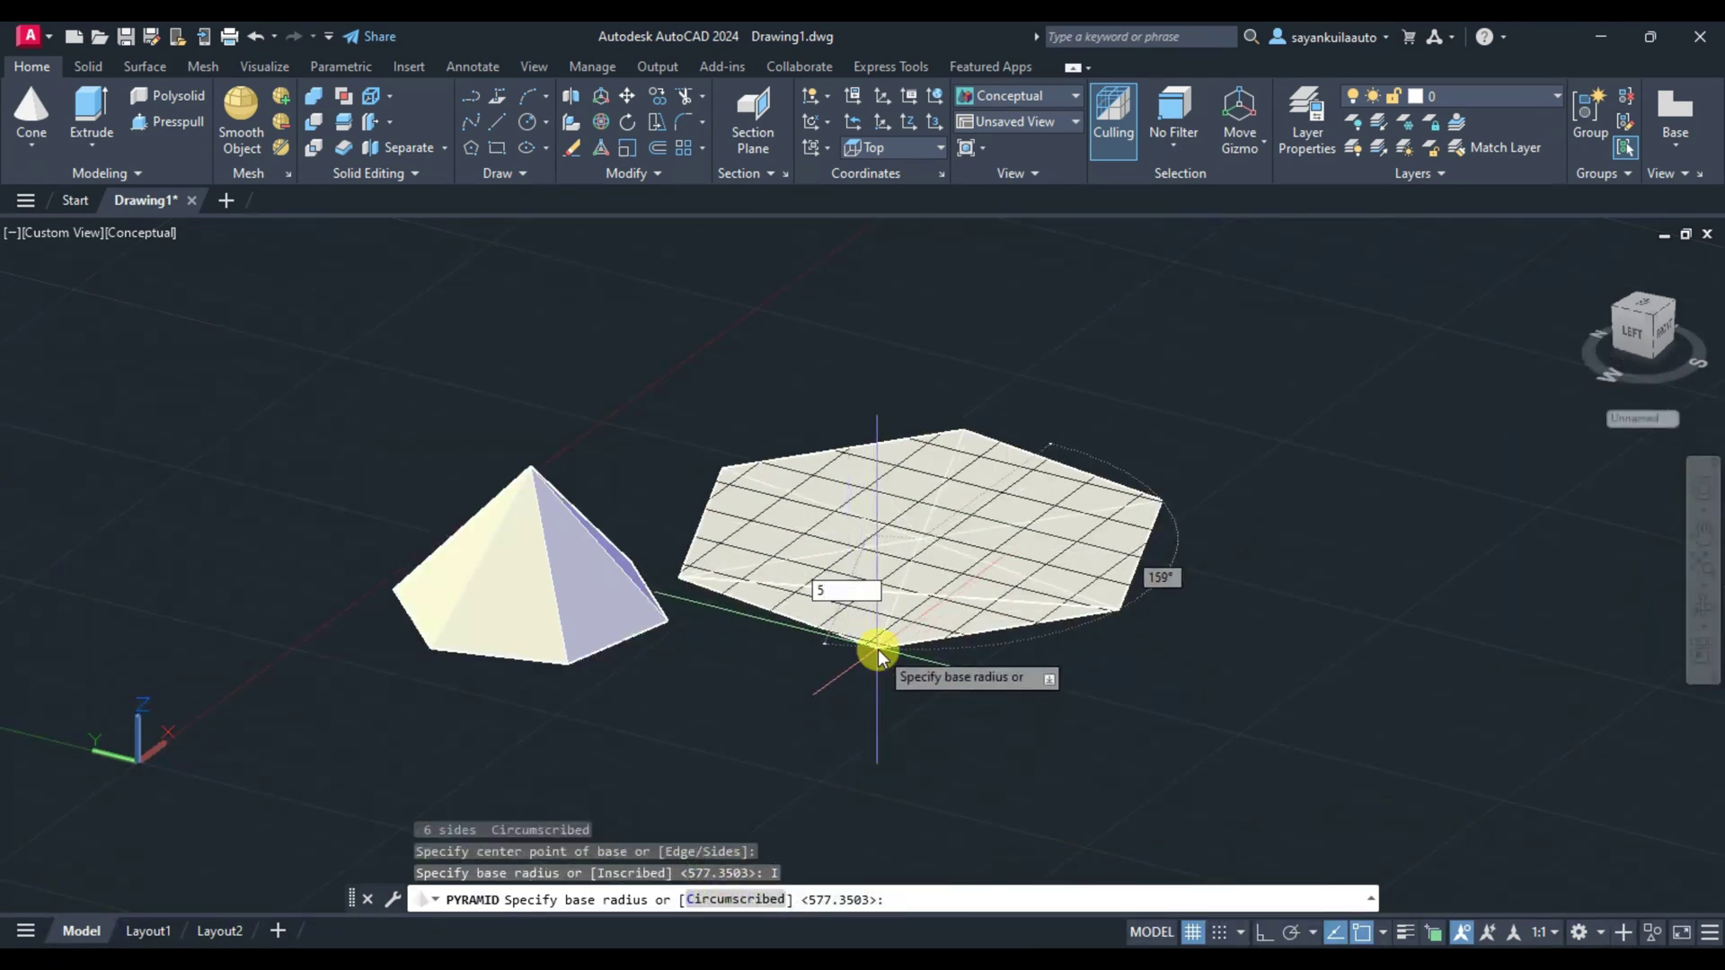
text(00)
key(Return)
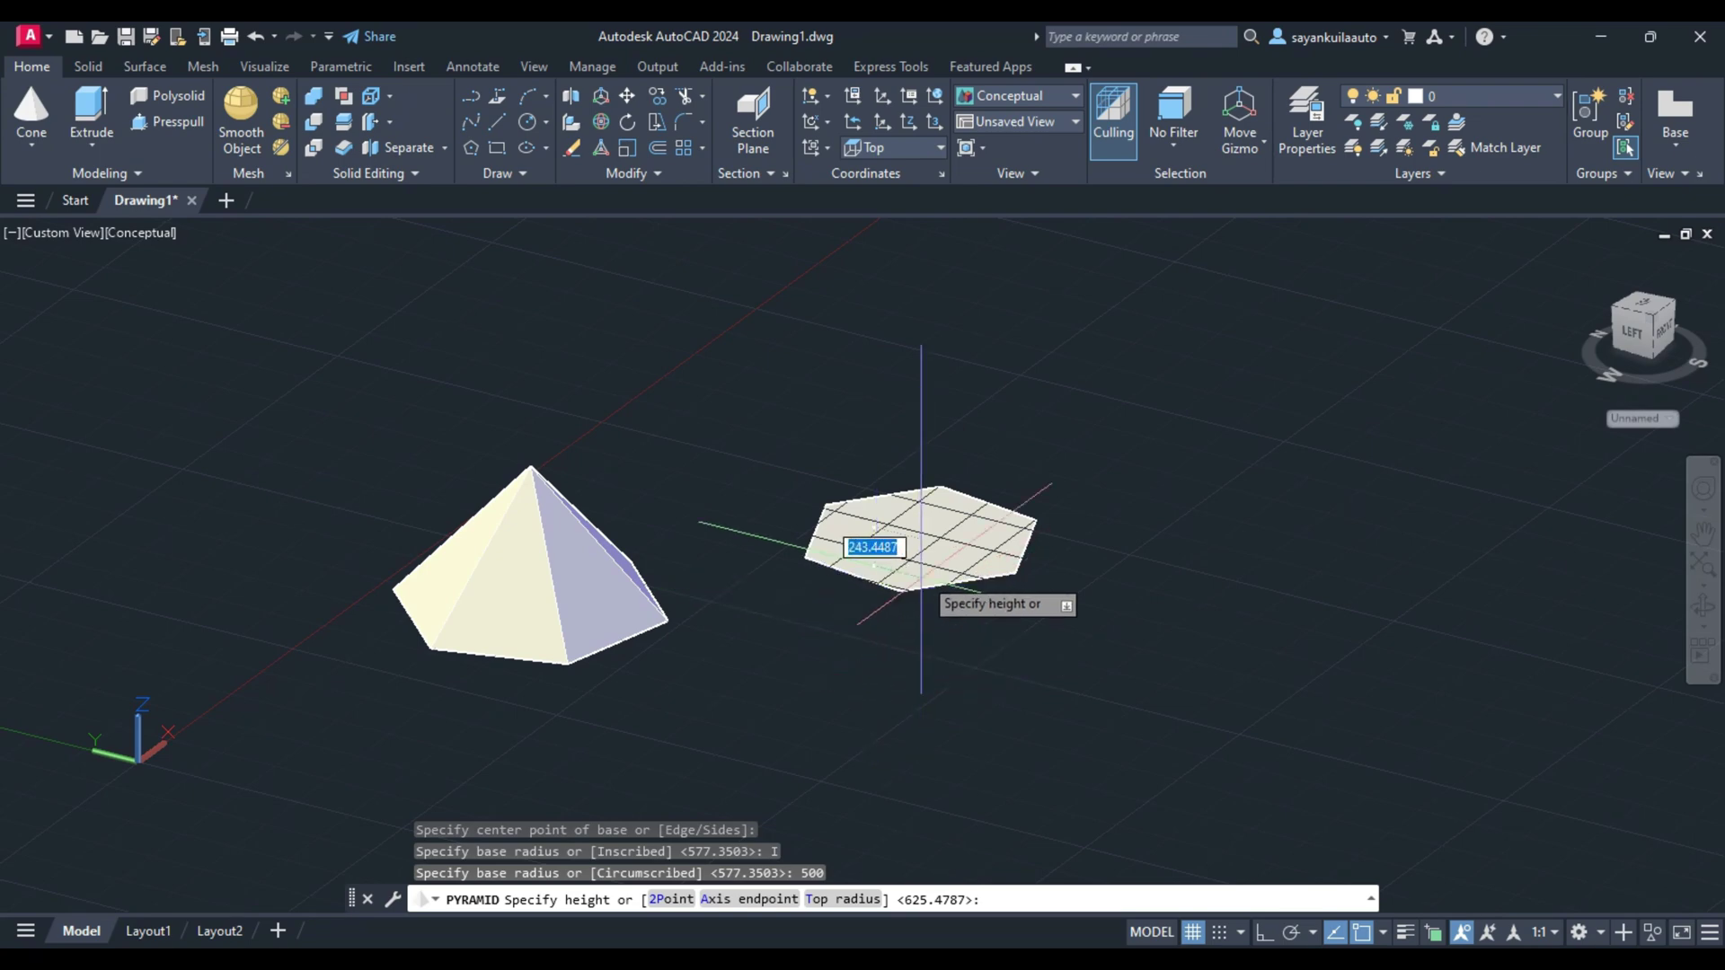
click(919, 426)
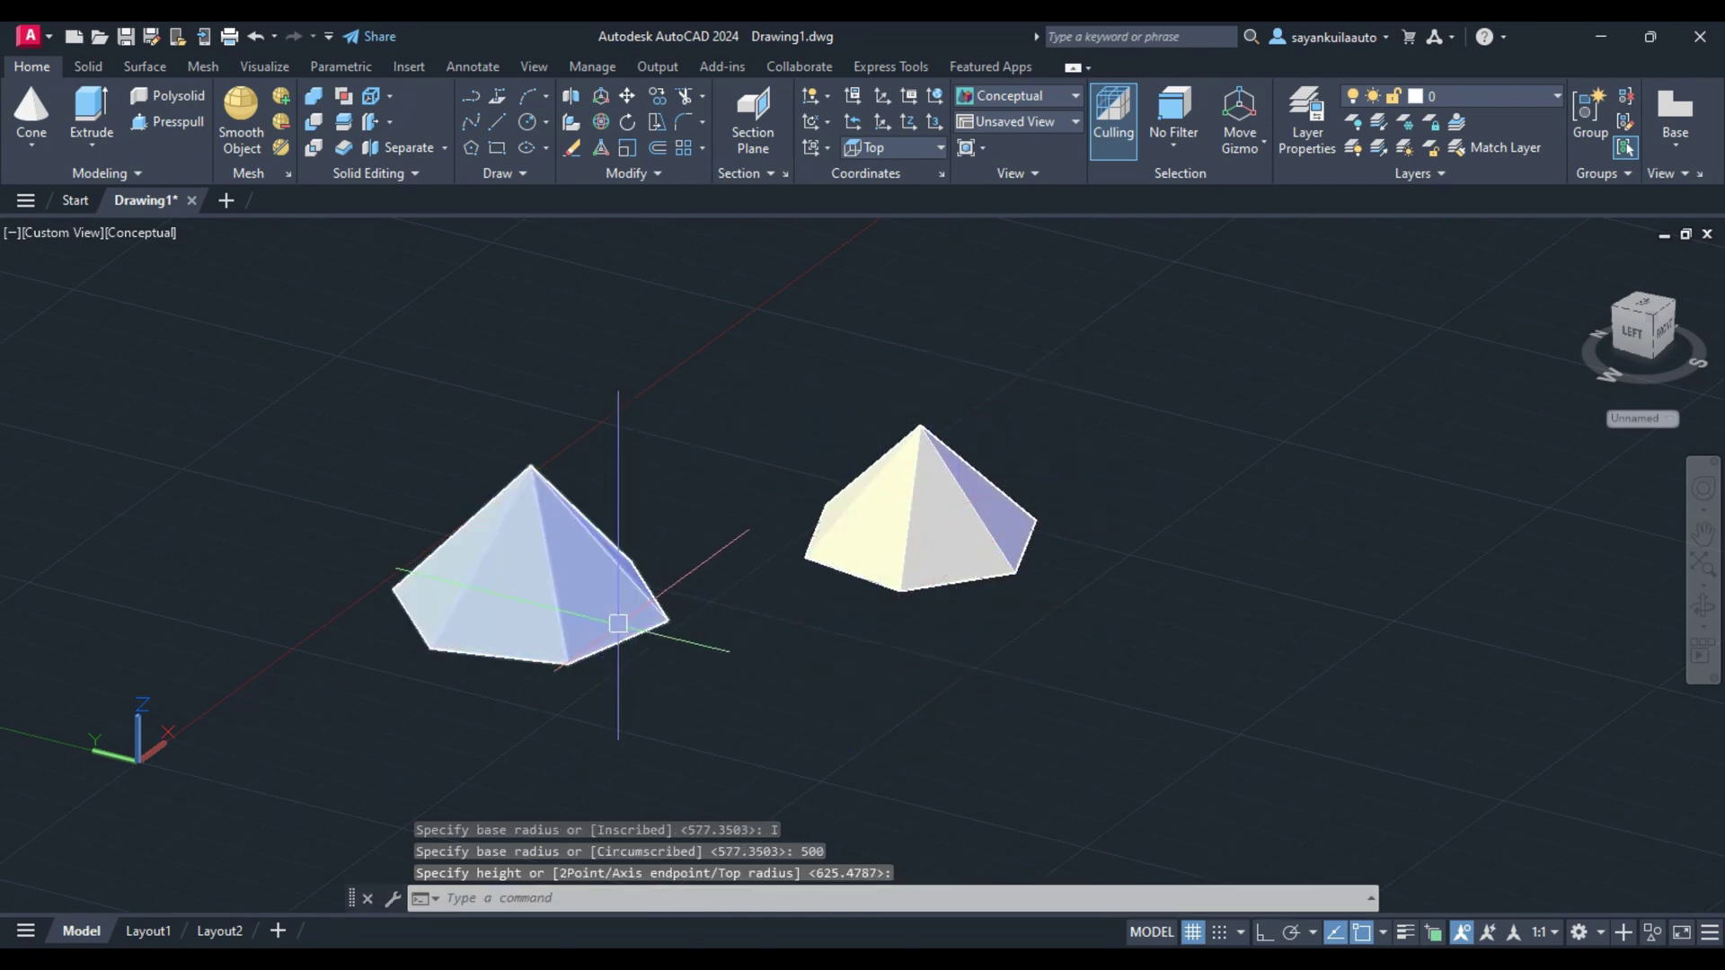
scroll(952, 588, up, 2)
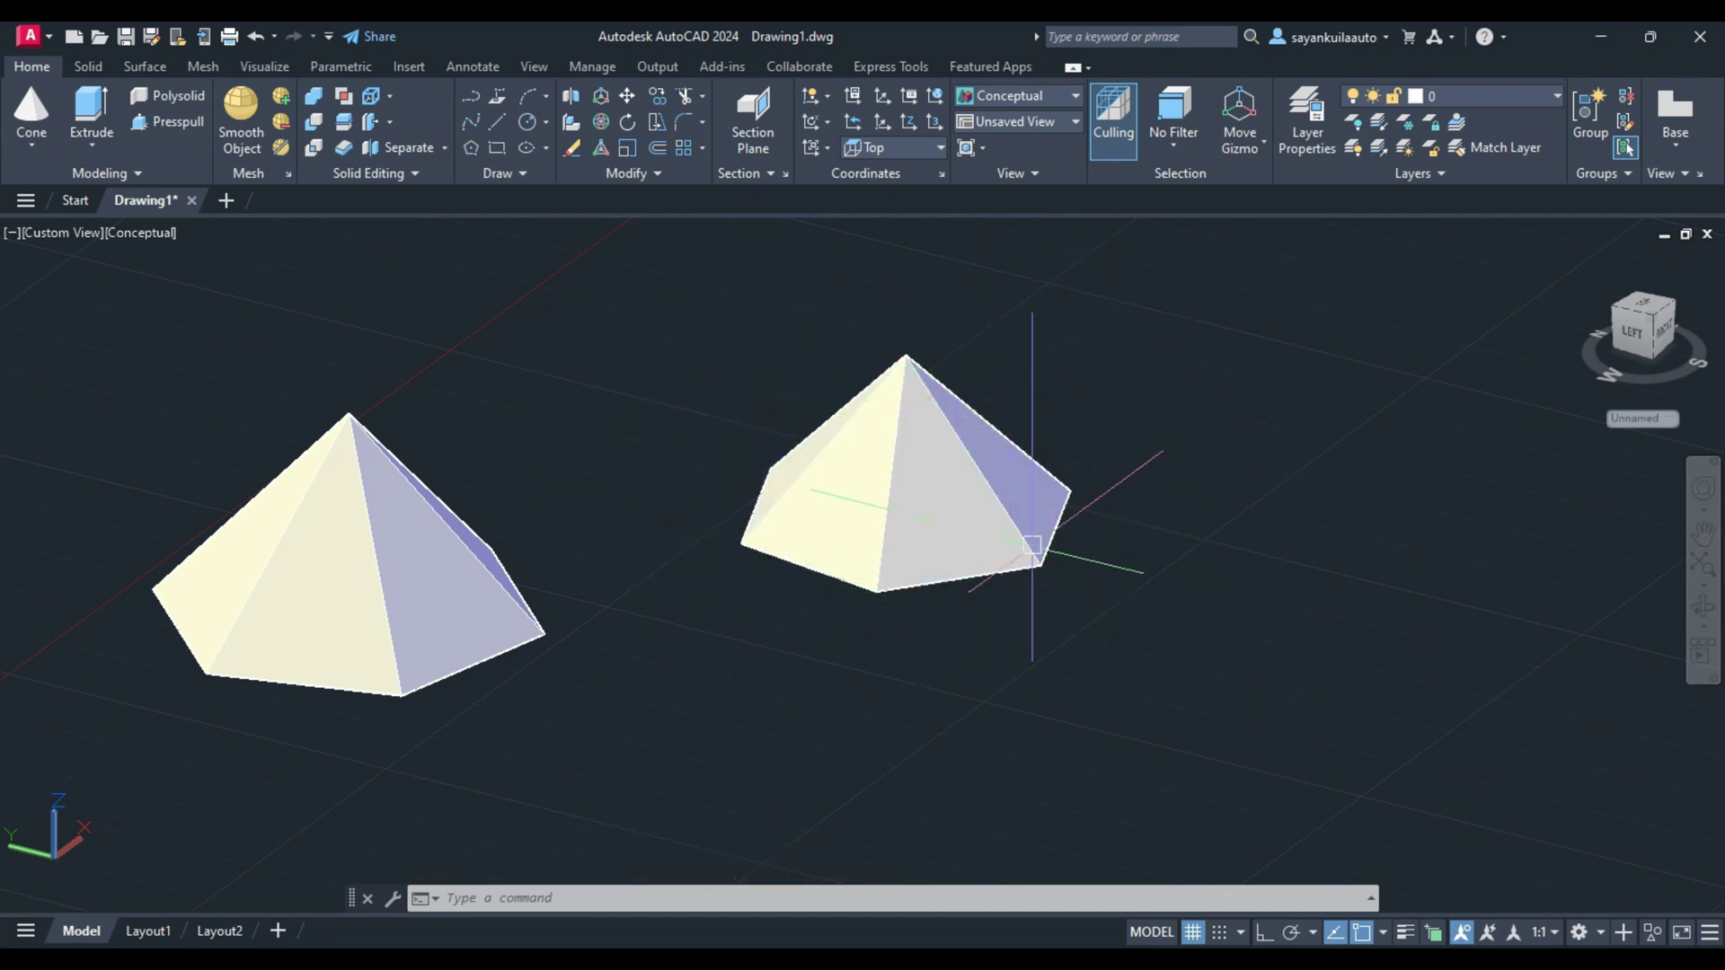
scroll(943, 488, down, 2)
scroll(520, 552, up, 1)
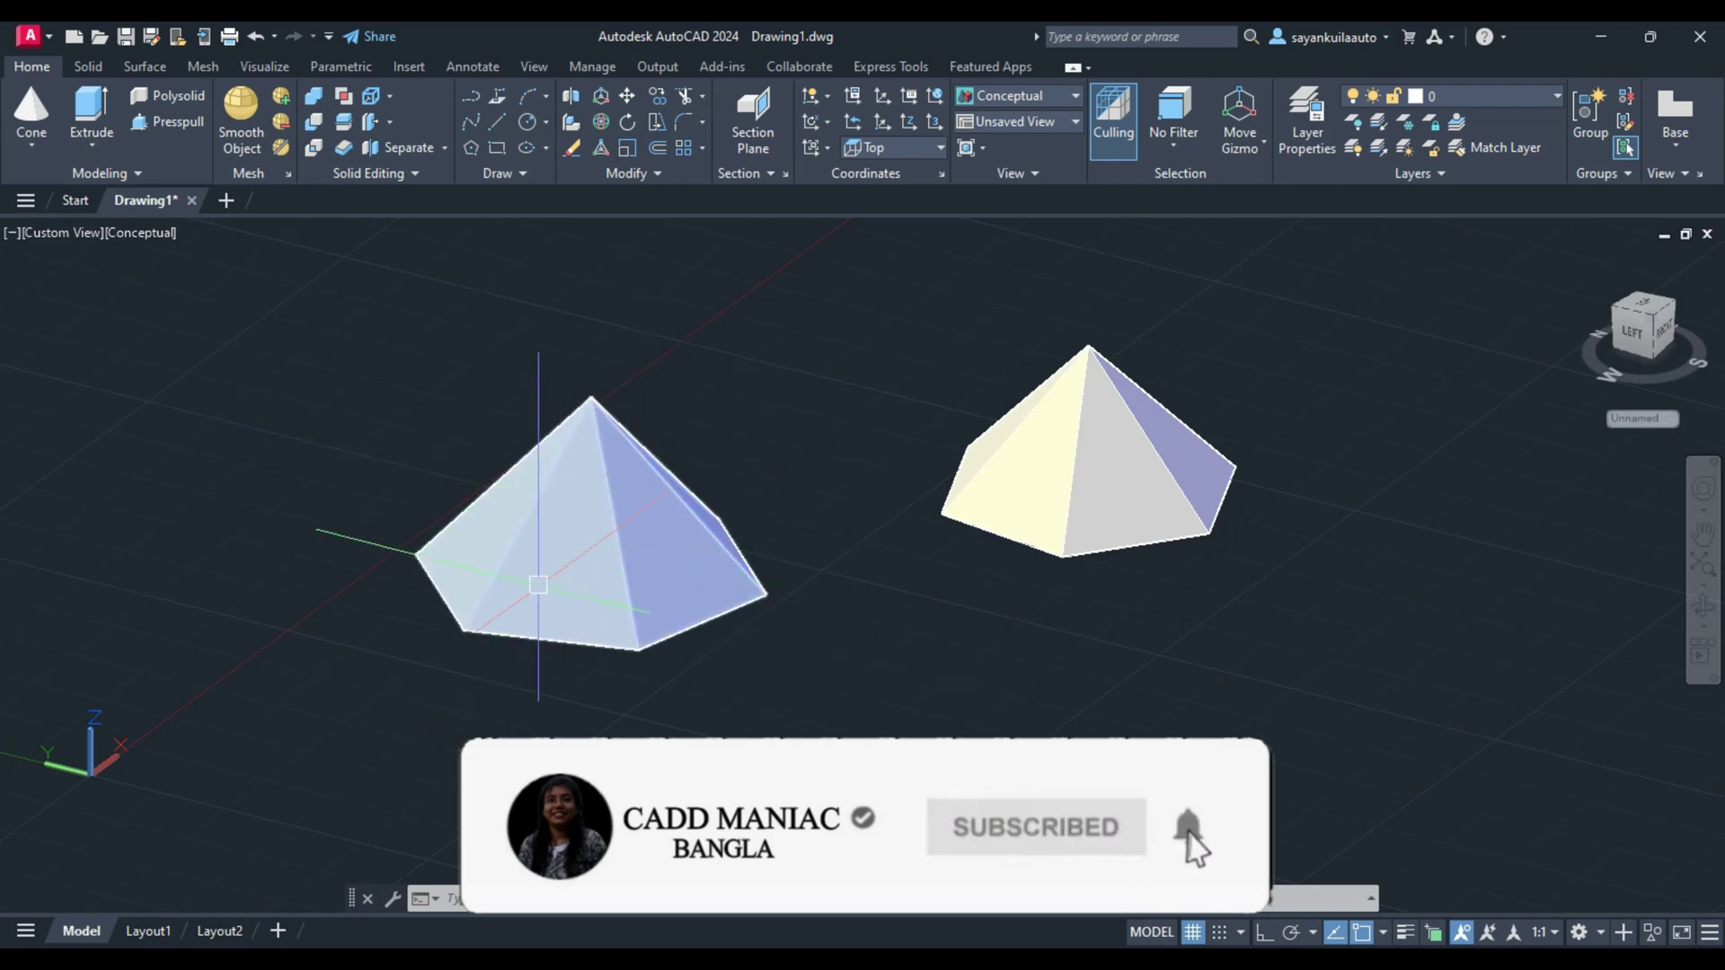
scroll(530, 585, down, 2)
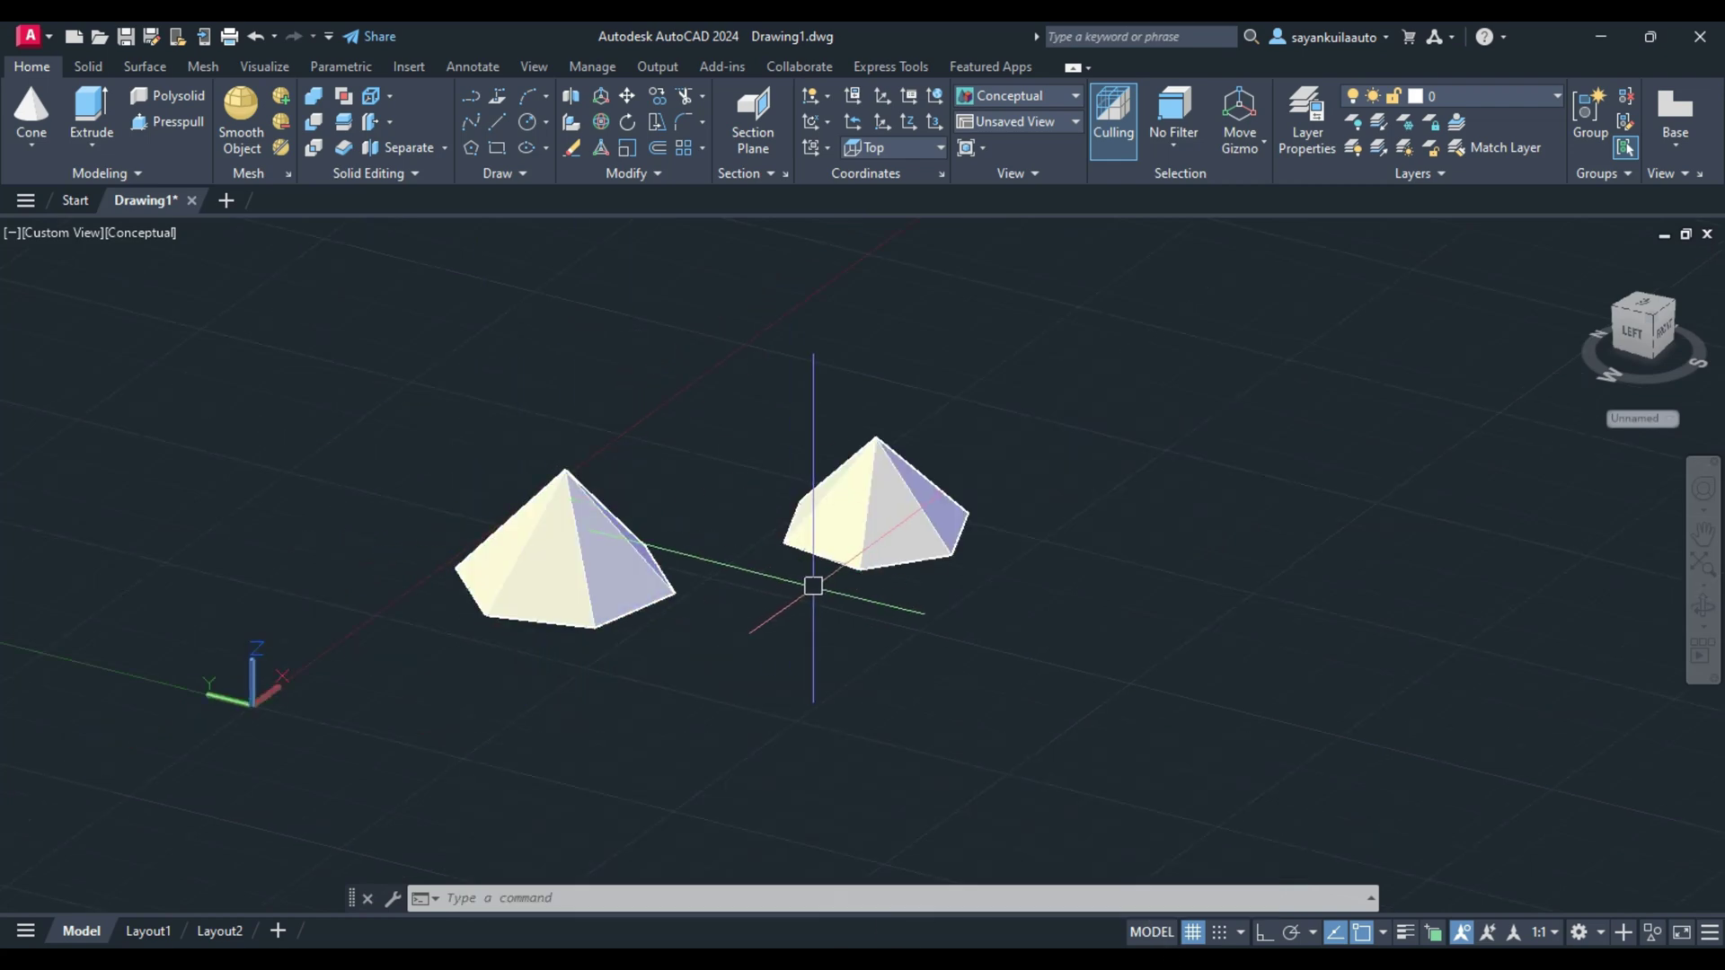
scroll(579, 439, down, 2)
Draw a six-sided truncated pyramid with picked base radius, top radius and height.
key(Return)
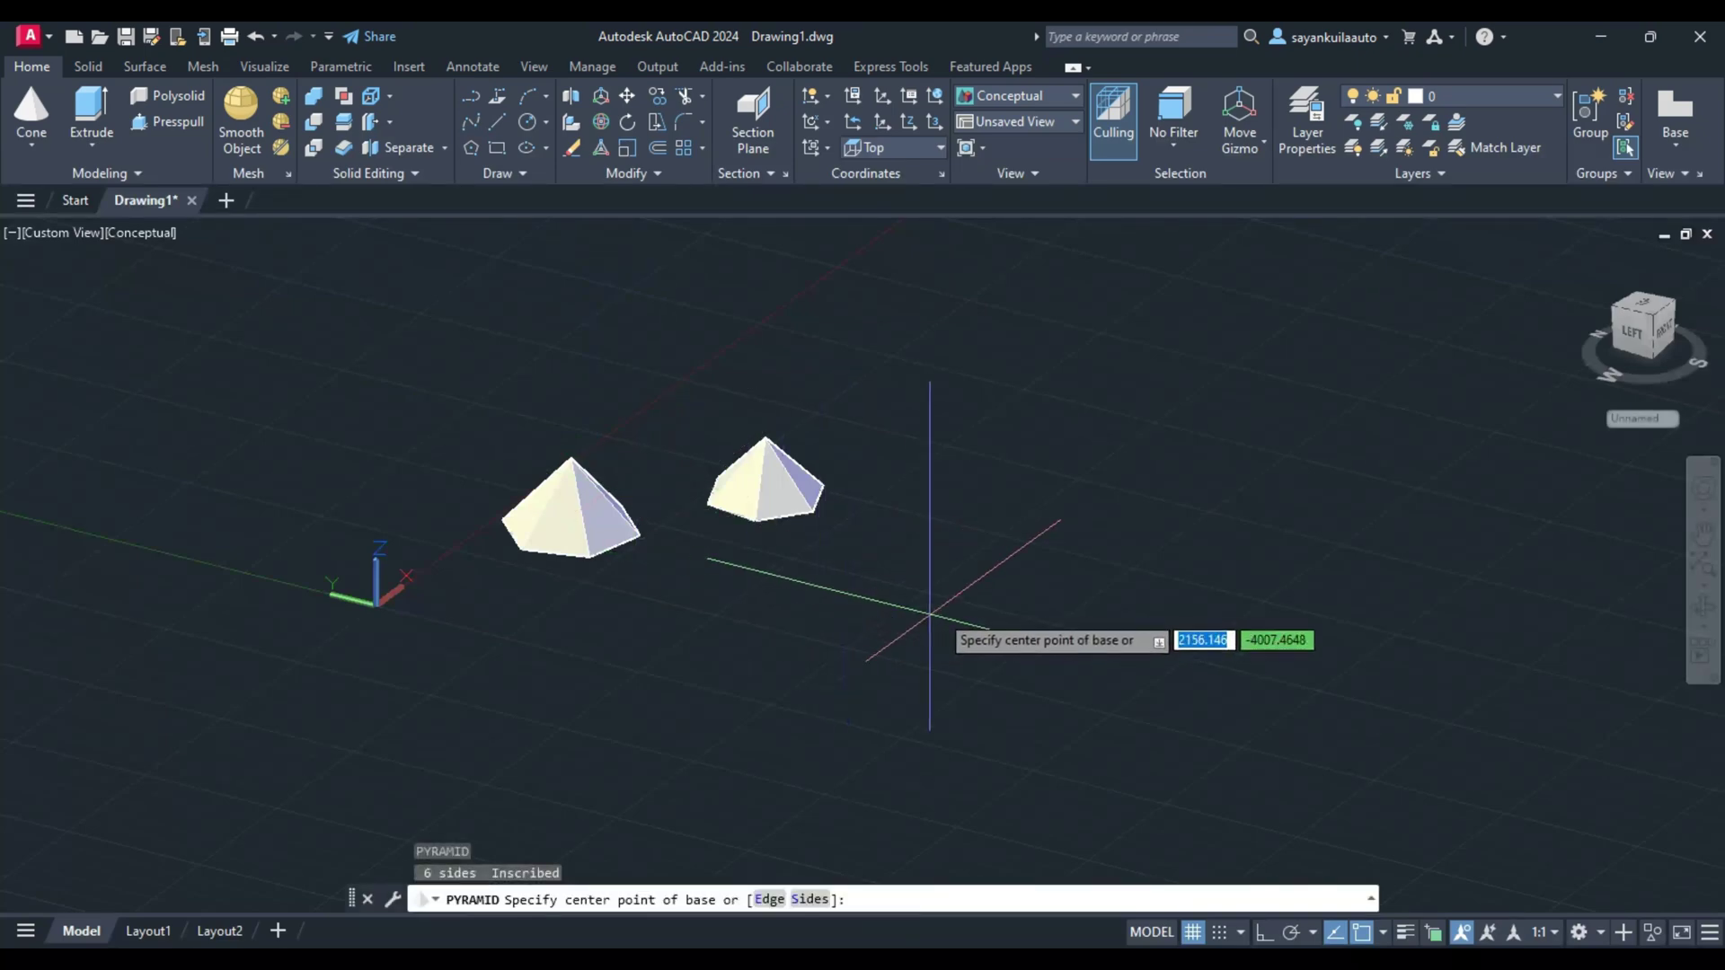
click(1020, 539)
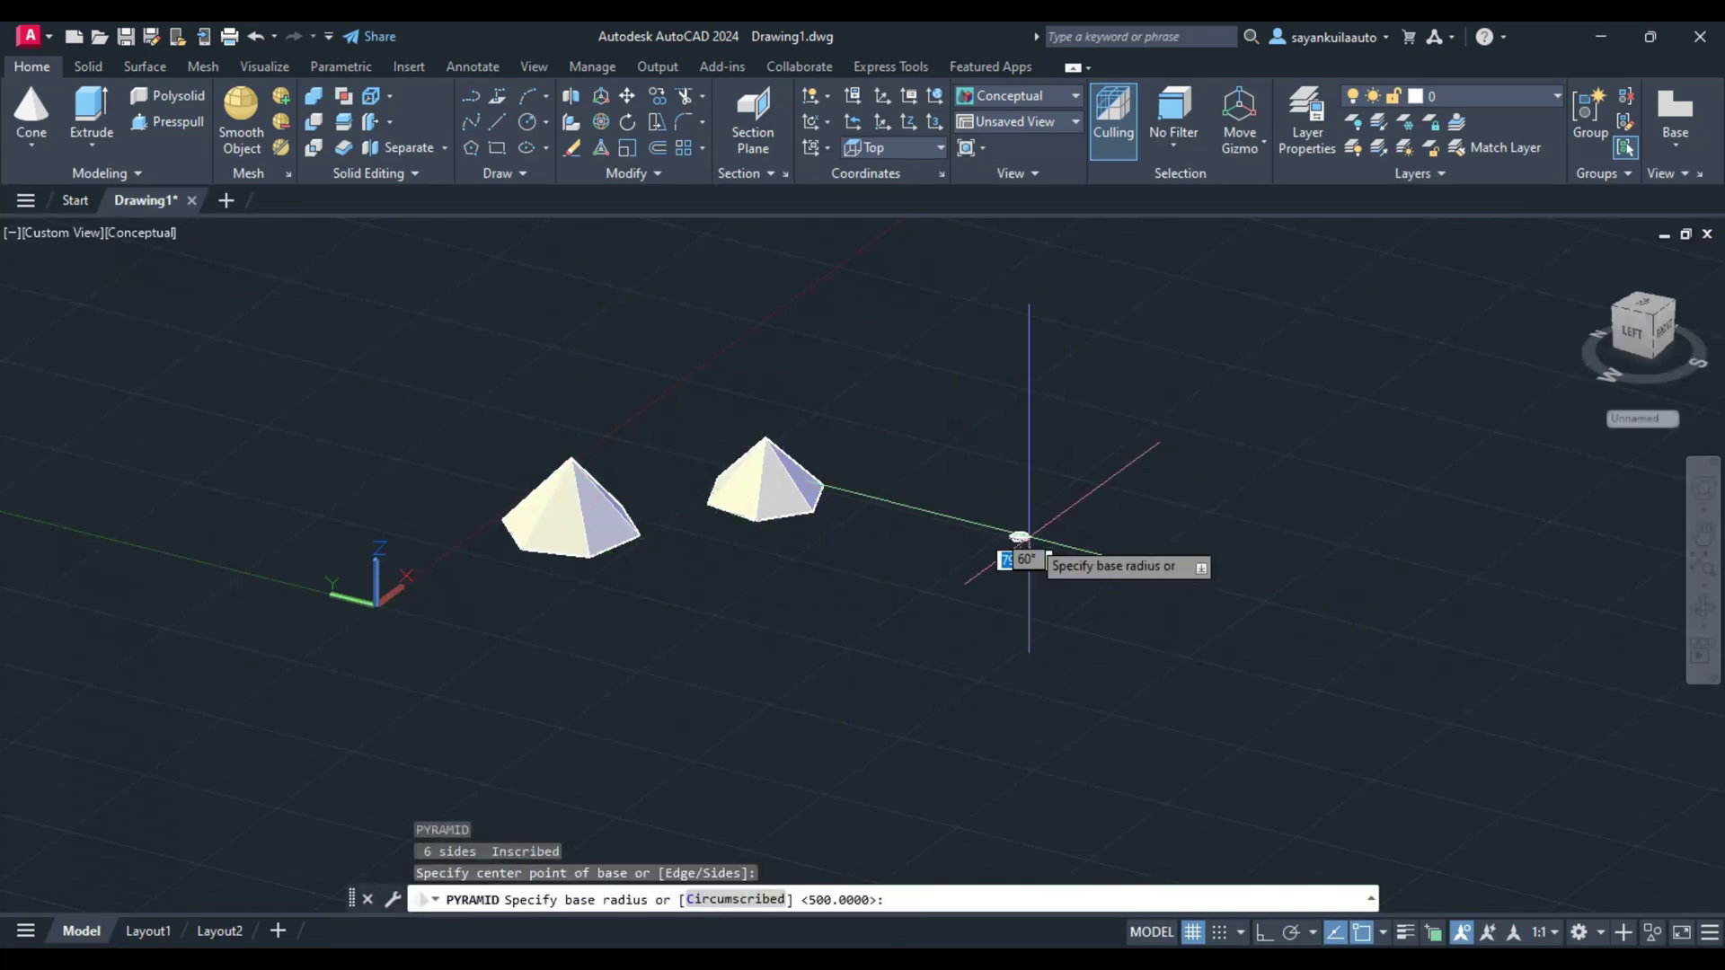
click(1086, 549)
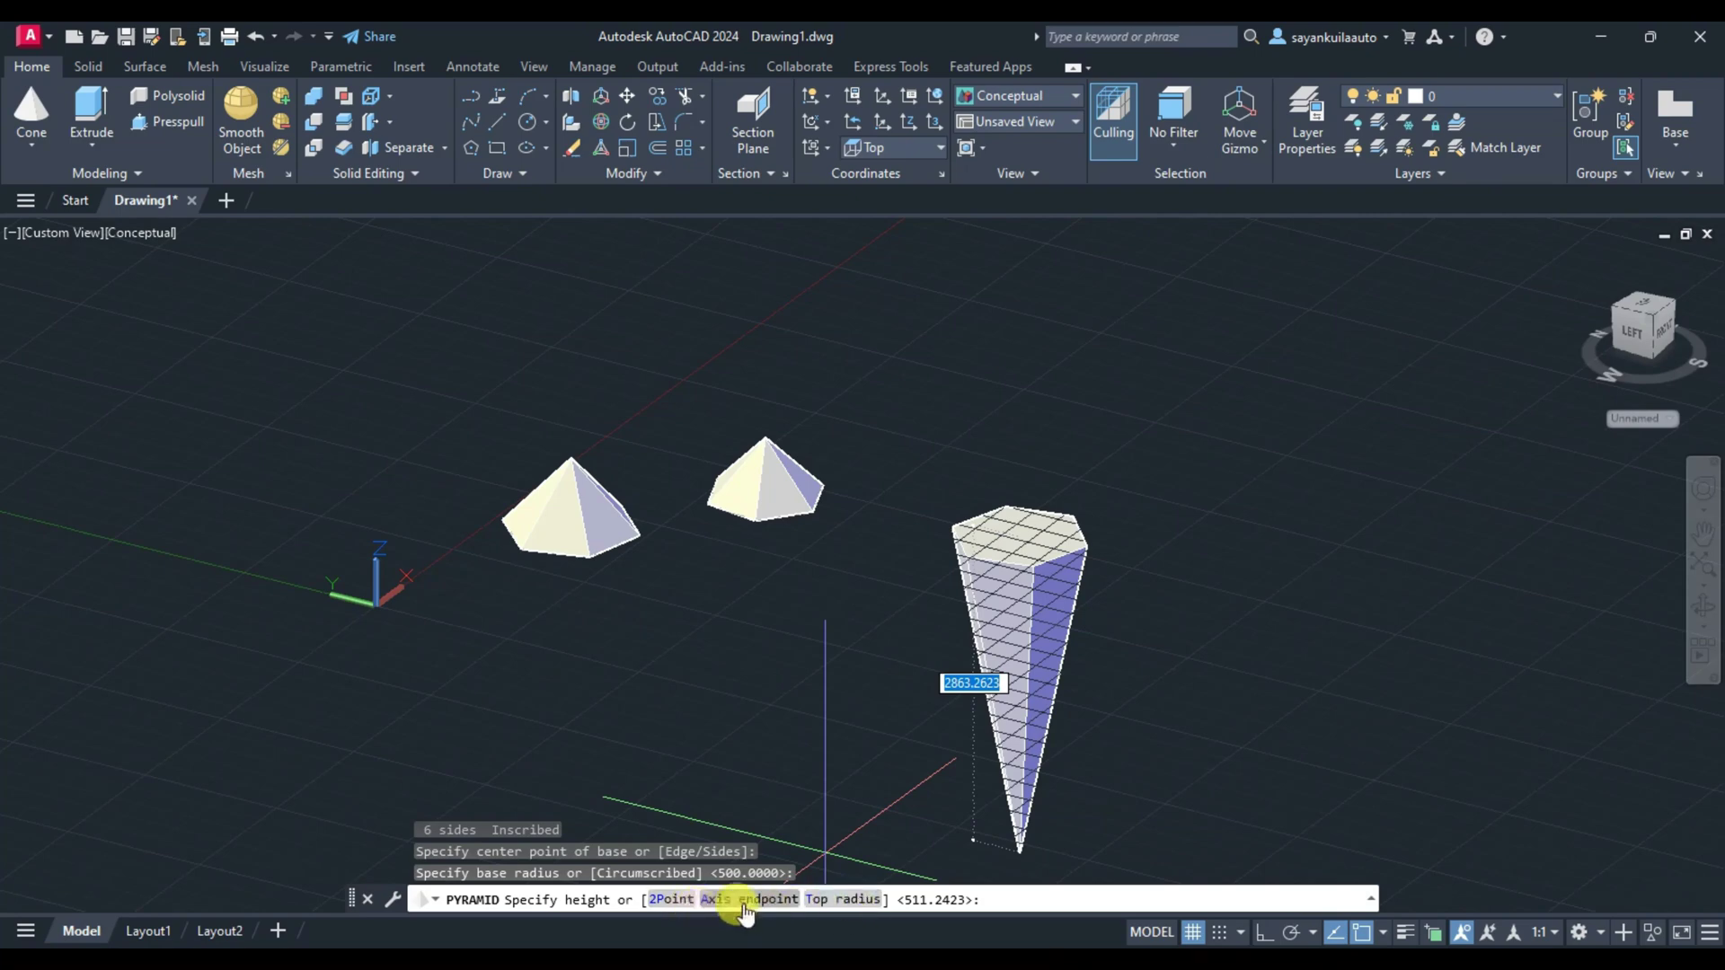
click(820, 899)
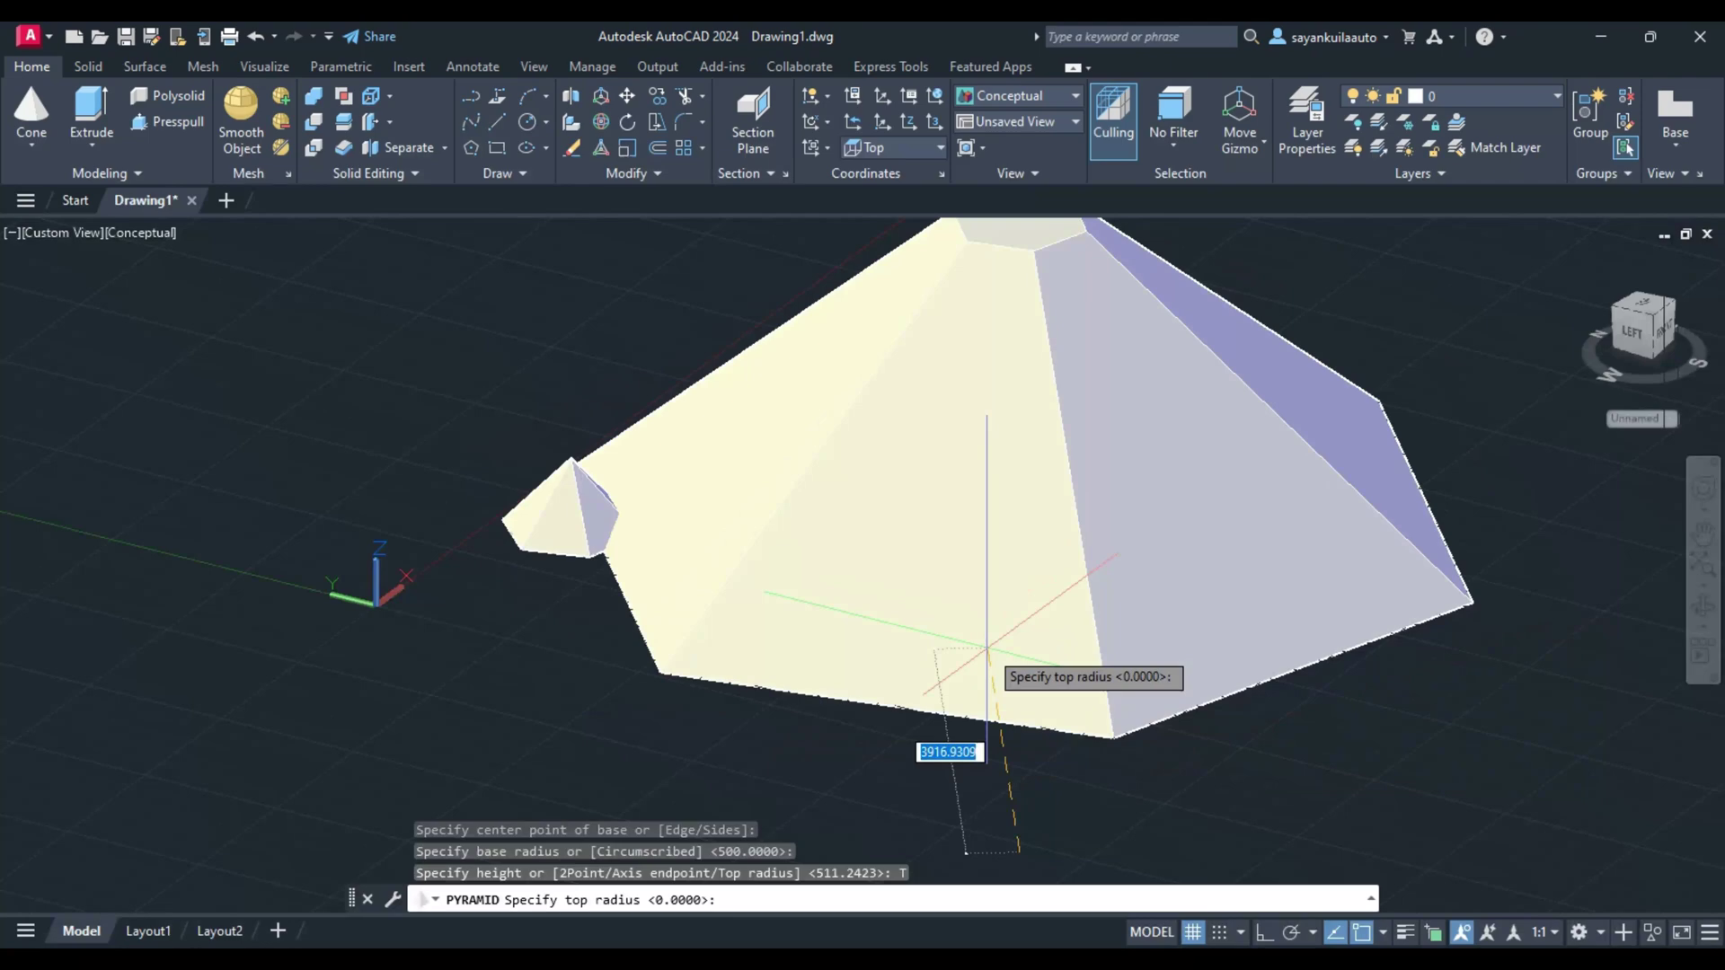
click(1024, 825)
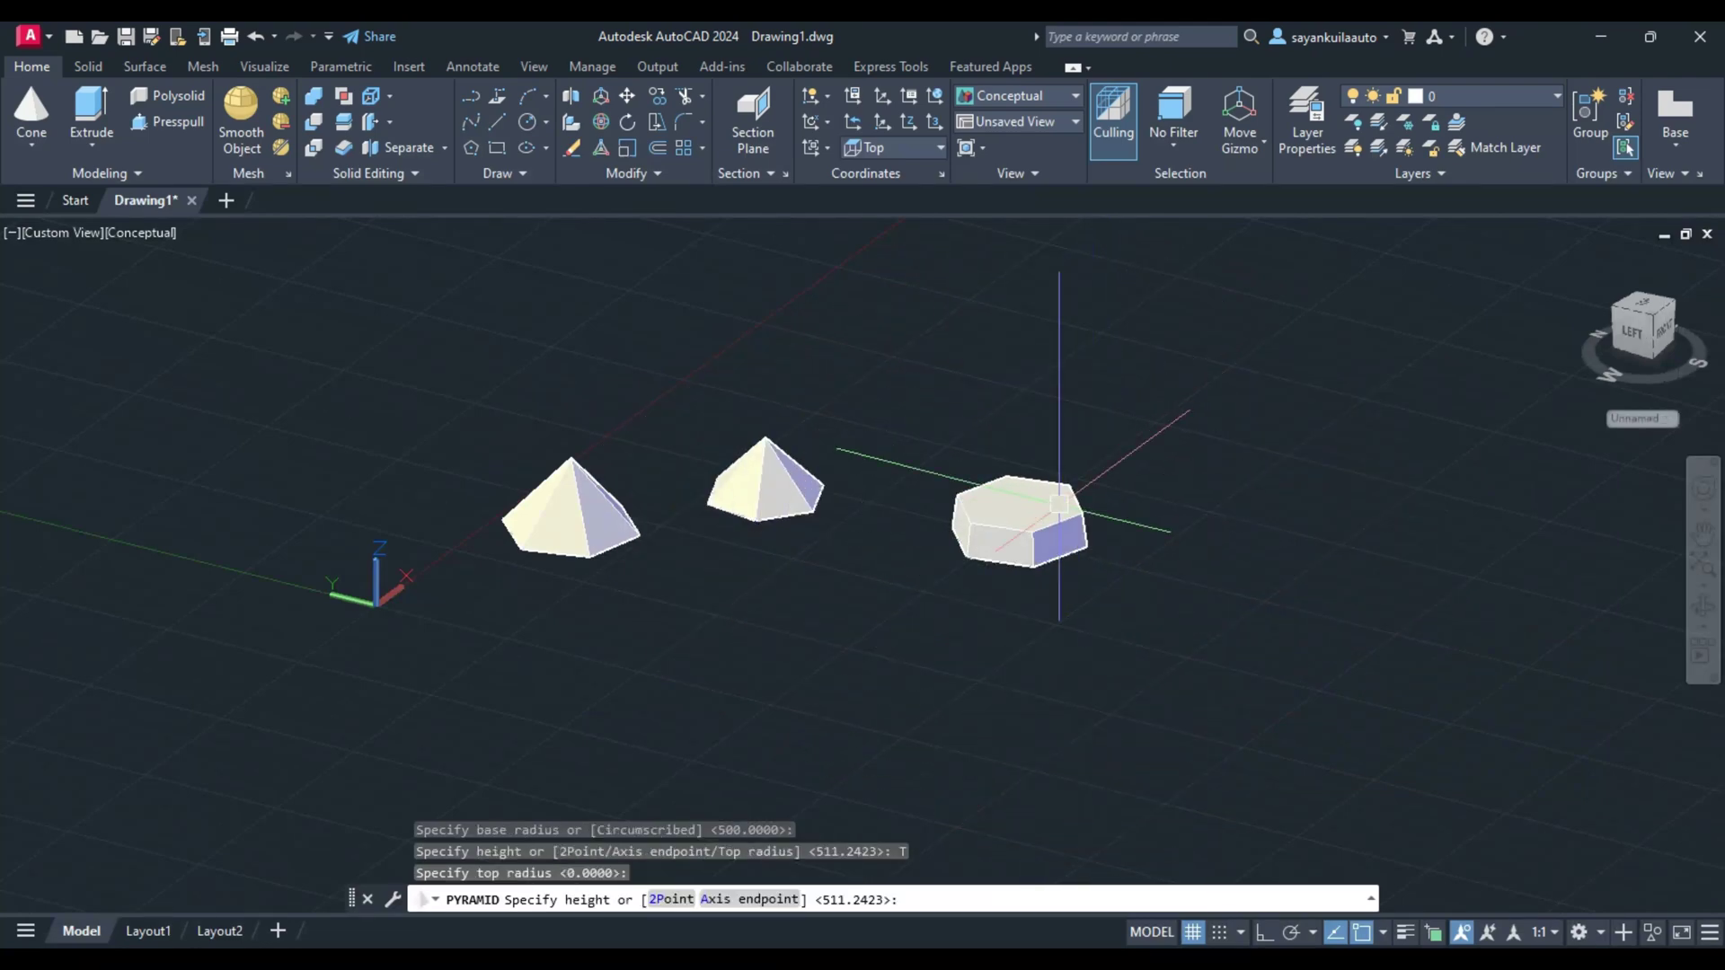
click(1060, 521)
scroll(1060, 525, up, 3)
scroll(1060, 526, up, 2)
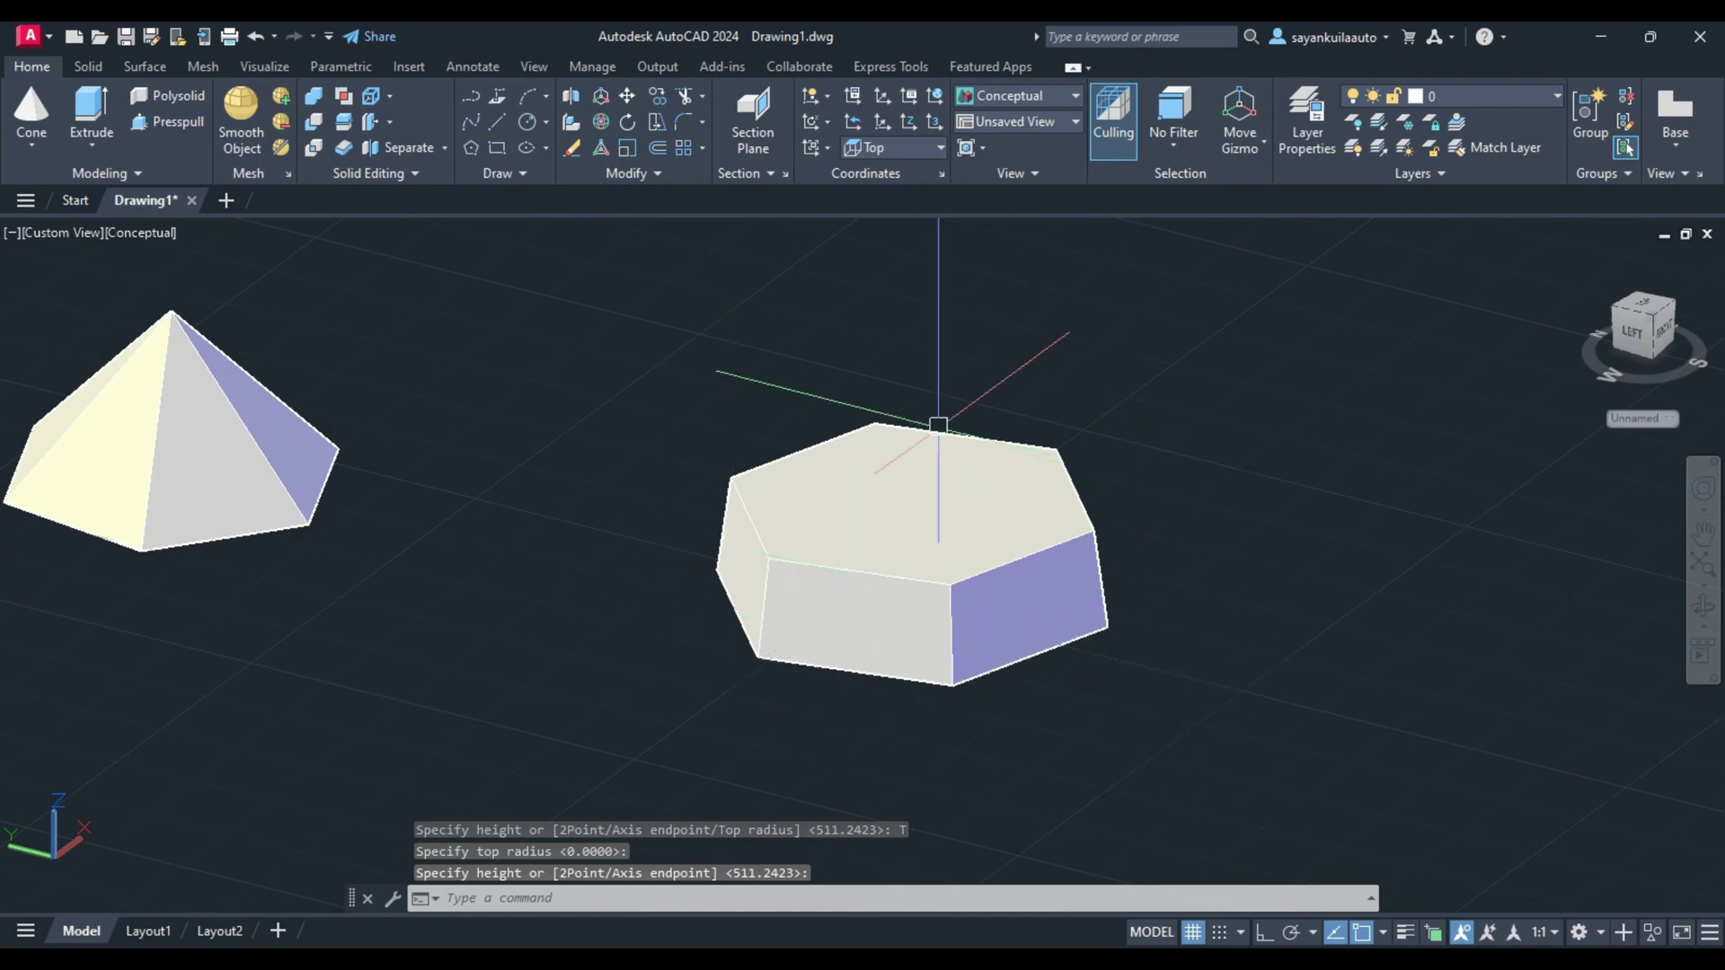
scroll(757, 516, down, 3)
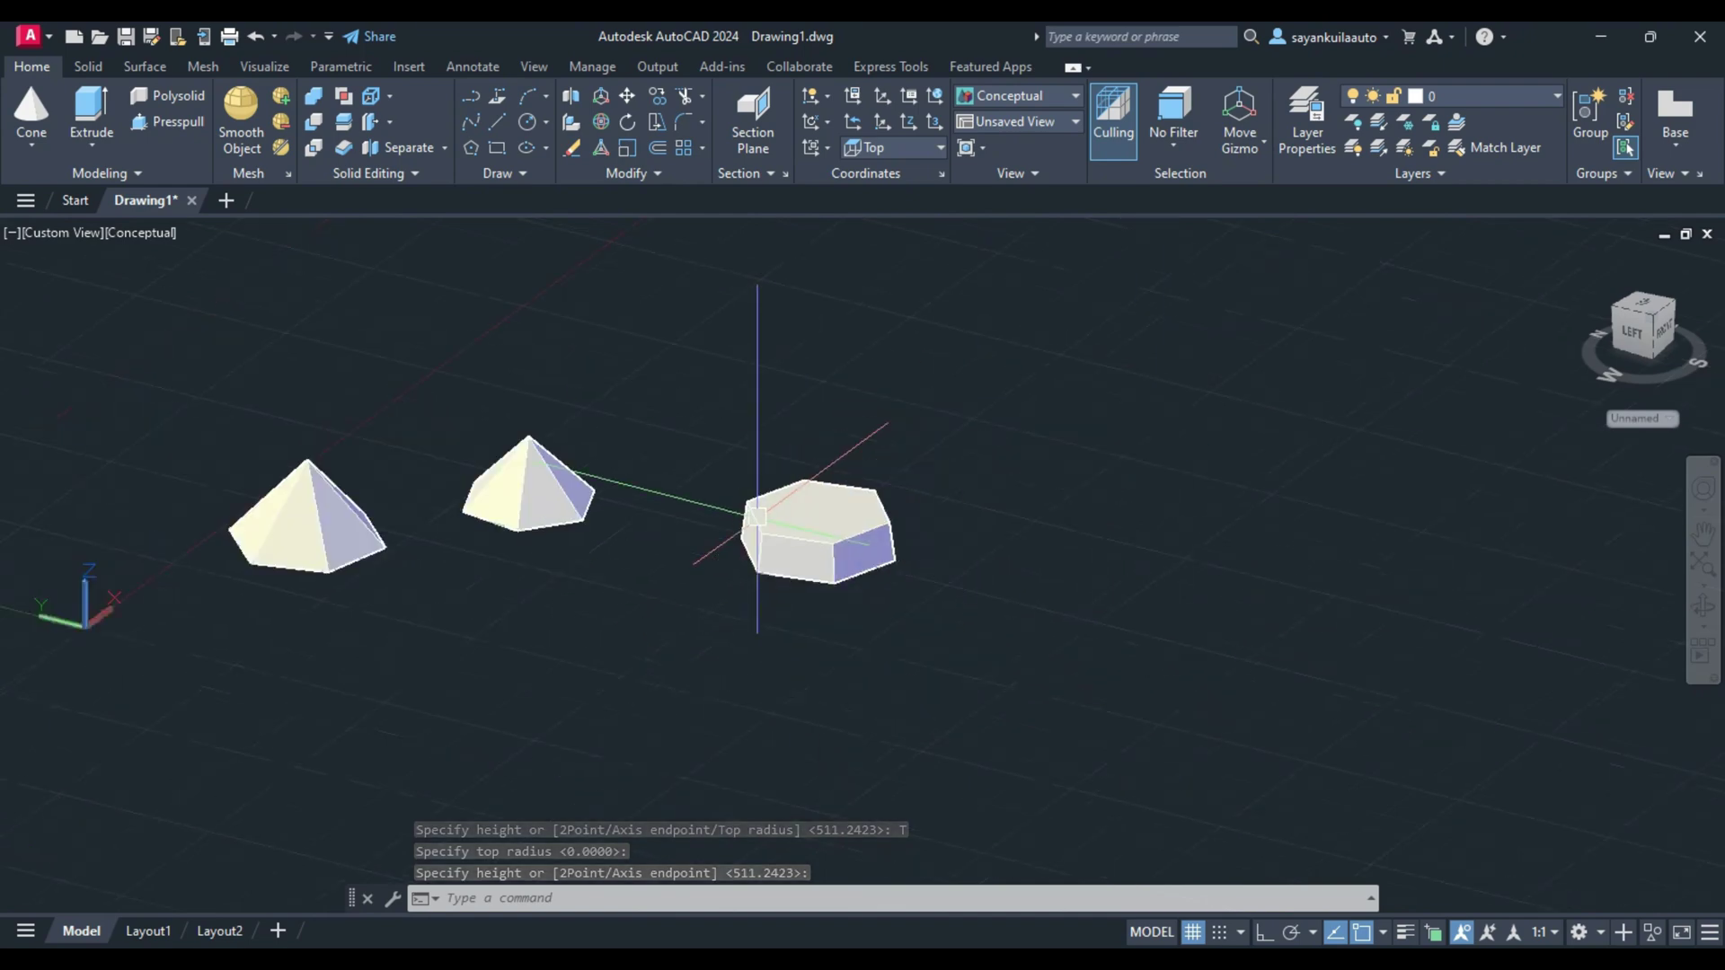
scroll(757, 516, down, 2)
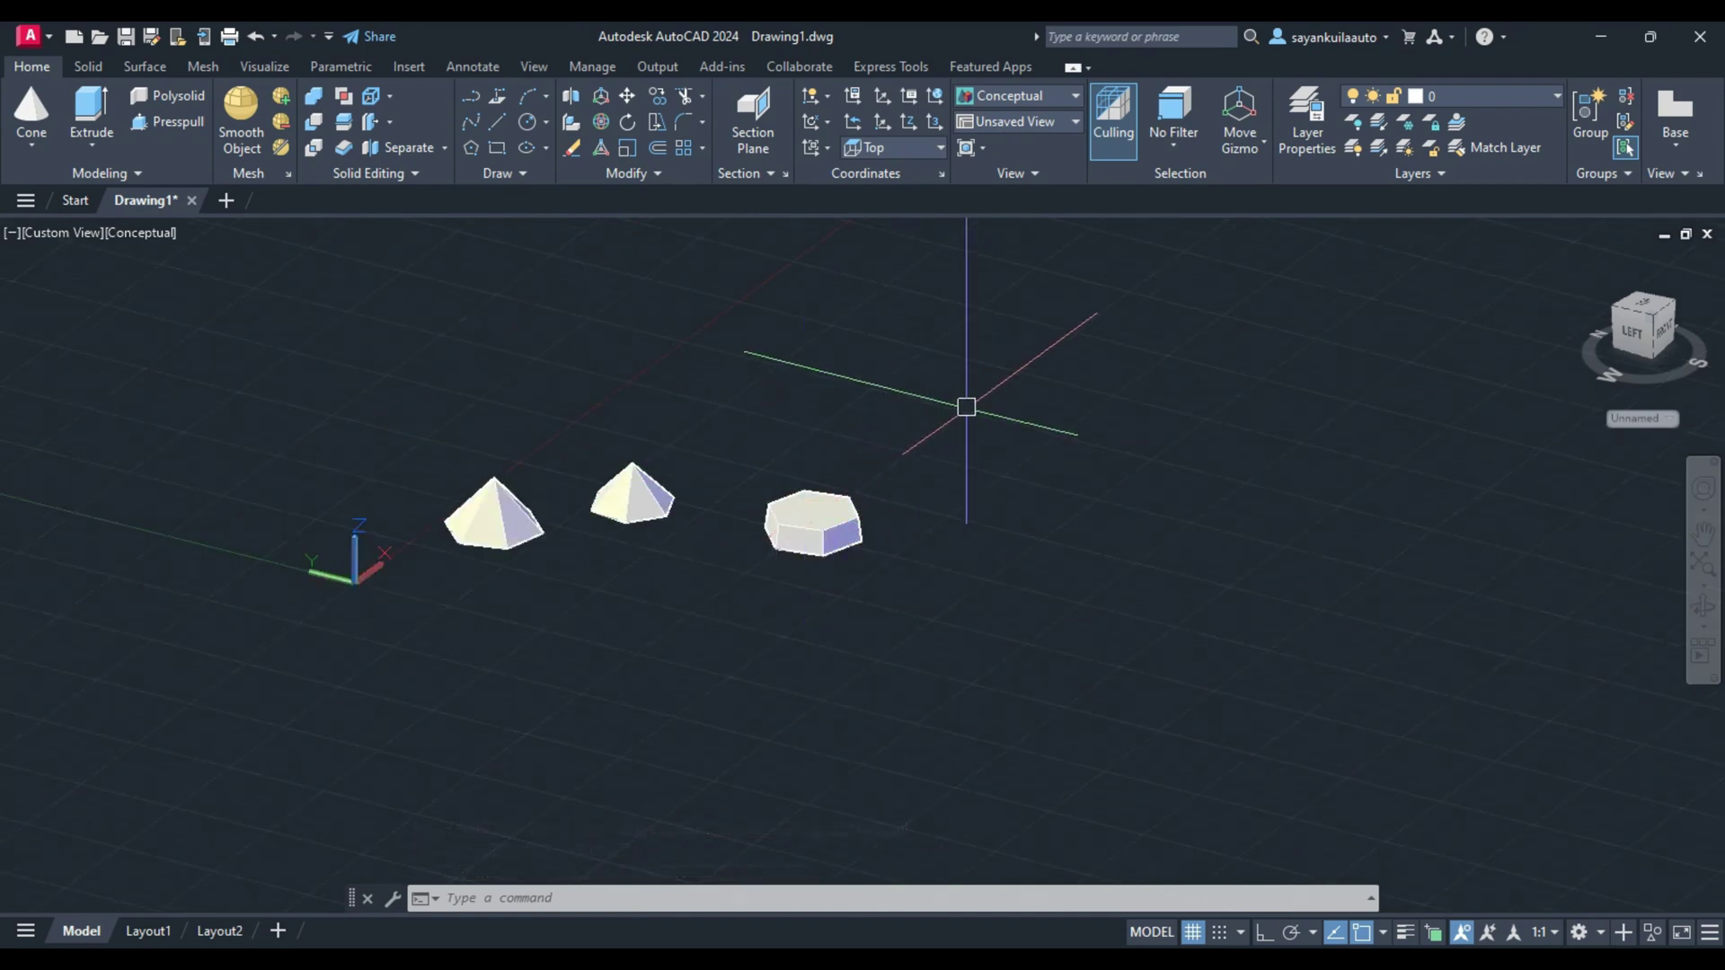
key(Return)
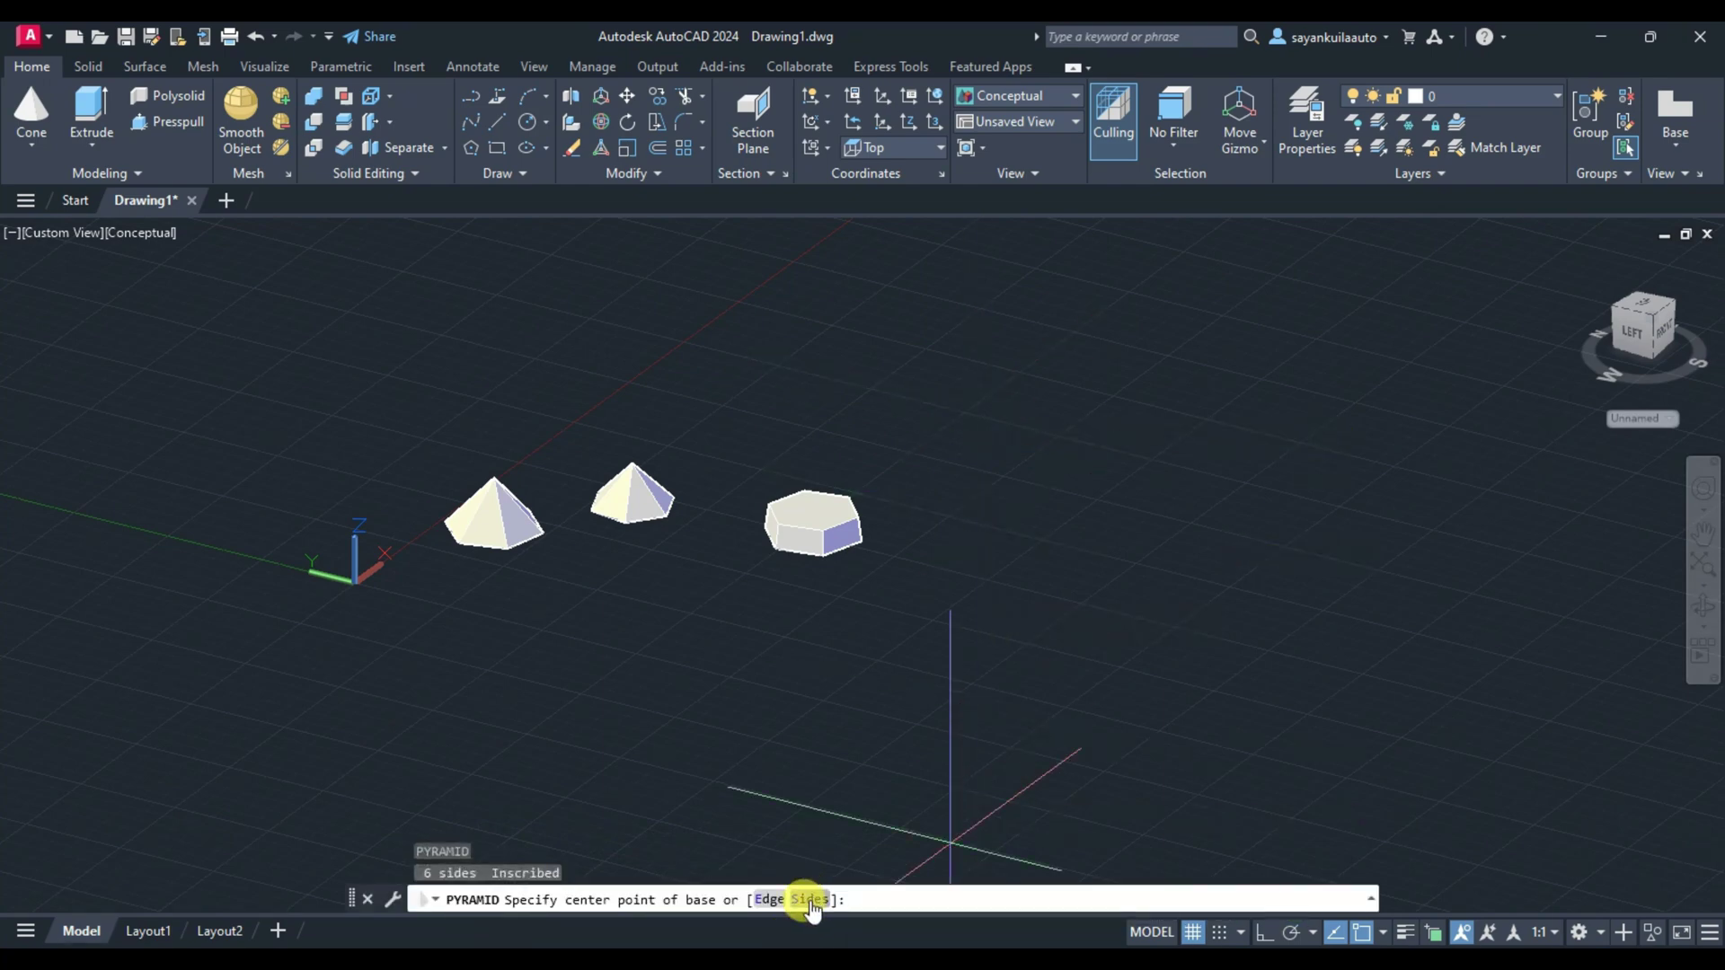
Draw a four-sided pyramid with picked centre, base size and height.
click(810, 899)
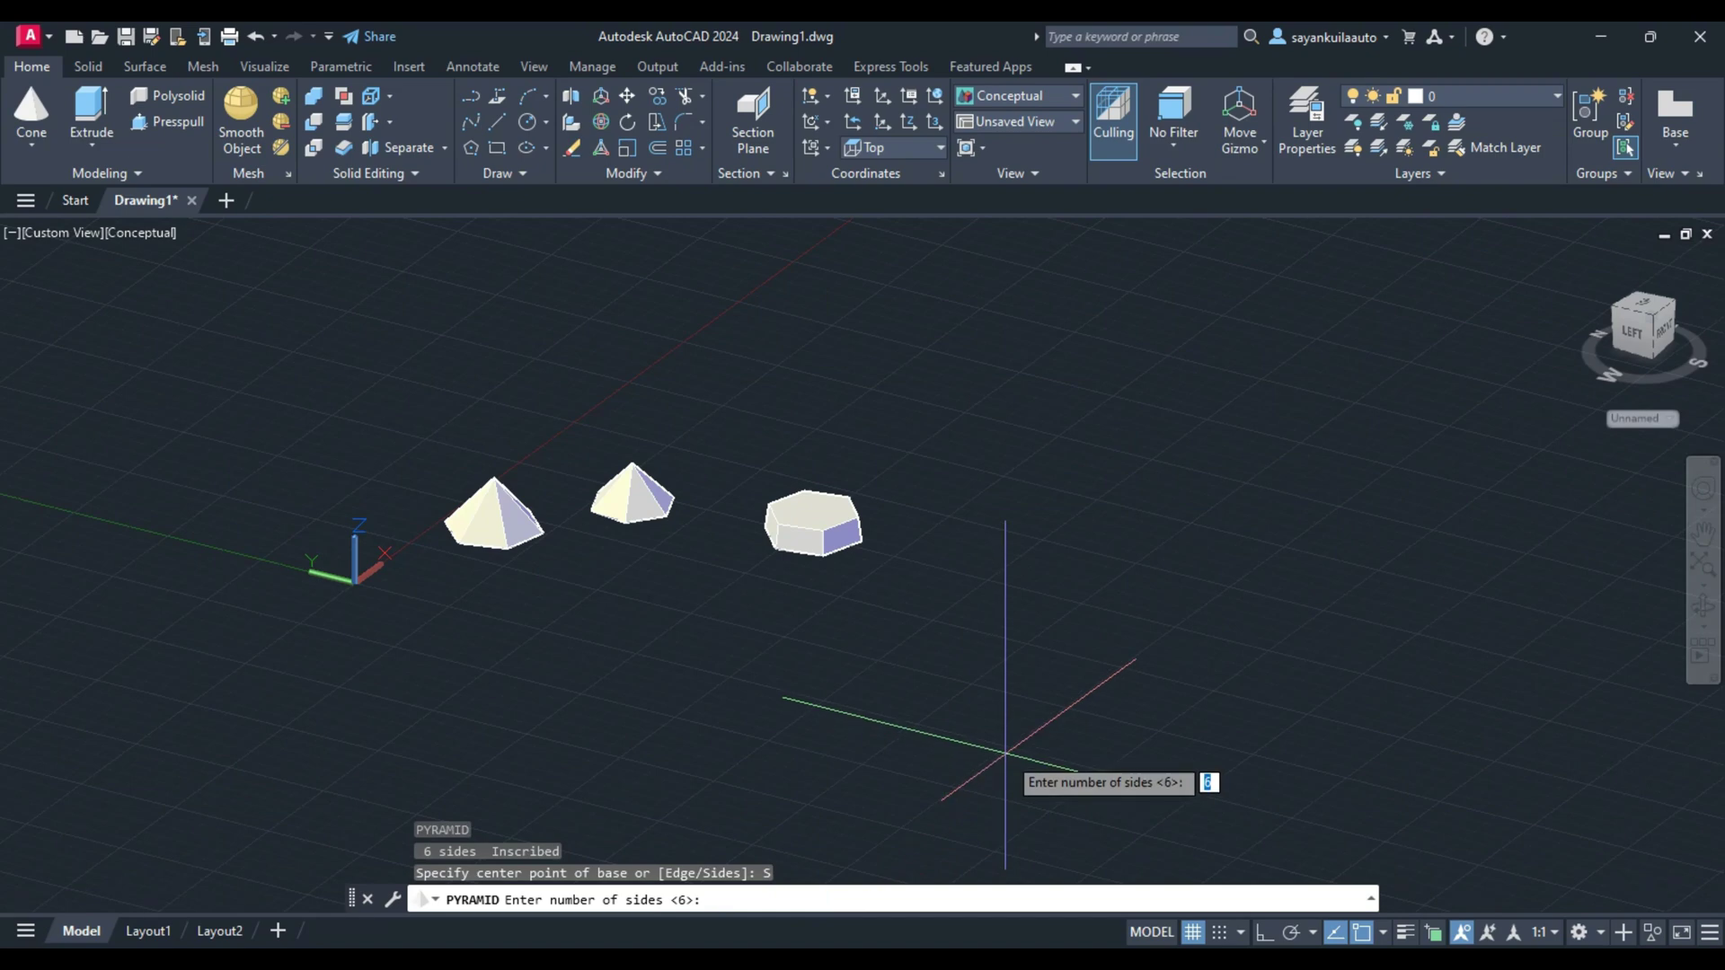
key(Return)
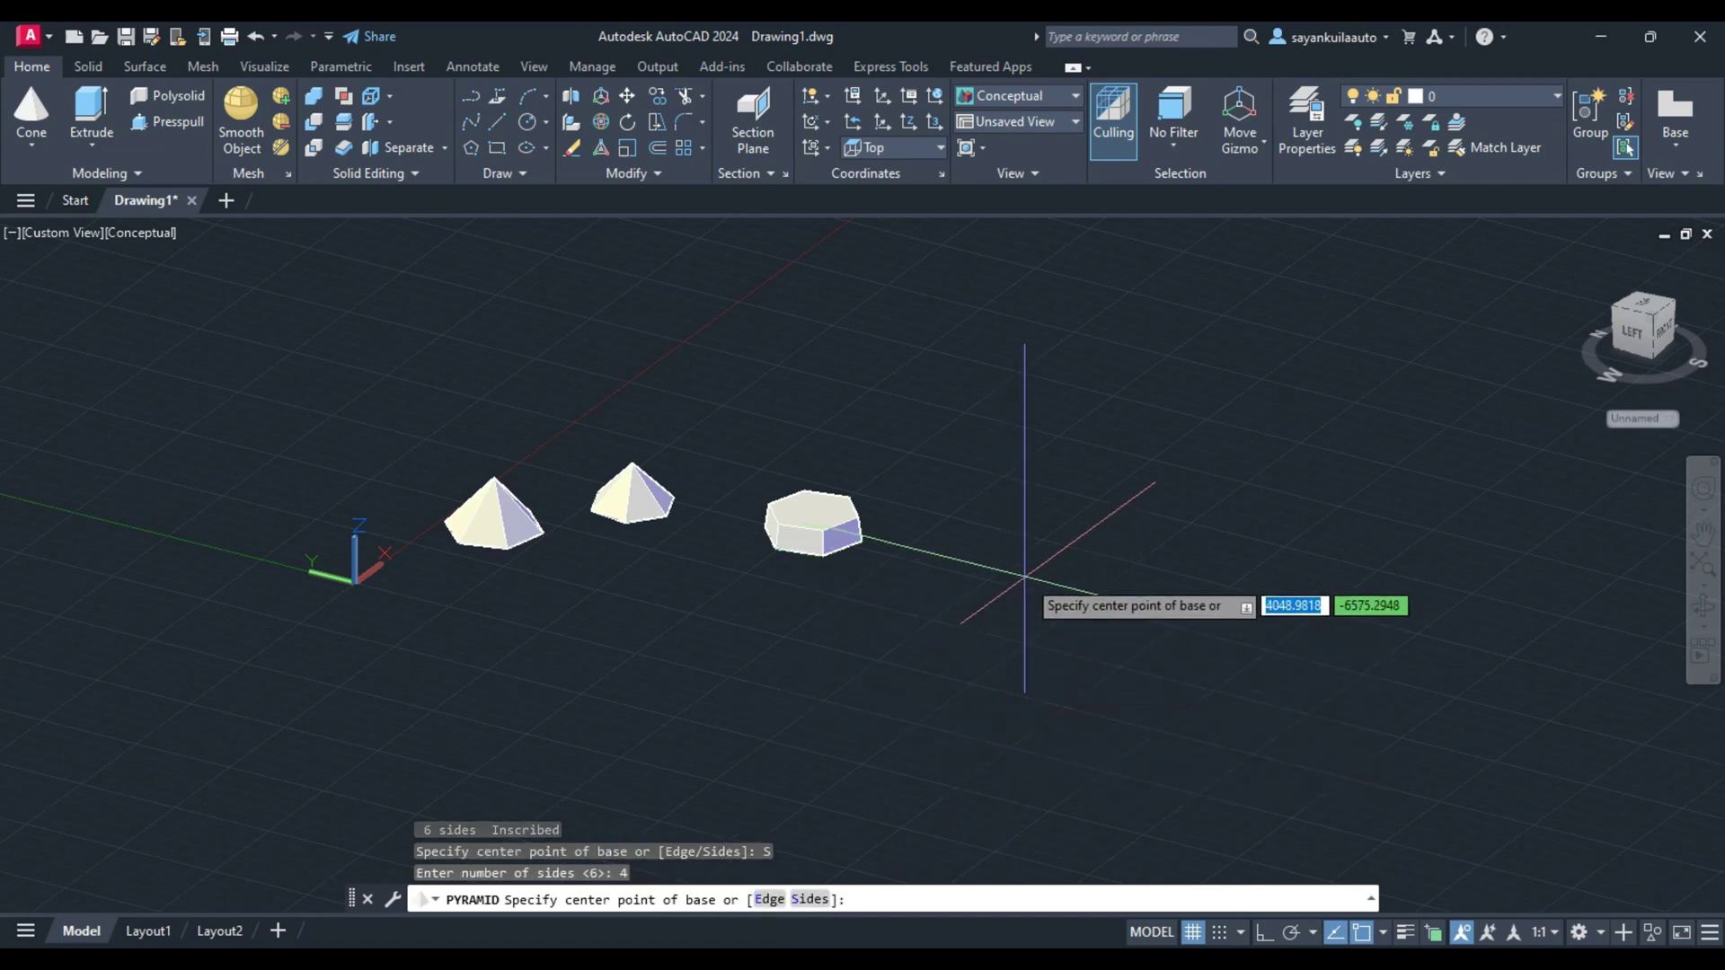
click(1024, 575)
scroll(1076, 575, up, 2)
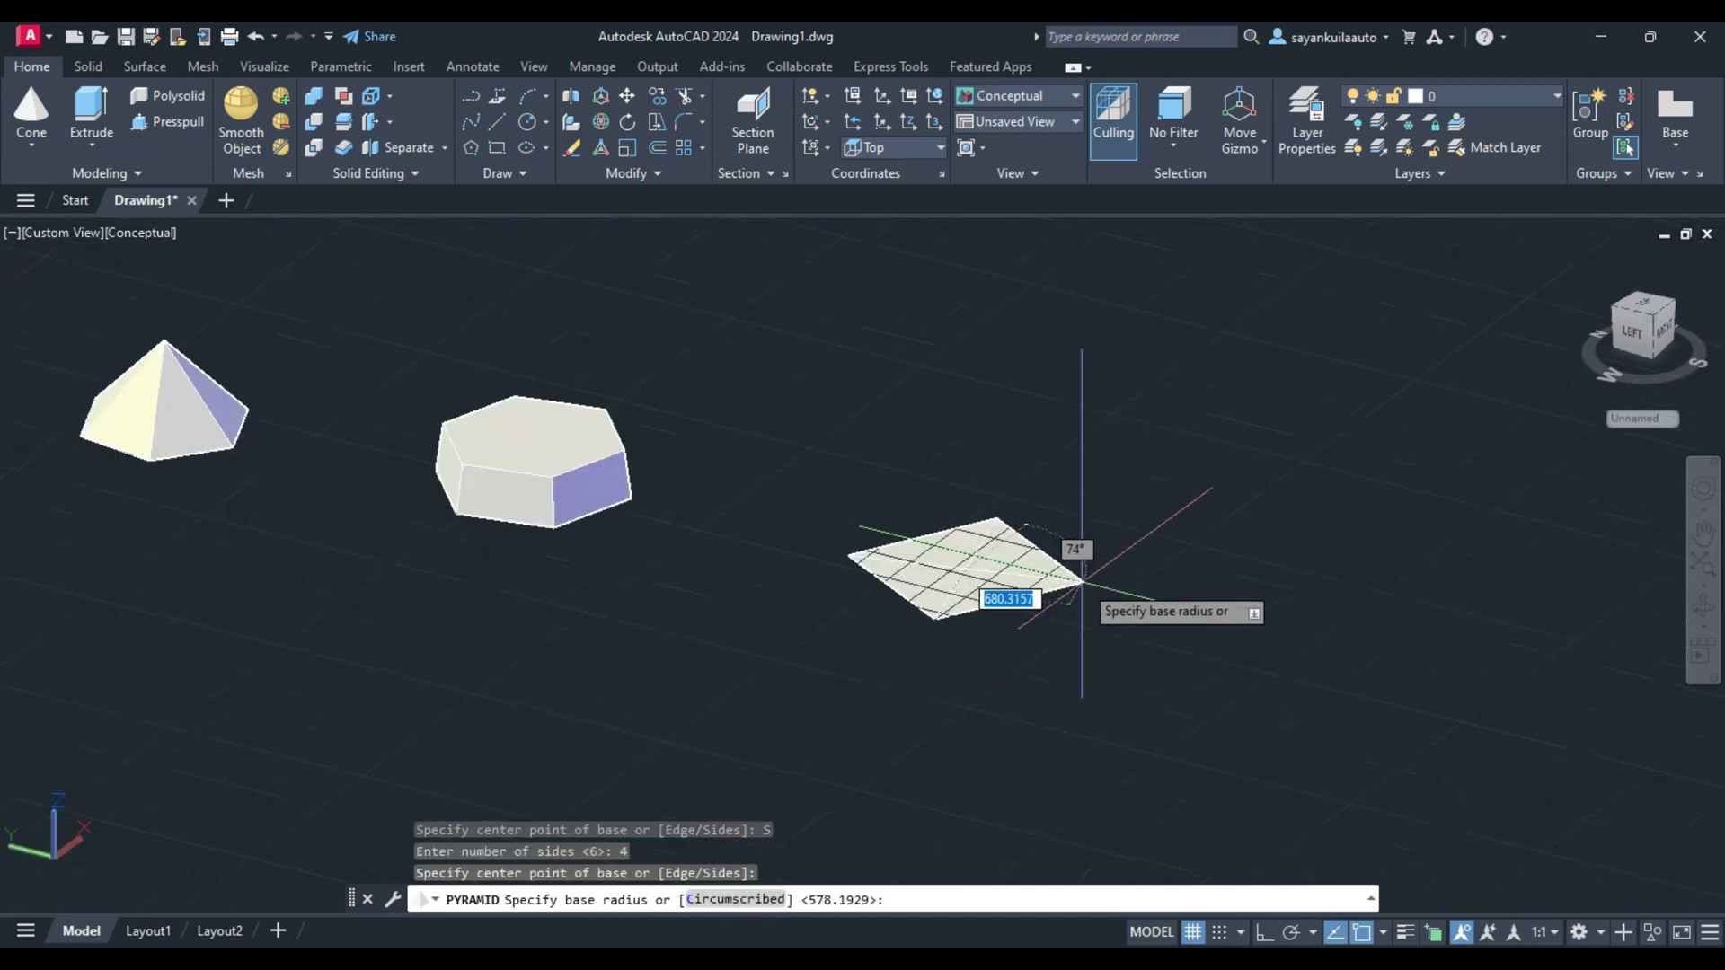
scroll(1082, 582, up, 3)
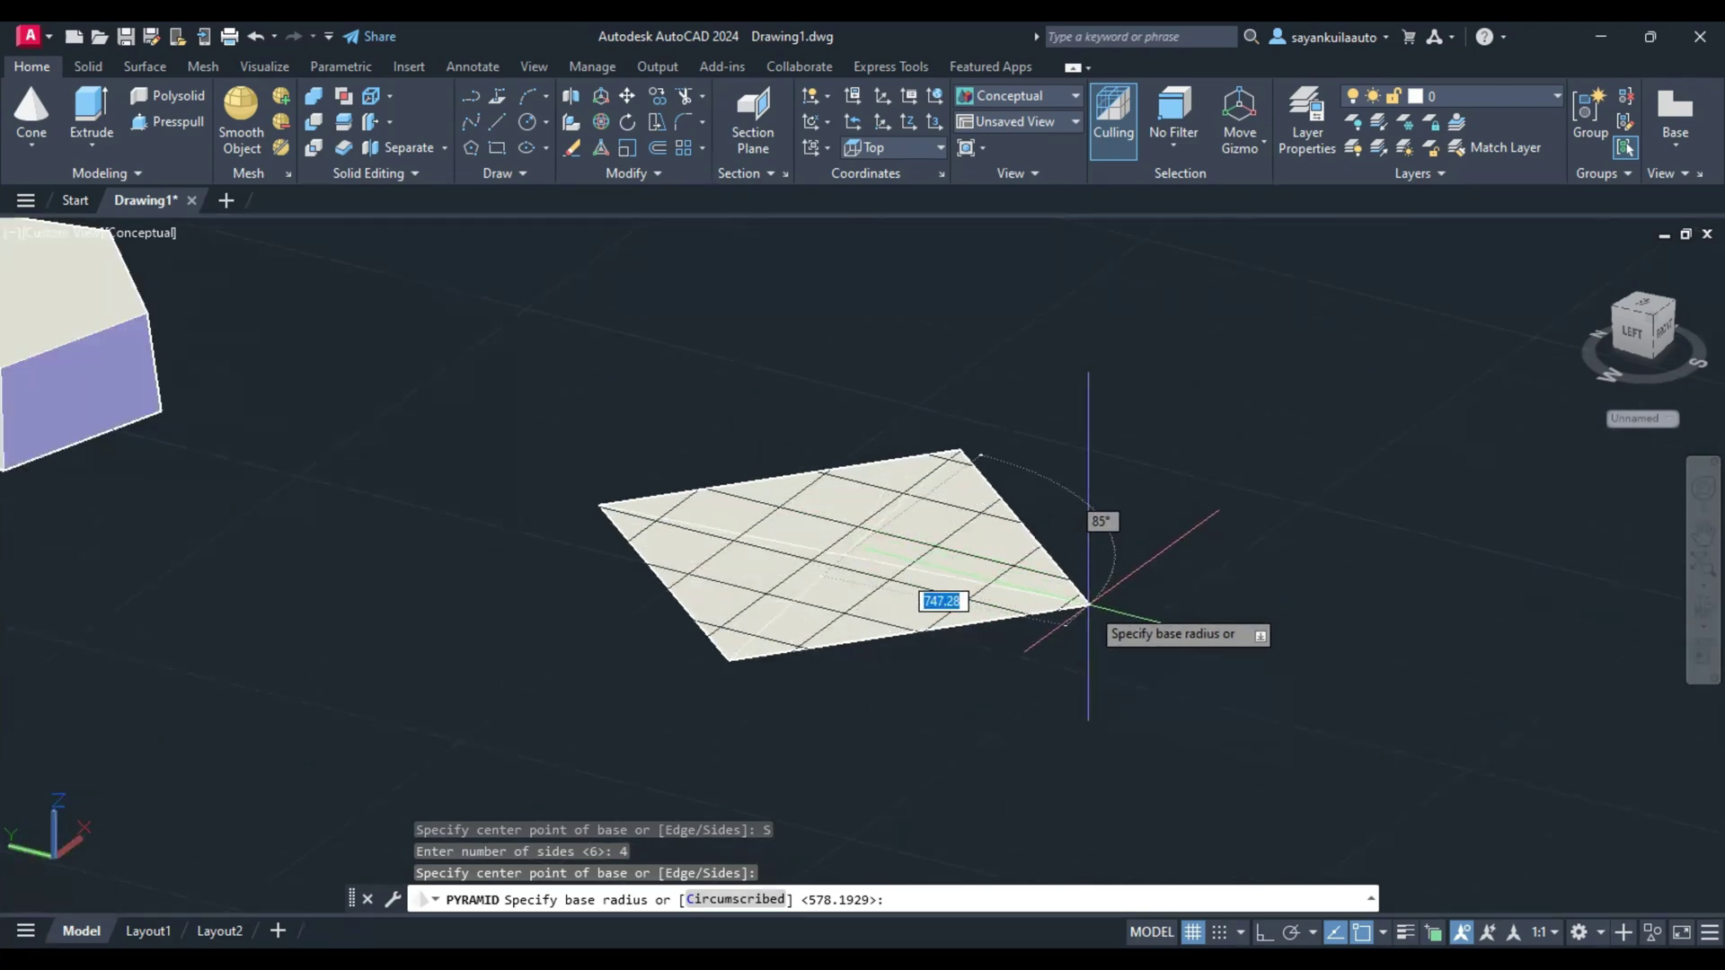
click(1088, 604)
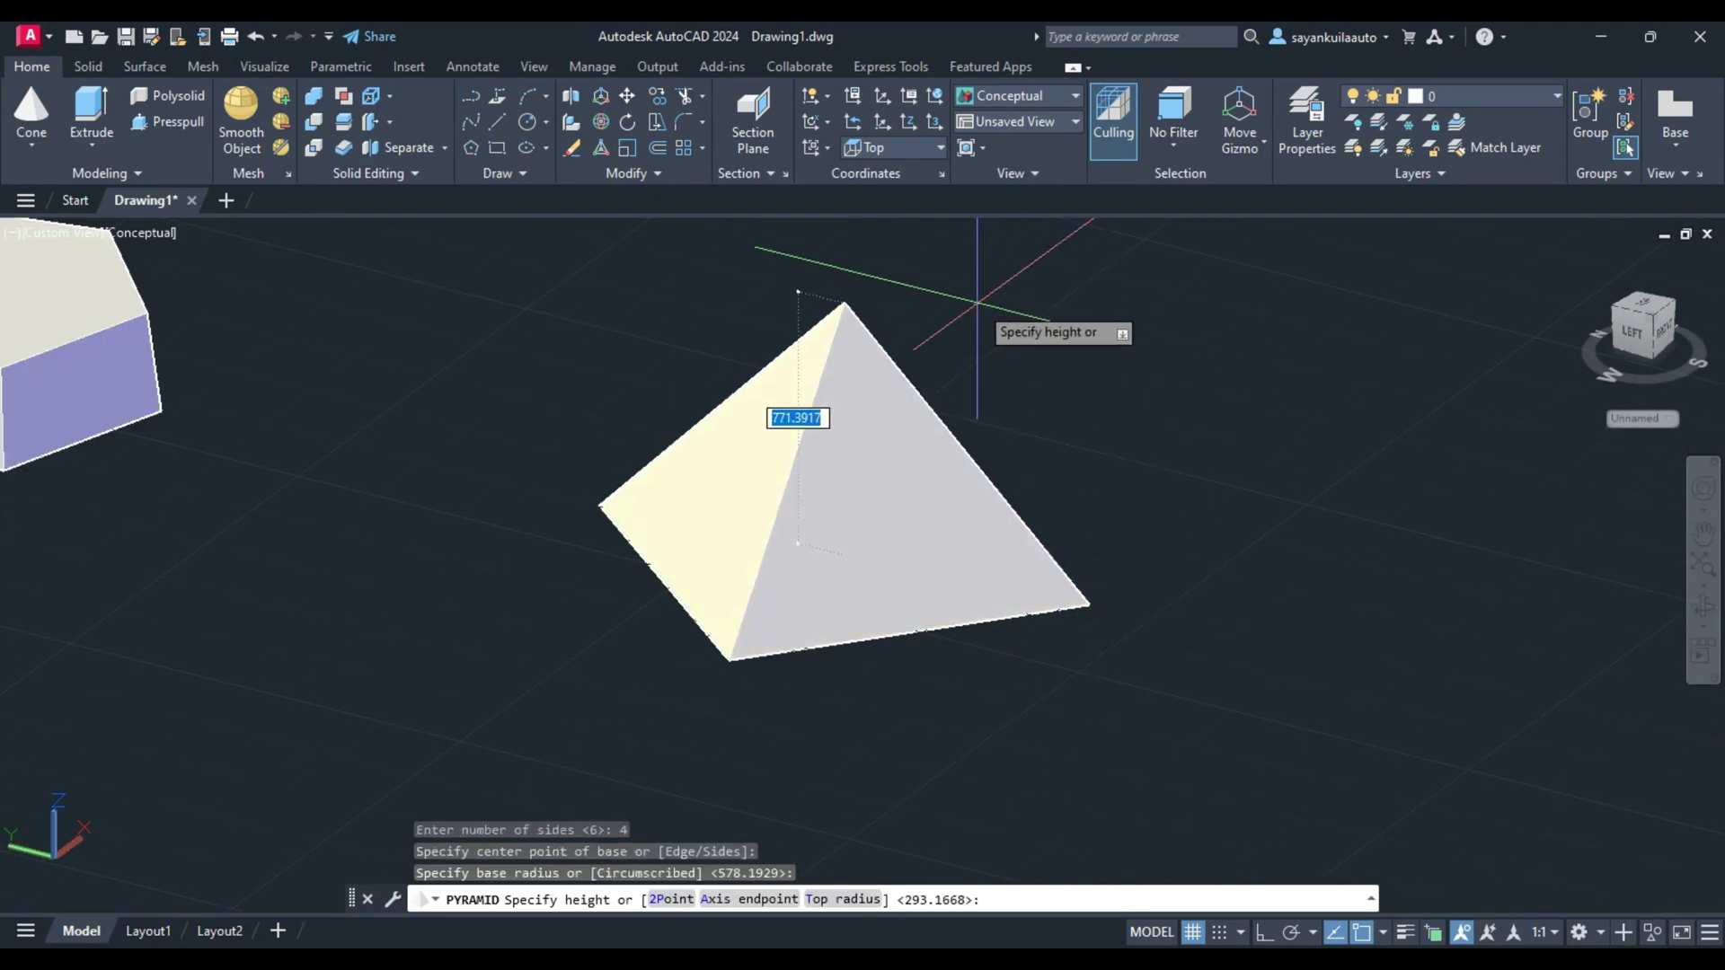
click(892, 327)
scroll(624, 462, down, 4)
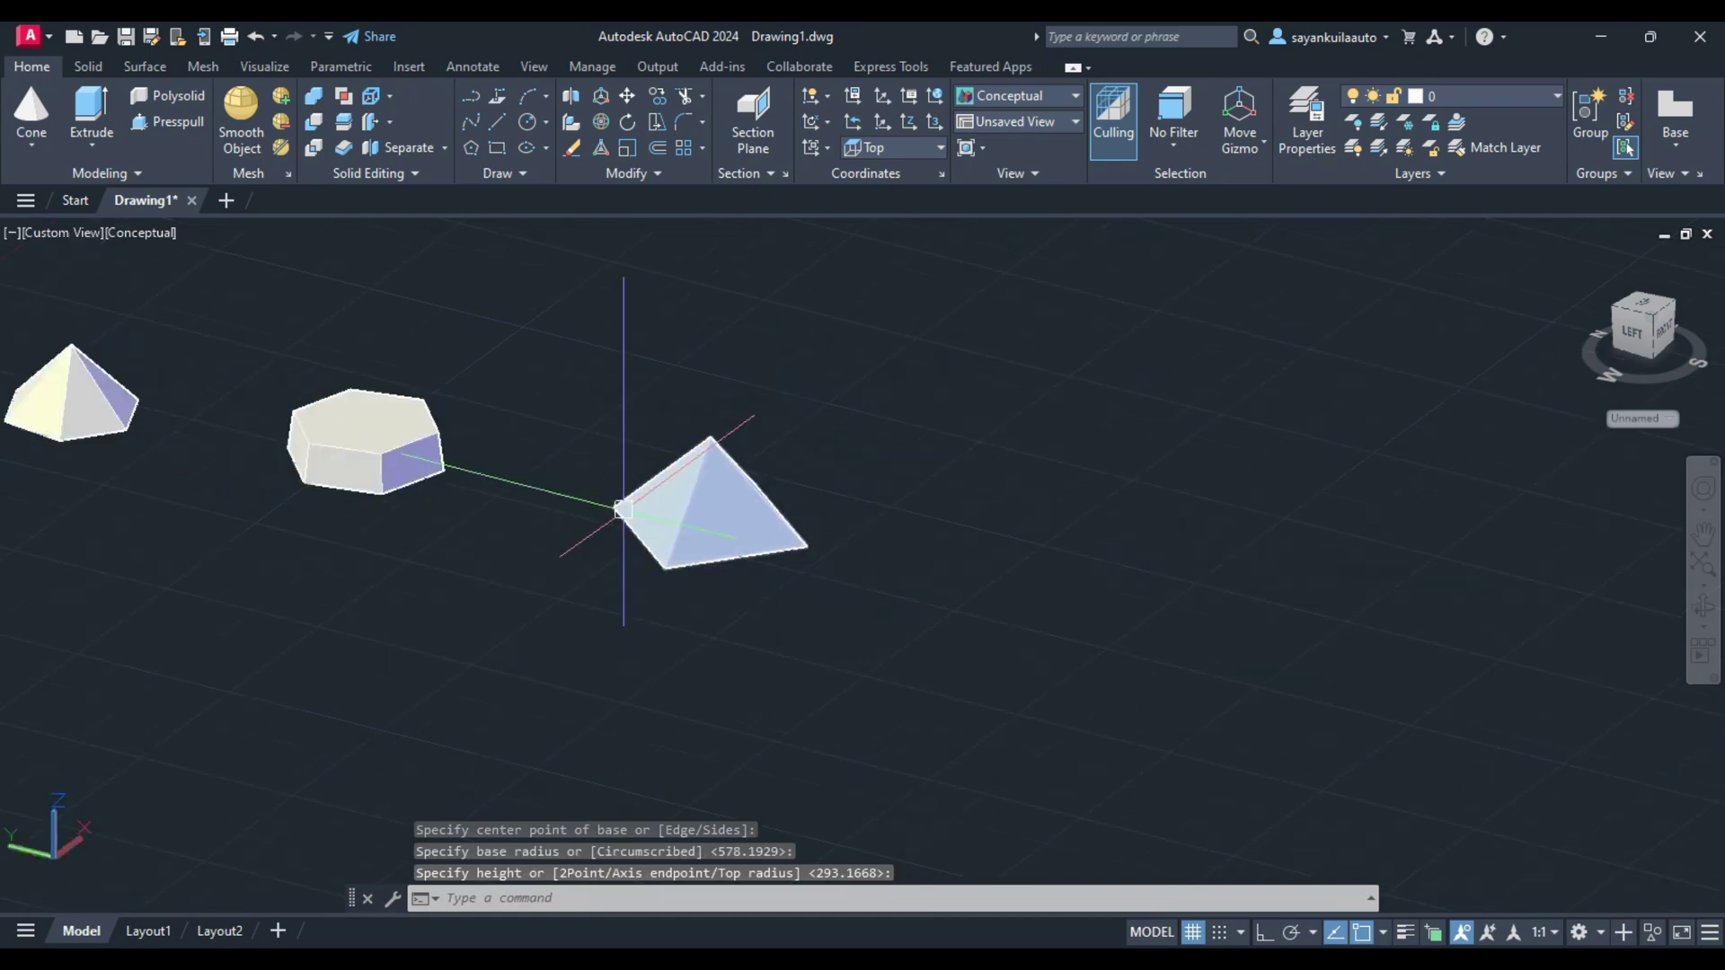
Build a taller pyramid on an edge snapped between two corners of the square pyramid.
key(Return)
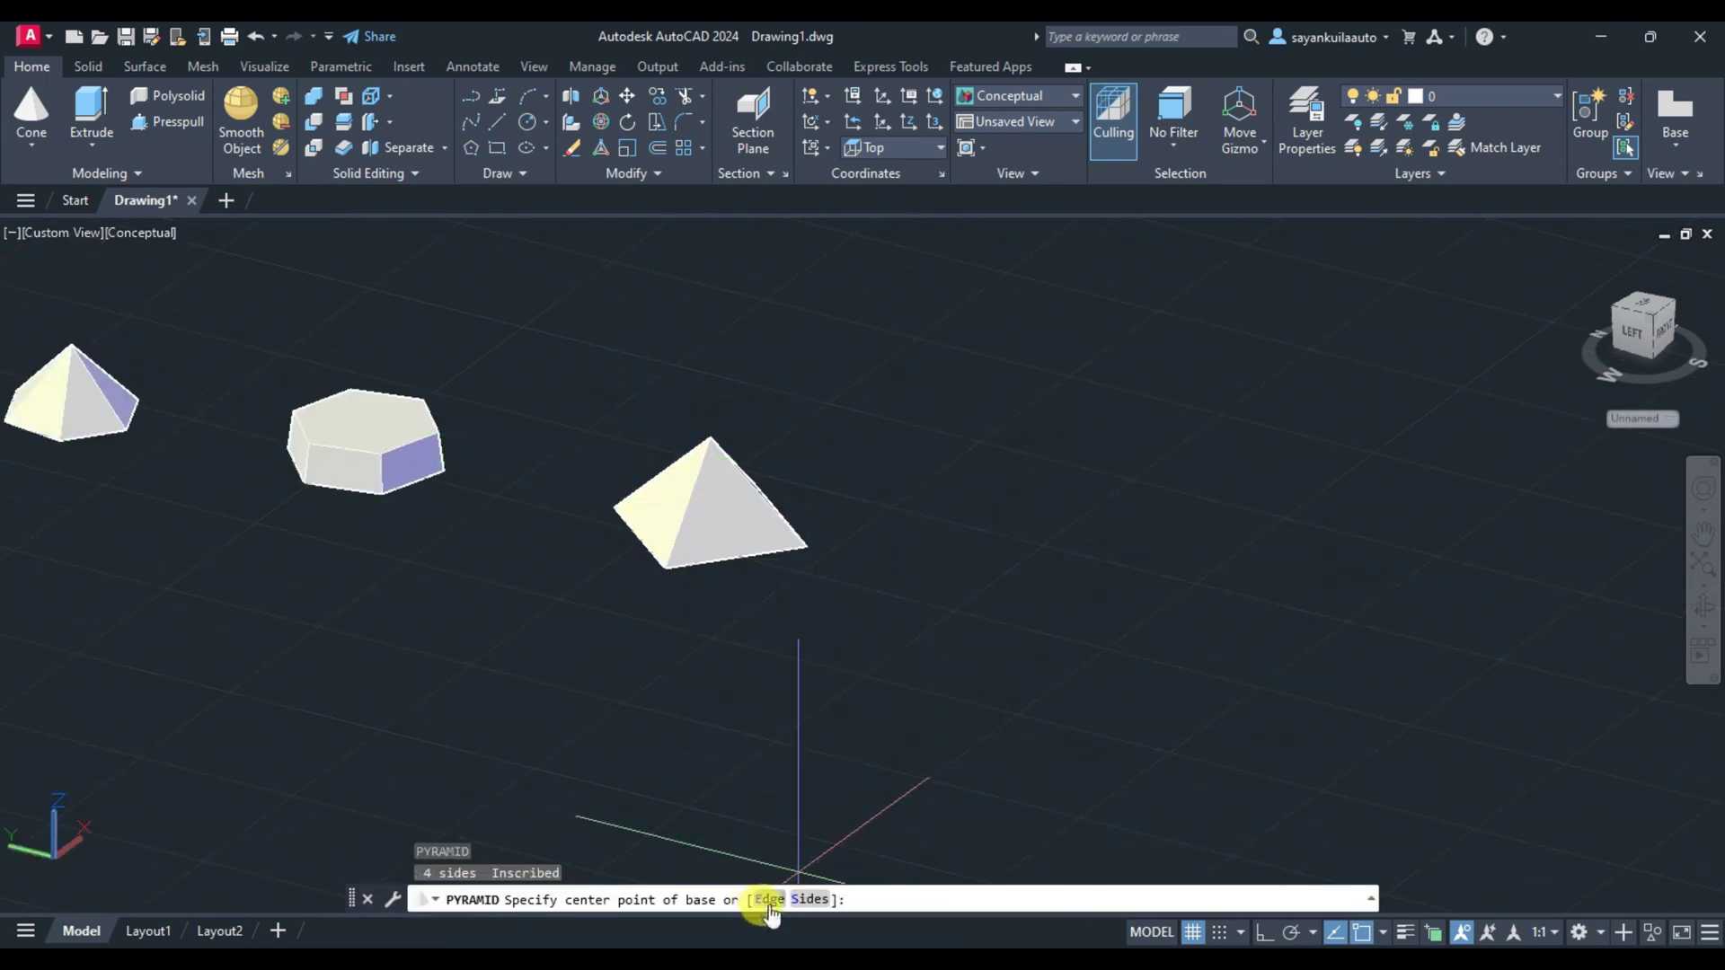
click(769, 899)
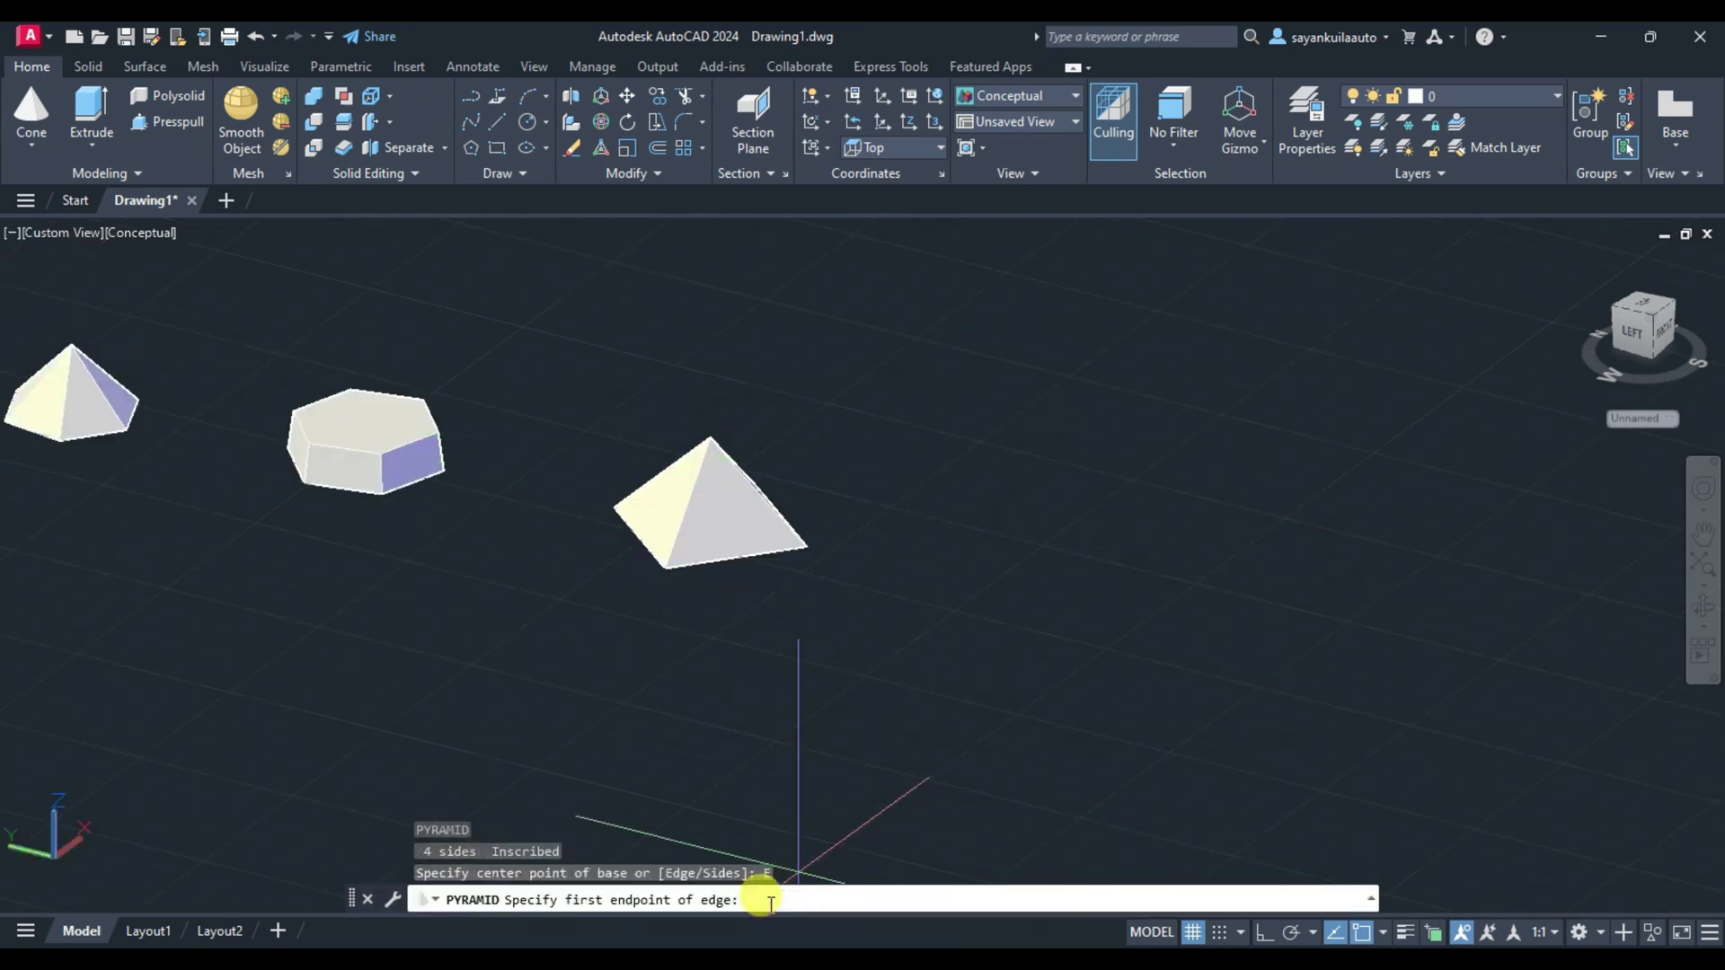
click(665, 567)
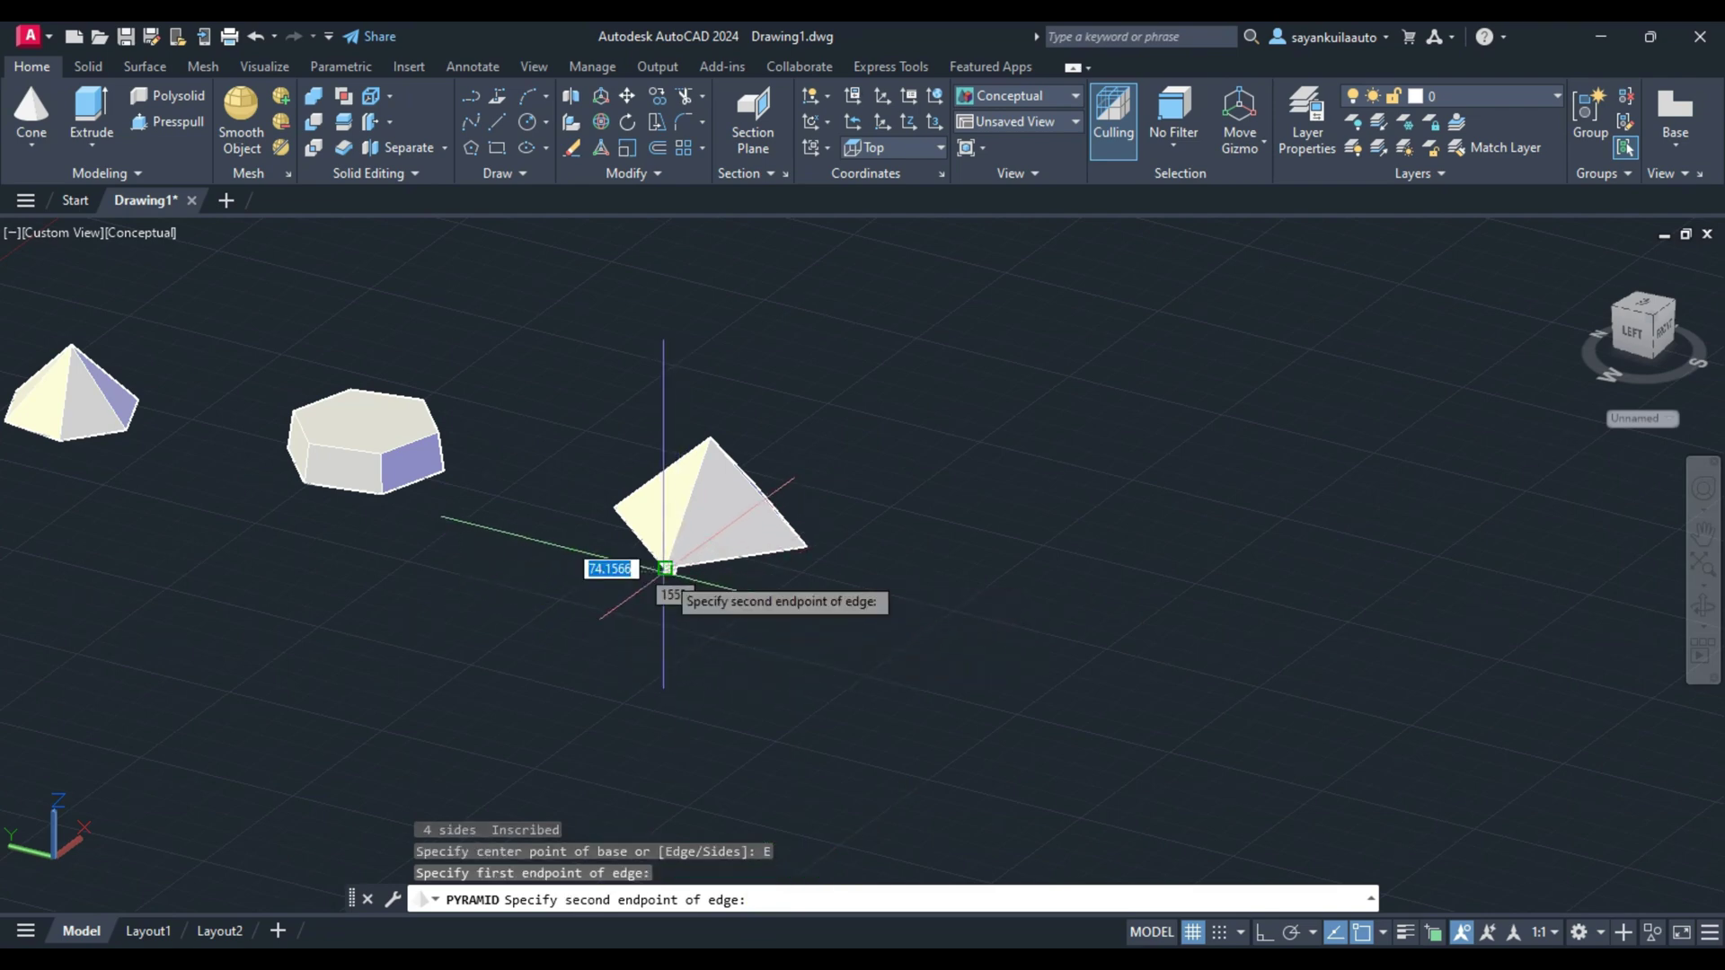
click(806, 546)
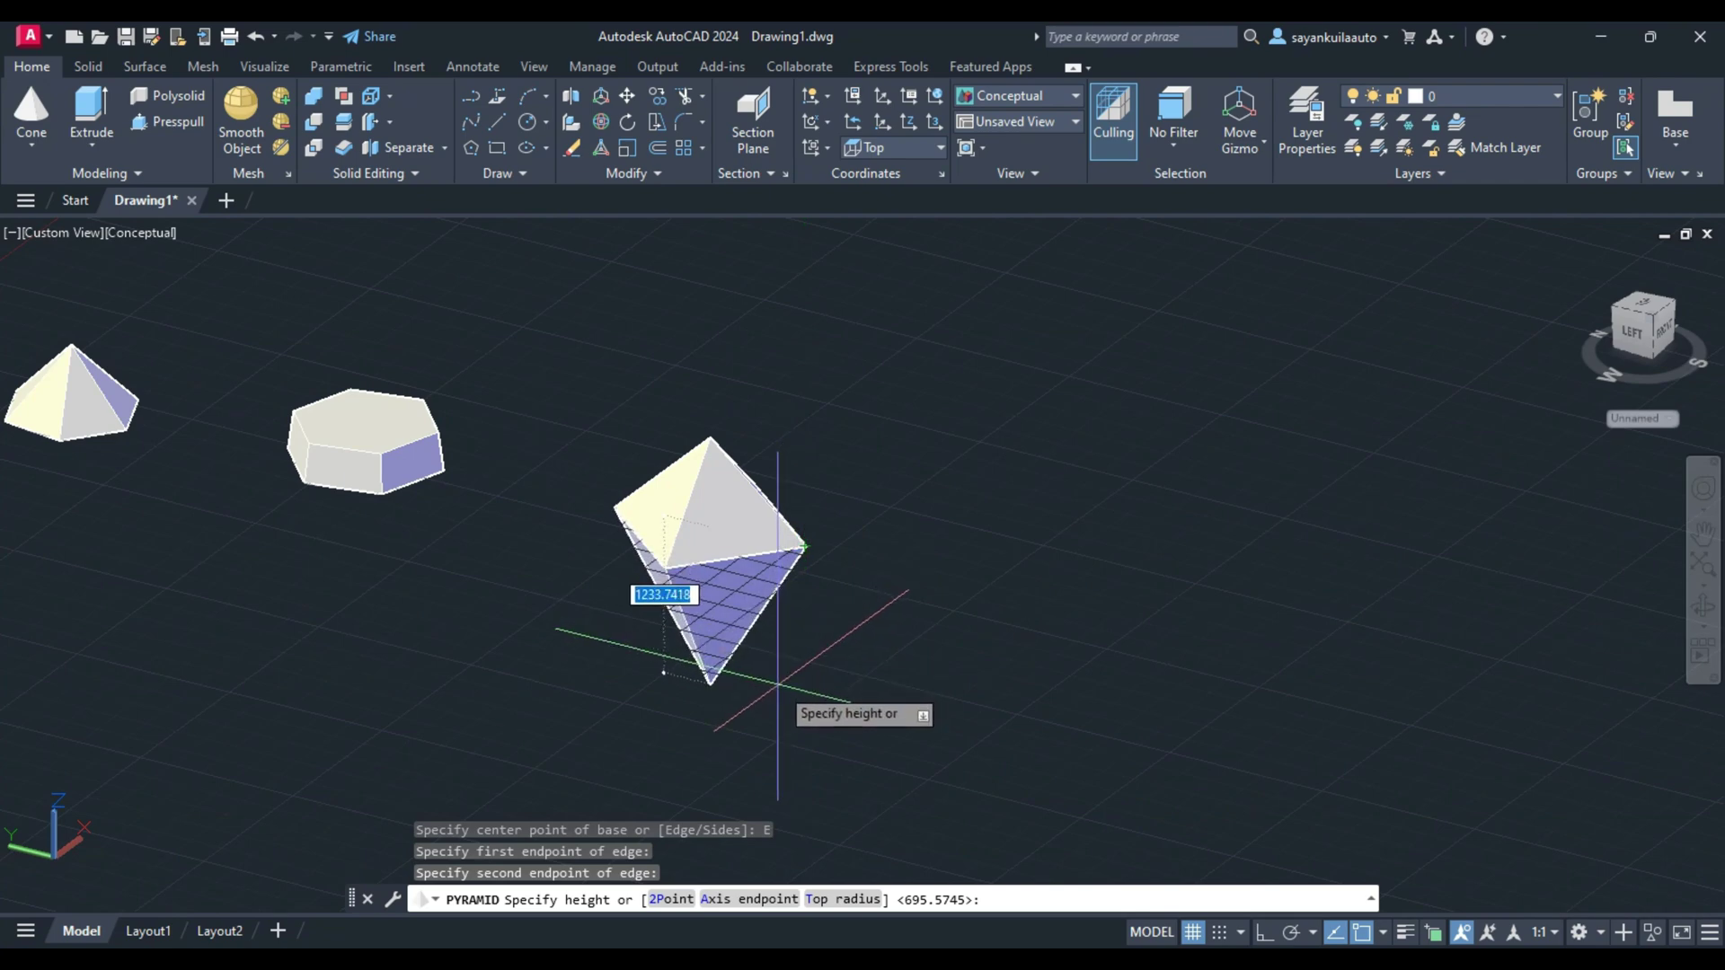
click(763, 395)
scroll(925, 449, down, 2)
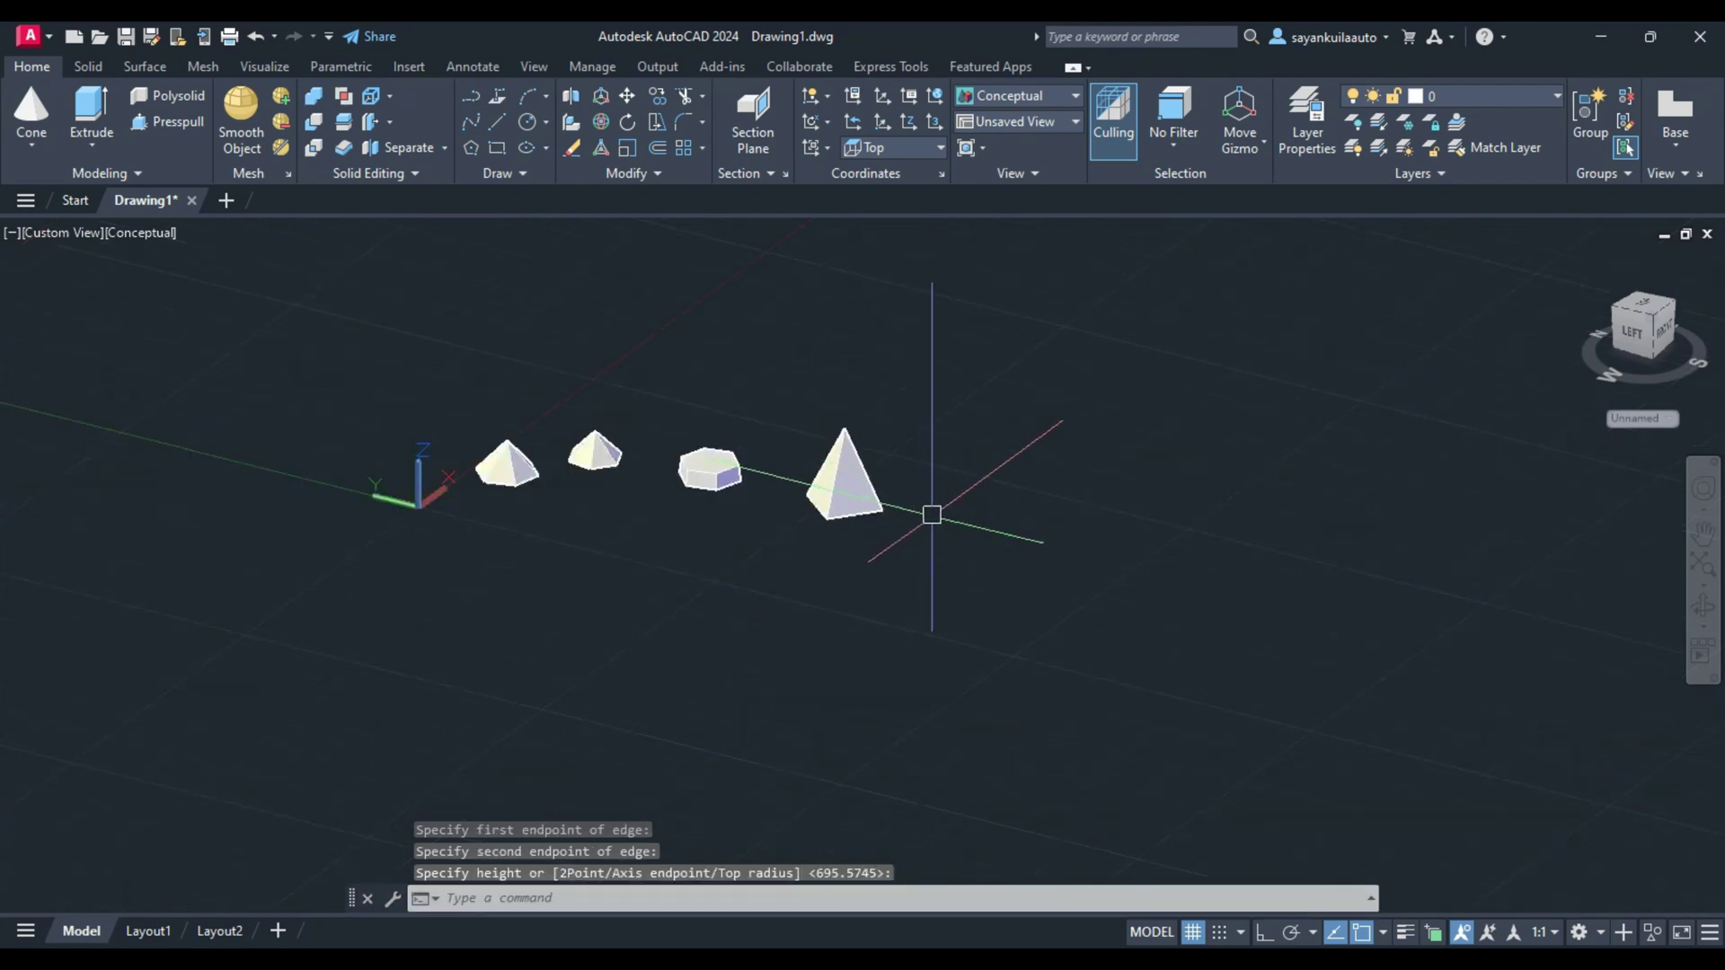
scroll(899, 485, up, 2)
scroll(810, 569, up, 3)
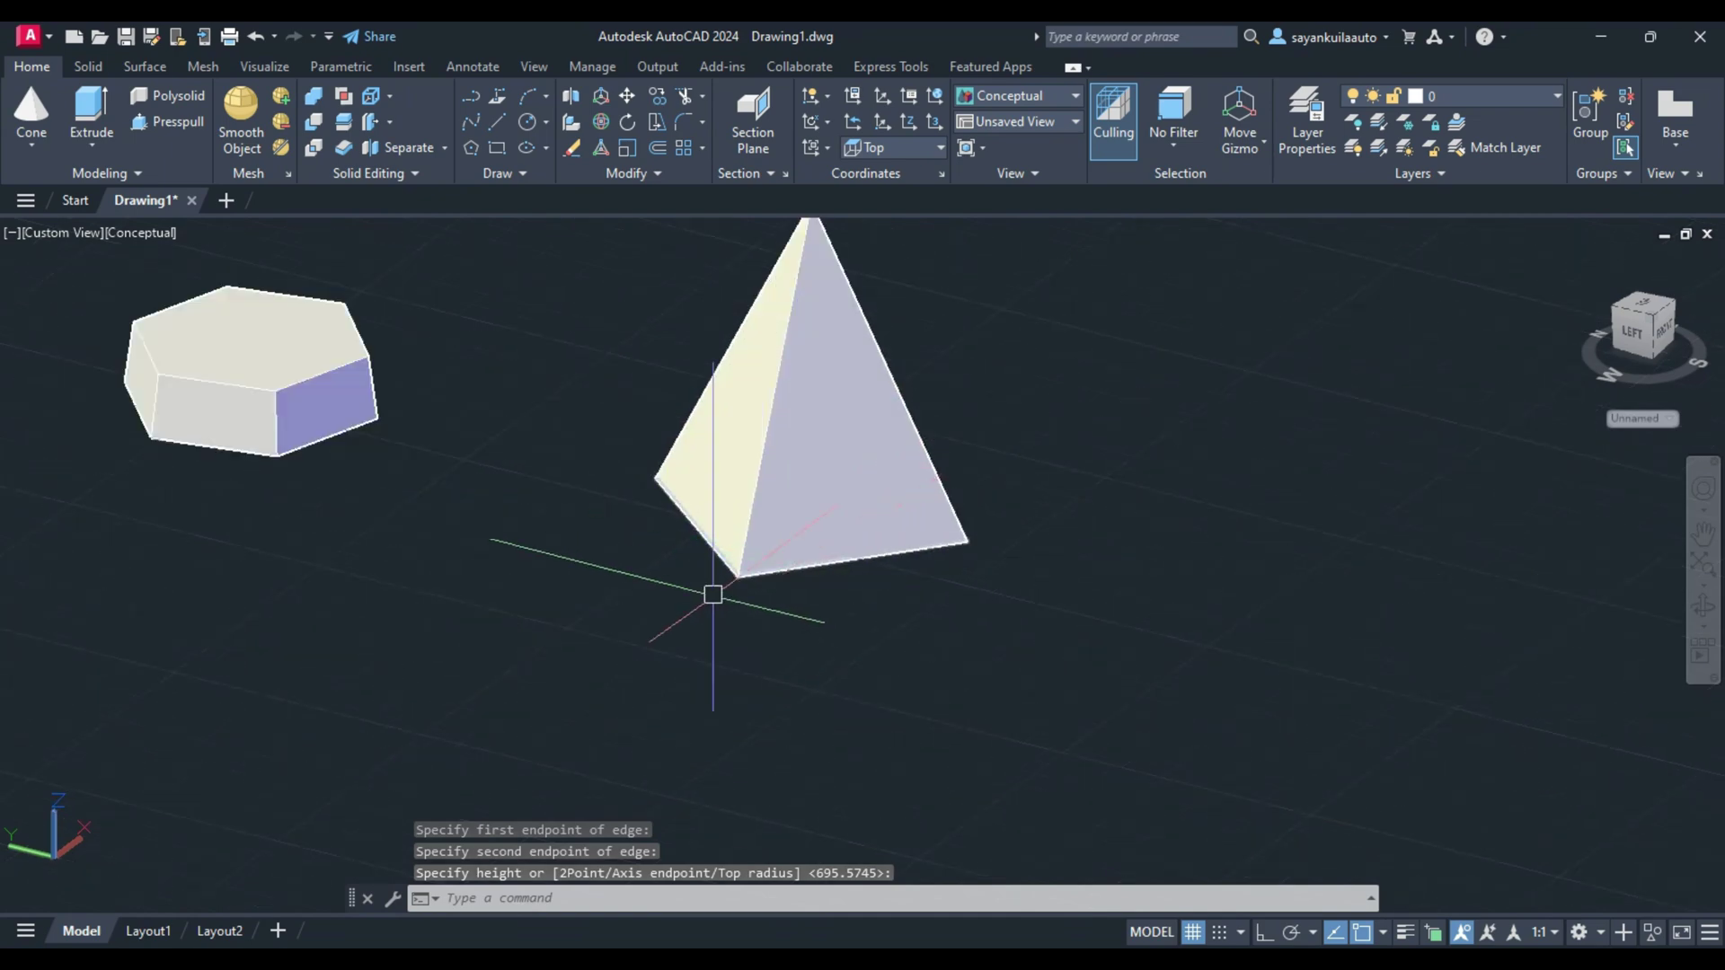
scroll(800, 701, down, 2)
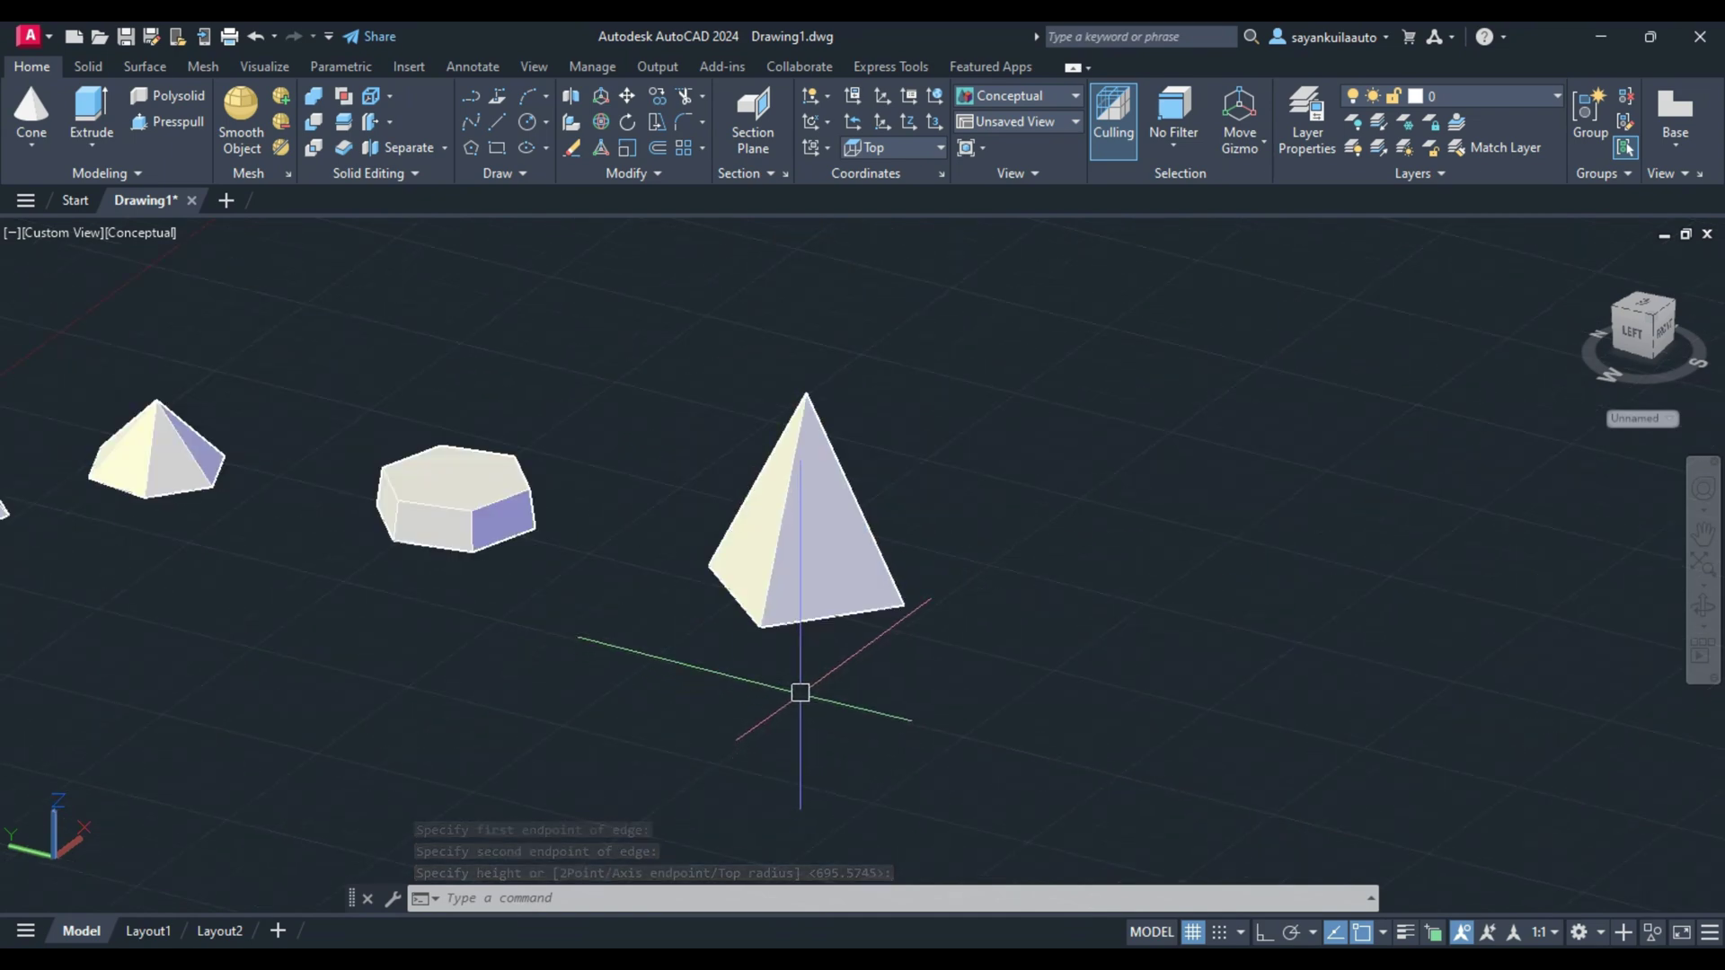
Add a large truncated square pyramid with picked base, top radius and height.
key(Return)
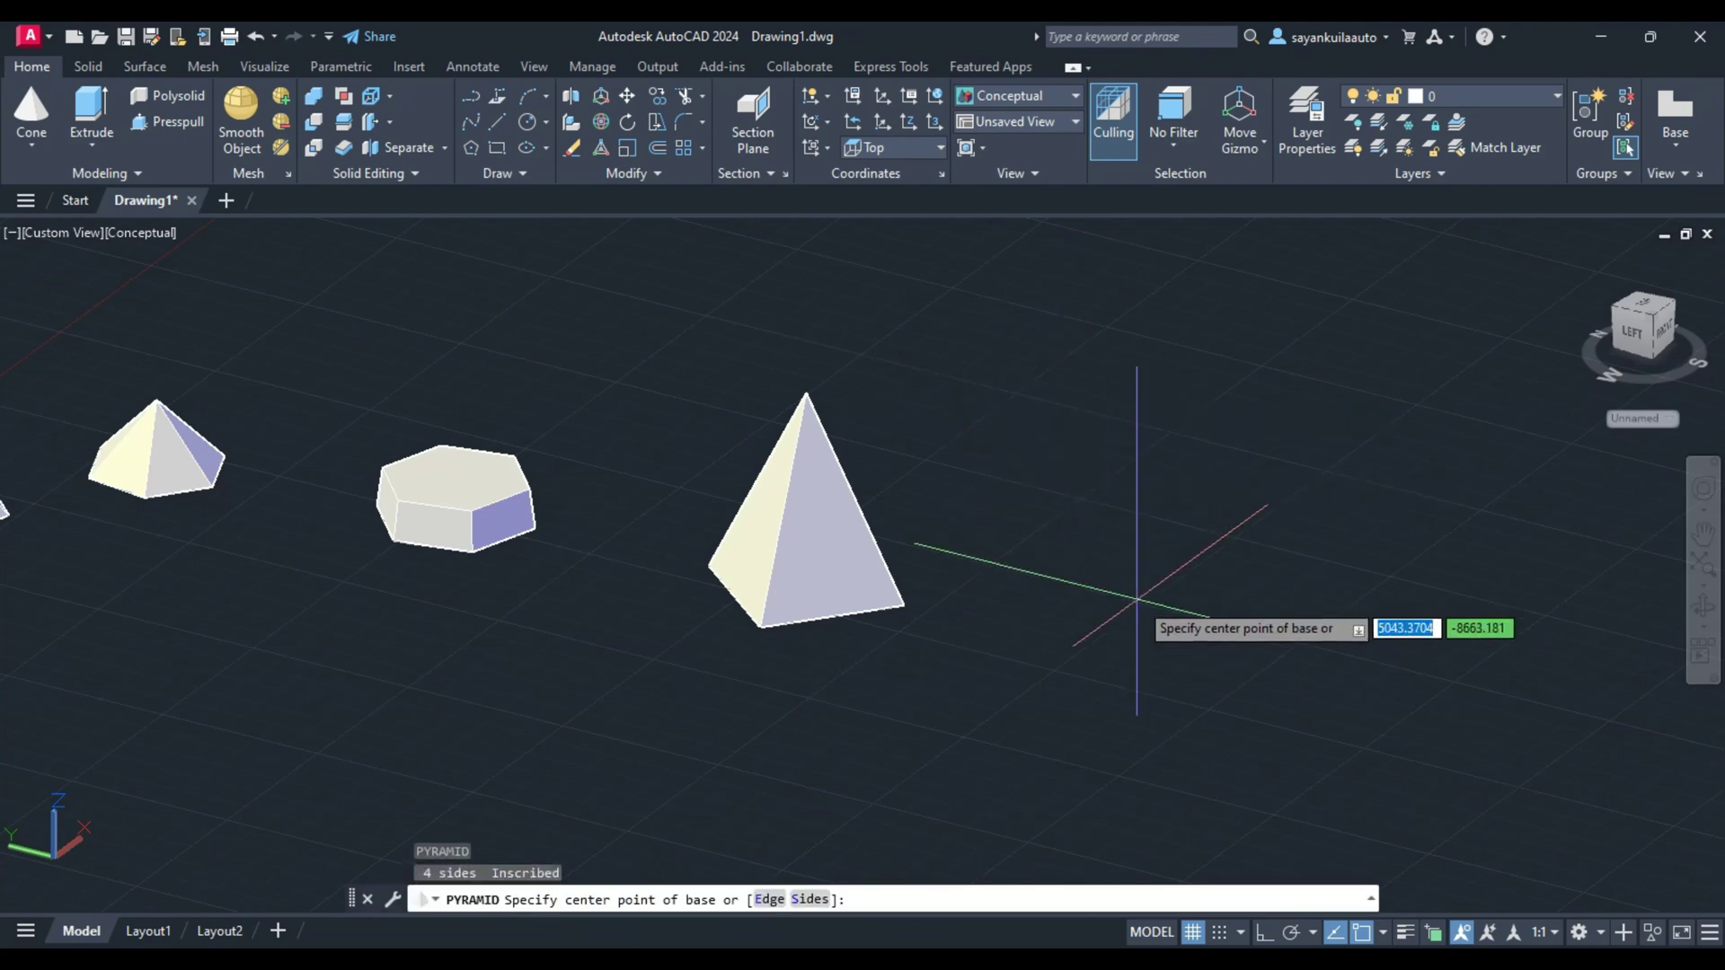
click(1138, 600)
click(1147, 663)
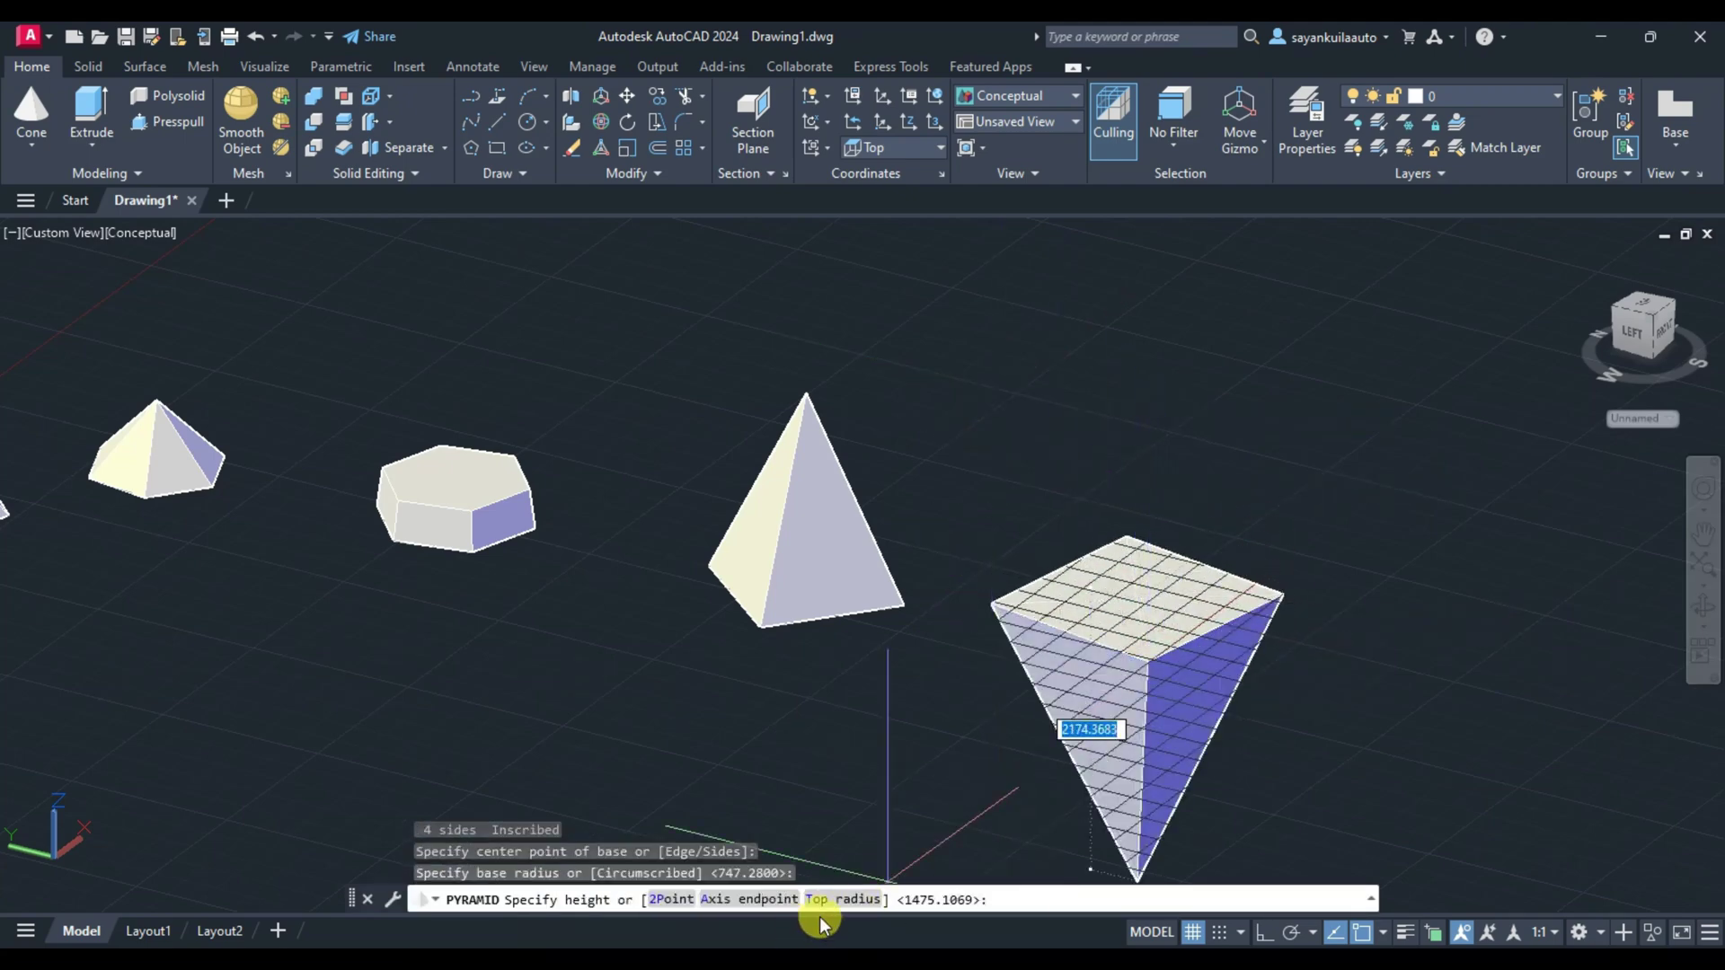
click(845, 902)
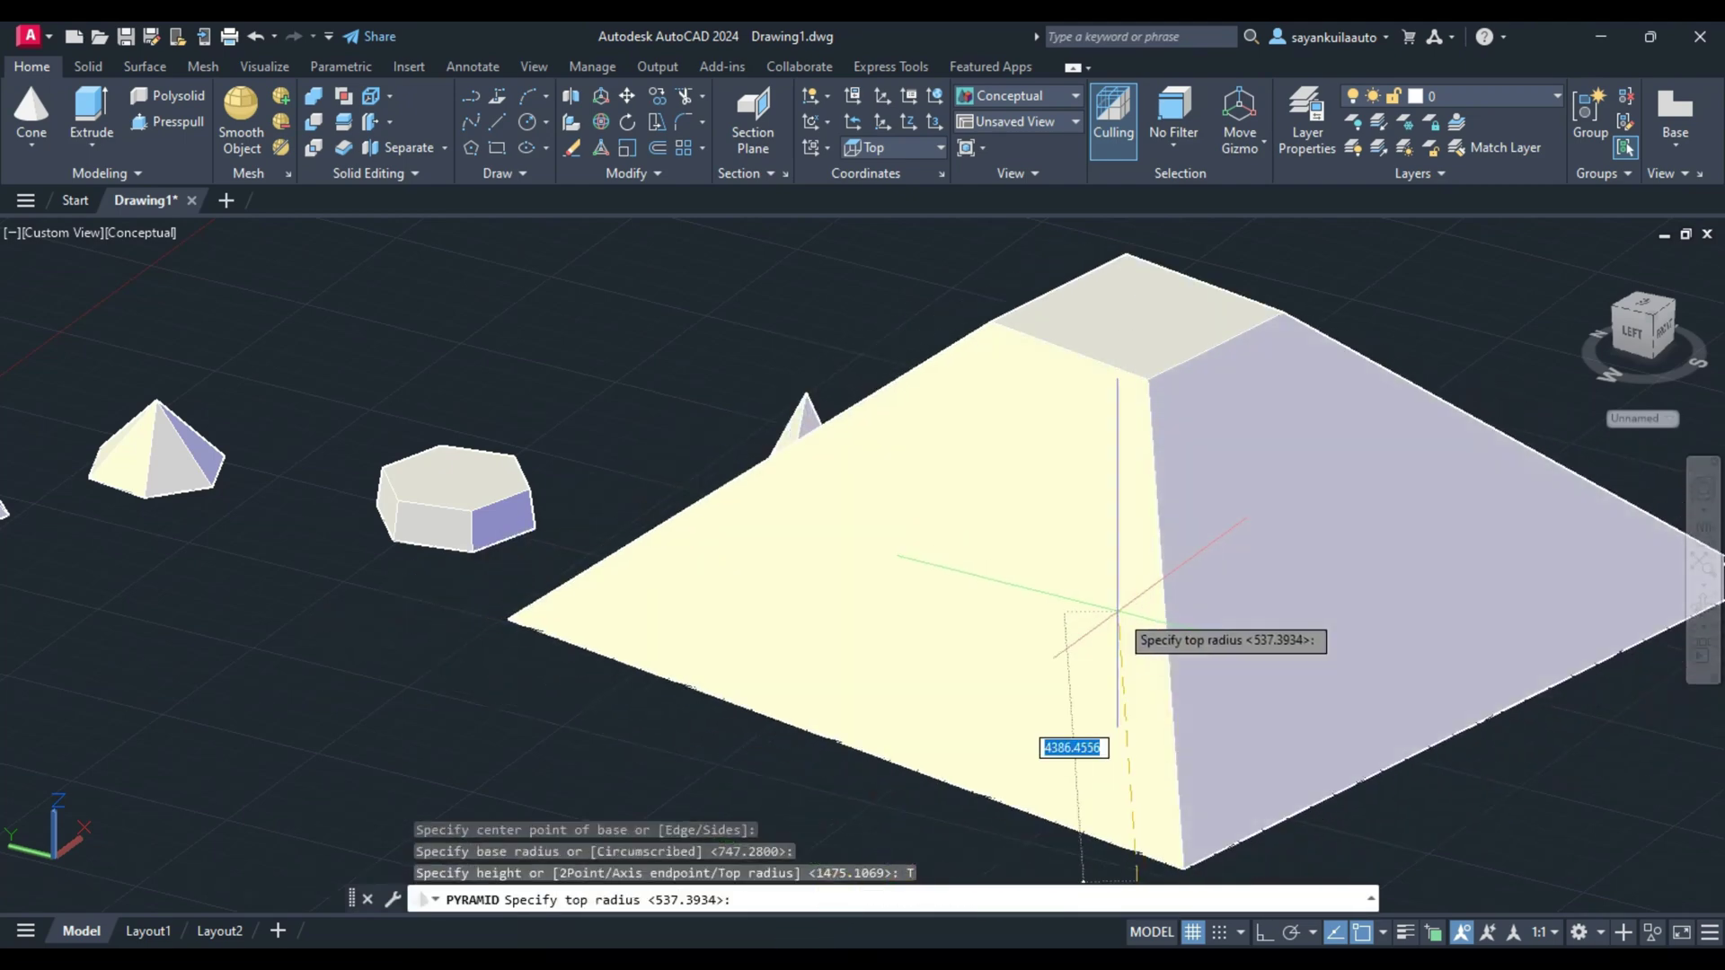
click(1136, 597)
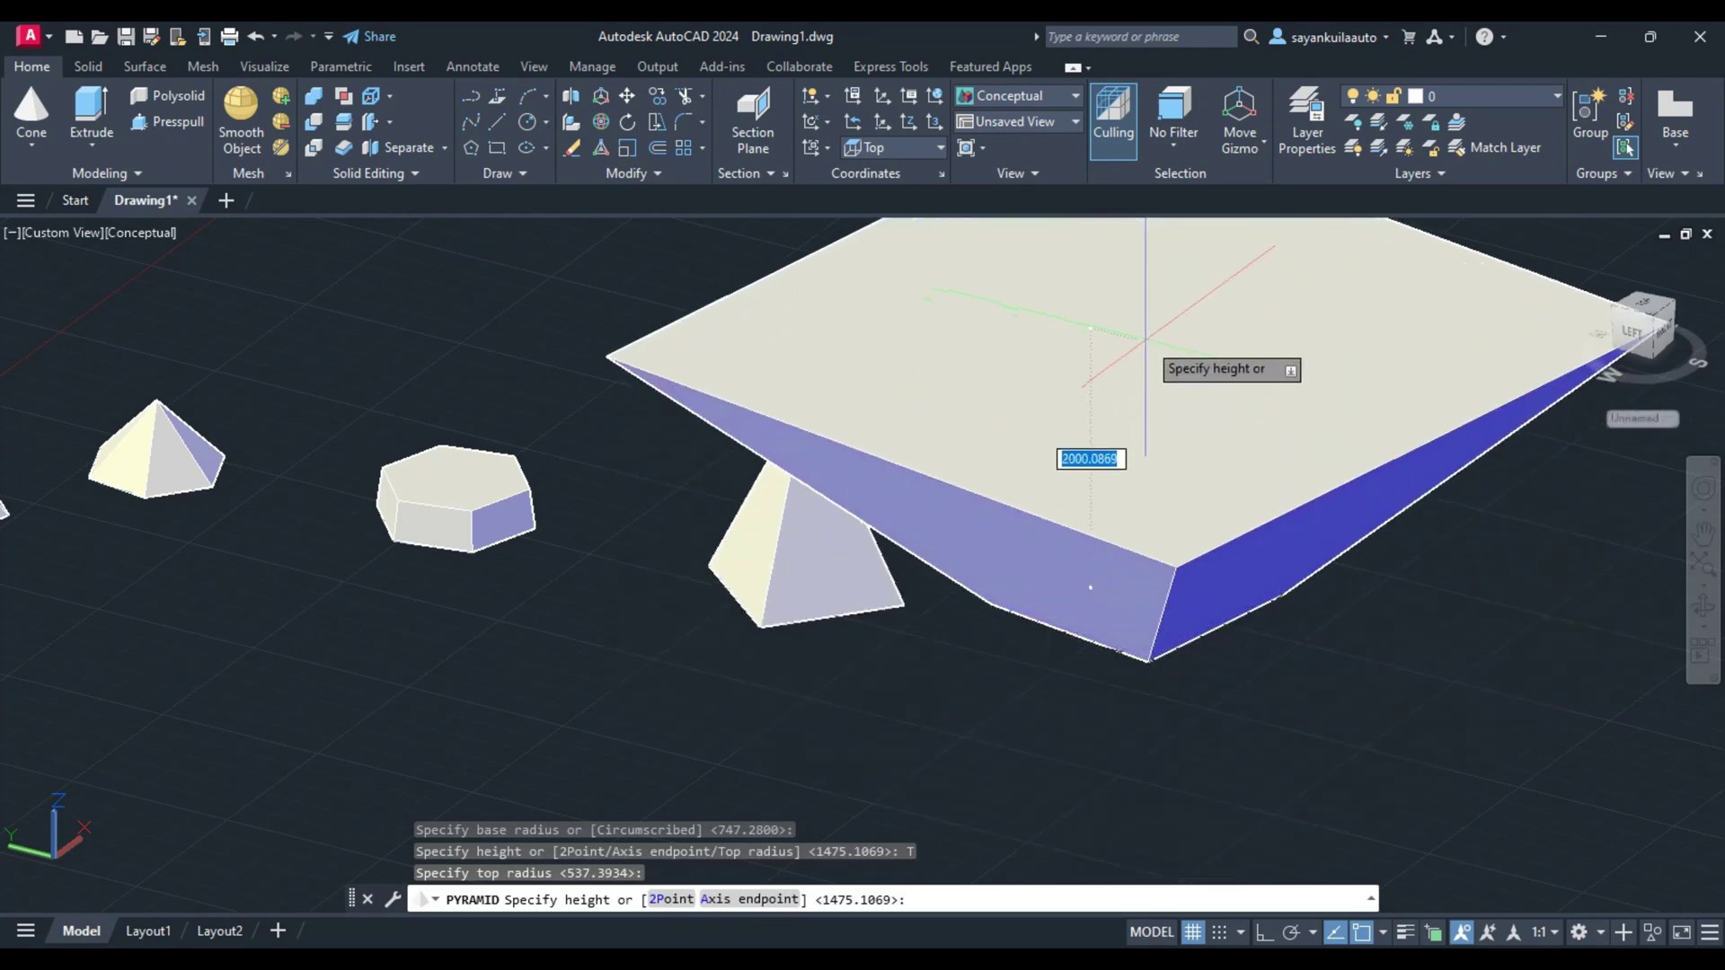
click(1141, 782)
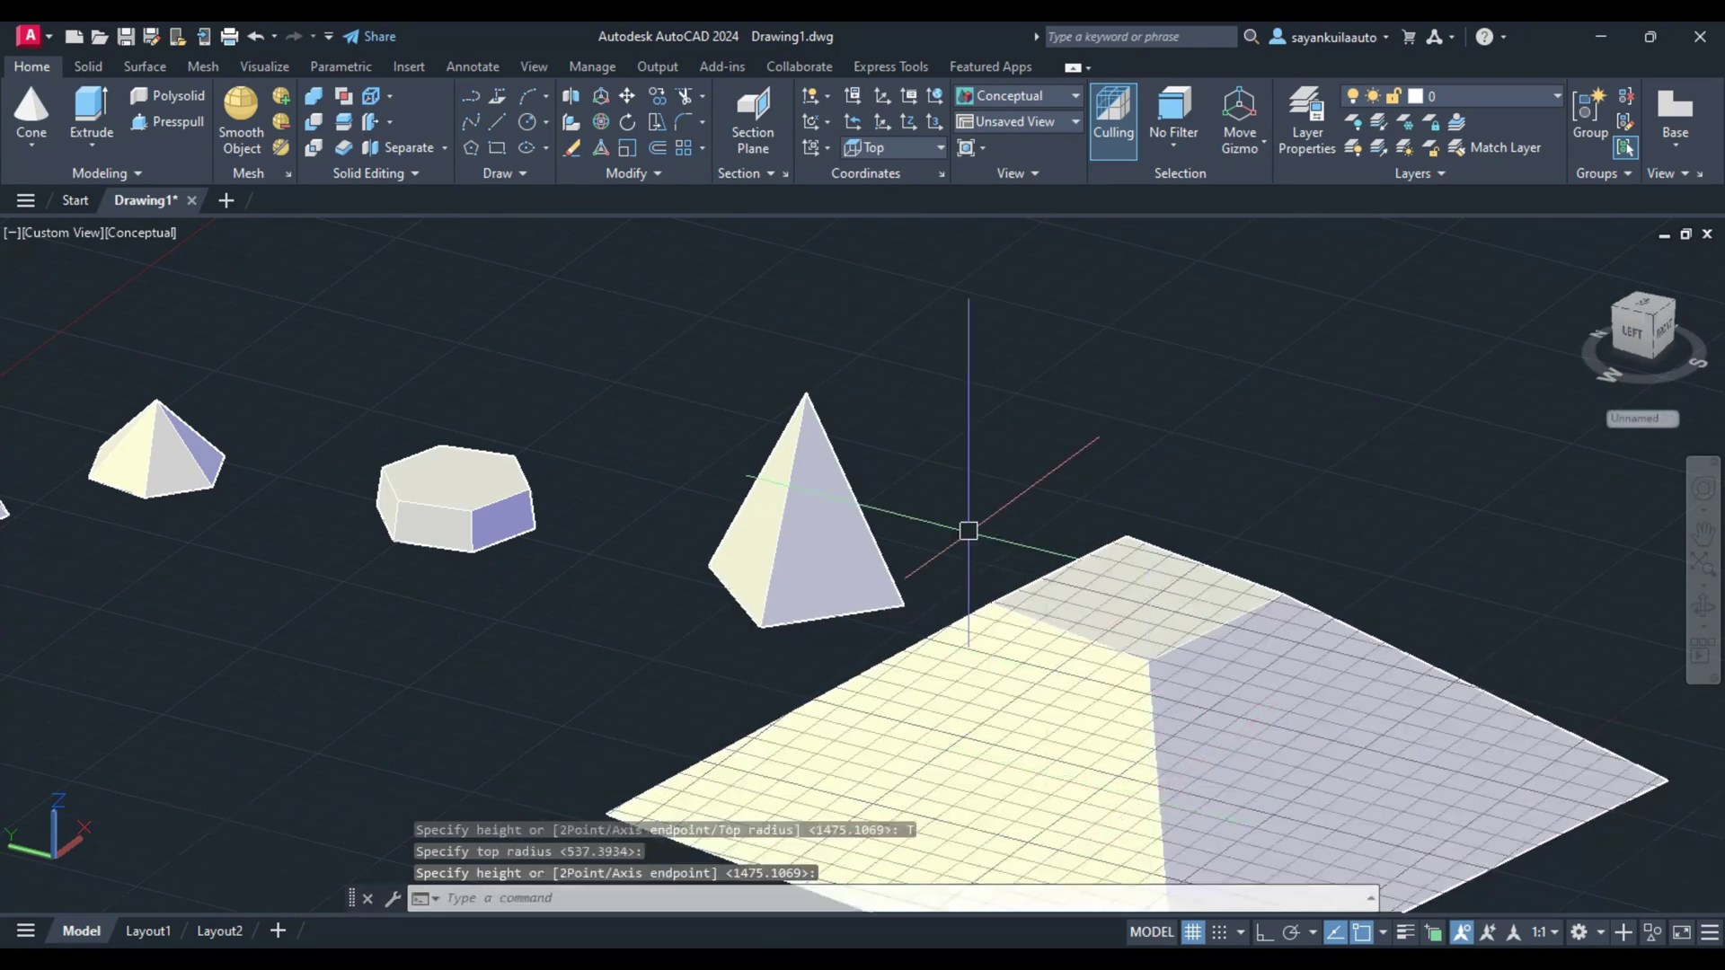
scroll(939, 455, down, 3)
scroll(939, 455, up, 5)
Erase all six pyramids using a crossing selection window.
click(1222, 319)
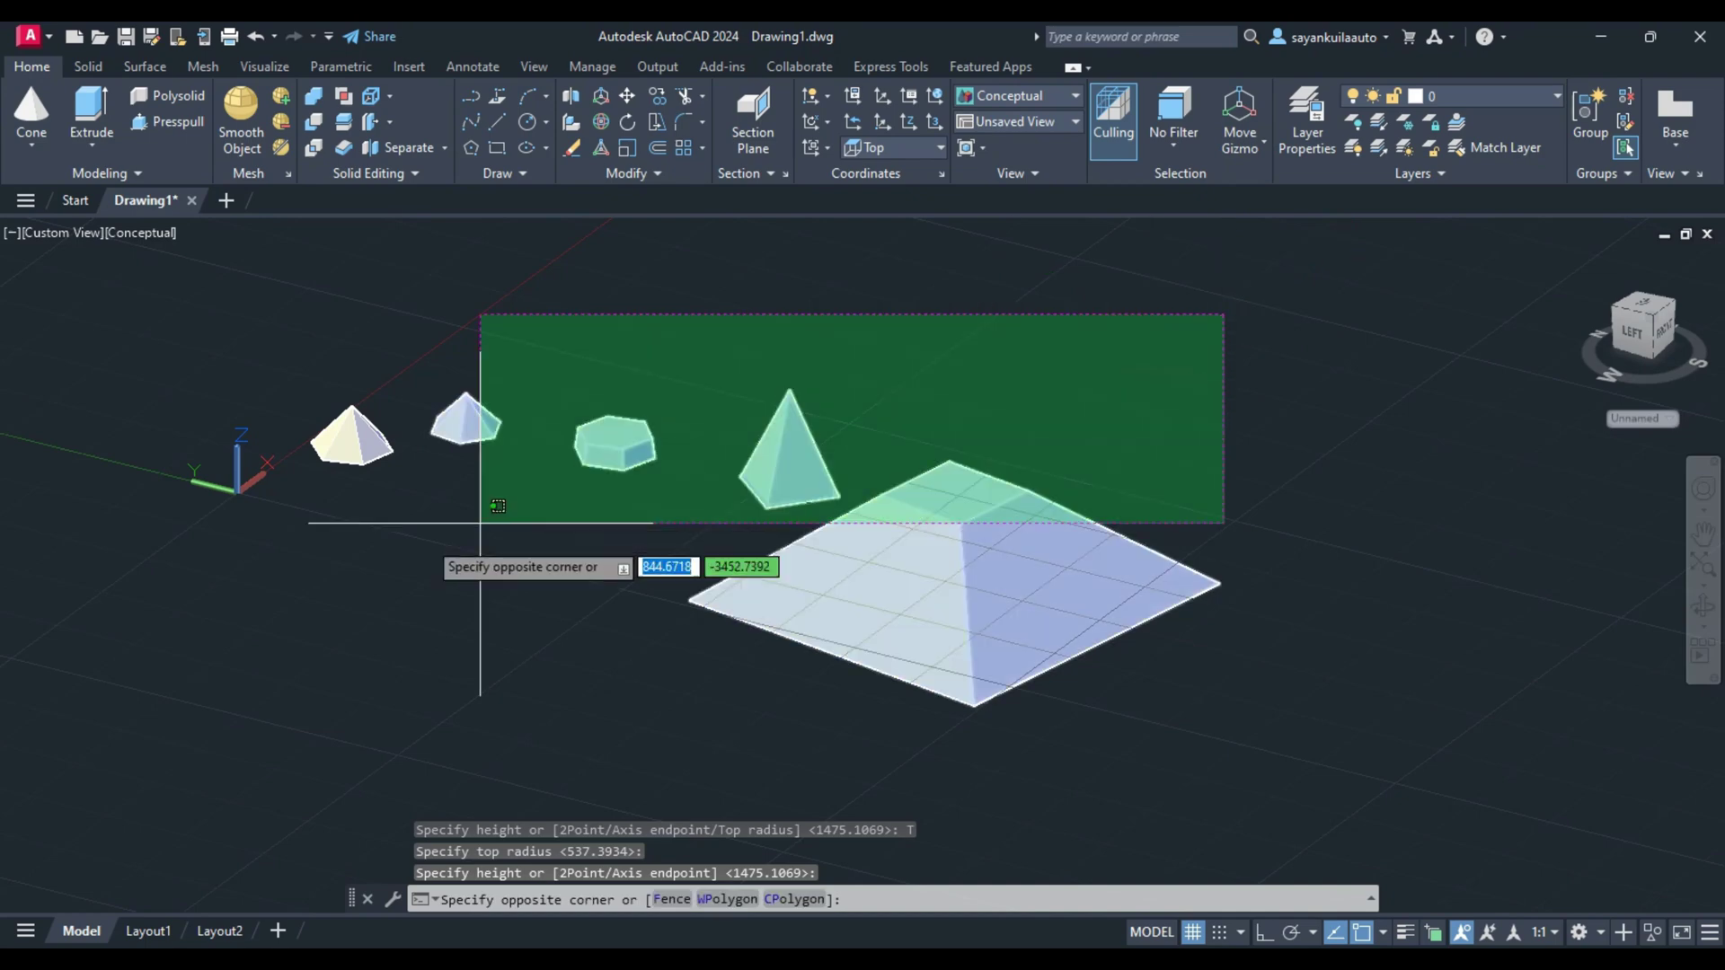
click(129, 644)
key(Delete)
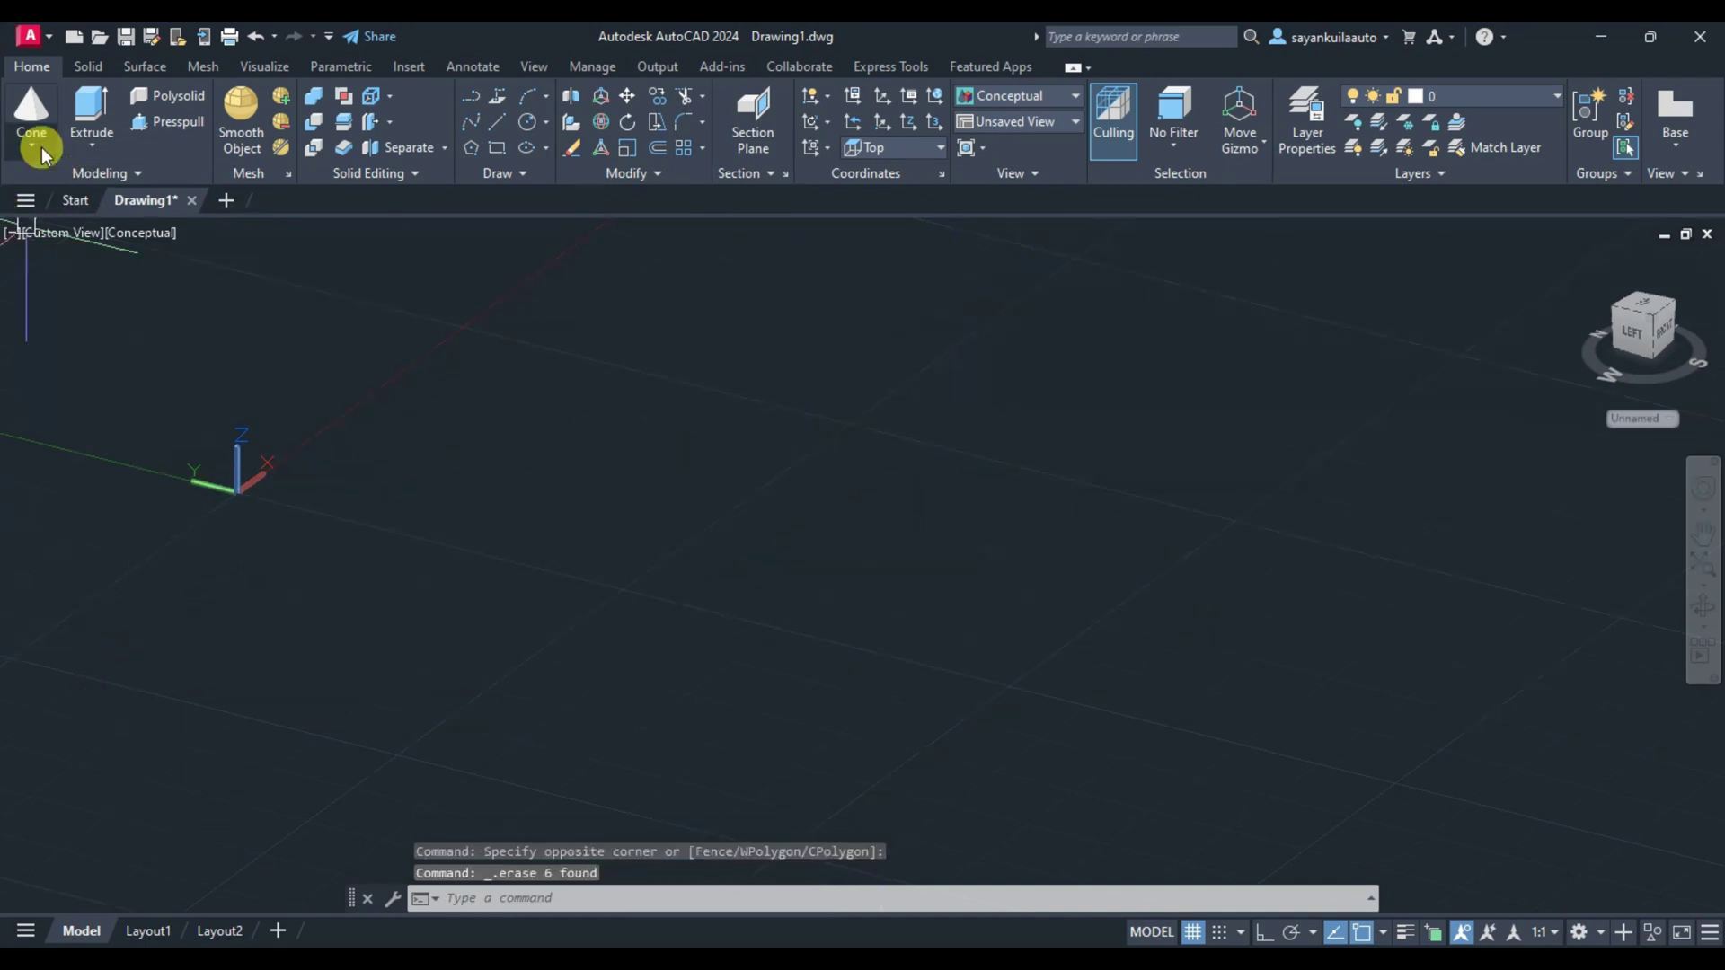
click(41, 147)
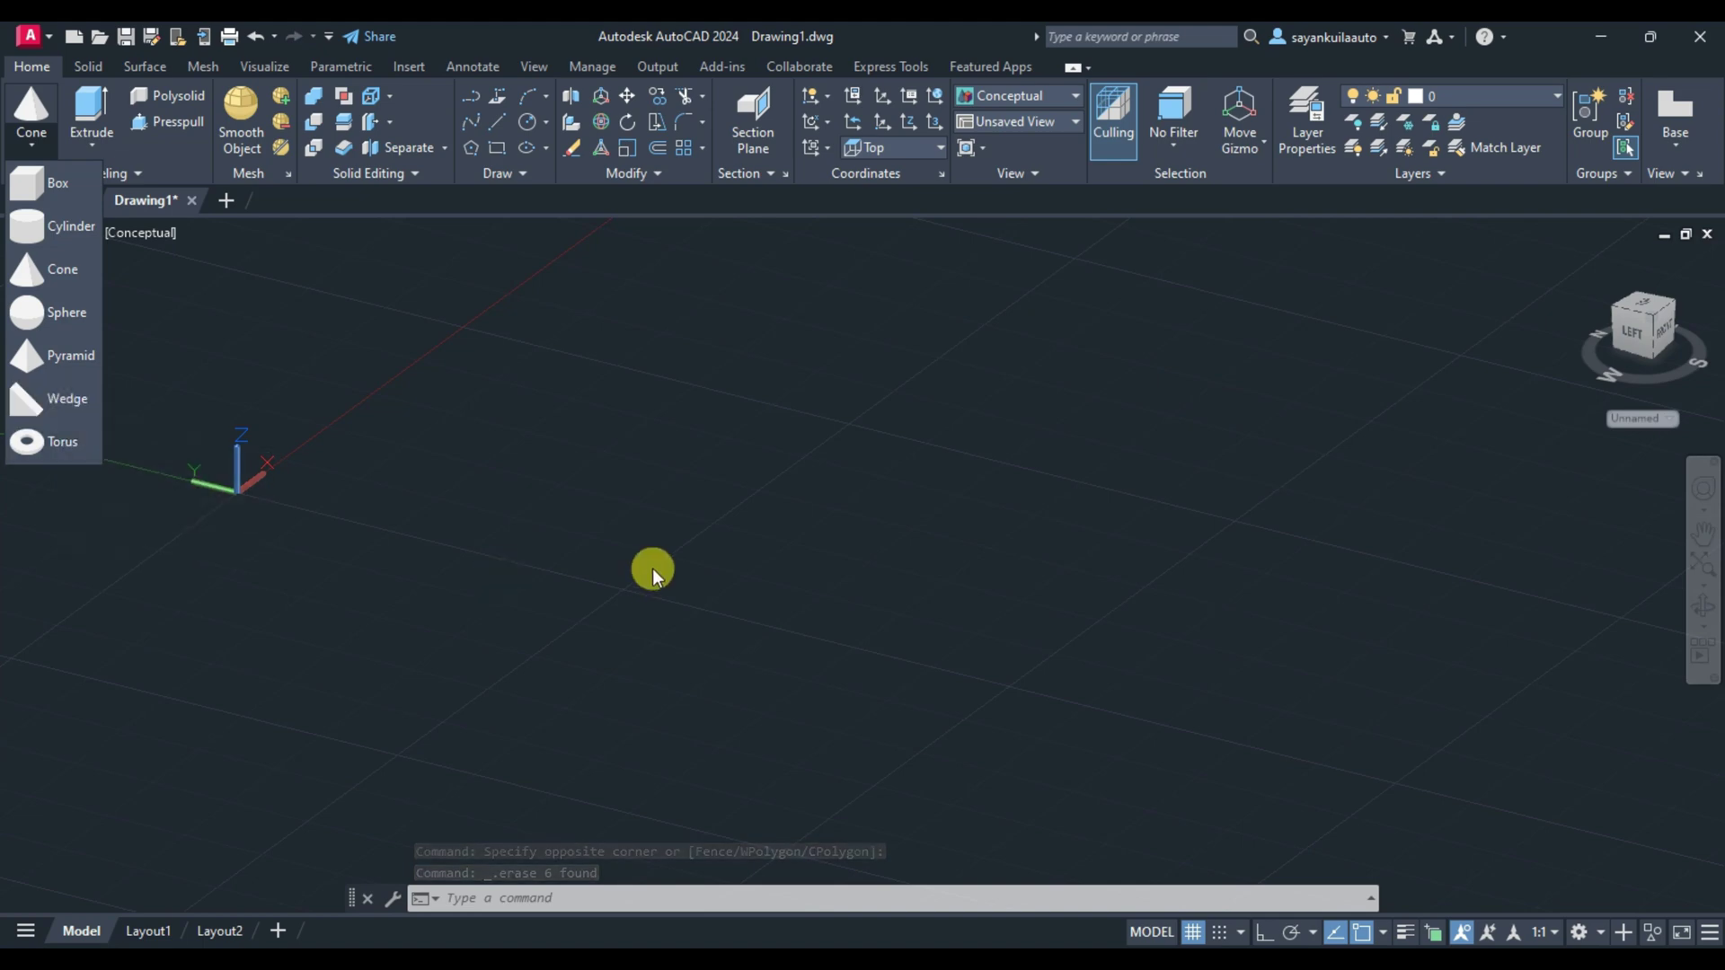
Draw a wedge from two picked base corners and a height of 1527.0373.
click(742, 191)
text(WE)
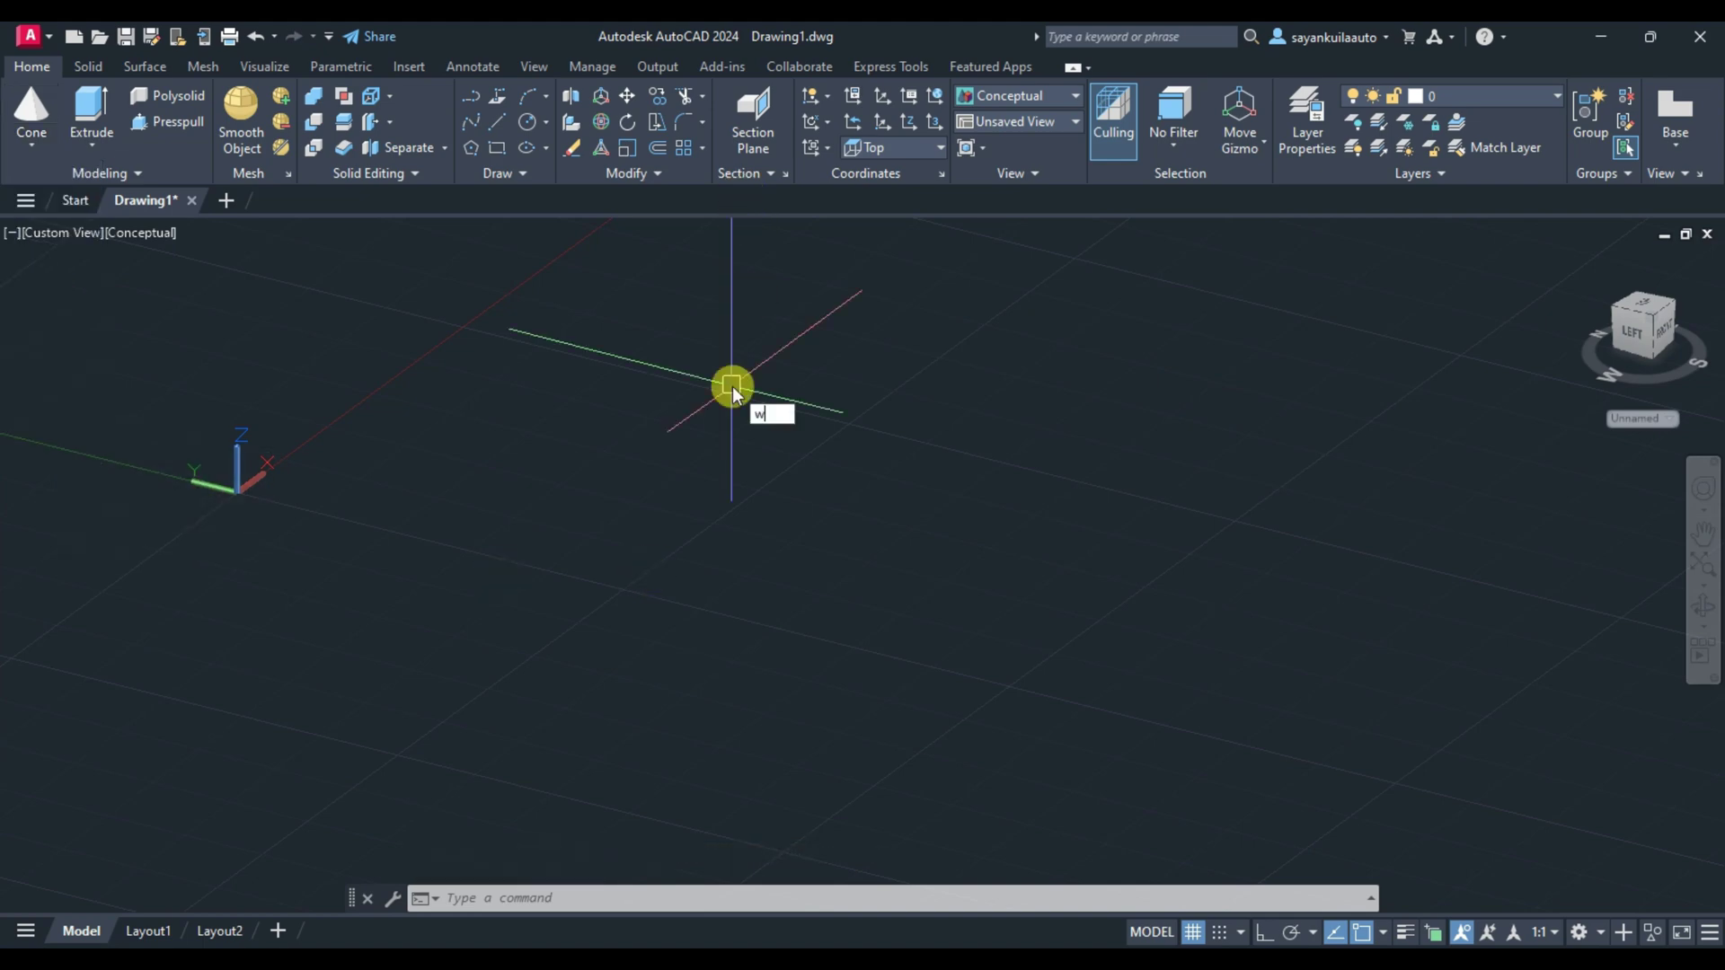
key(Return)
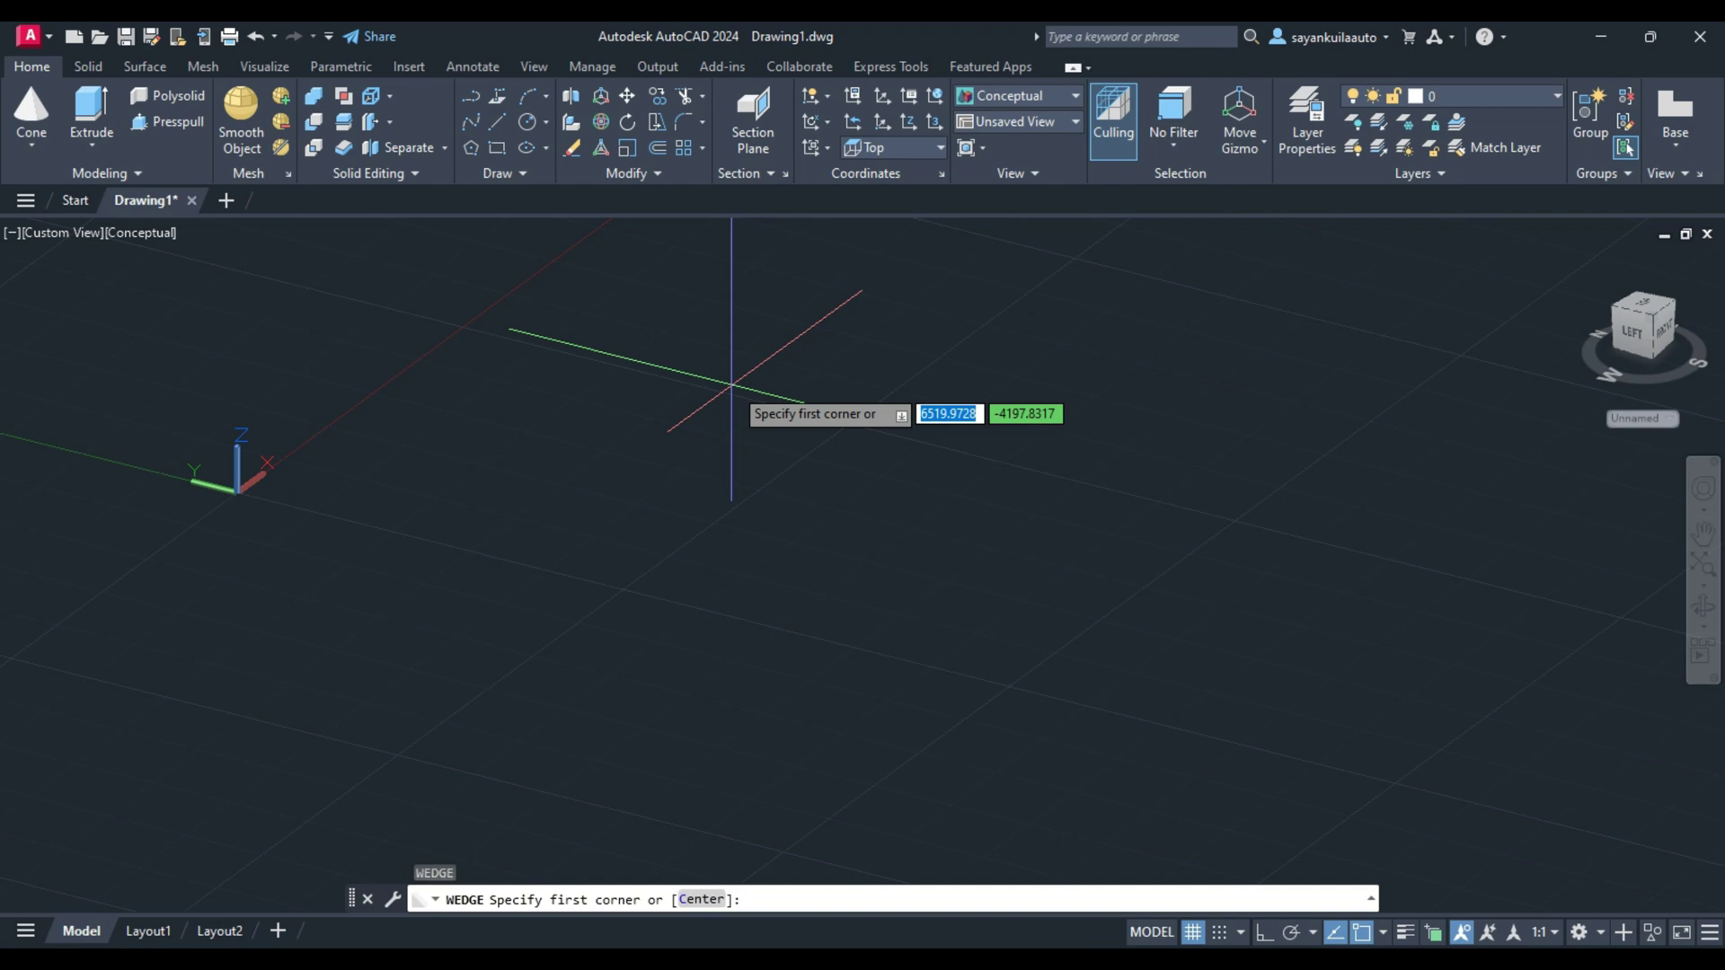
click(743, 494)
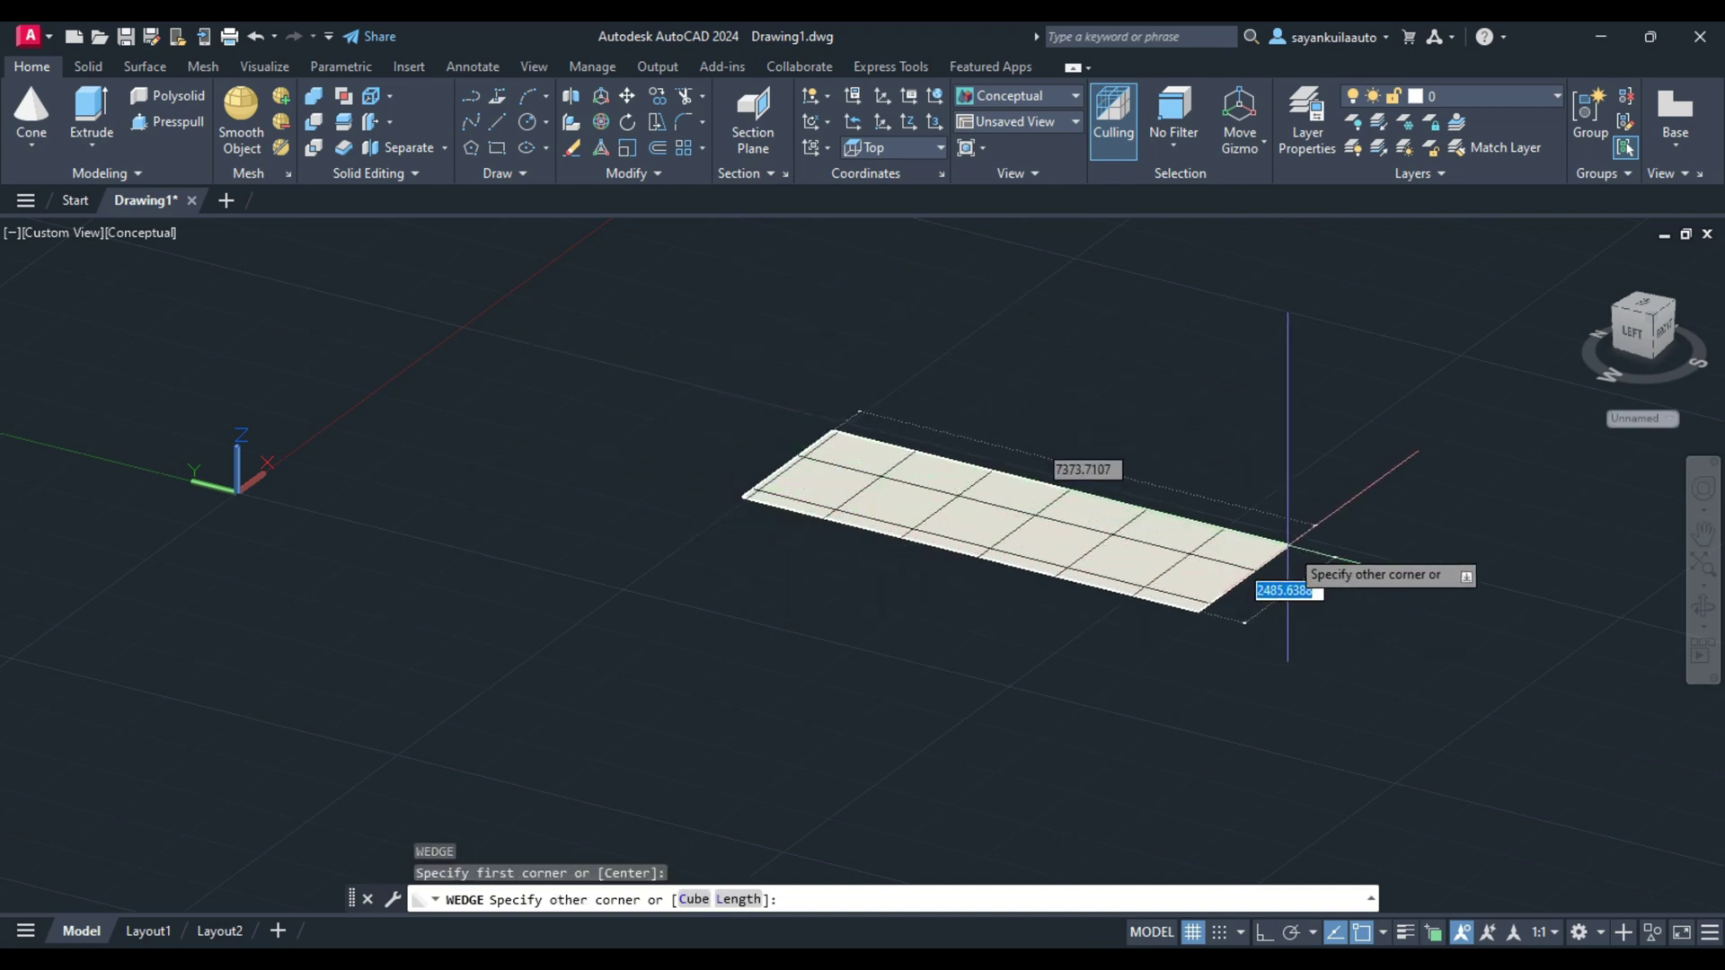
click(1286, 548)
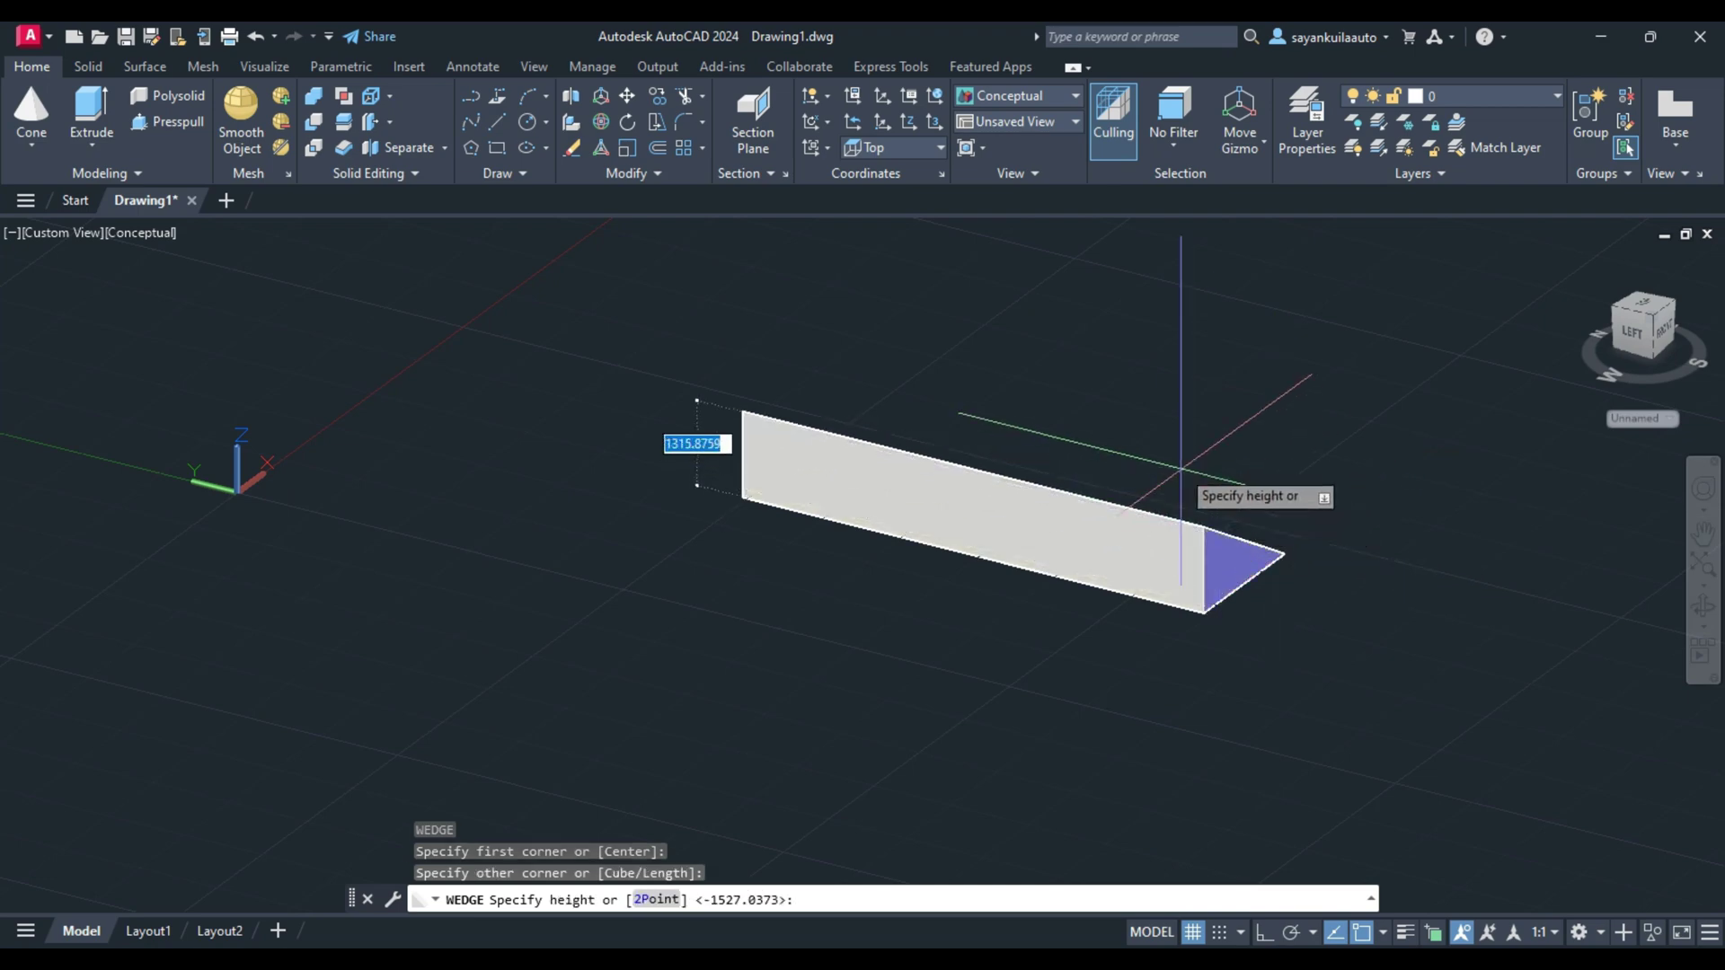
click(1089, 234)
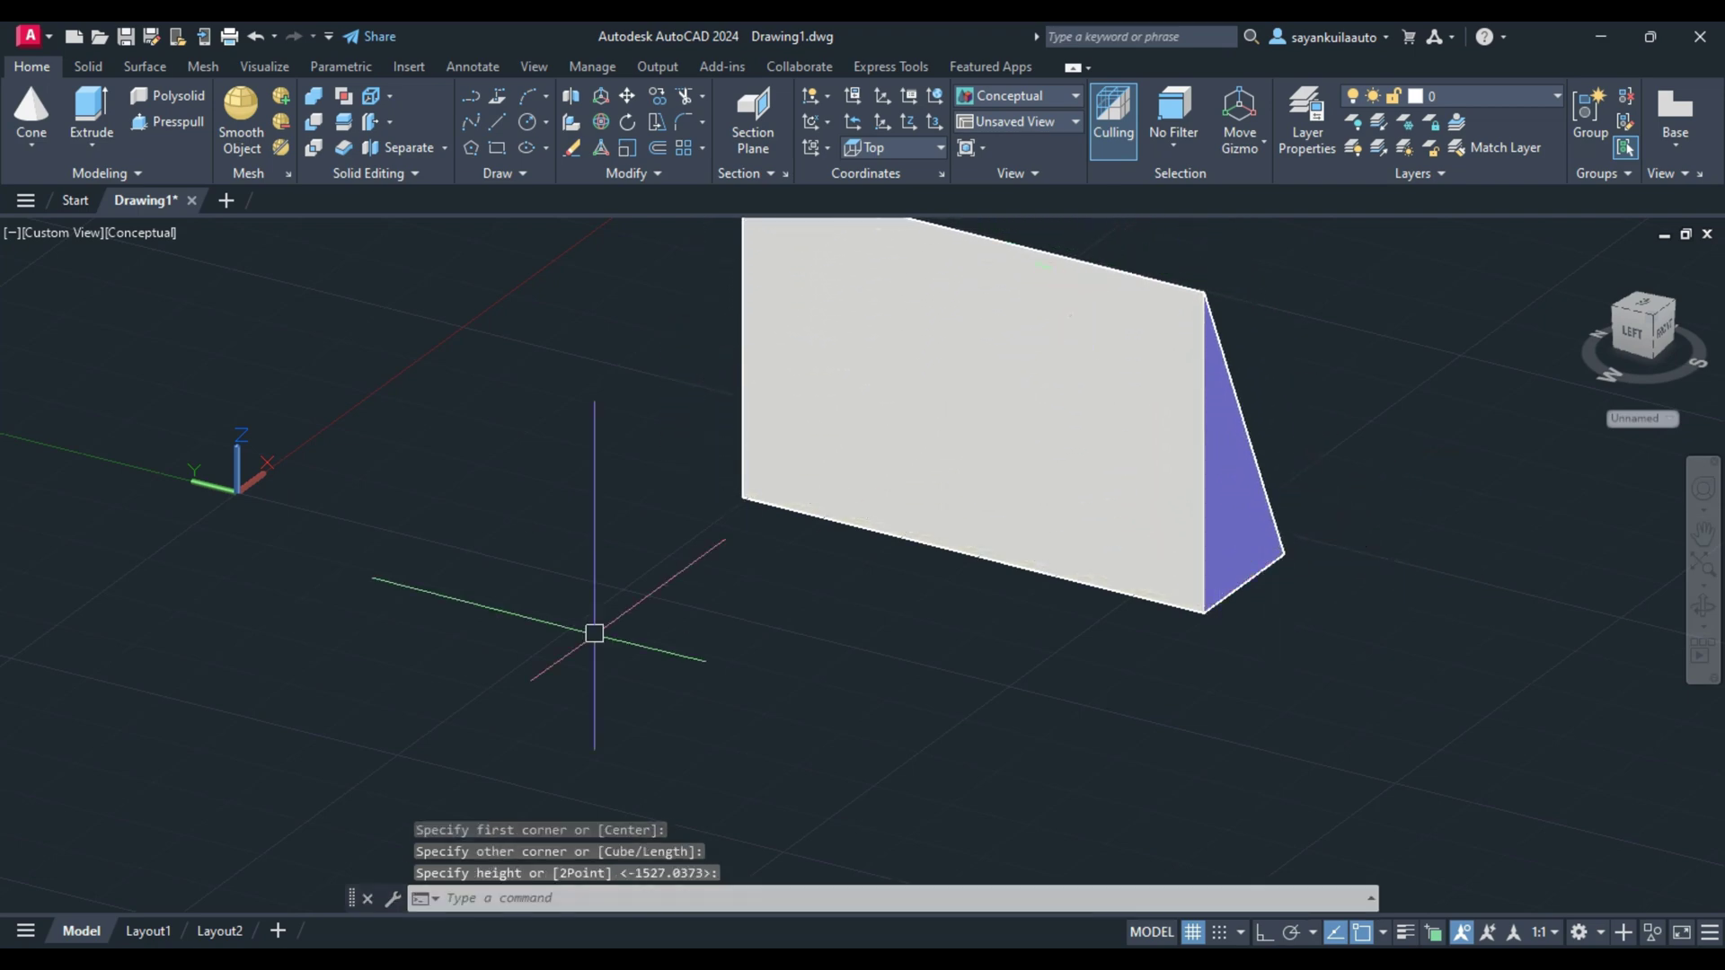
scroll(597, 628, down, 2)
scroll(898, 620, down, 2)
shift+middle_drag(1012, 612, 809, 602)
shift+middle_drag(919, 582, 677, 473)
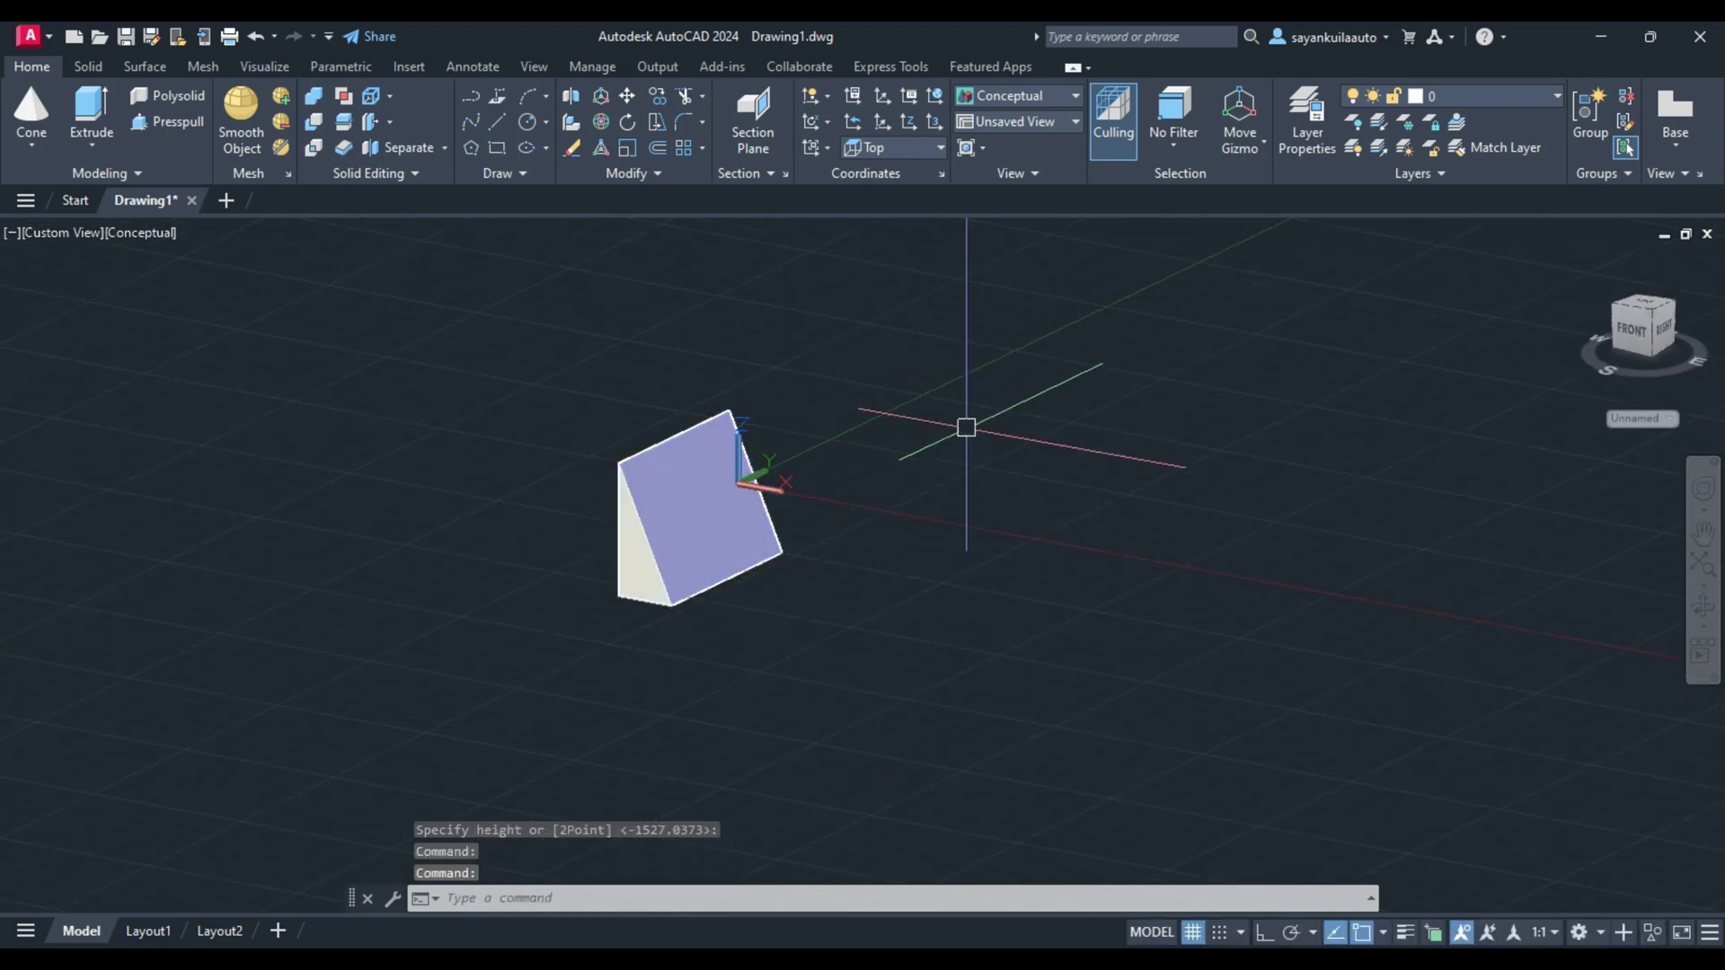
Draw a large wedge by picking two base corners and a height.
key(Return)
click(1069, 499)
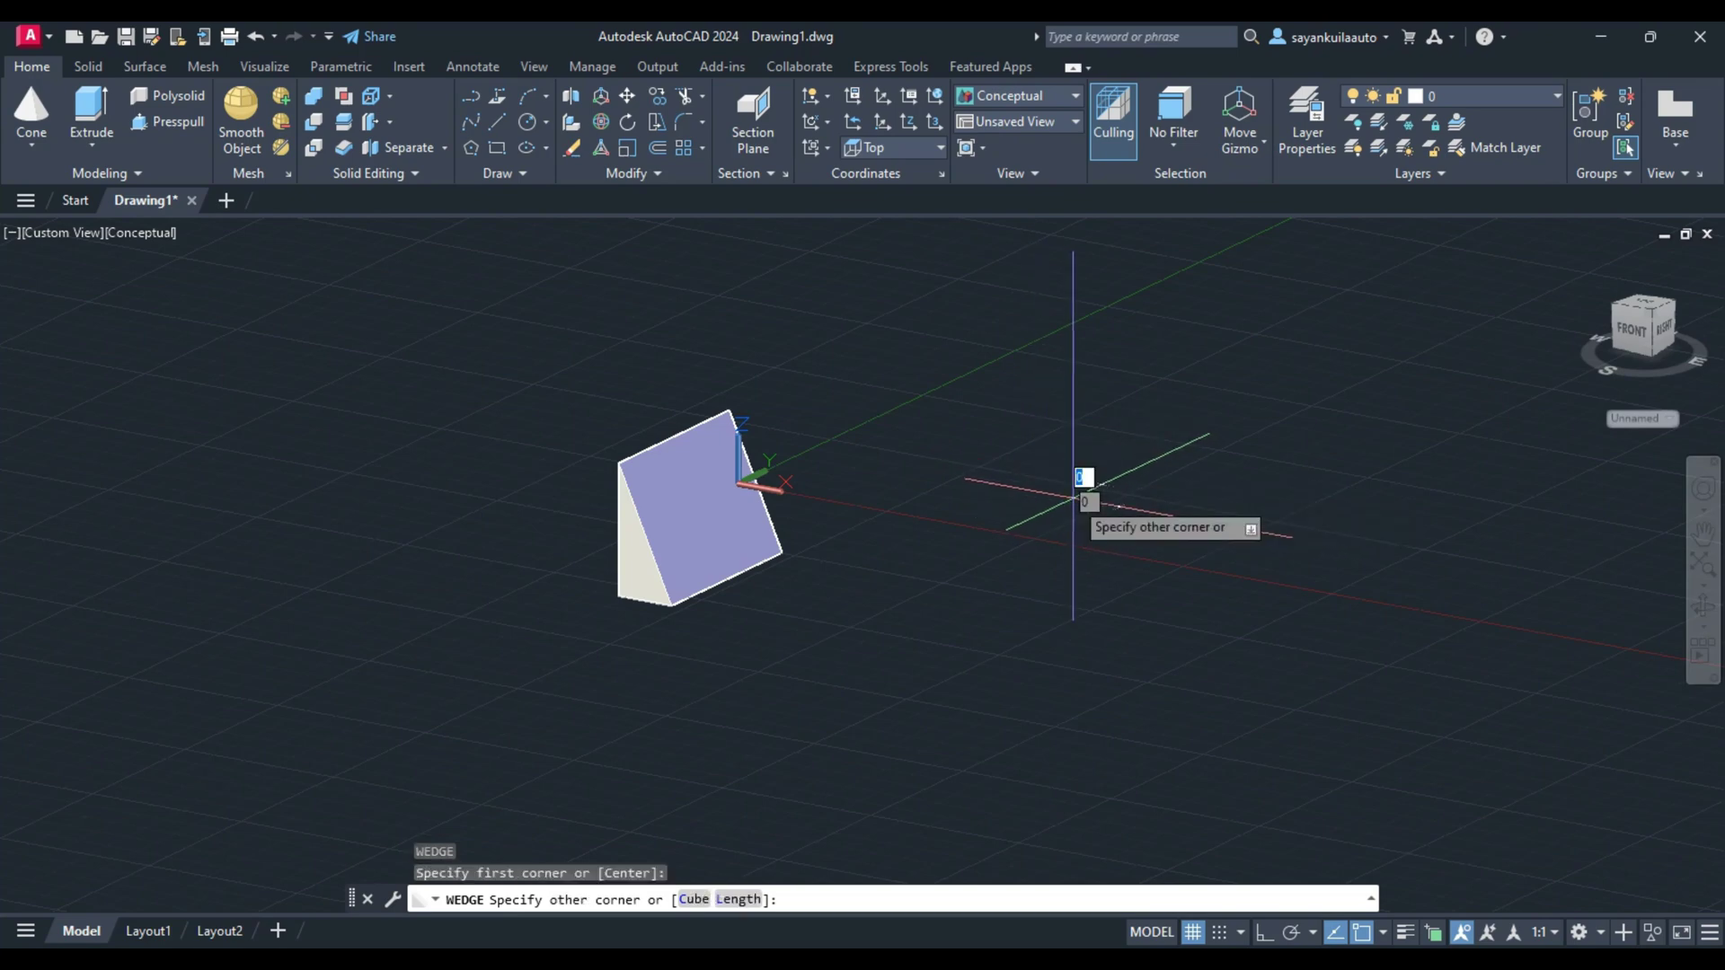
click(1579, 597)
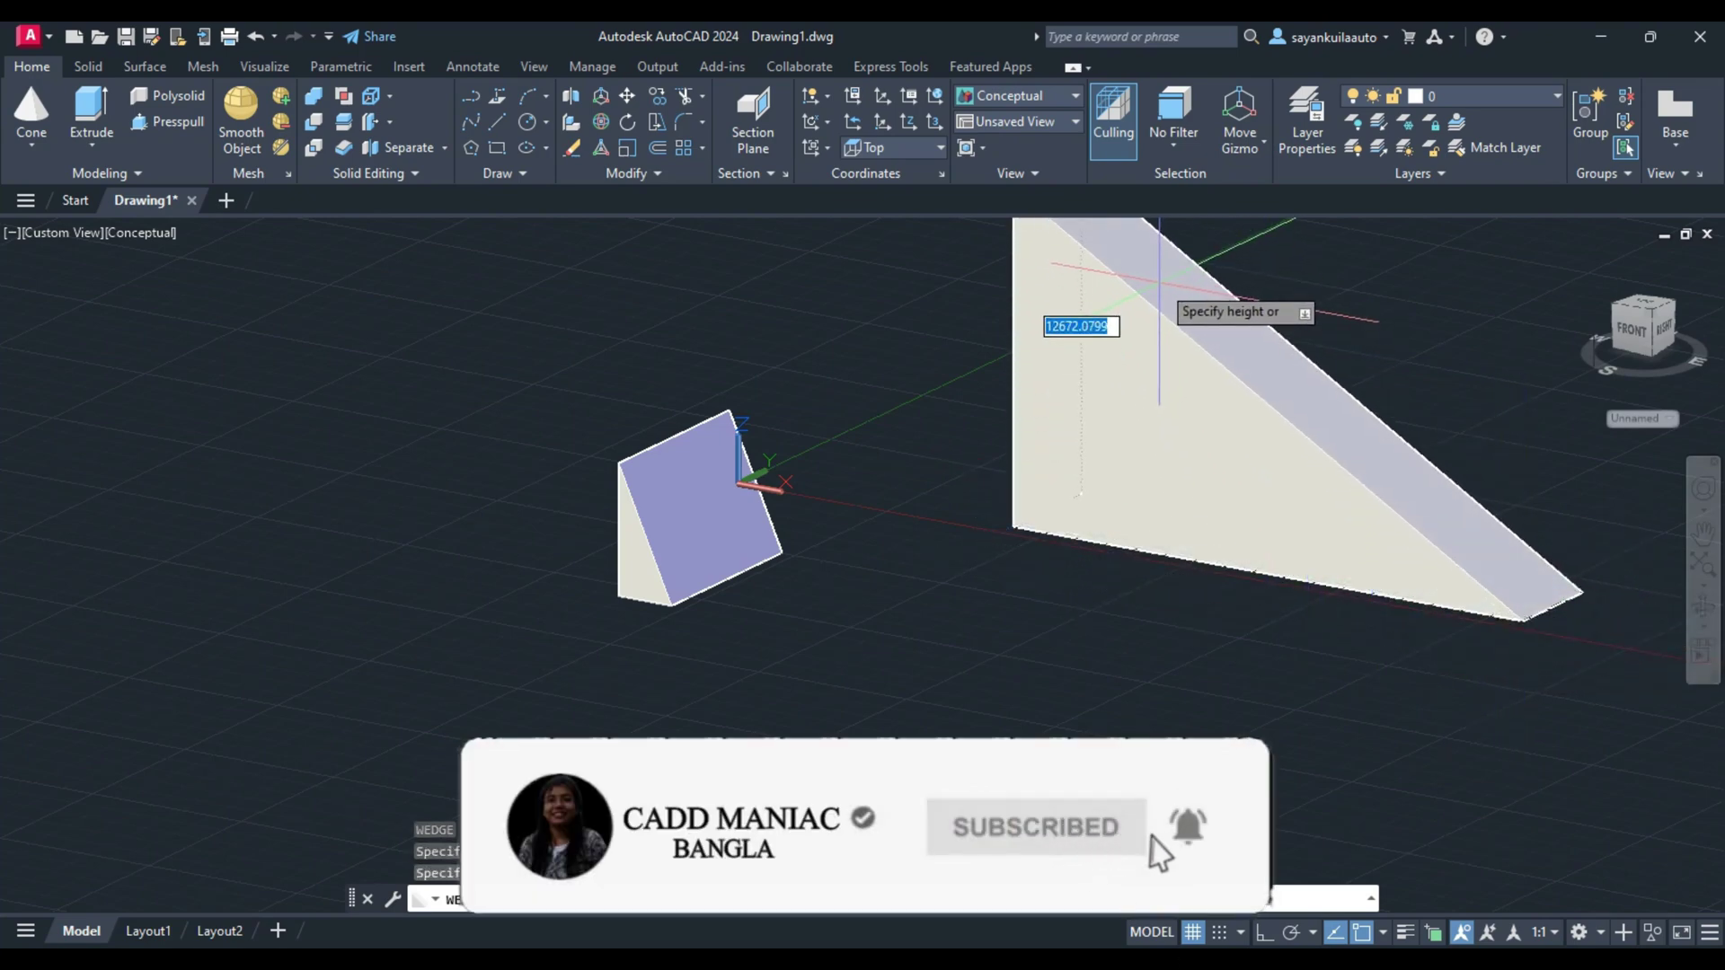
click(1159, 290)
scroll(494, 501, down, 2)
scroll(493, 500, down, 2)
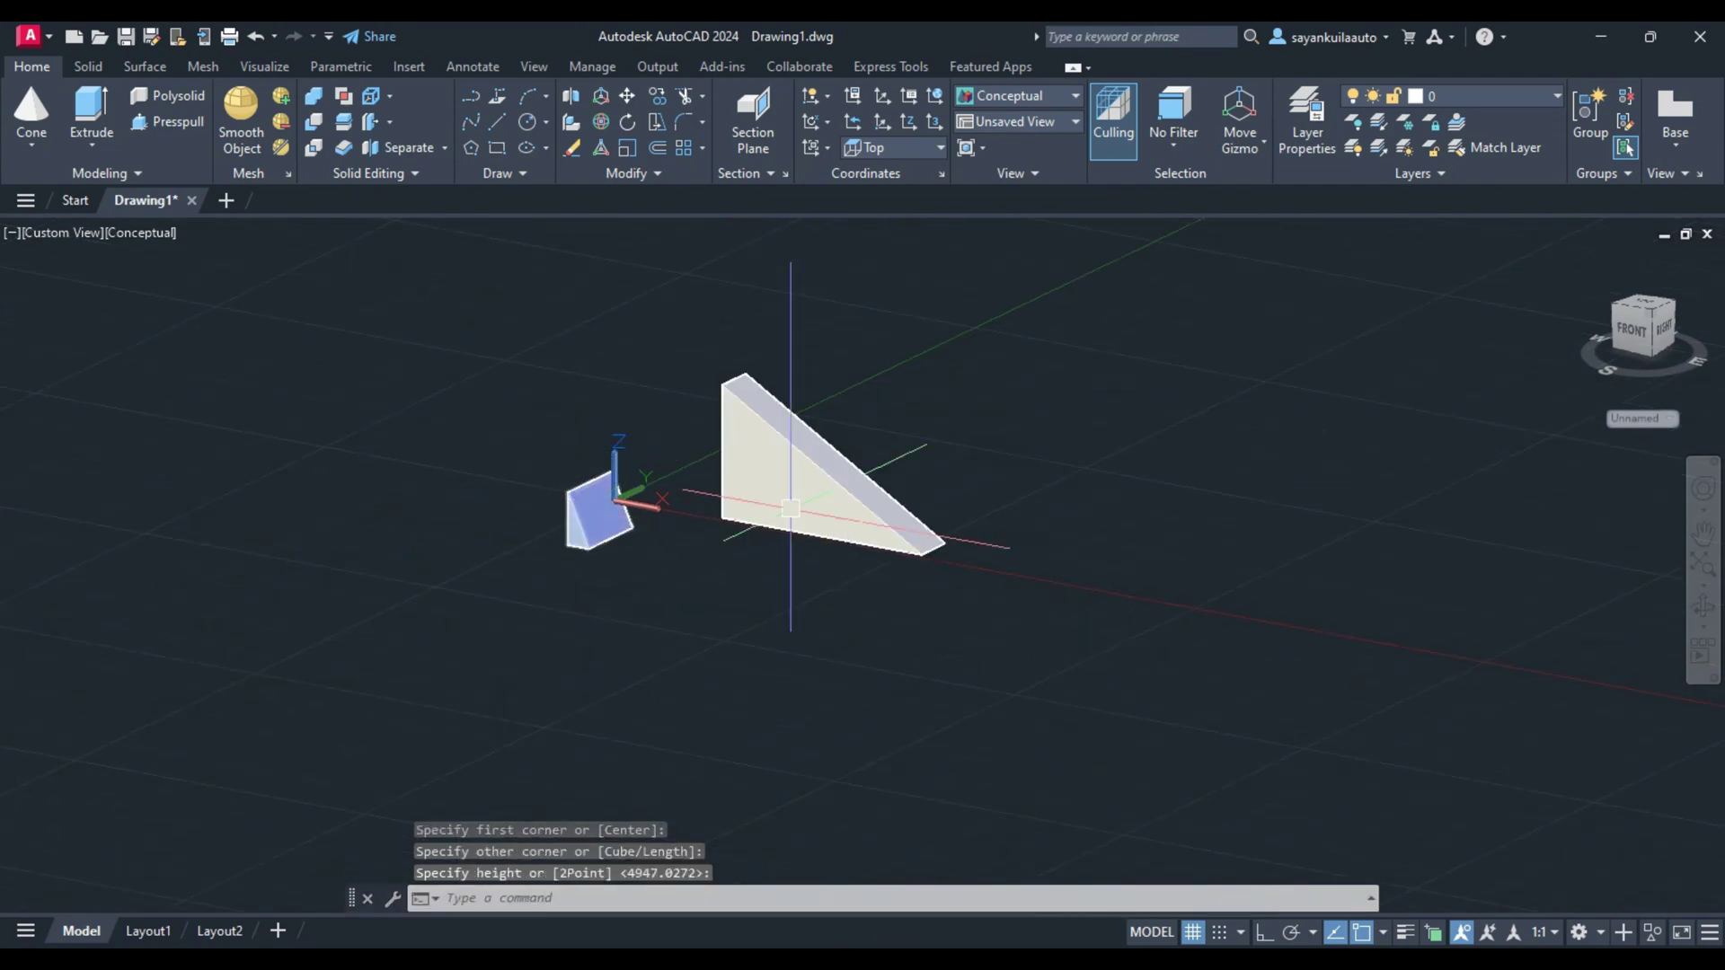
scroll(971, 462, up, 3)
Draw another wedge with a base length of 1000 and a picked height.
key(Return)
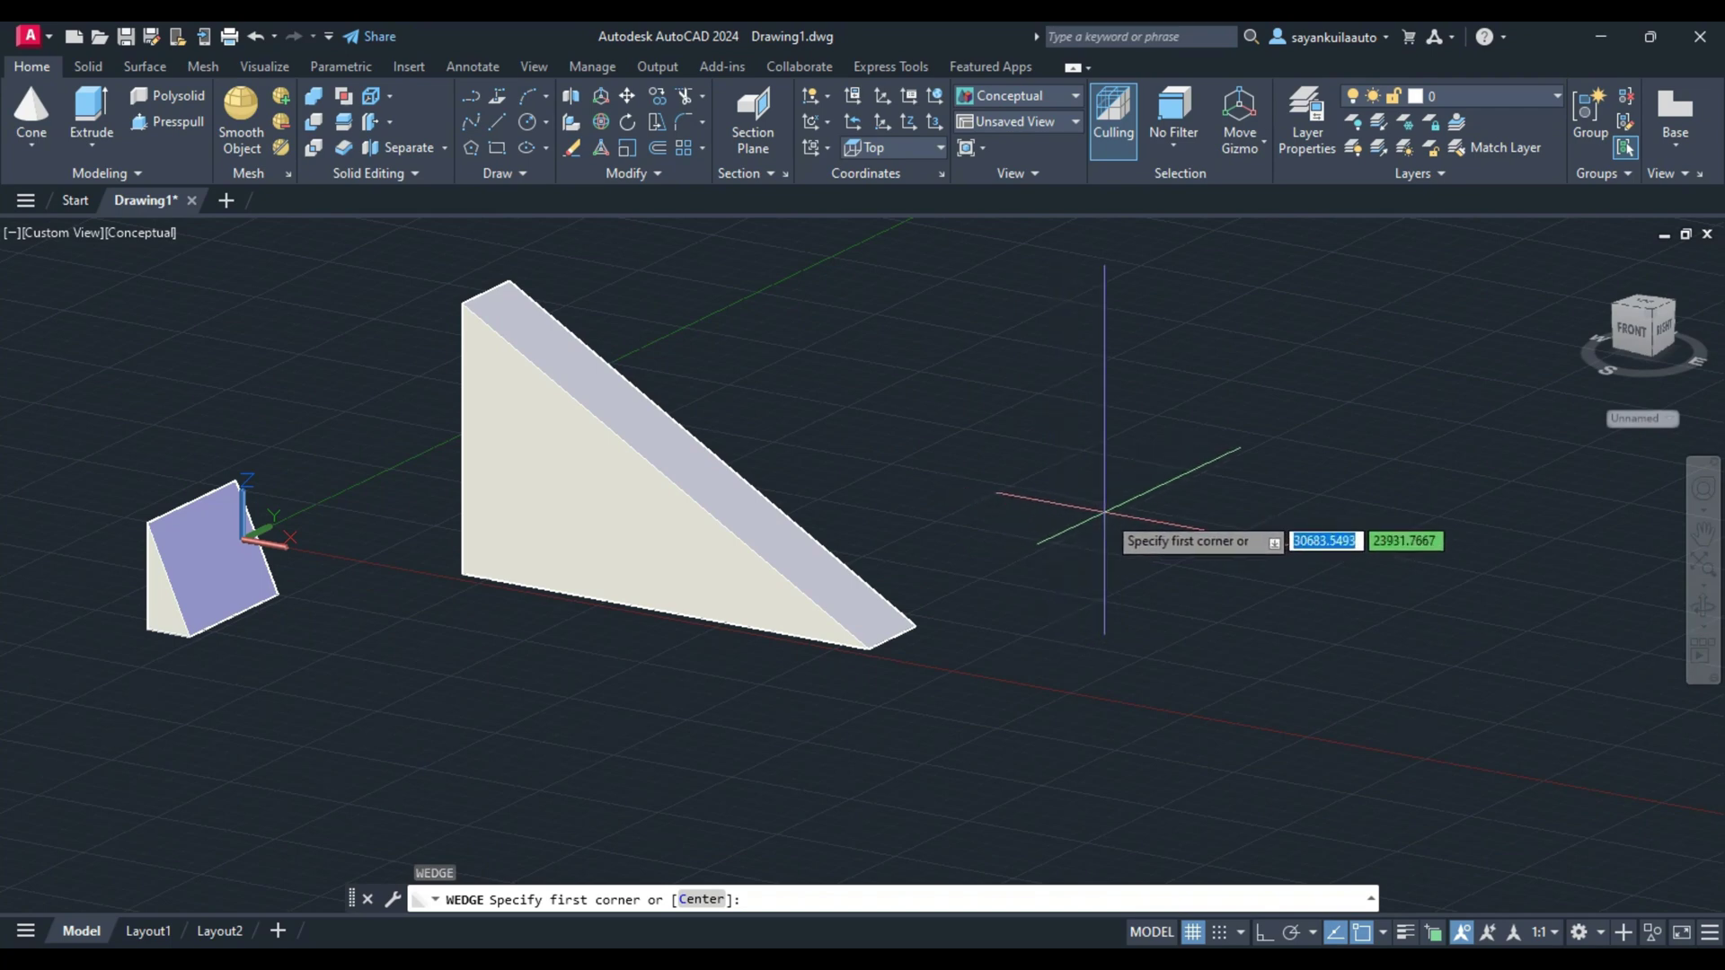
click(1071, 525)
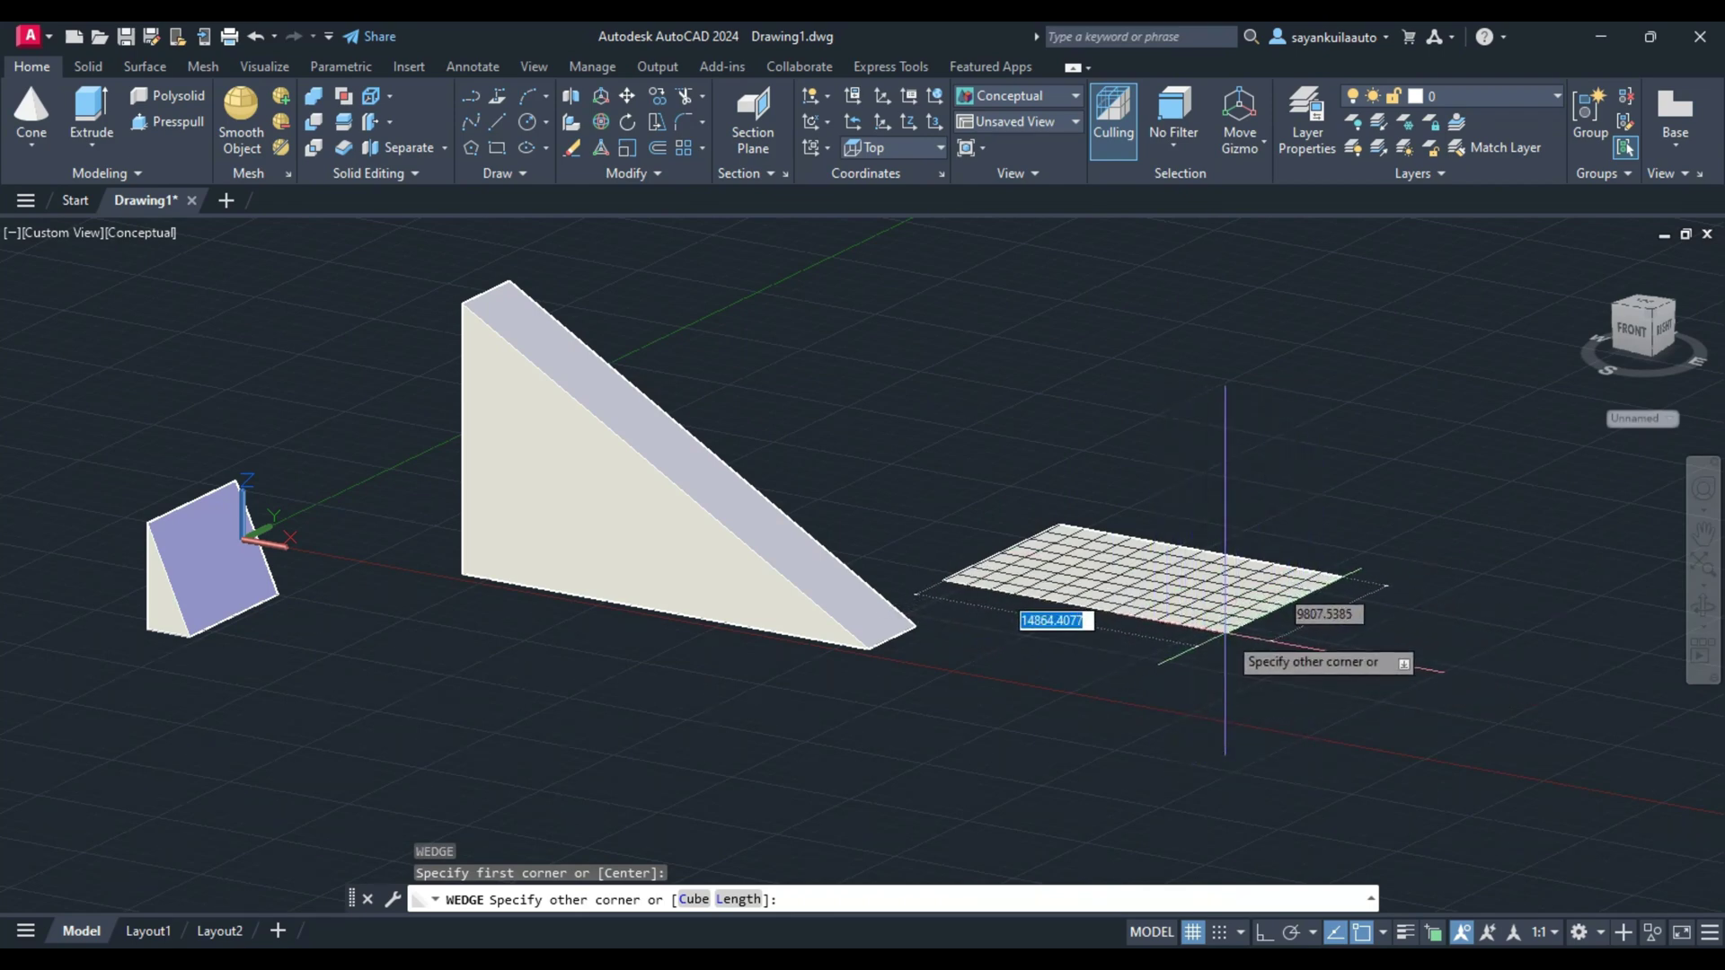
text(1000)
key(Return)
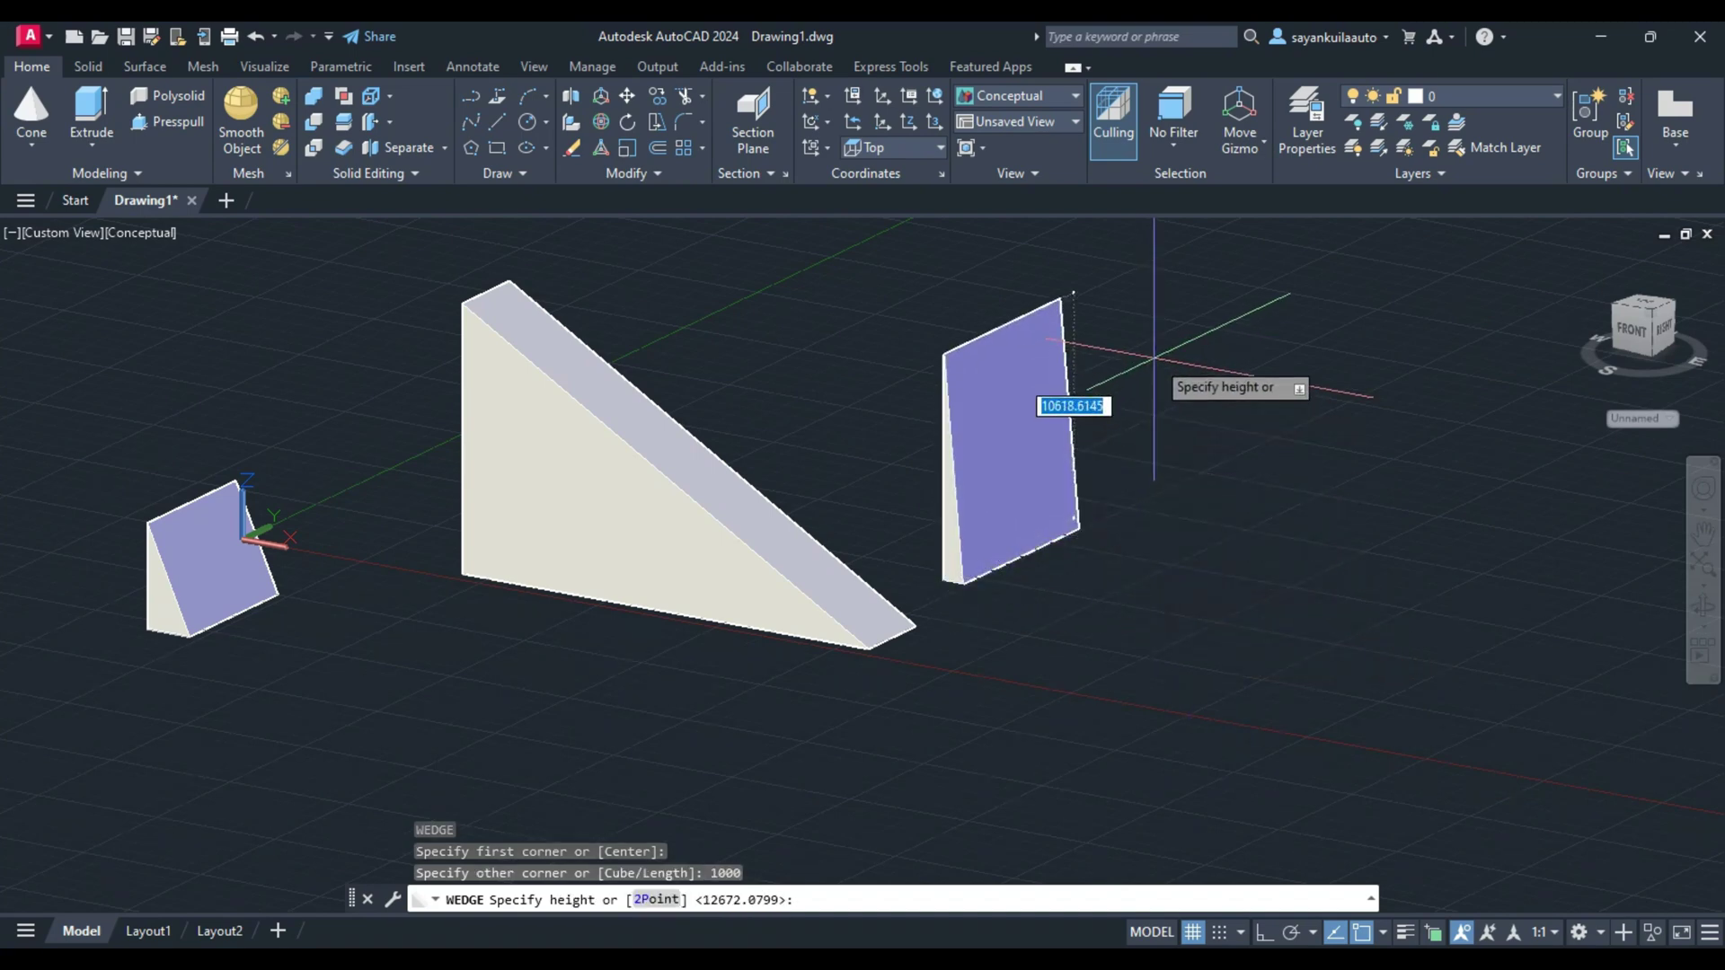
click(1170, 401)
Delete the three existing wedges using a crossing selection.
click(1207, 344)
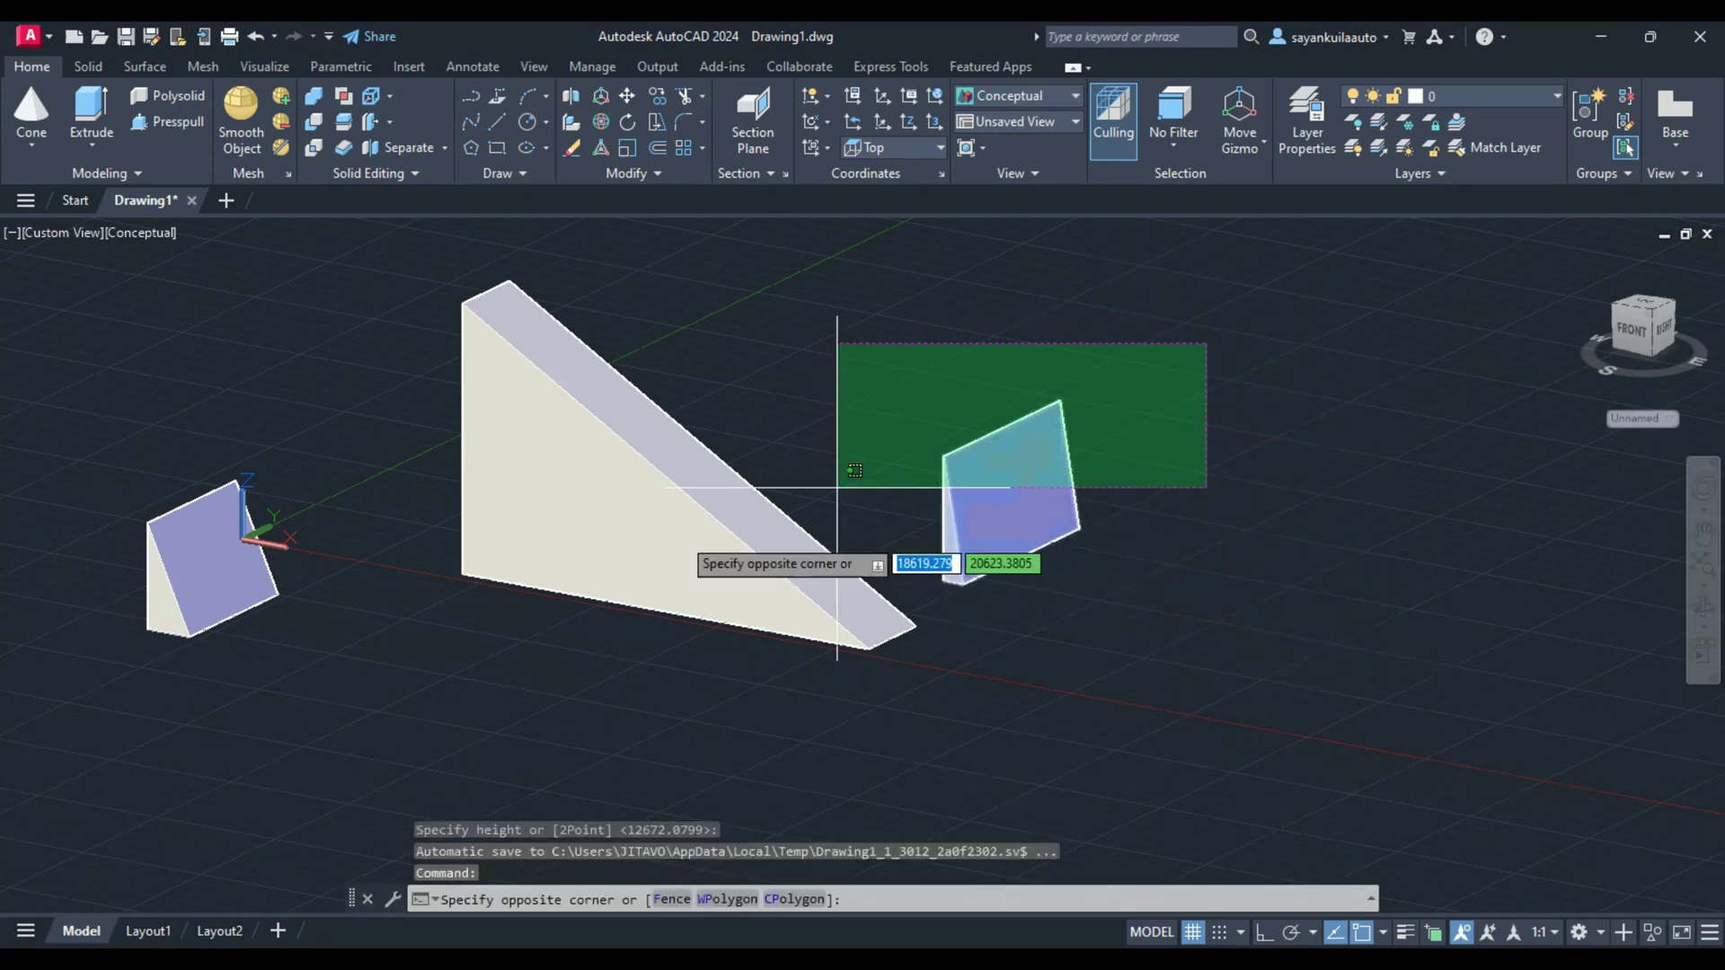
click(148, 665)
key(Delete)
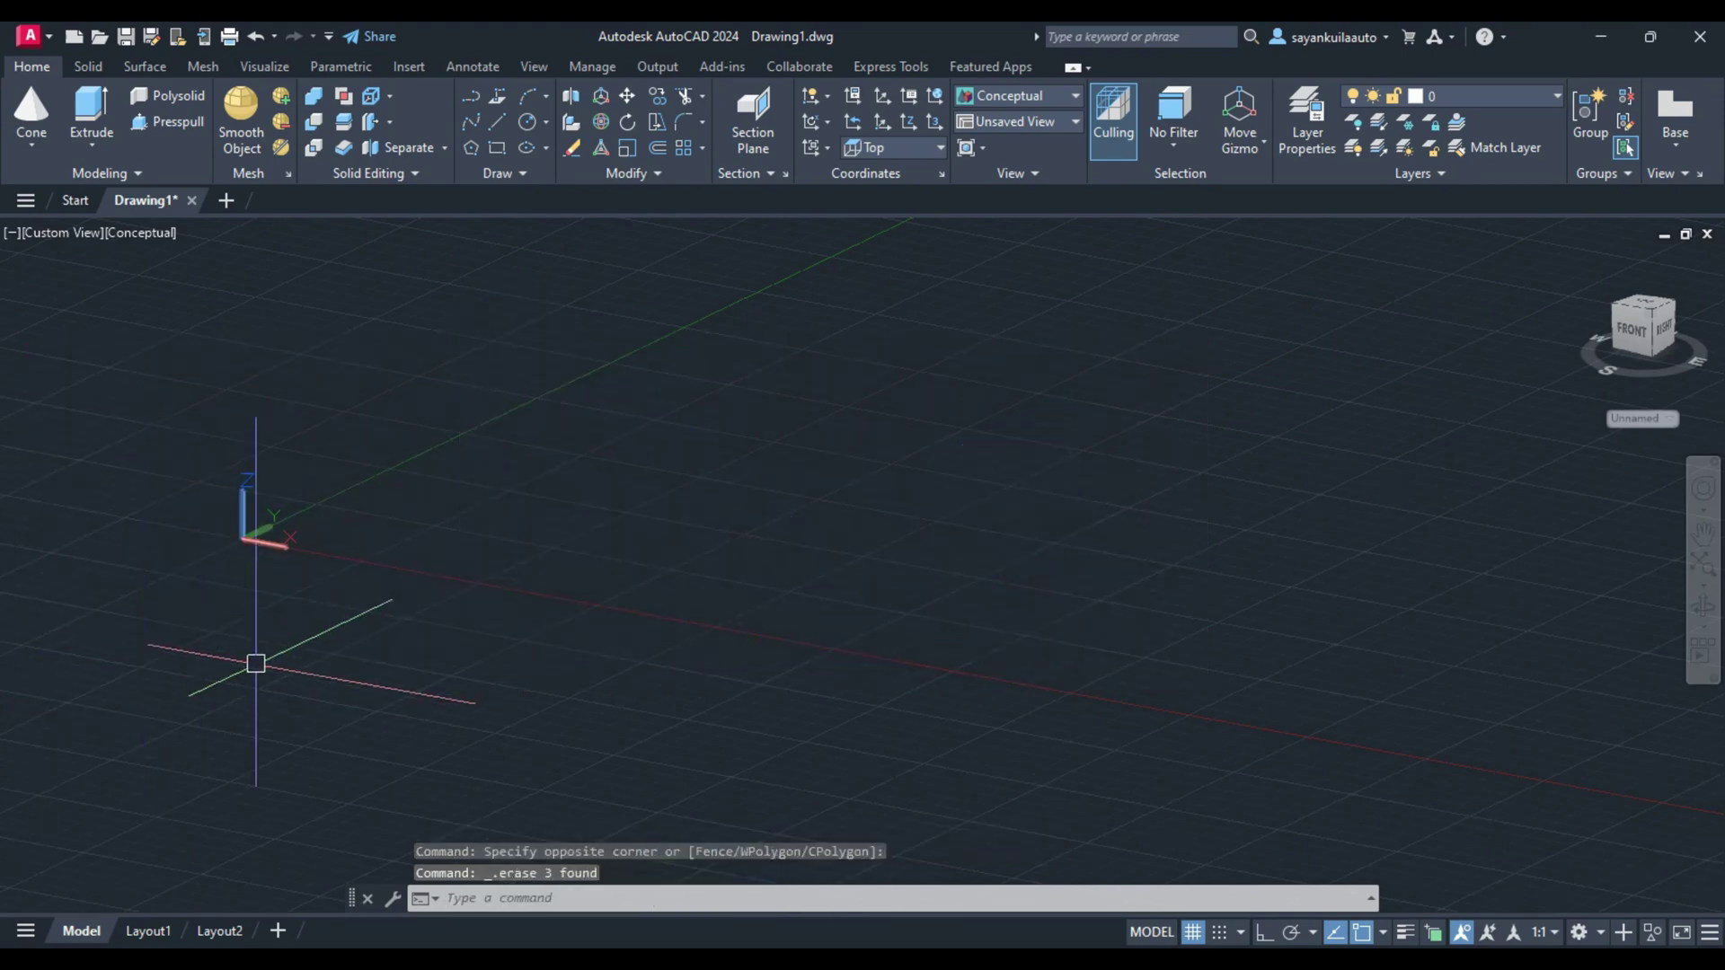
scroll(180, 558, up, 1)
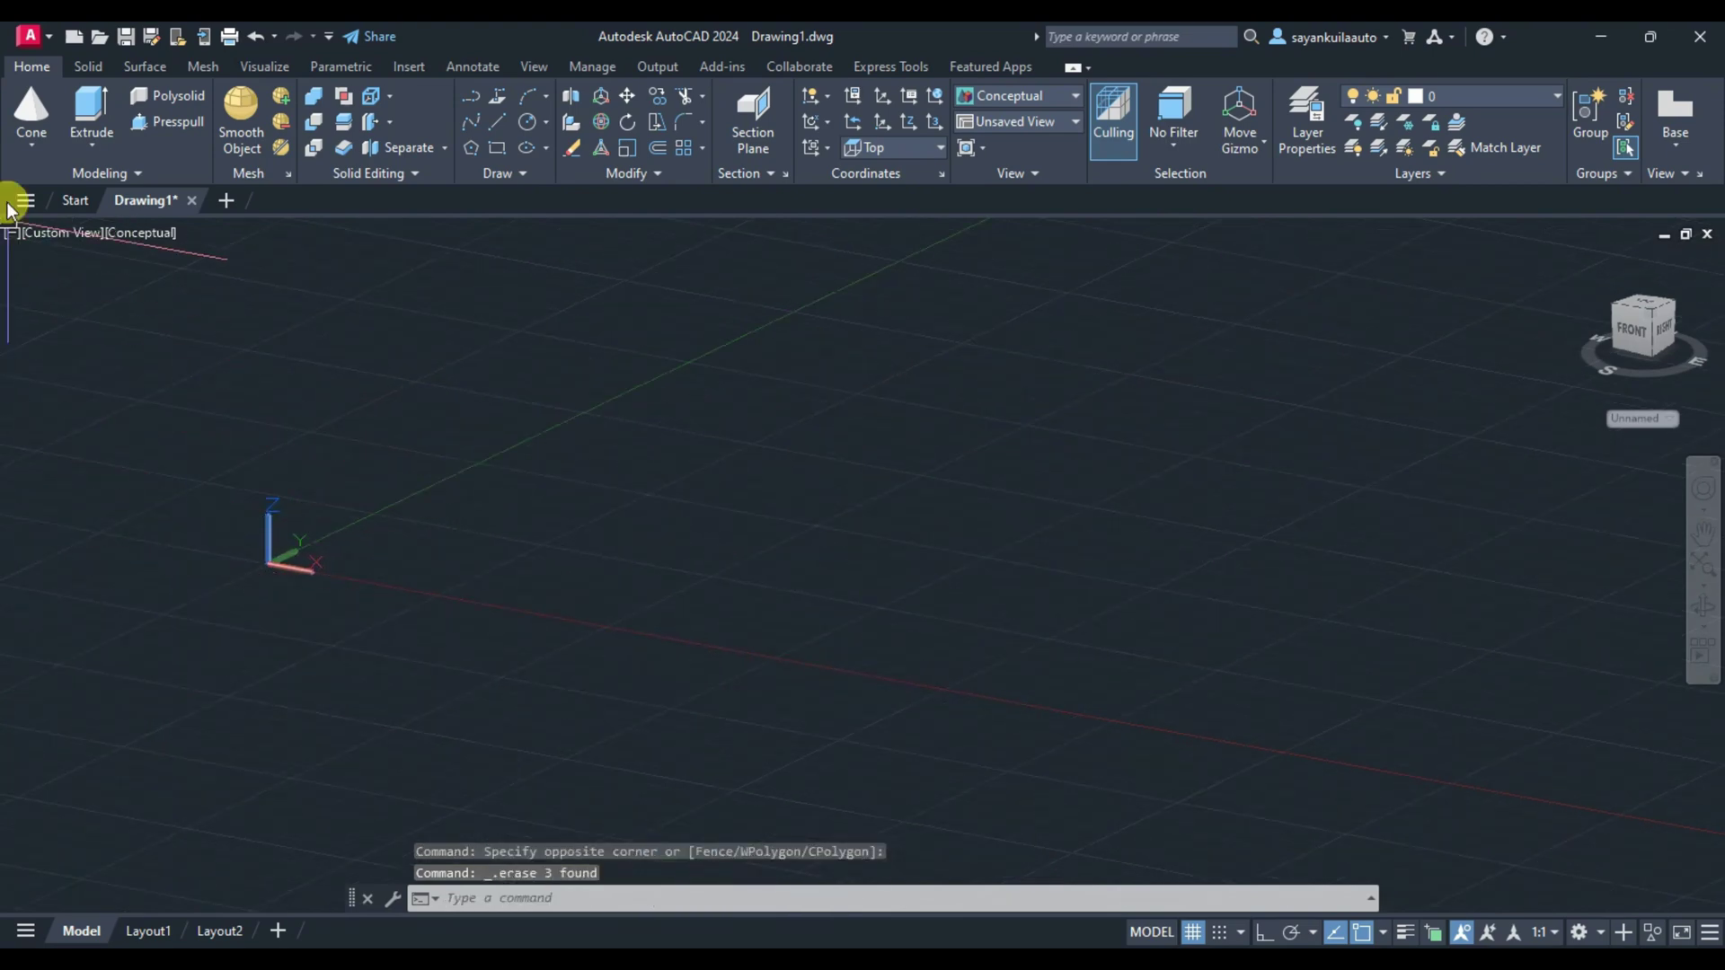
Create a wedge 500 long, 100 wide and 500 high with WEDGE.
text(wedge)
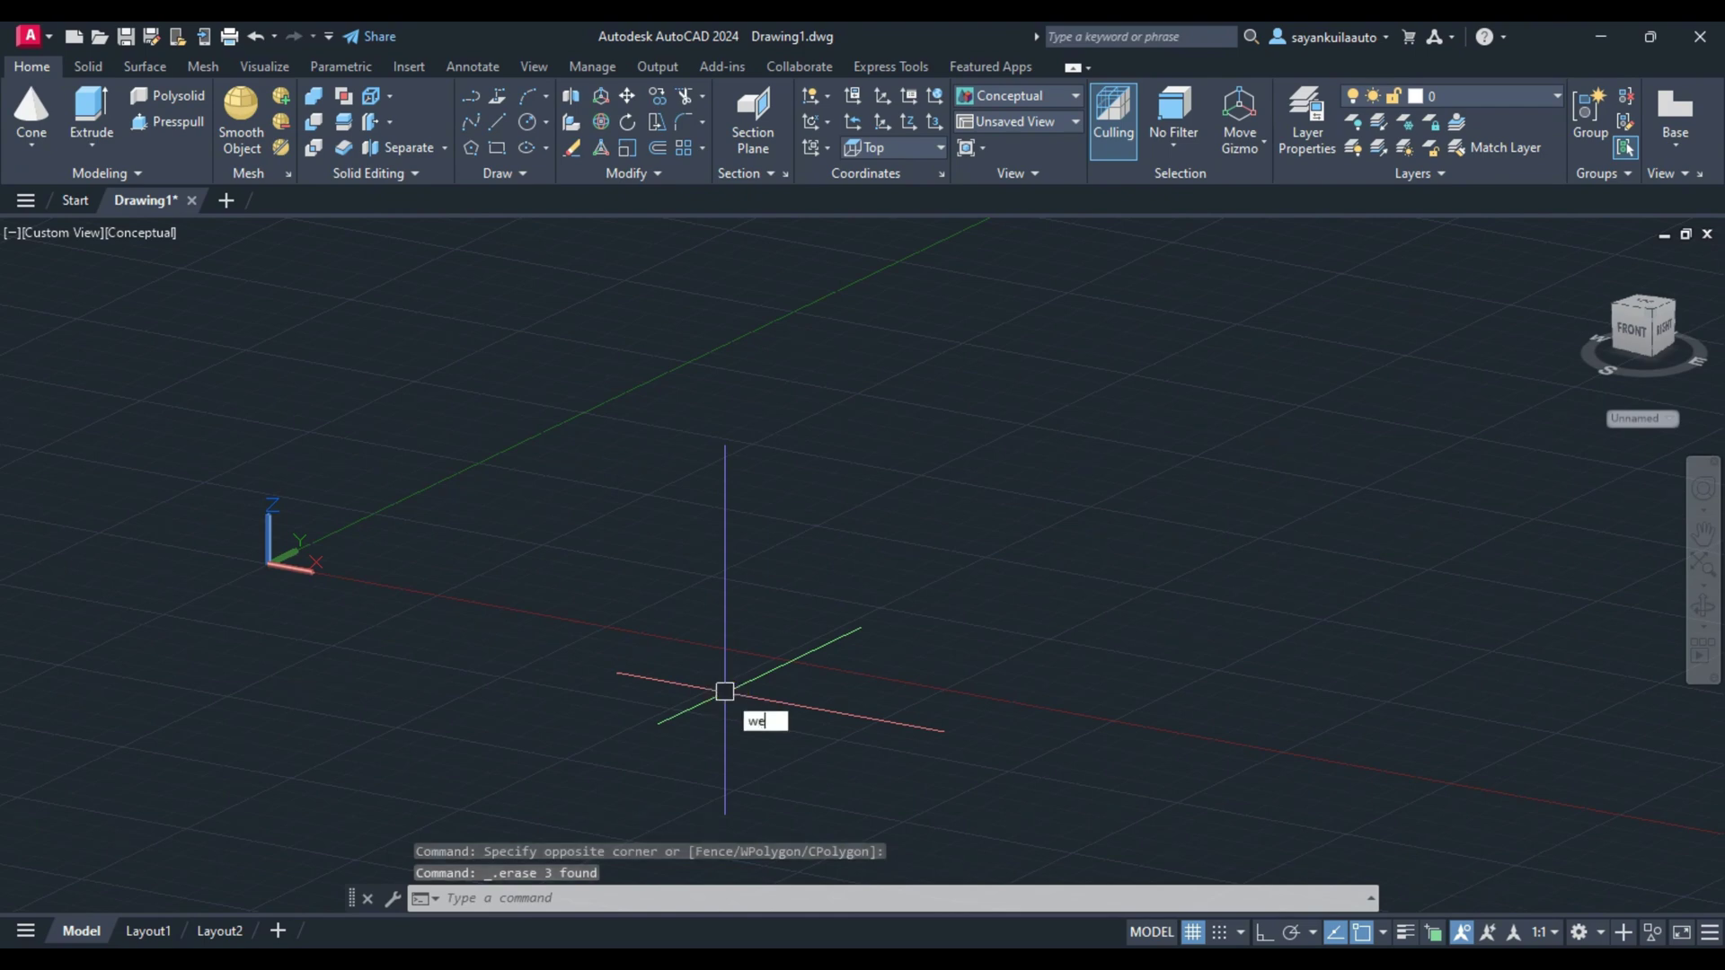
key(Return)
click(646, 627)
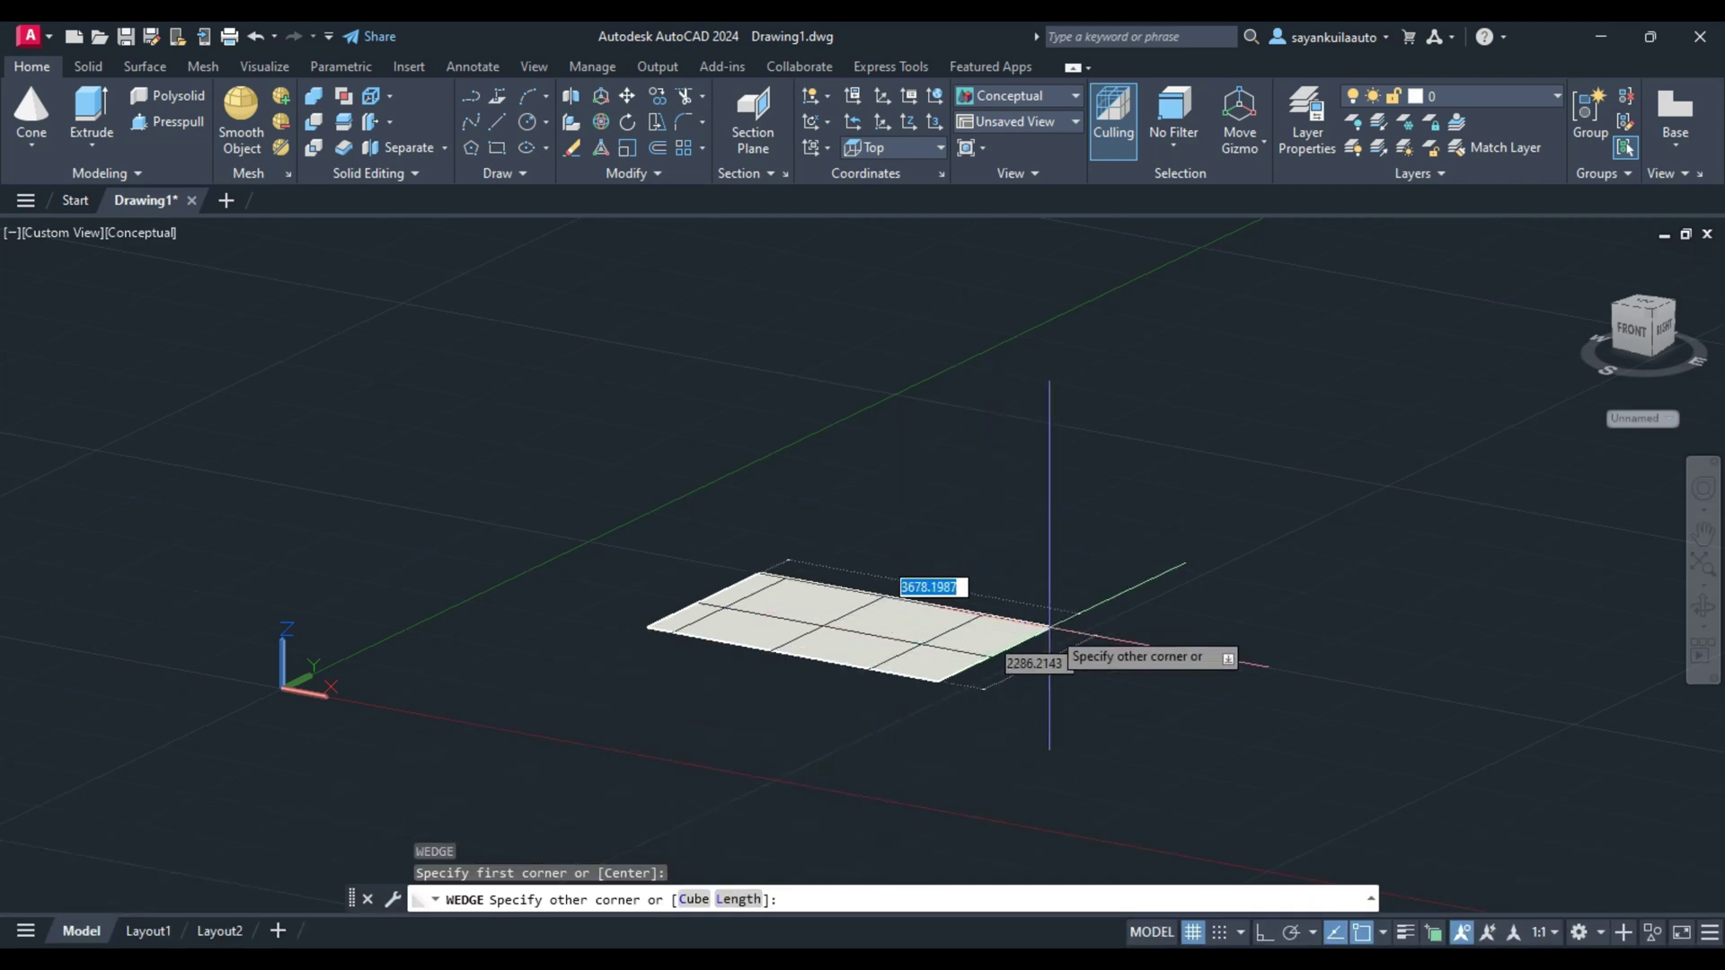
text(00)
key(Tab)
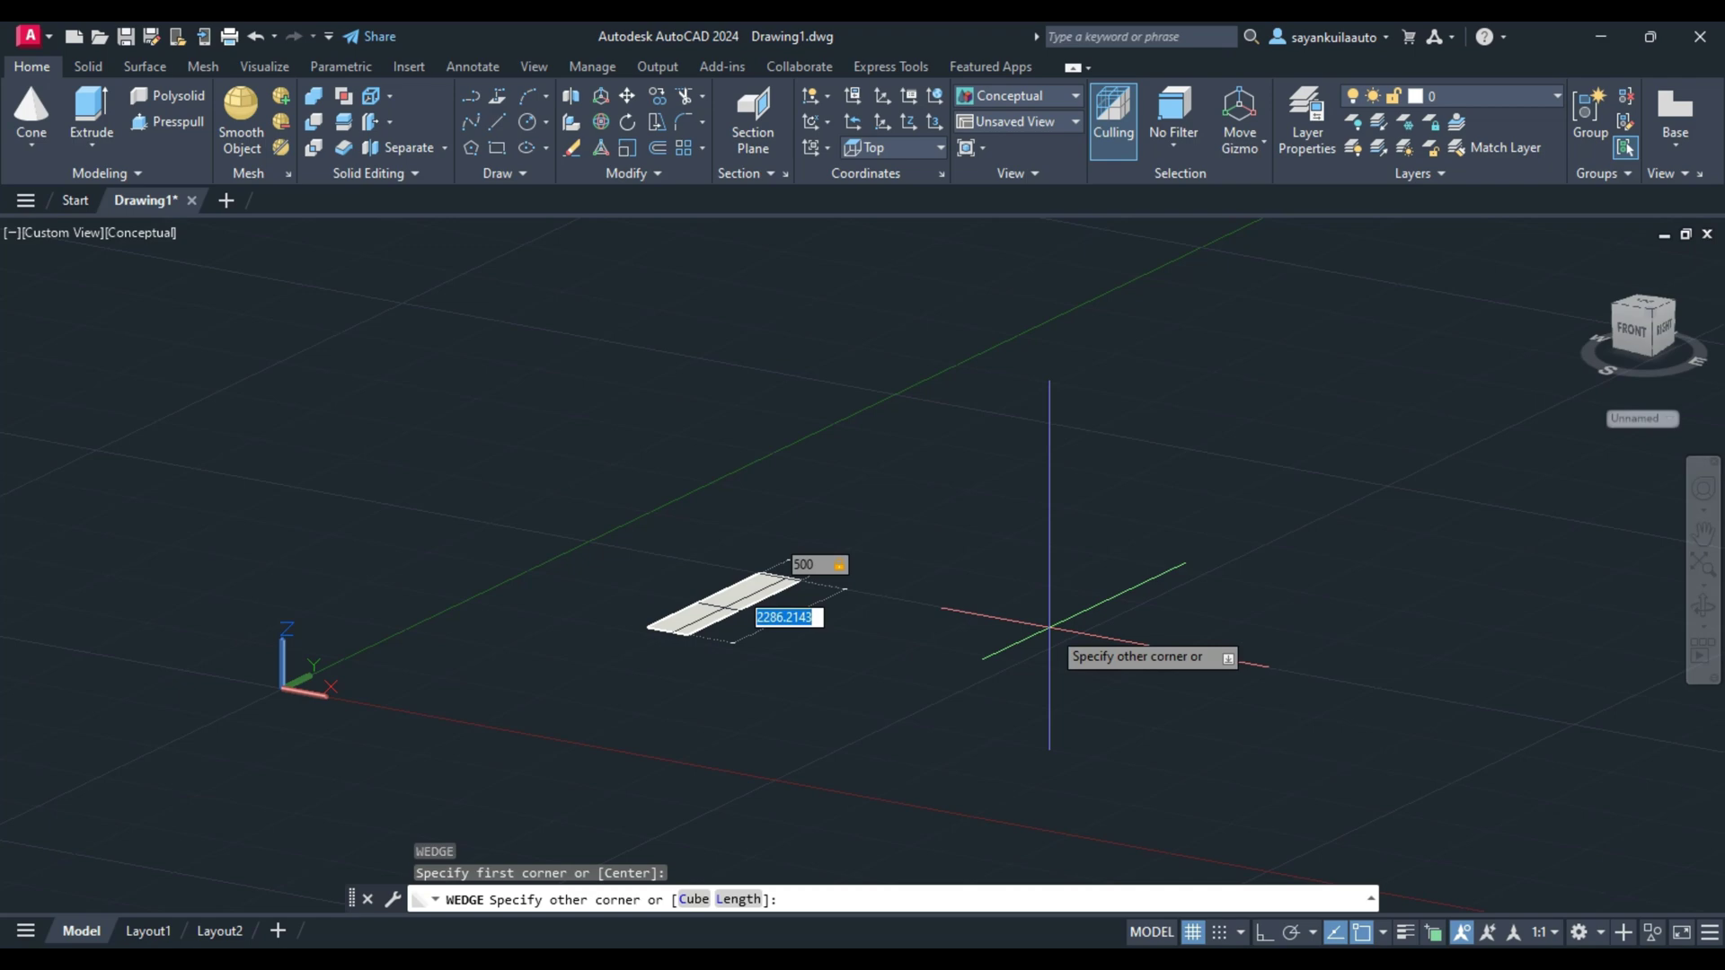
text(1)
text(10)
key(Return)
shift+middle_drag(1046, 633, 615, 629)
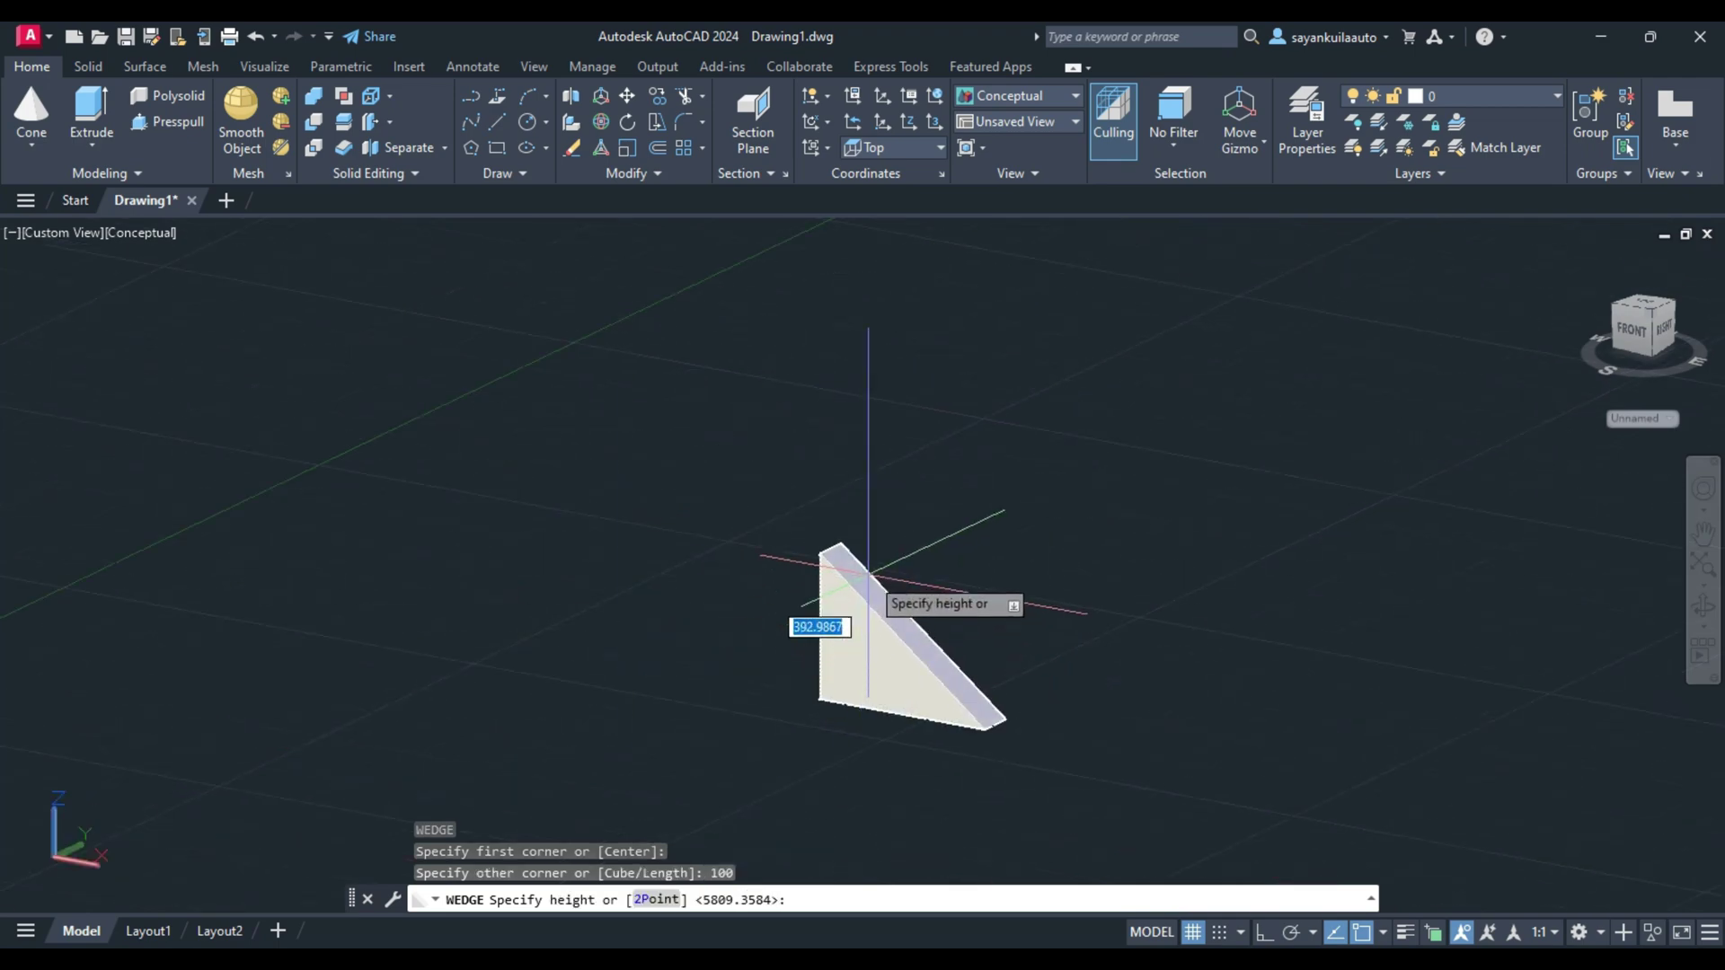
text(500)
key(Return)
scroll(924, 724, up, 2)
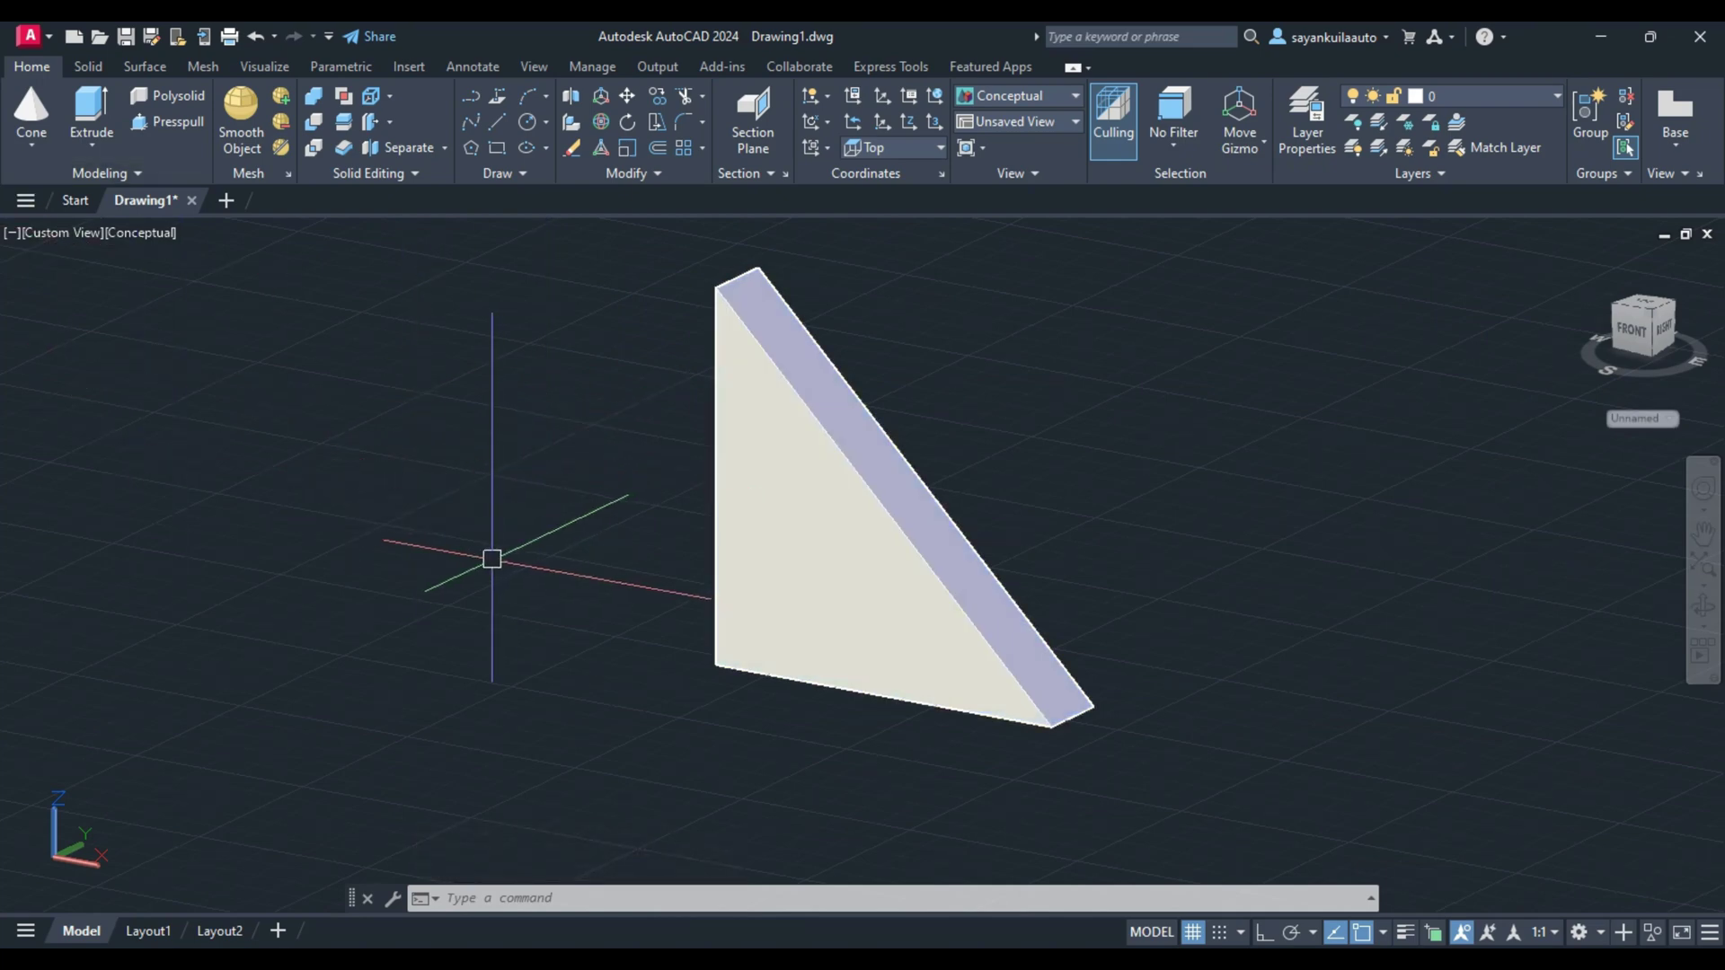
key(Return)
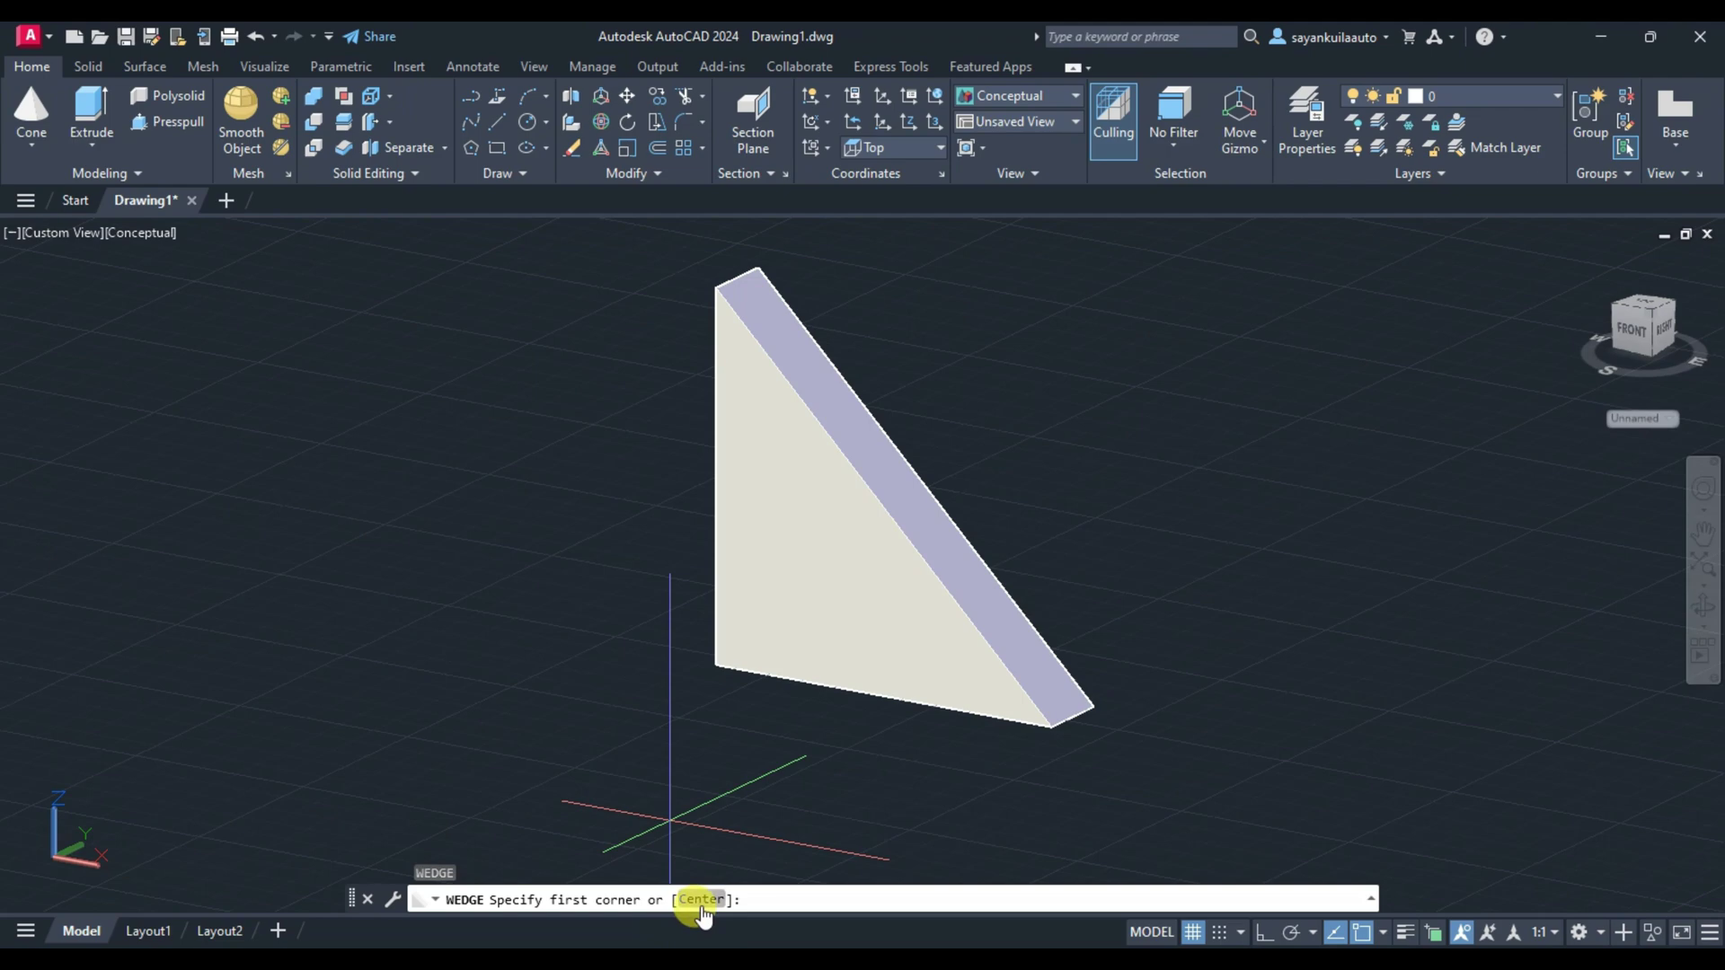
Build a wedge from a centre point beside the first, with height 500.
click(701, 899)
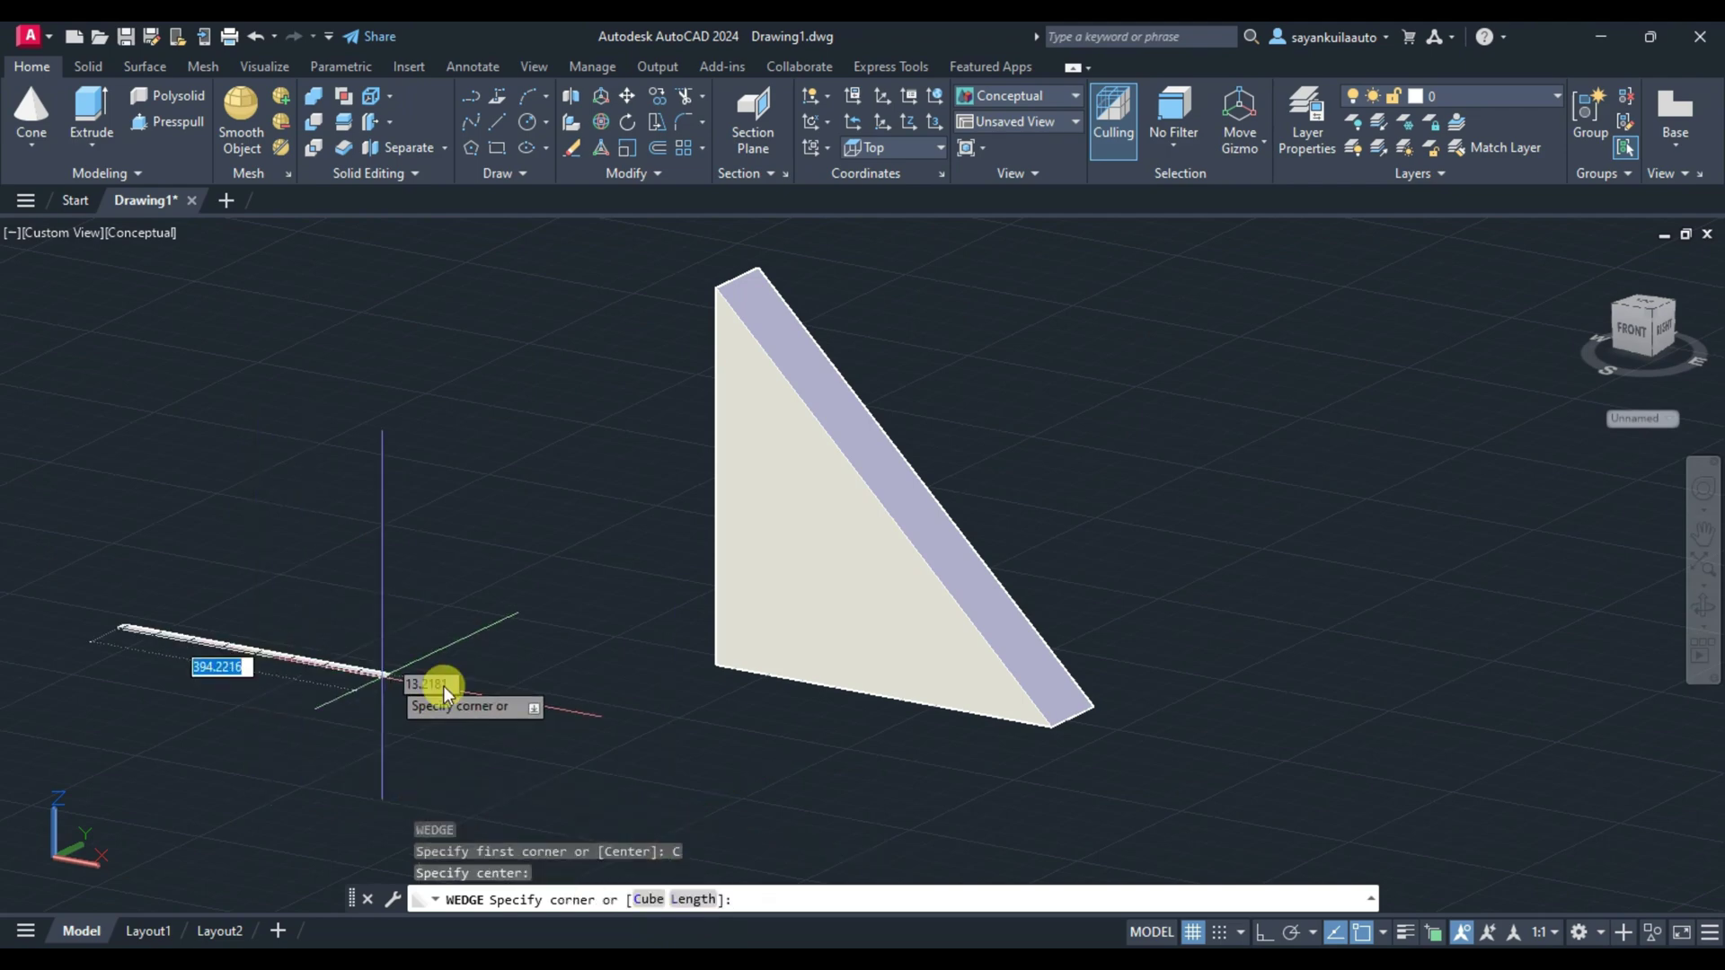
click(256, 651)
click(499, 692)
click(431, 521)
scroll(539, 467, down, 4)
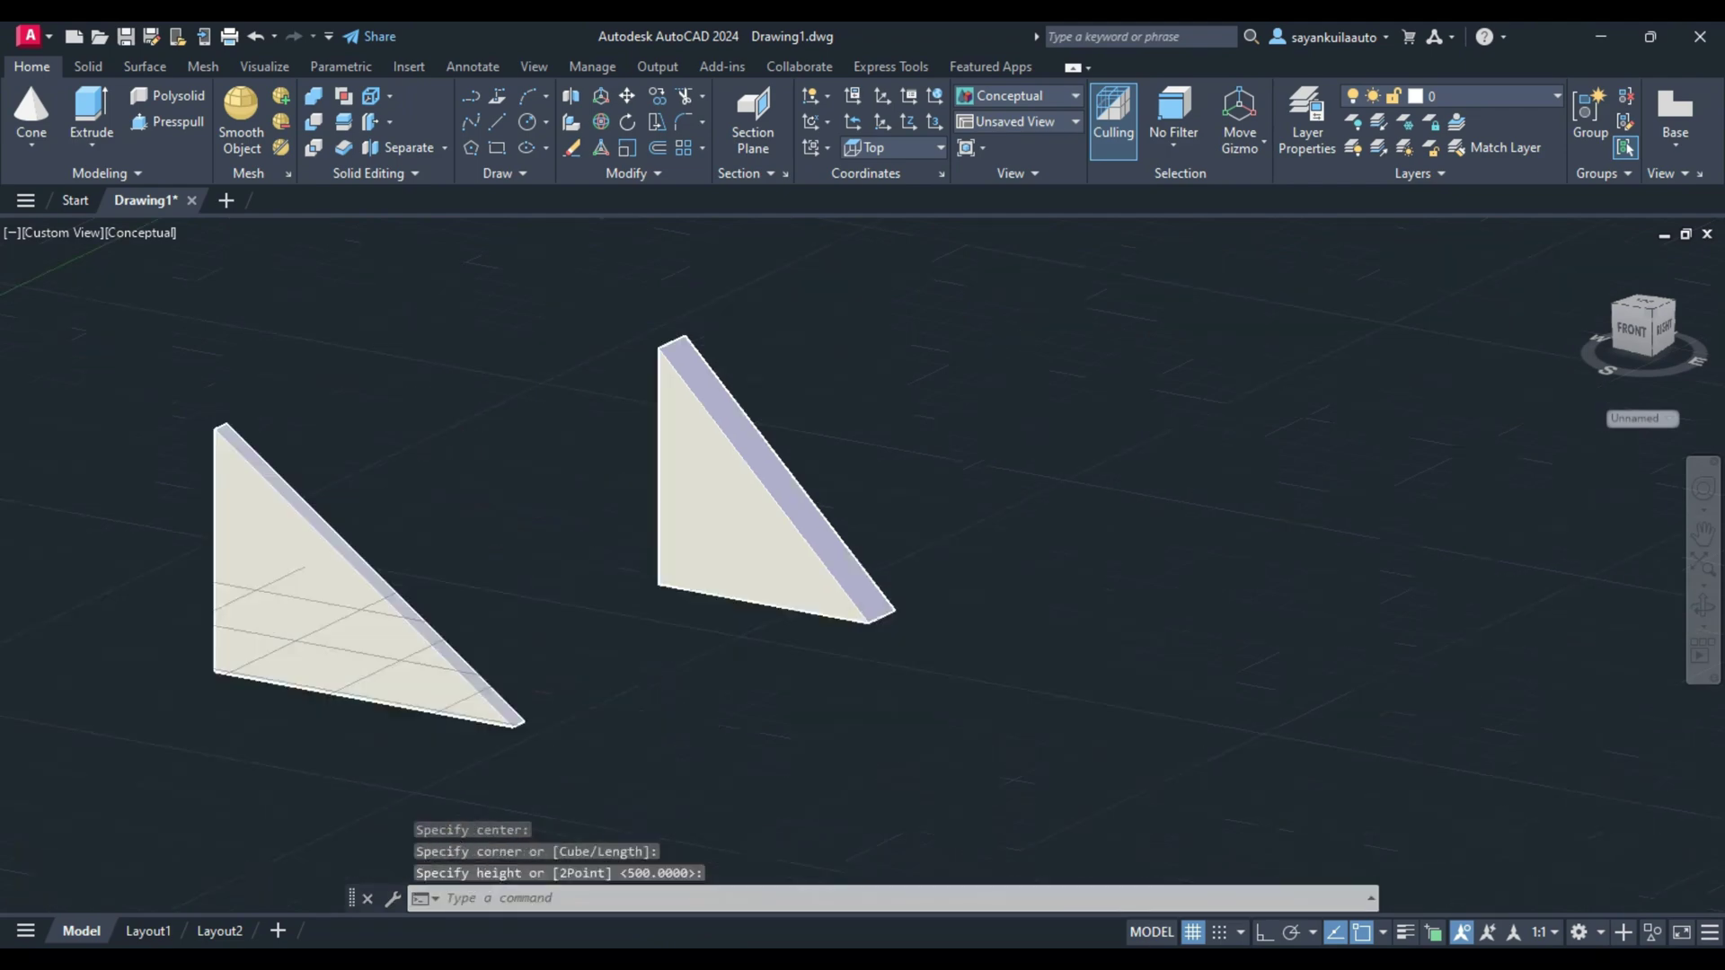
scroll(494, 481, down, 2)
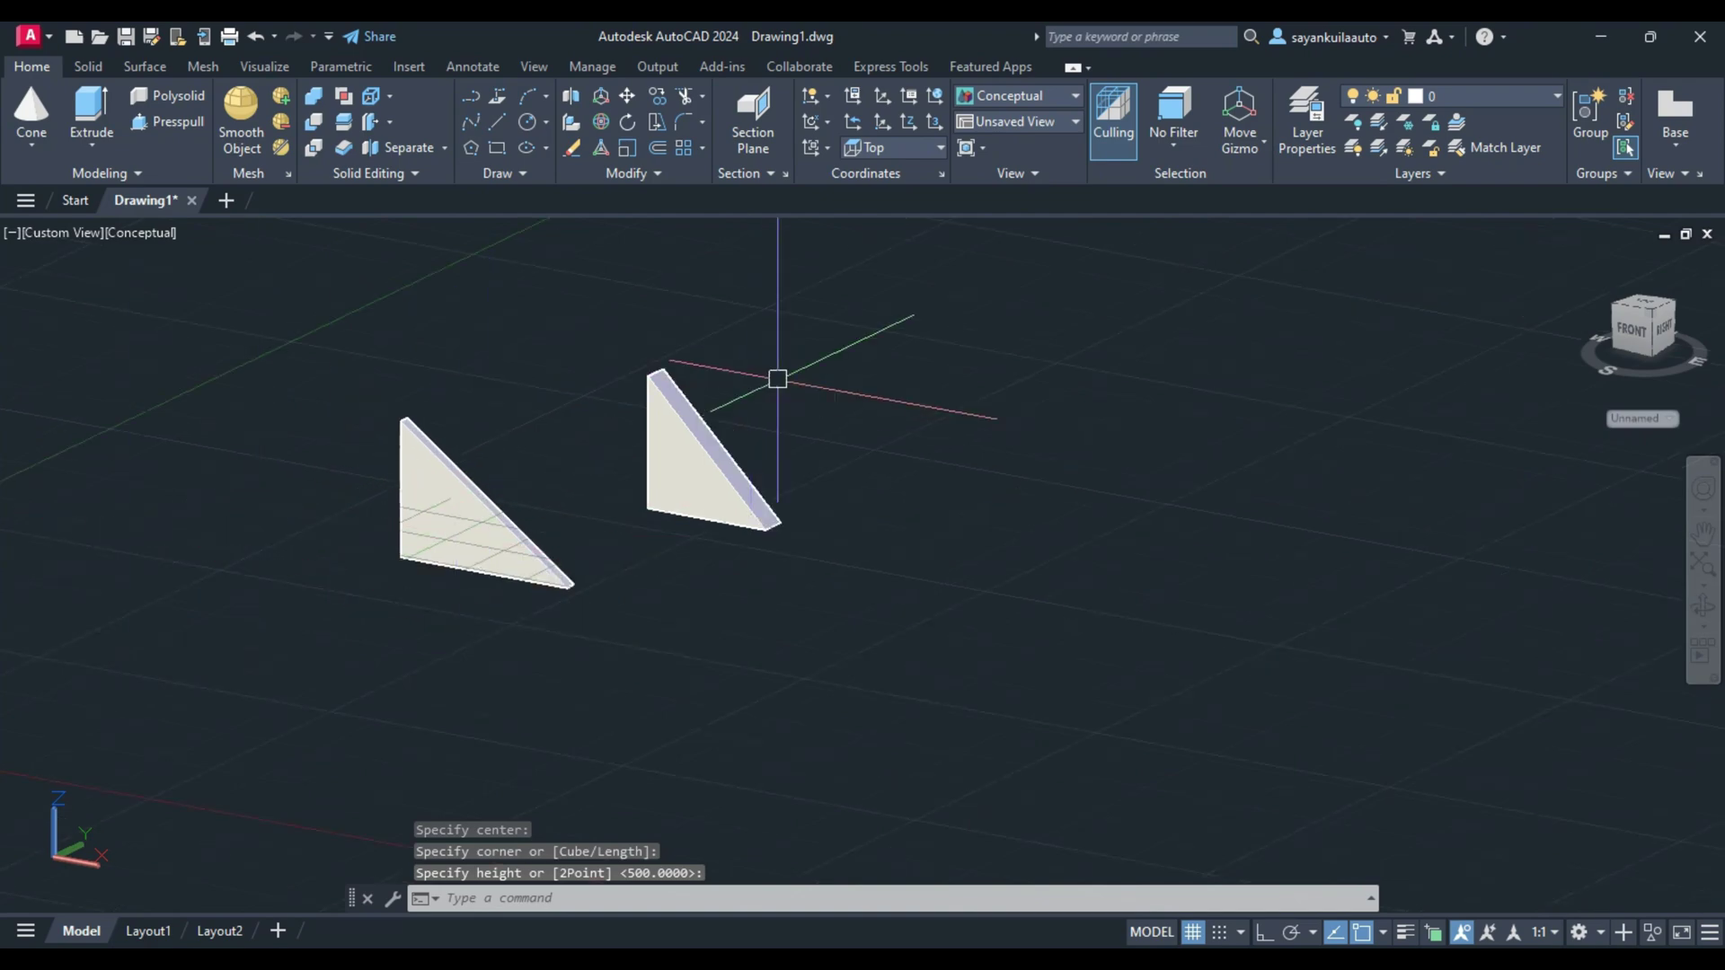
scroll(773, 374, down, 2)
shift+middle_drag(631, 386, 440, 474)
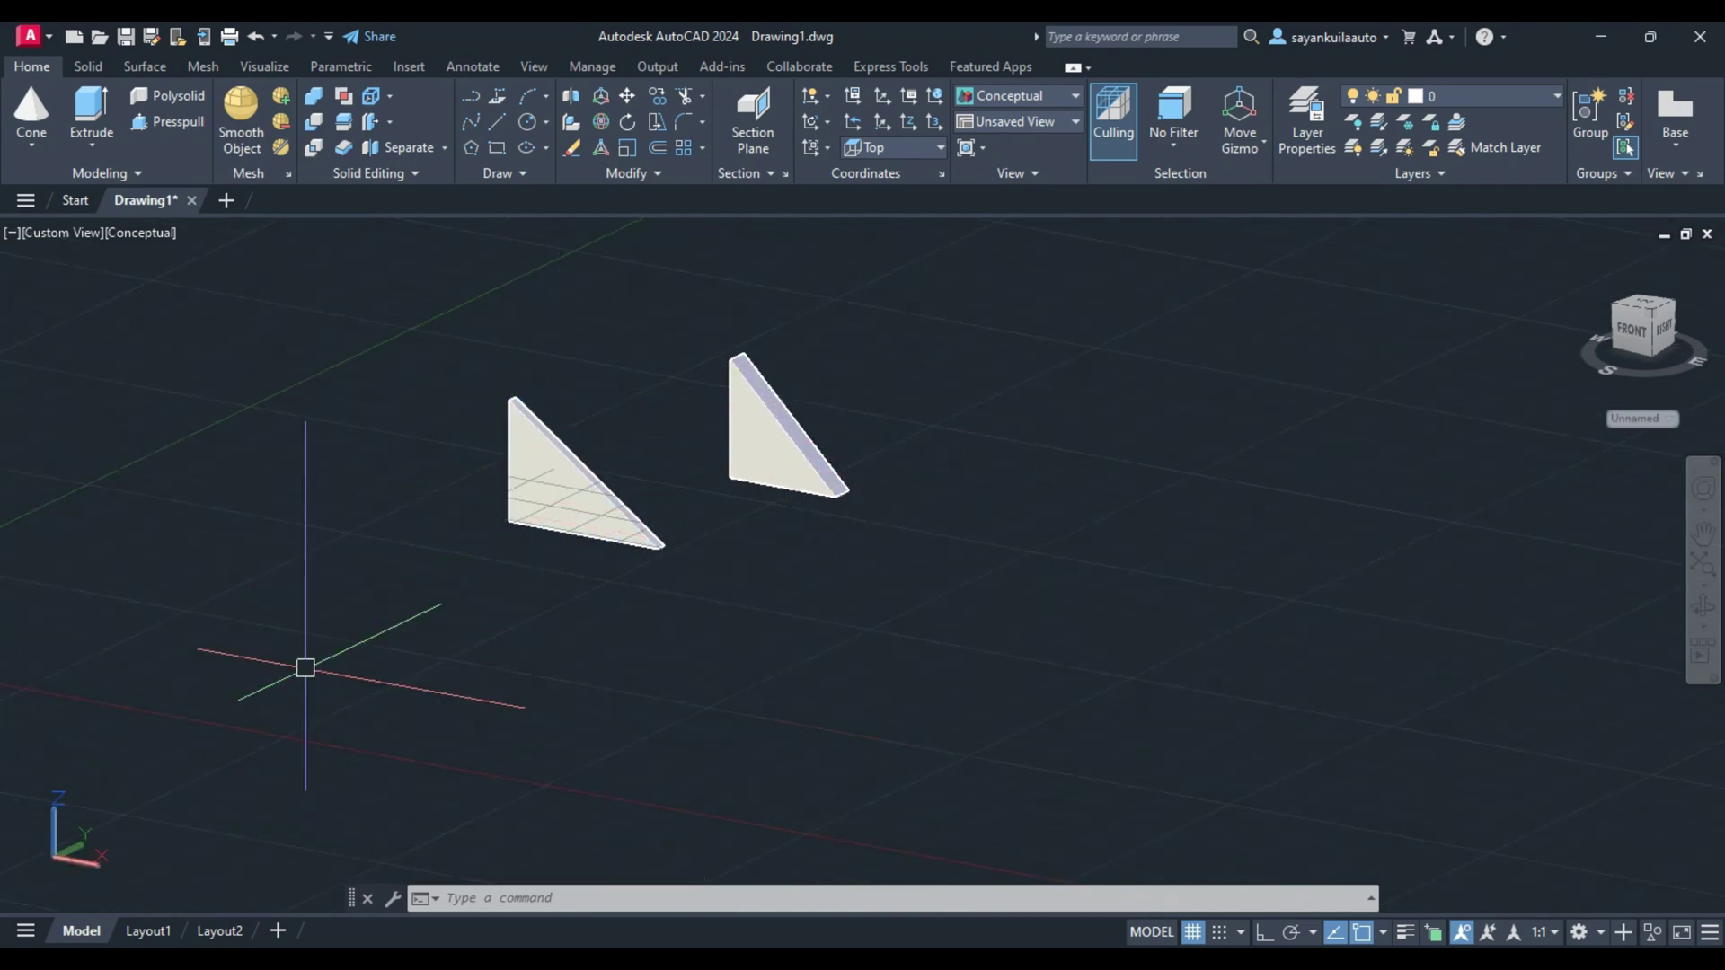
Create a cube-based wedge with length 100.
key(Return)
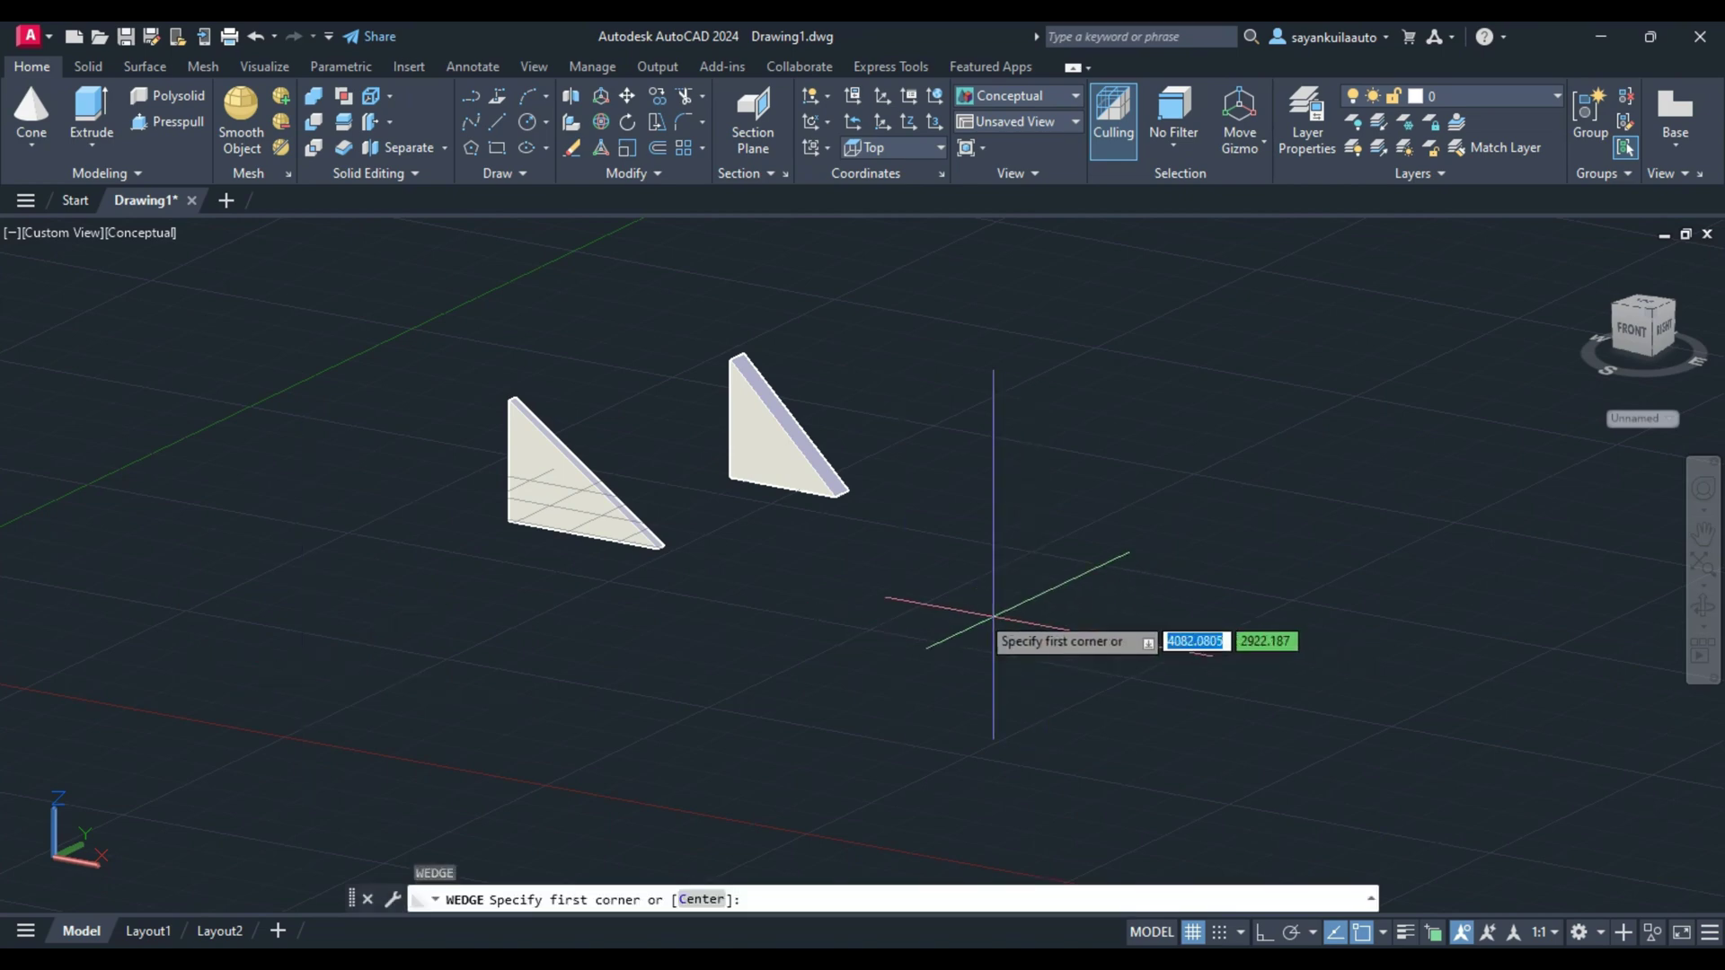
click(985, 600)
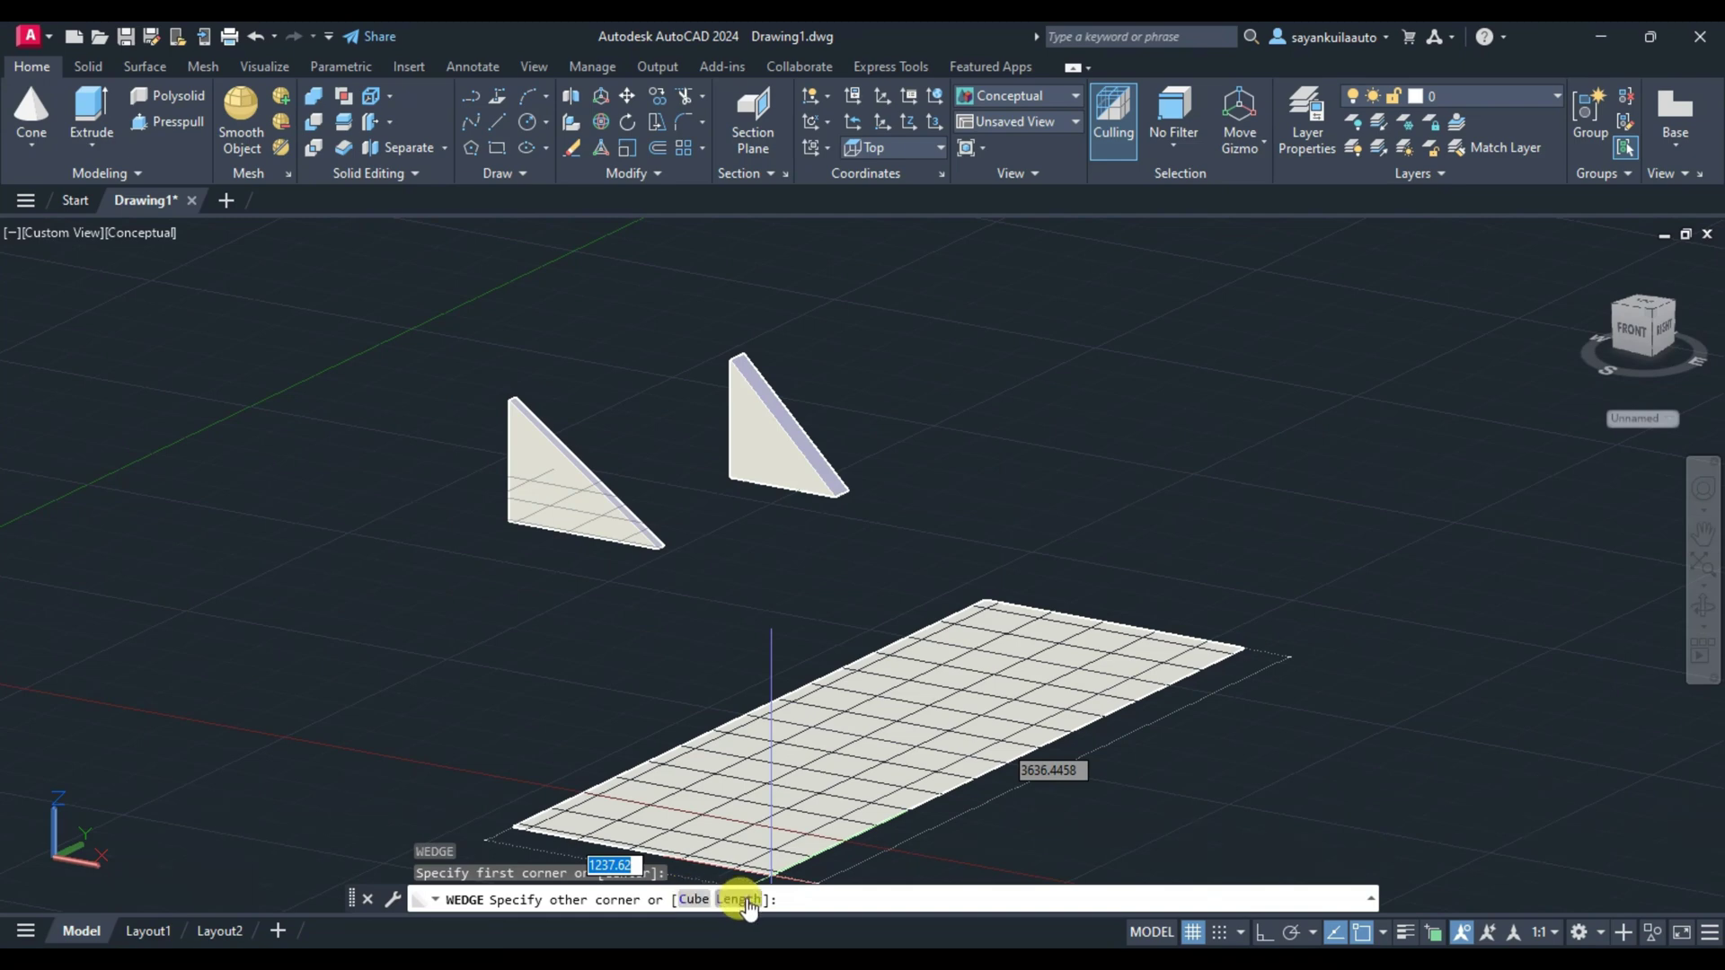
click(693, 900)
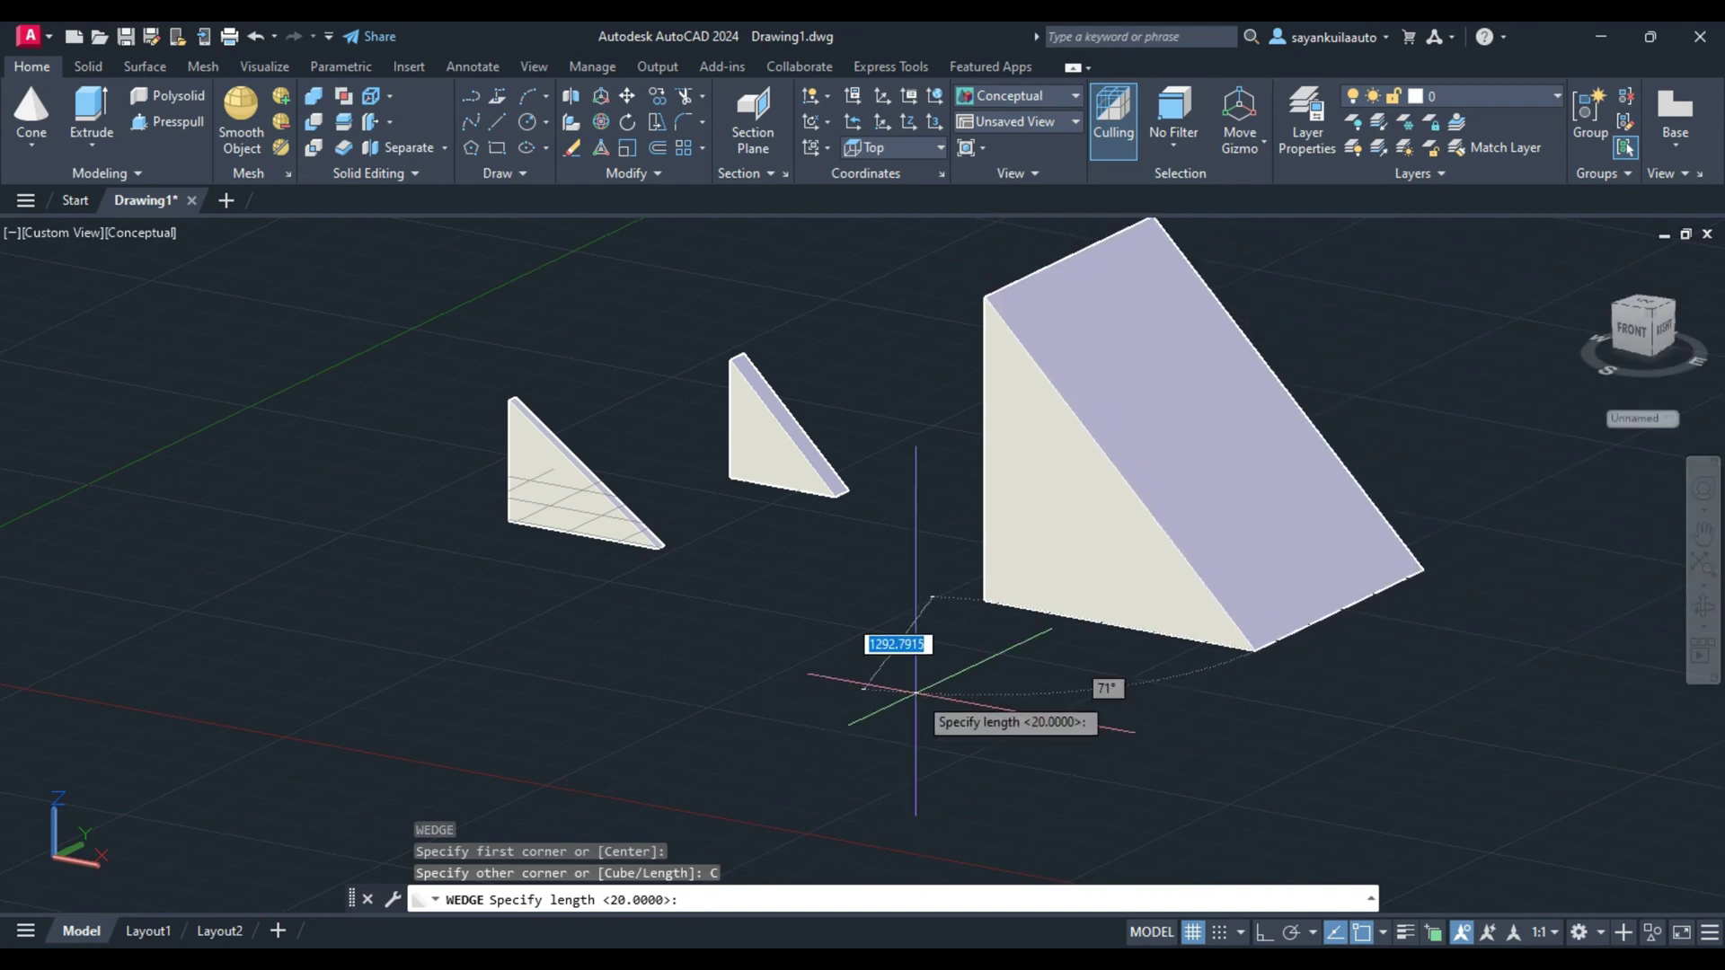
text(100)
key(Return)
Orbit to inspect the cube wedge, then crossing-select all three wedges.
scroll(985, 582, up, 4)
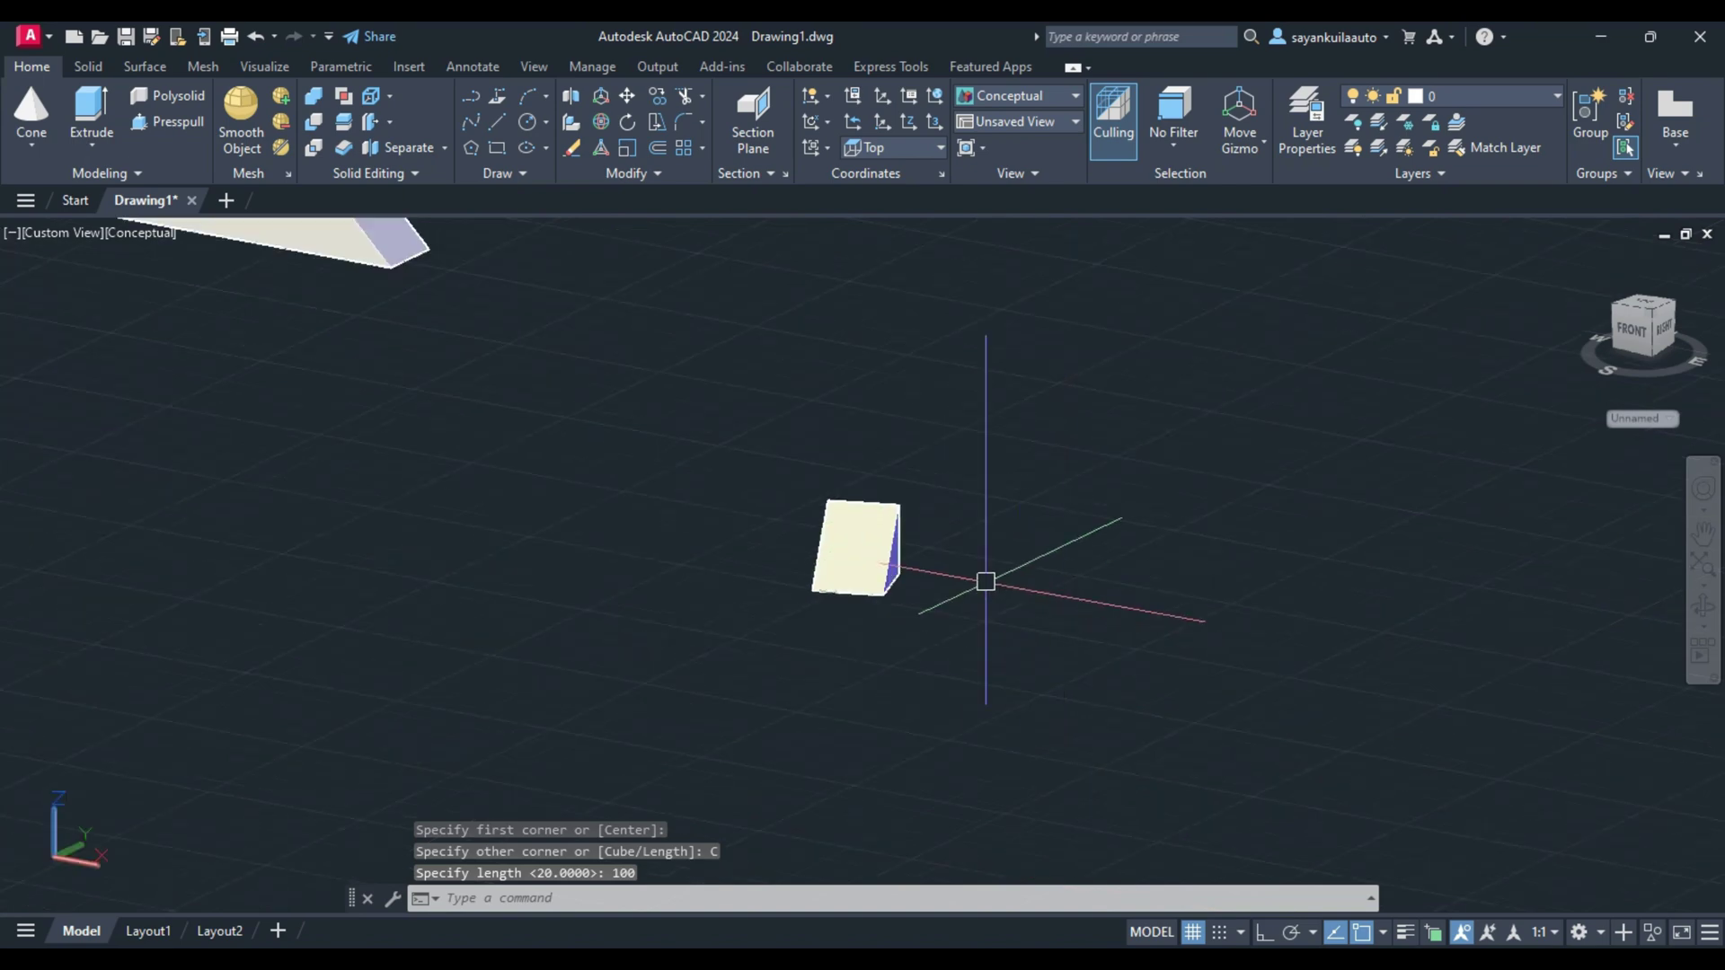
scroll(908, 588, up, 1)
shift+middle_drag(907, 588, 1410, 564)
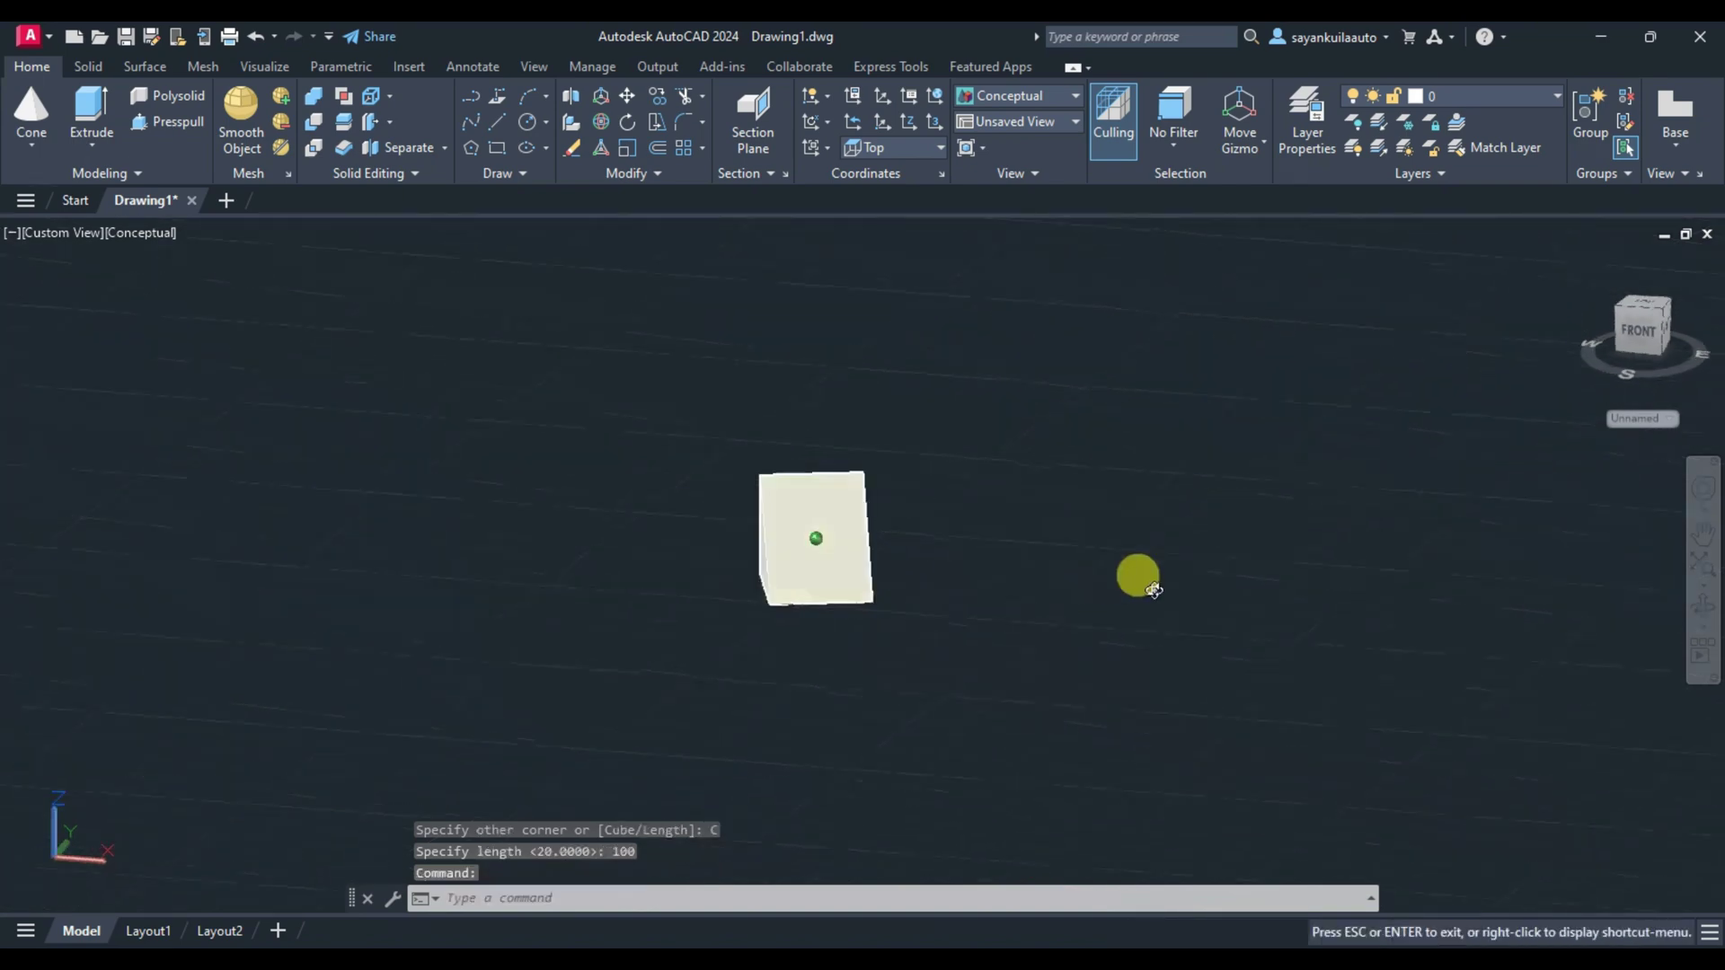
scroll(831, 620, up, 5)
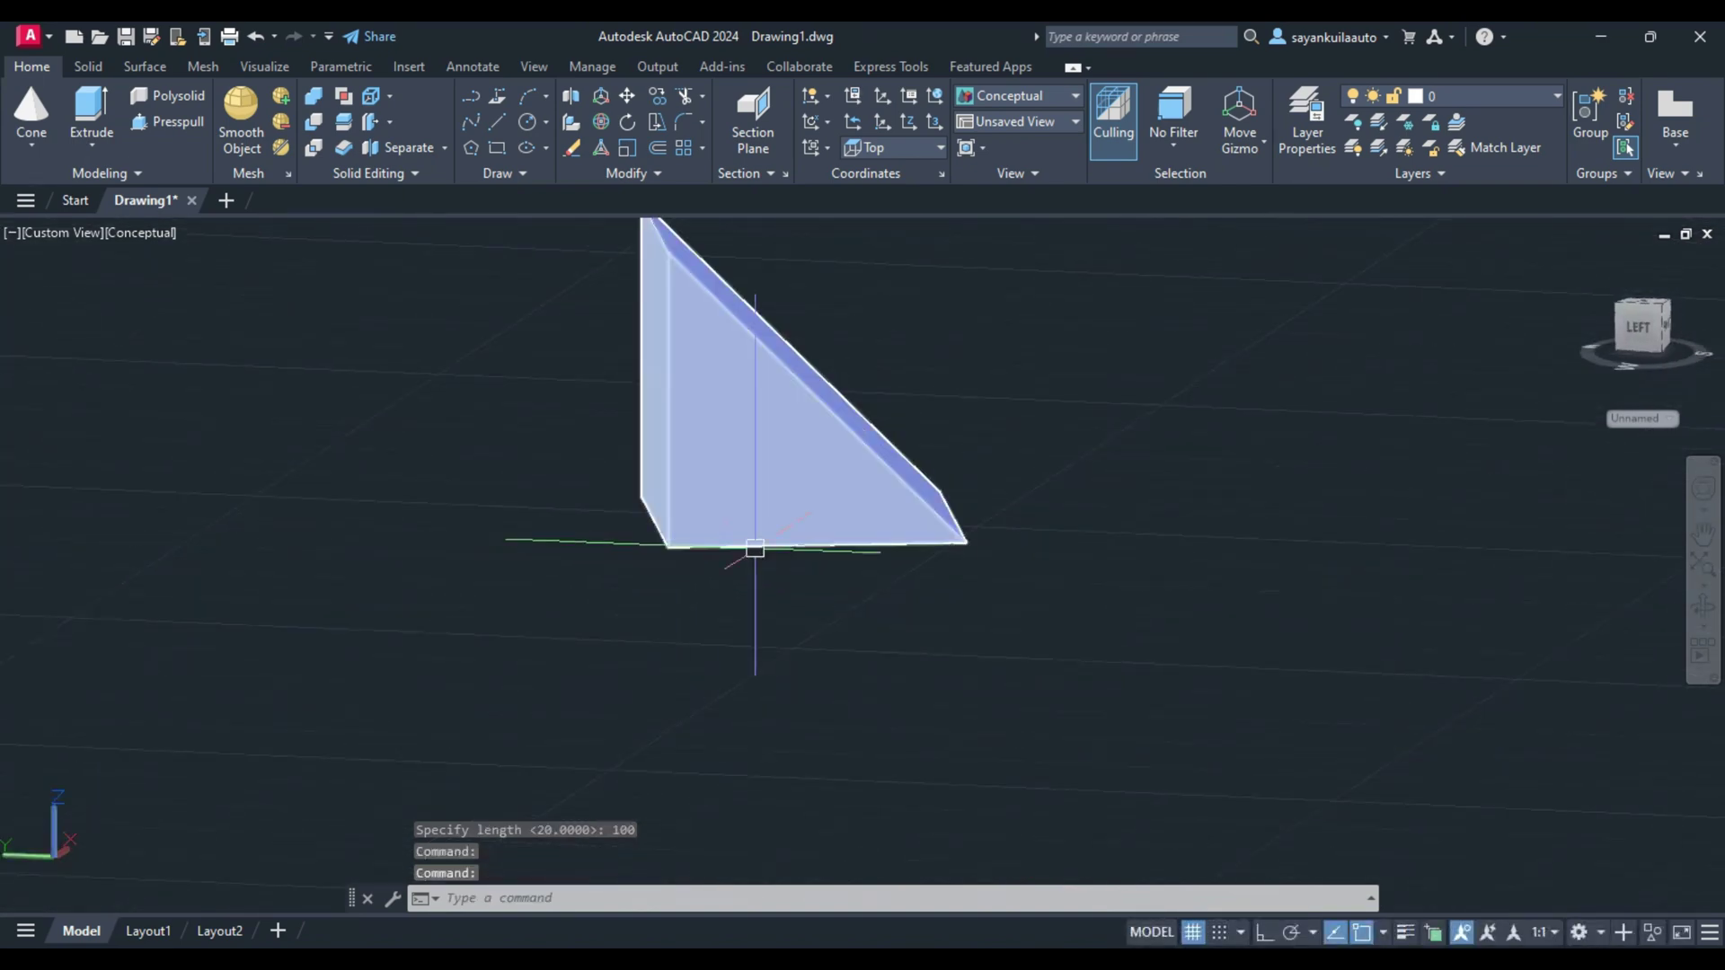
shift+middle_drag(725, 449, 788, 431)
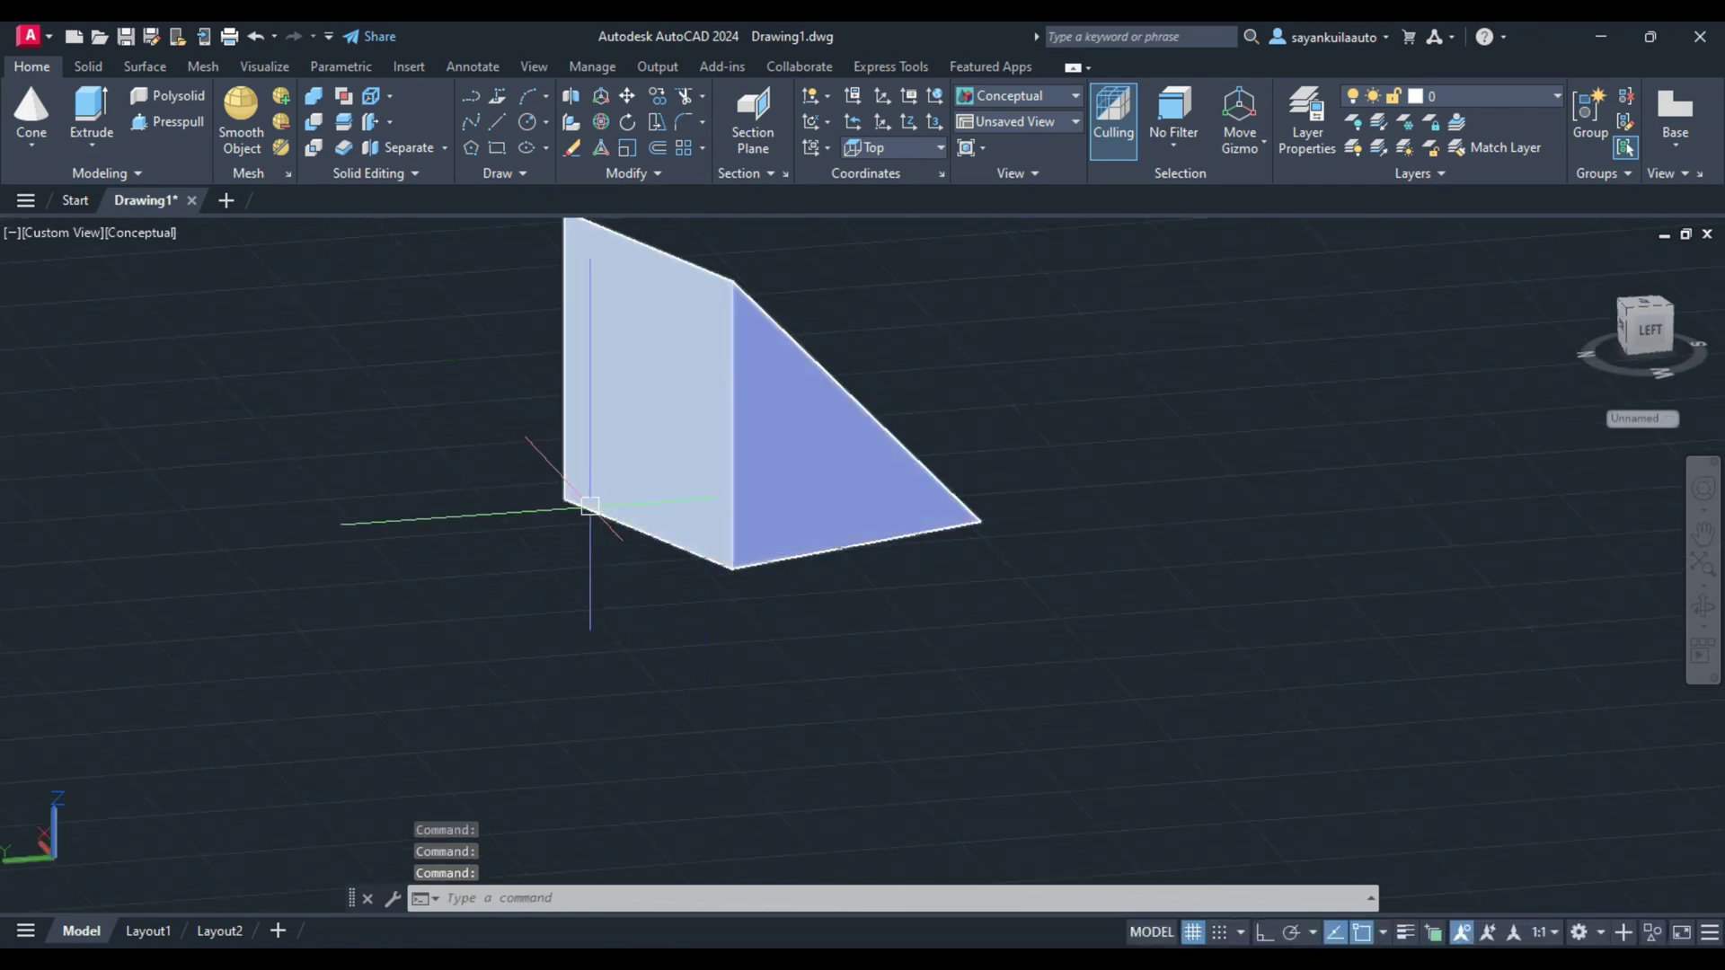
scroll(589, 506, down, 3)
scroll(590, 506, down, 3)
scroll(913, 374, down, 1)
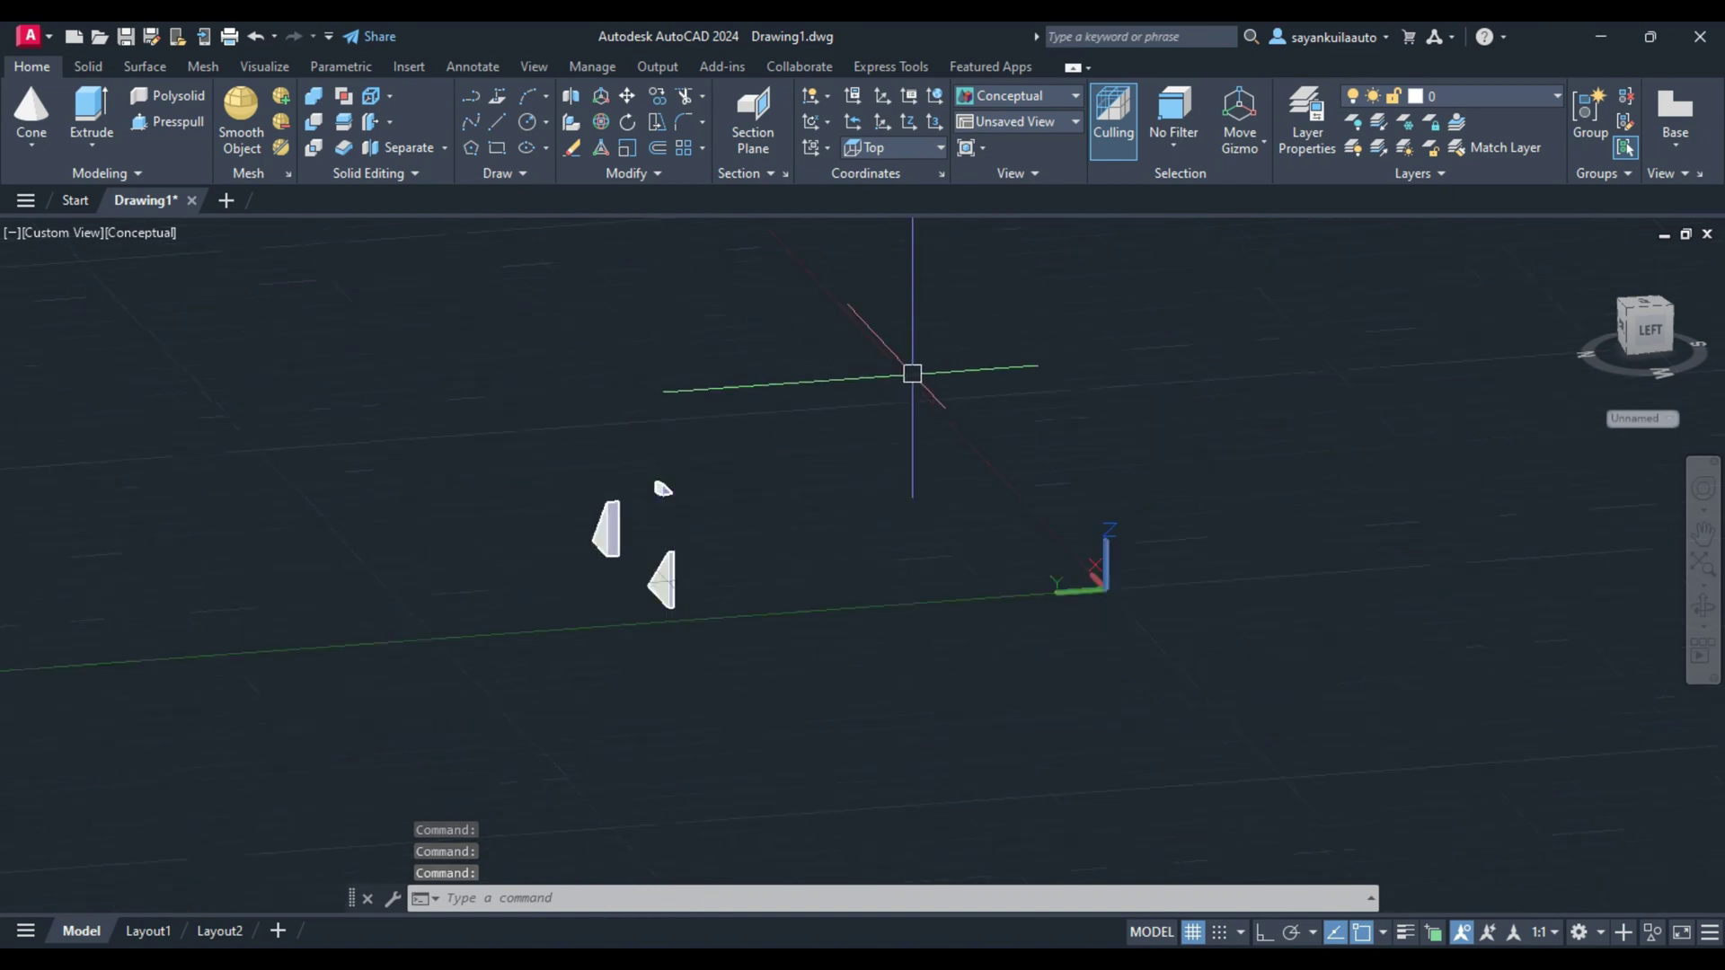
click(934, 341)
click(220, 800)
Erase the selected wedges, leaving the drawing empty.
key(Delete)
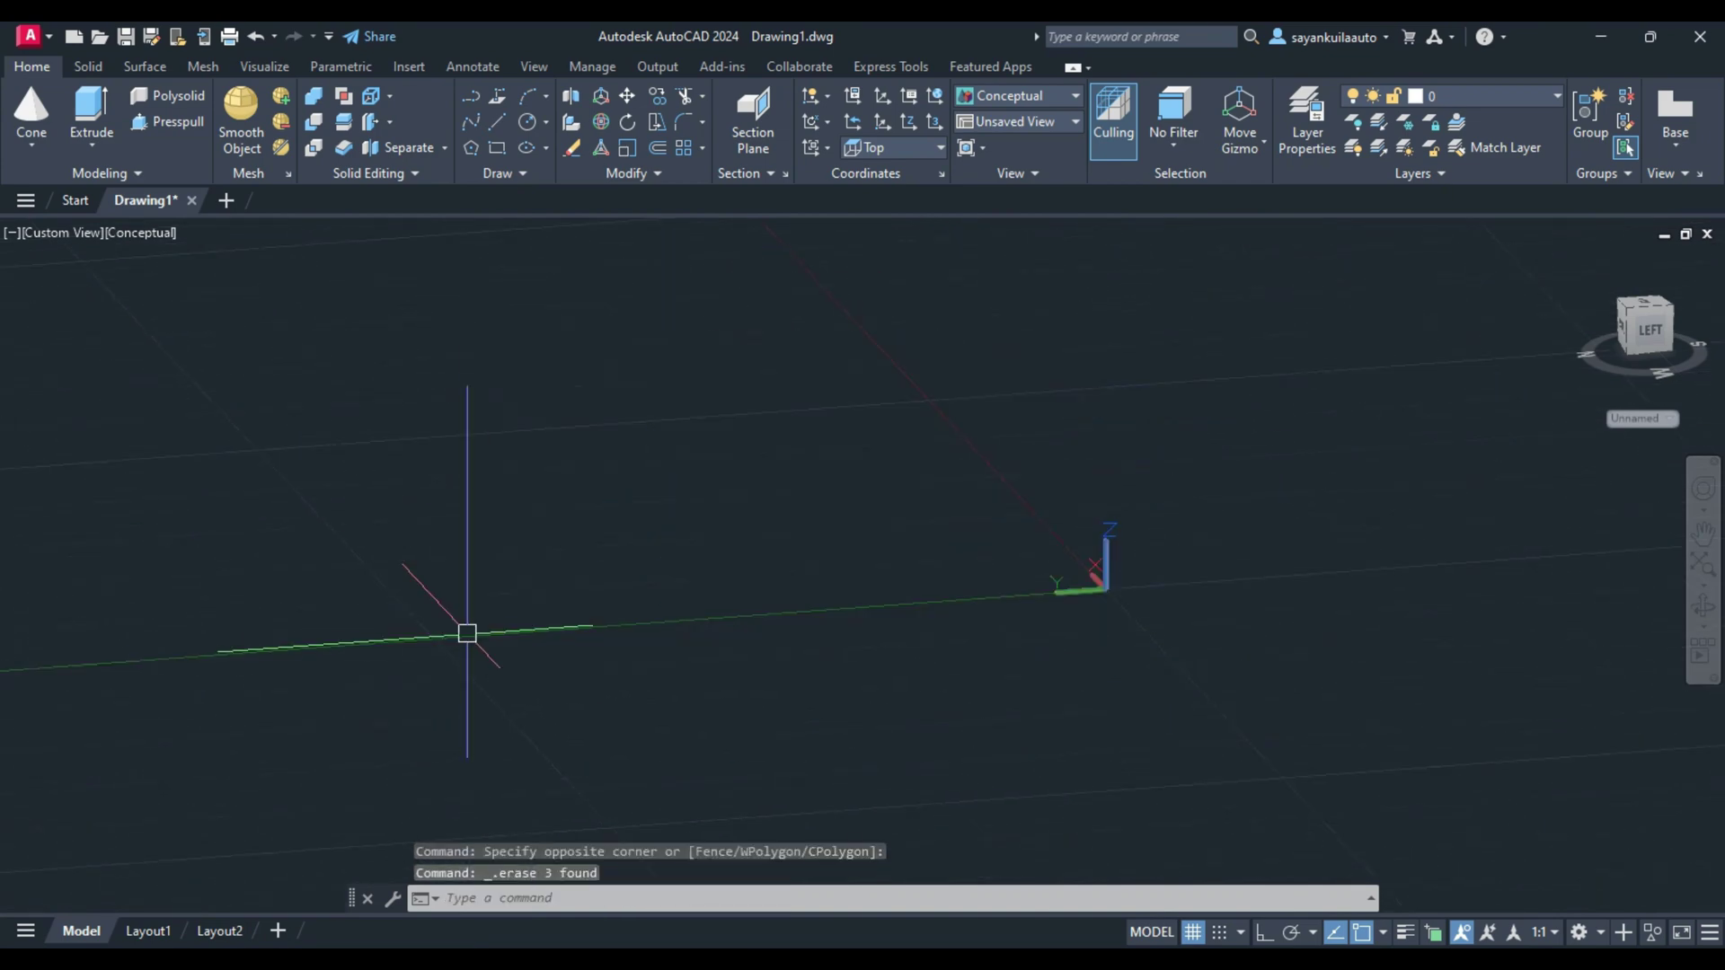
click(25, 147)
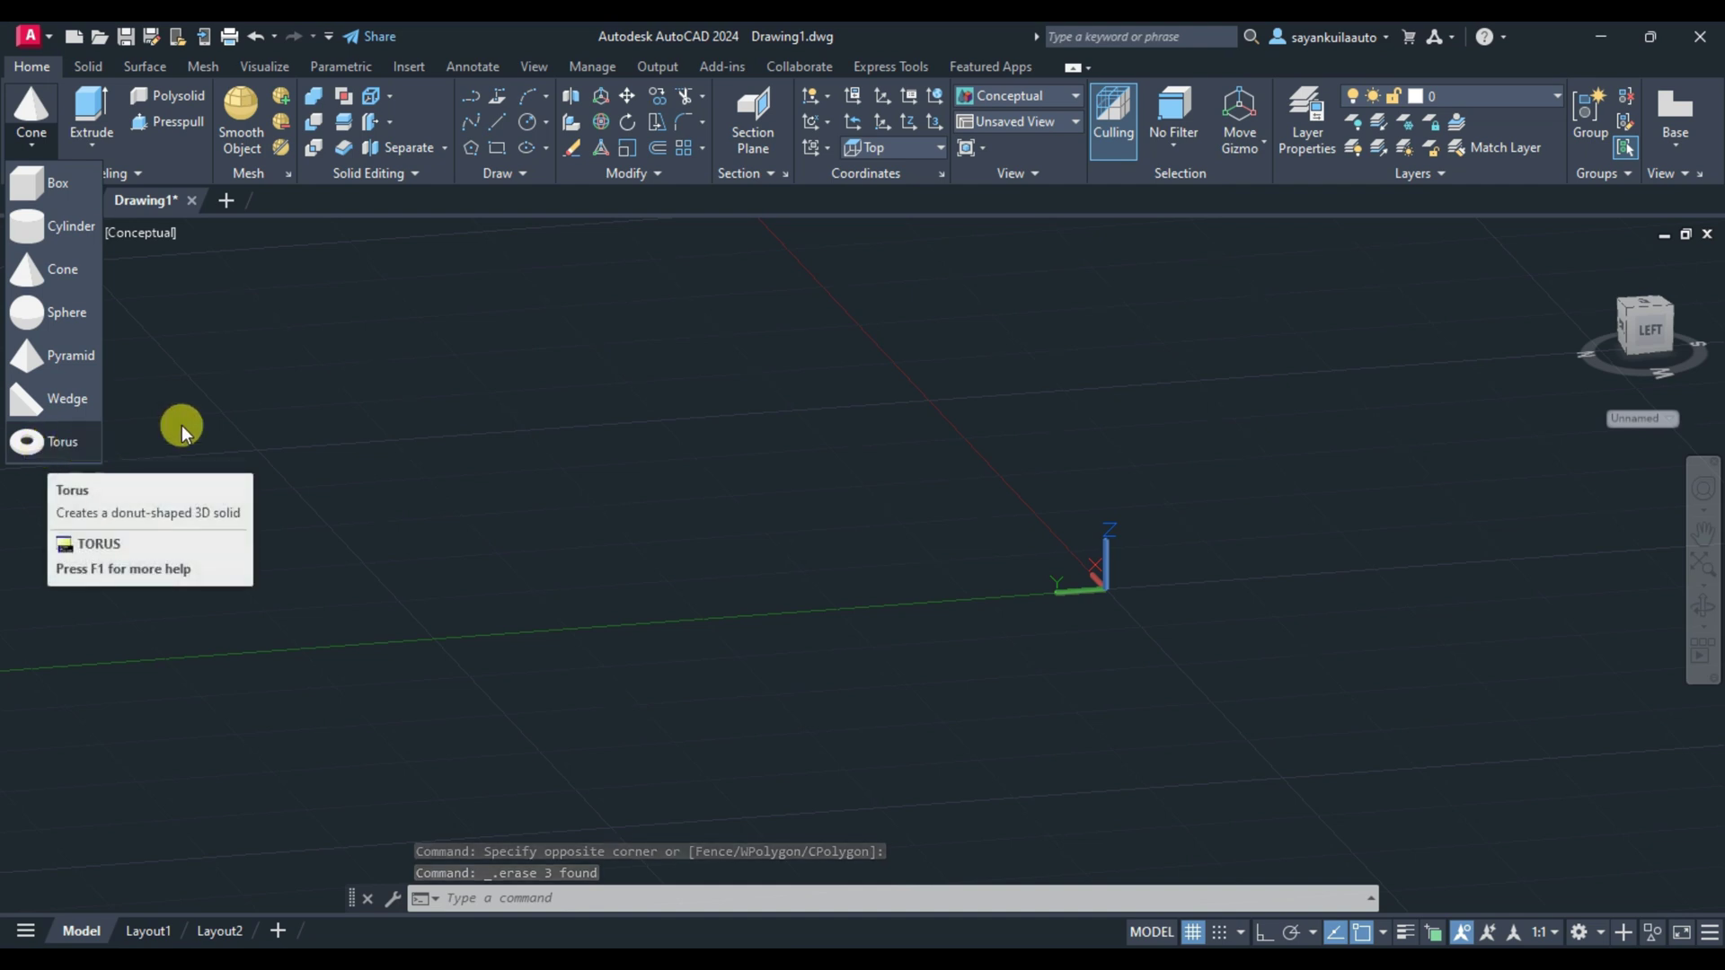
click(459, 191)
Create a torus with radius 500 and tube radius 10 using TOR.
text(TOR)
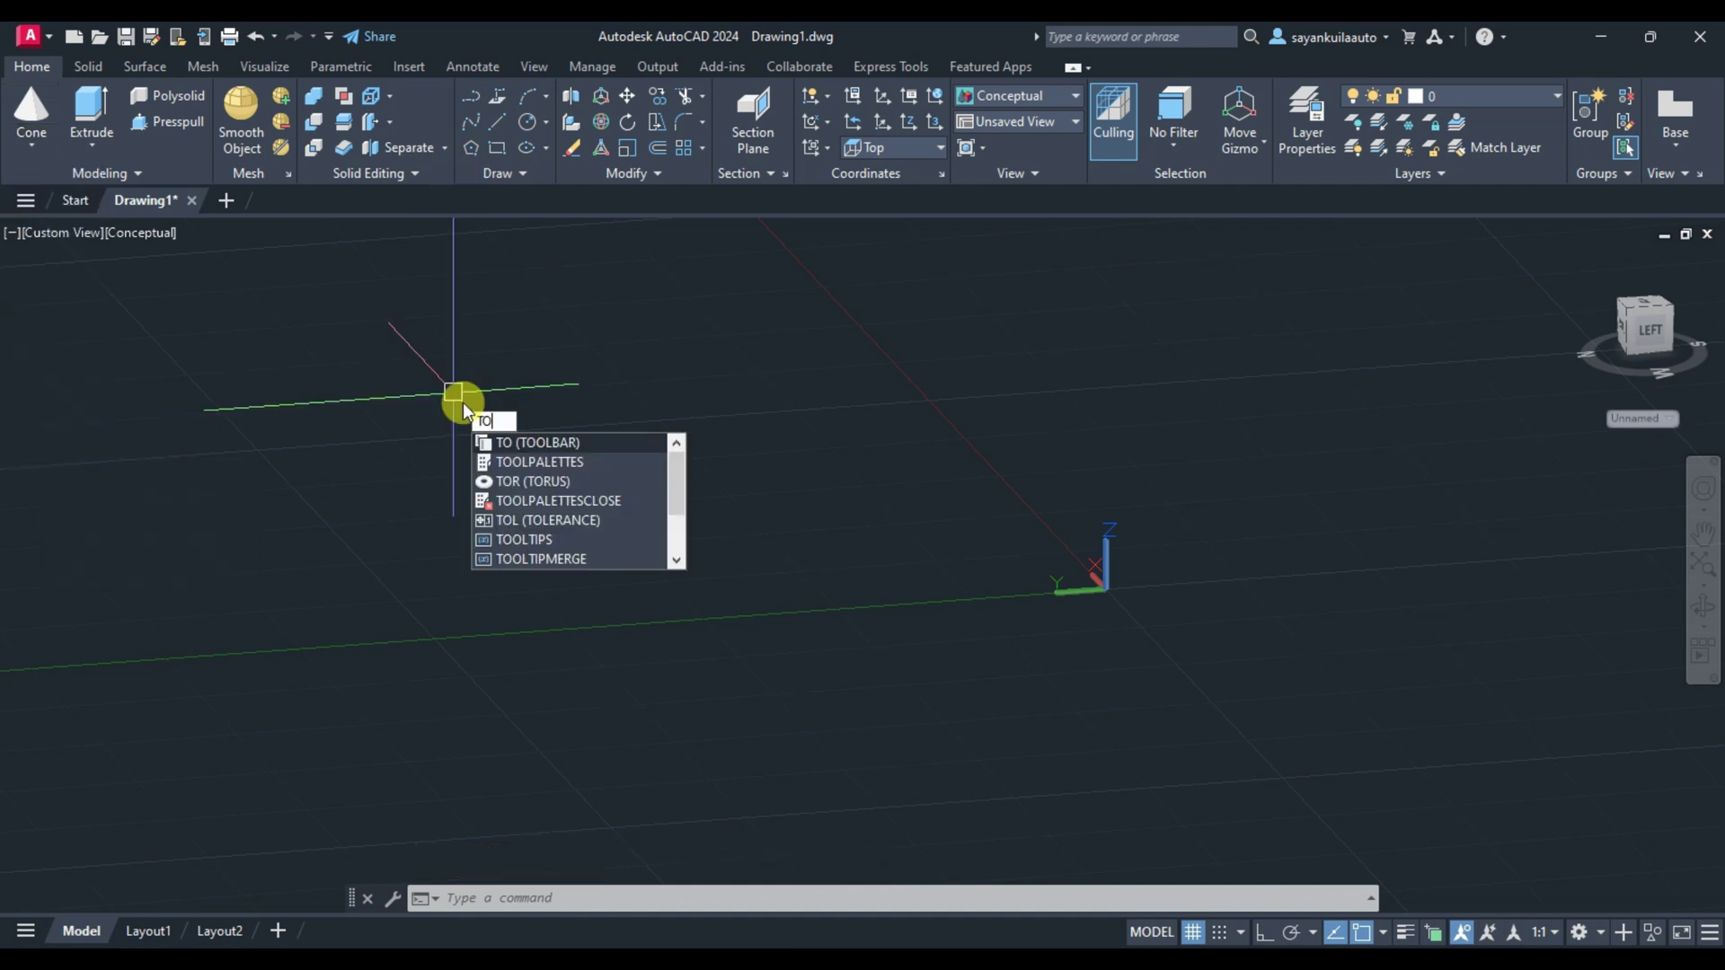
key(Return)
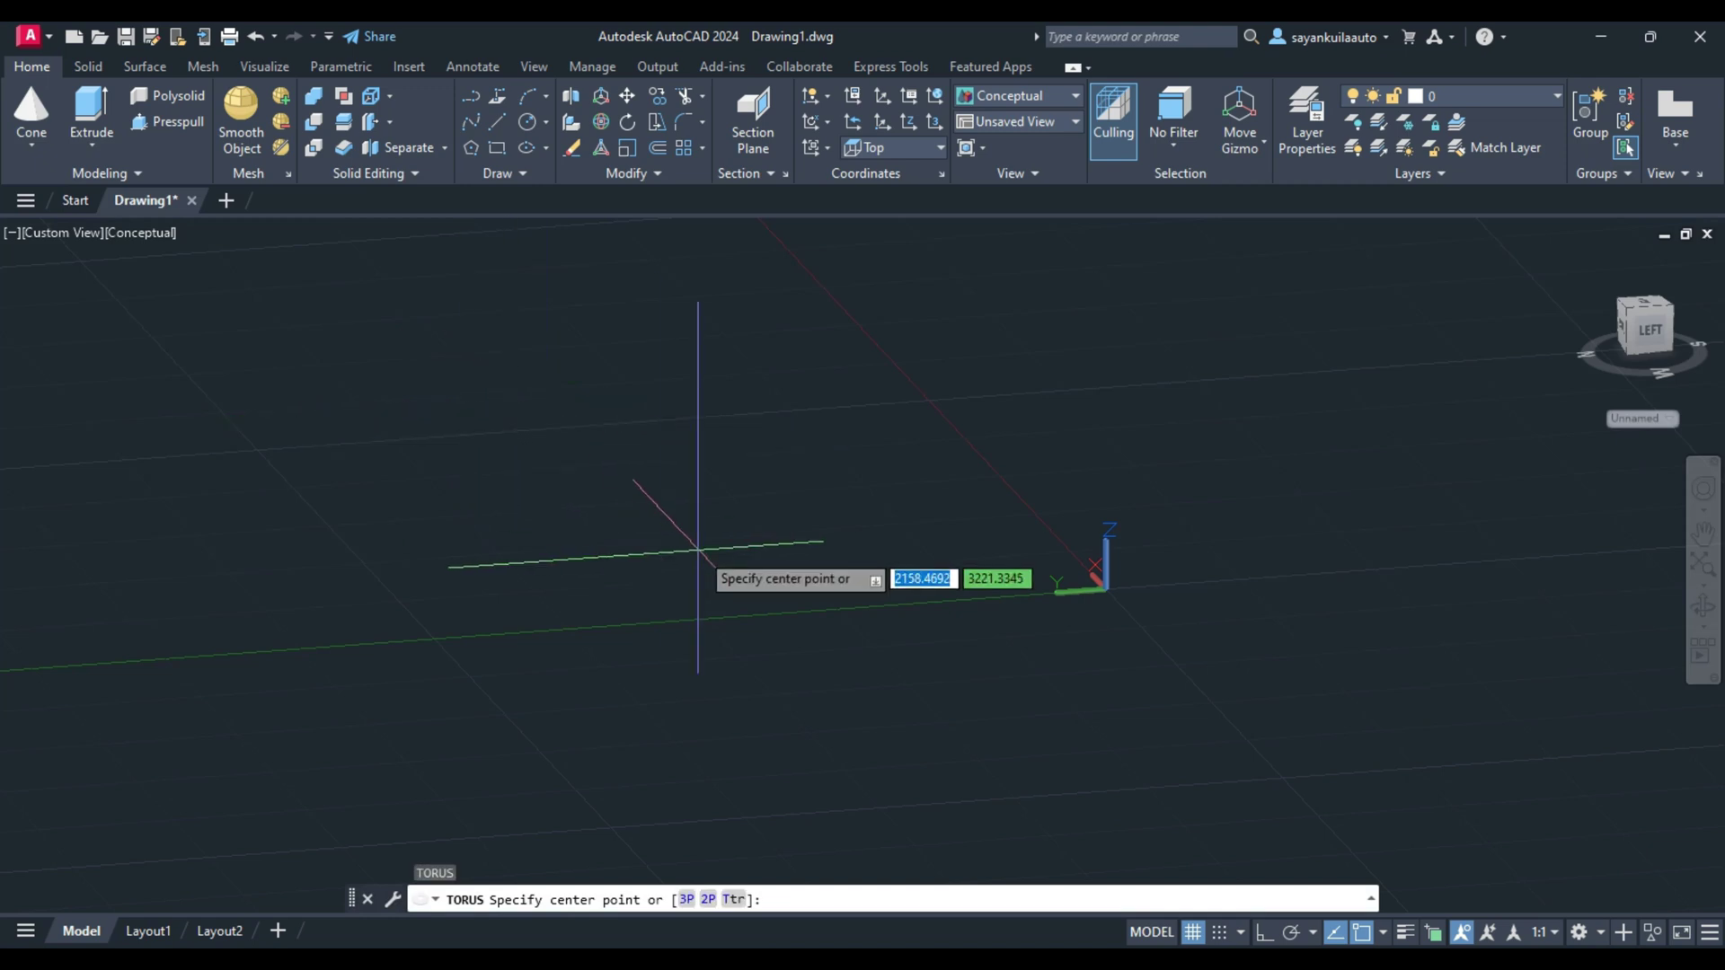
click(581, 537)
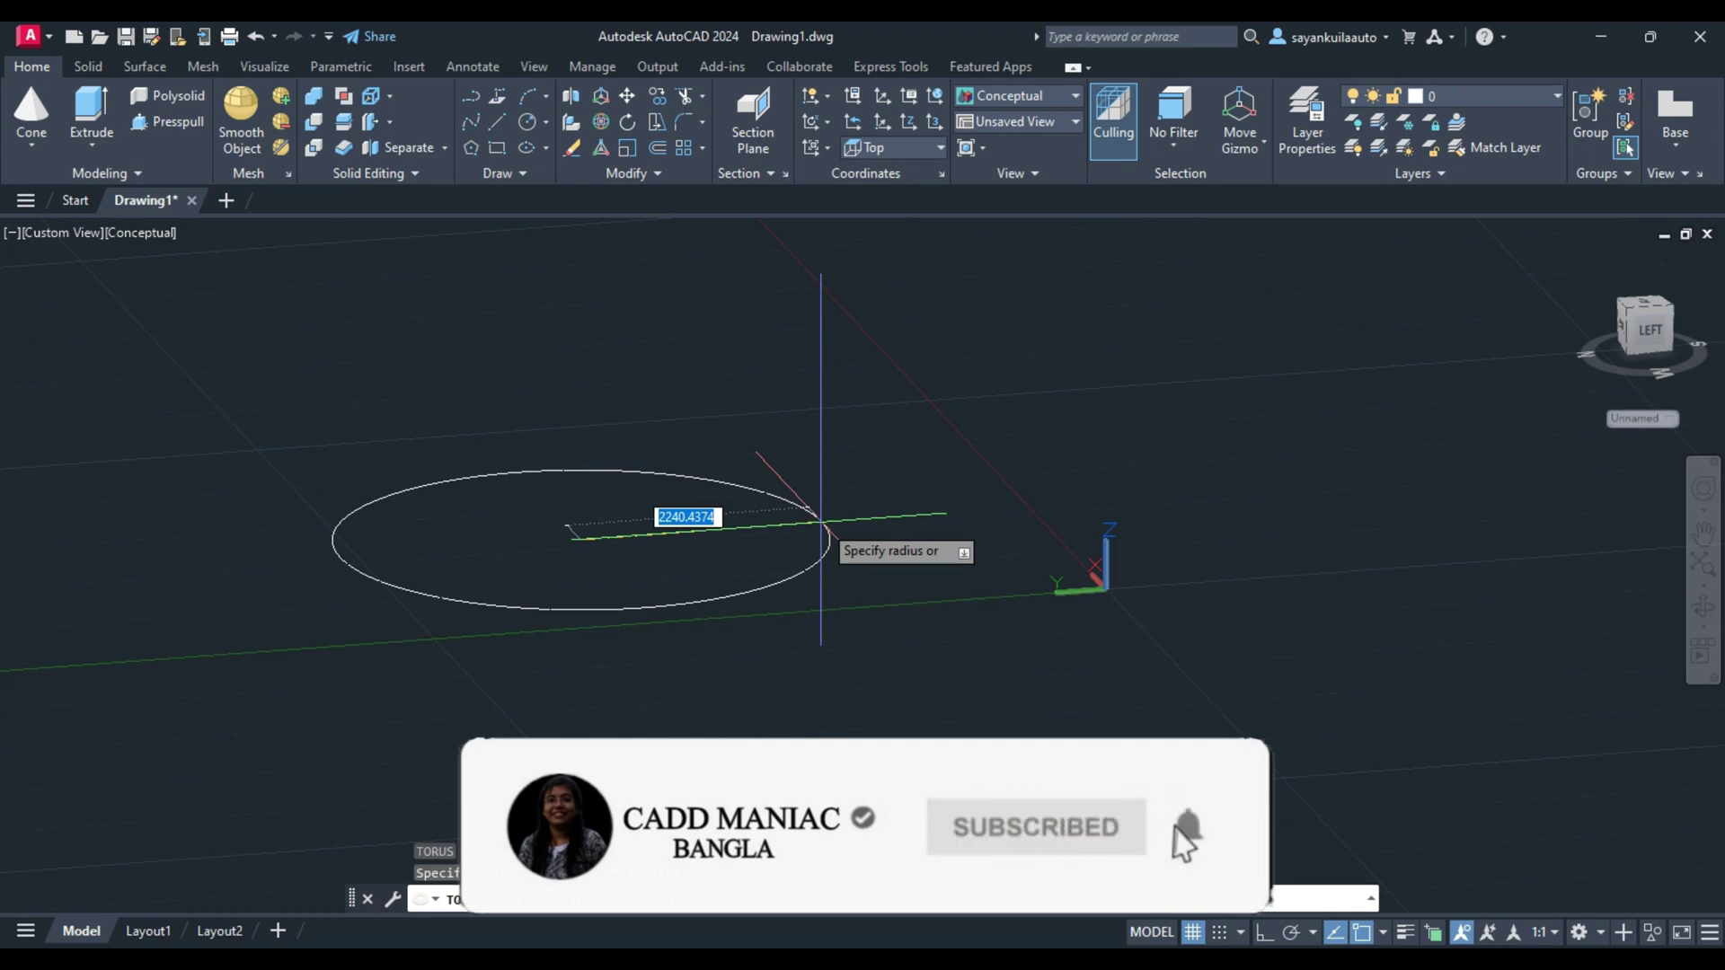
text(500)
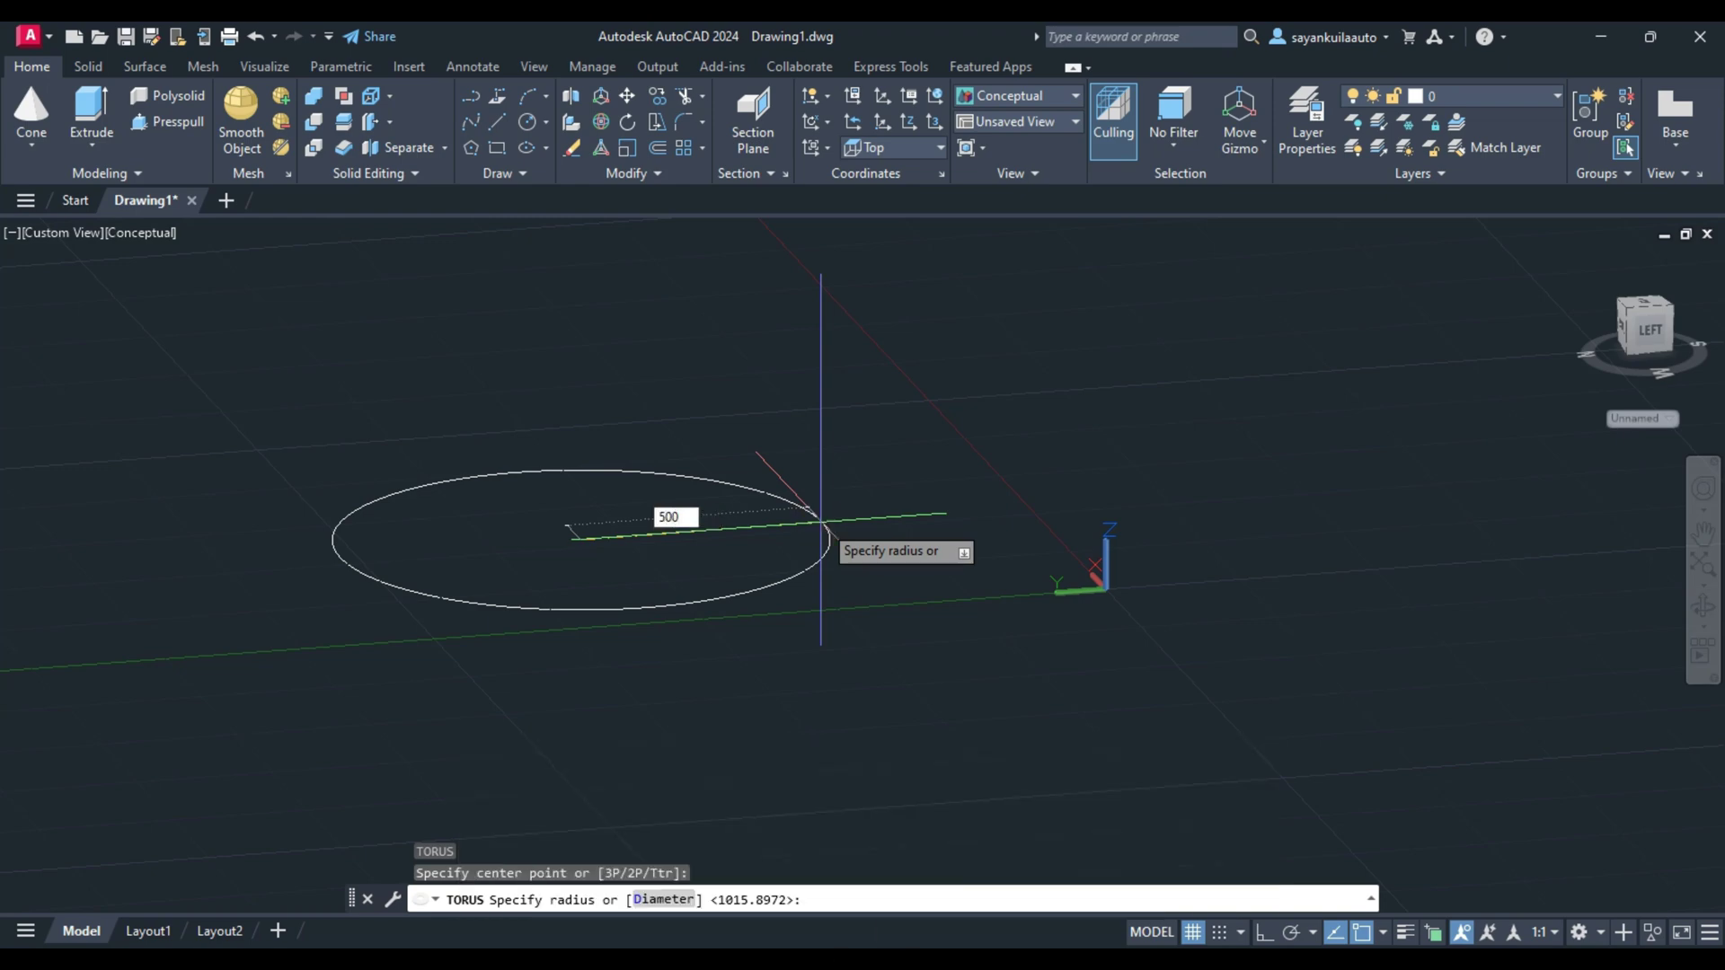
key(Return)
text(1)
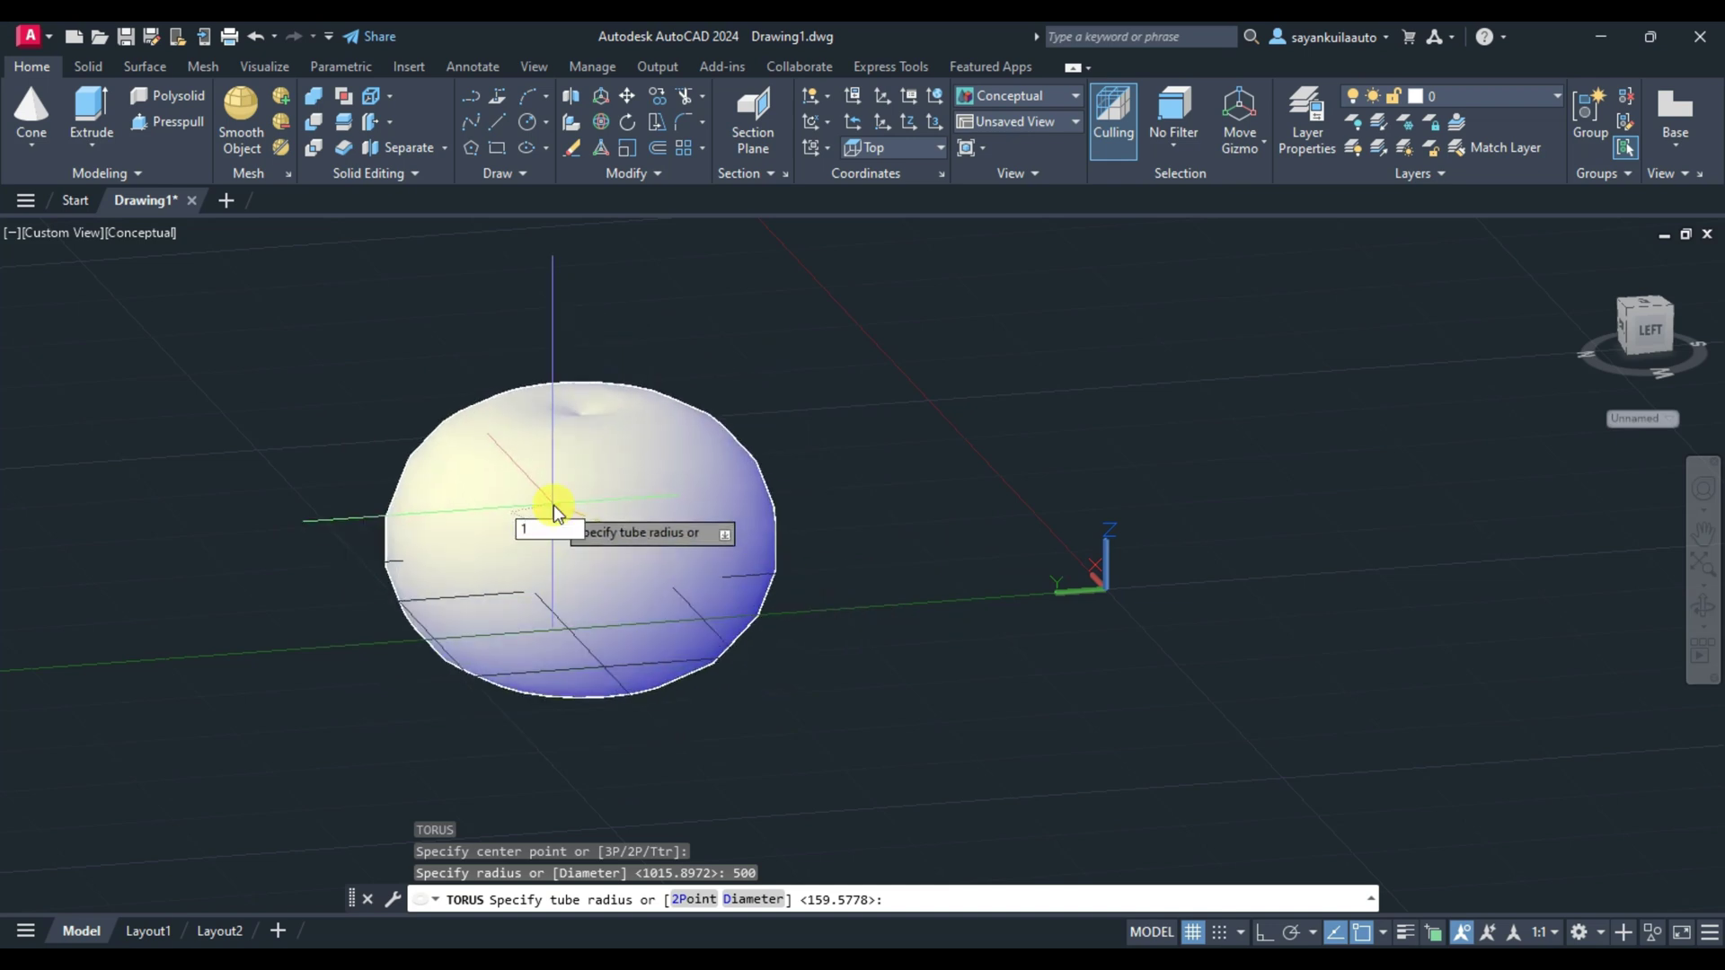
text(0)
key(Return)
scroll(675, 603, up, 5)
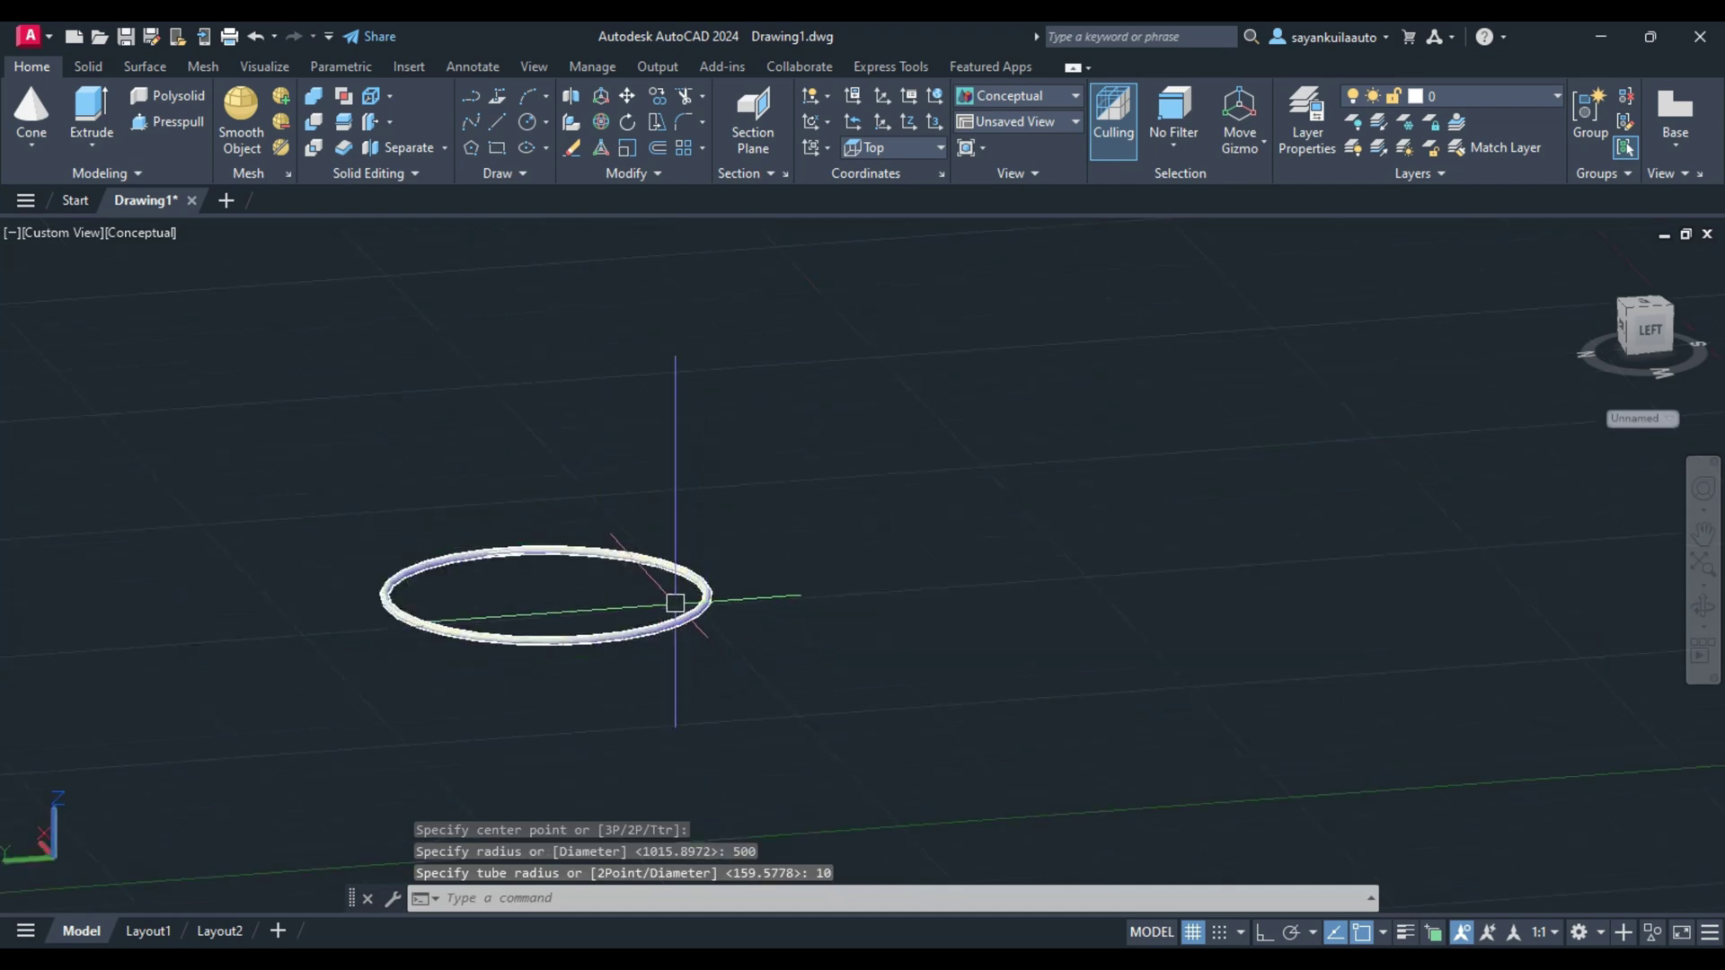
scroll(709, 588, up, 3)
scroll(697, 580, up, 2)
scroll(747, 579, up, 1)
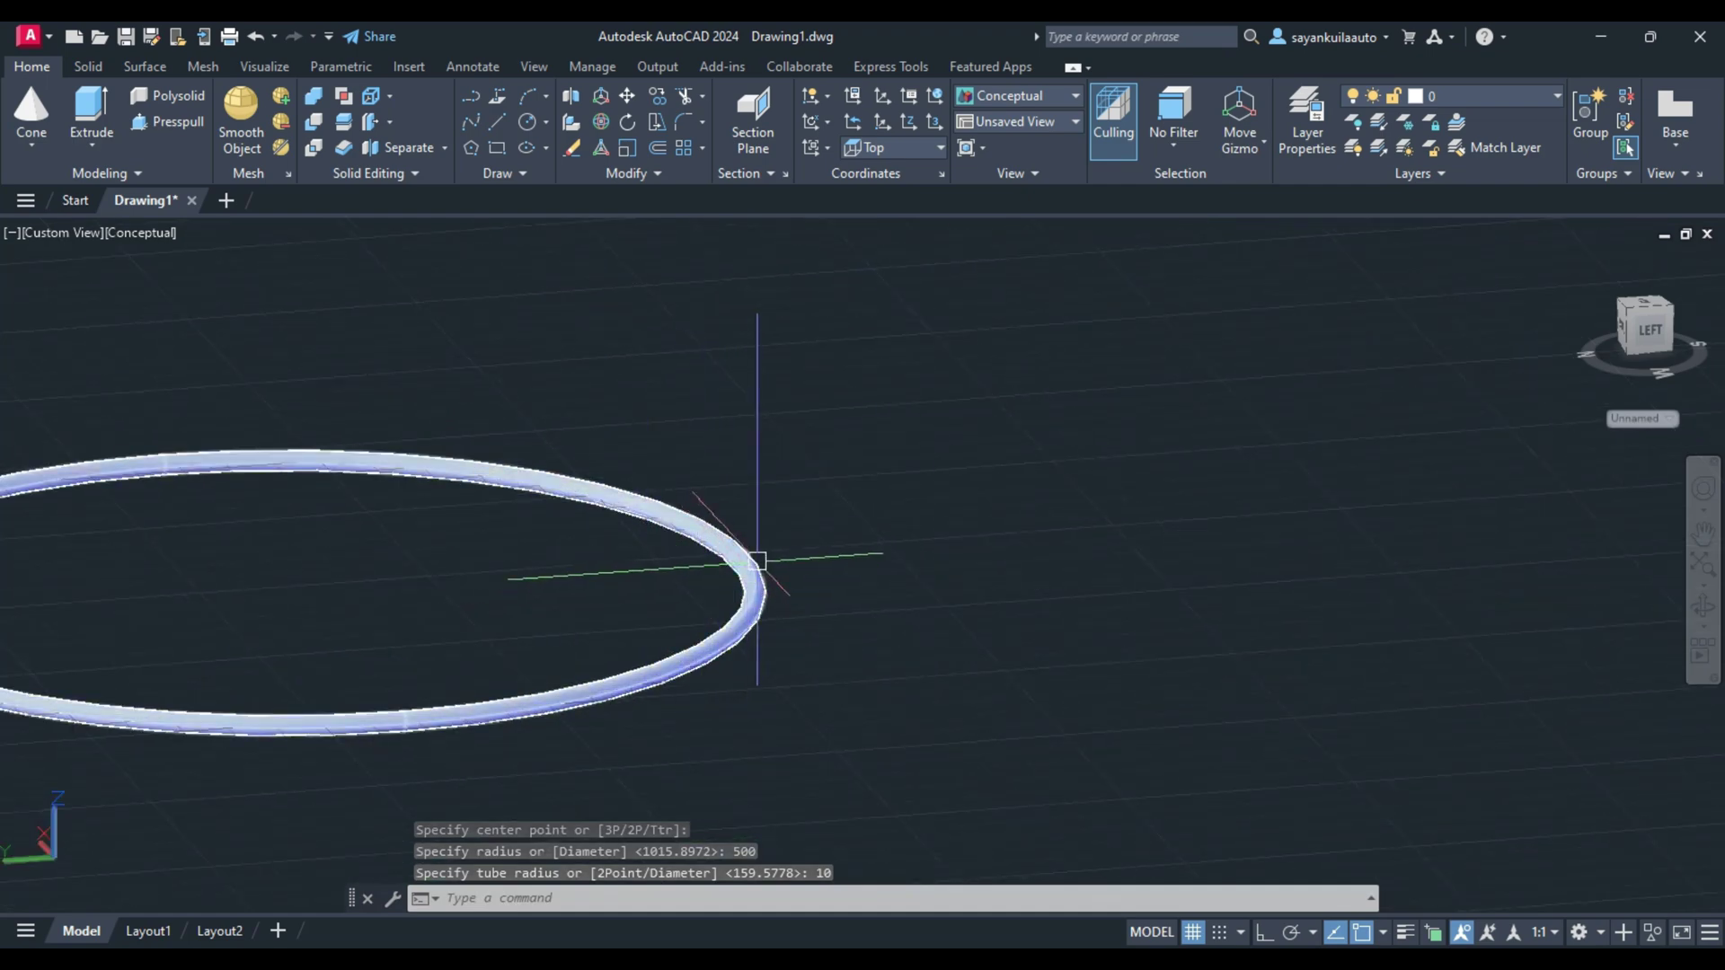
scroll(808, 544, down, 1)
scroll(839, 535, down, 2)
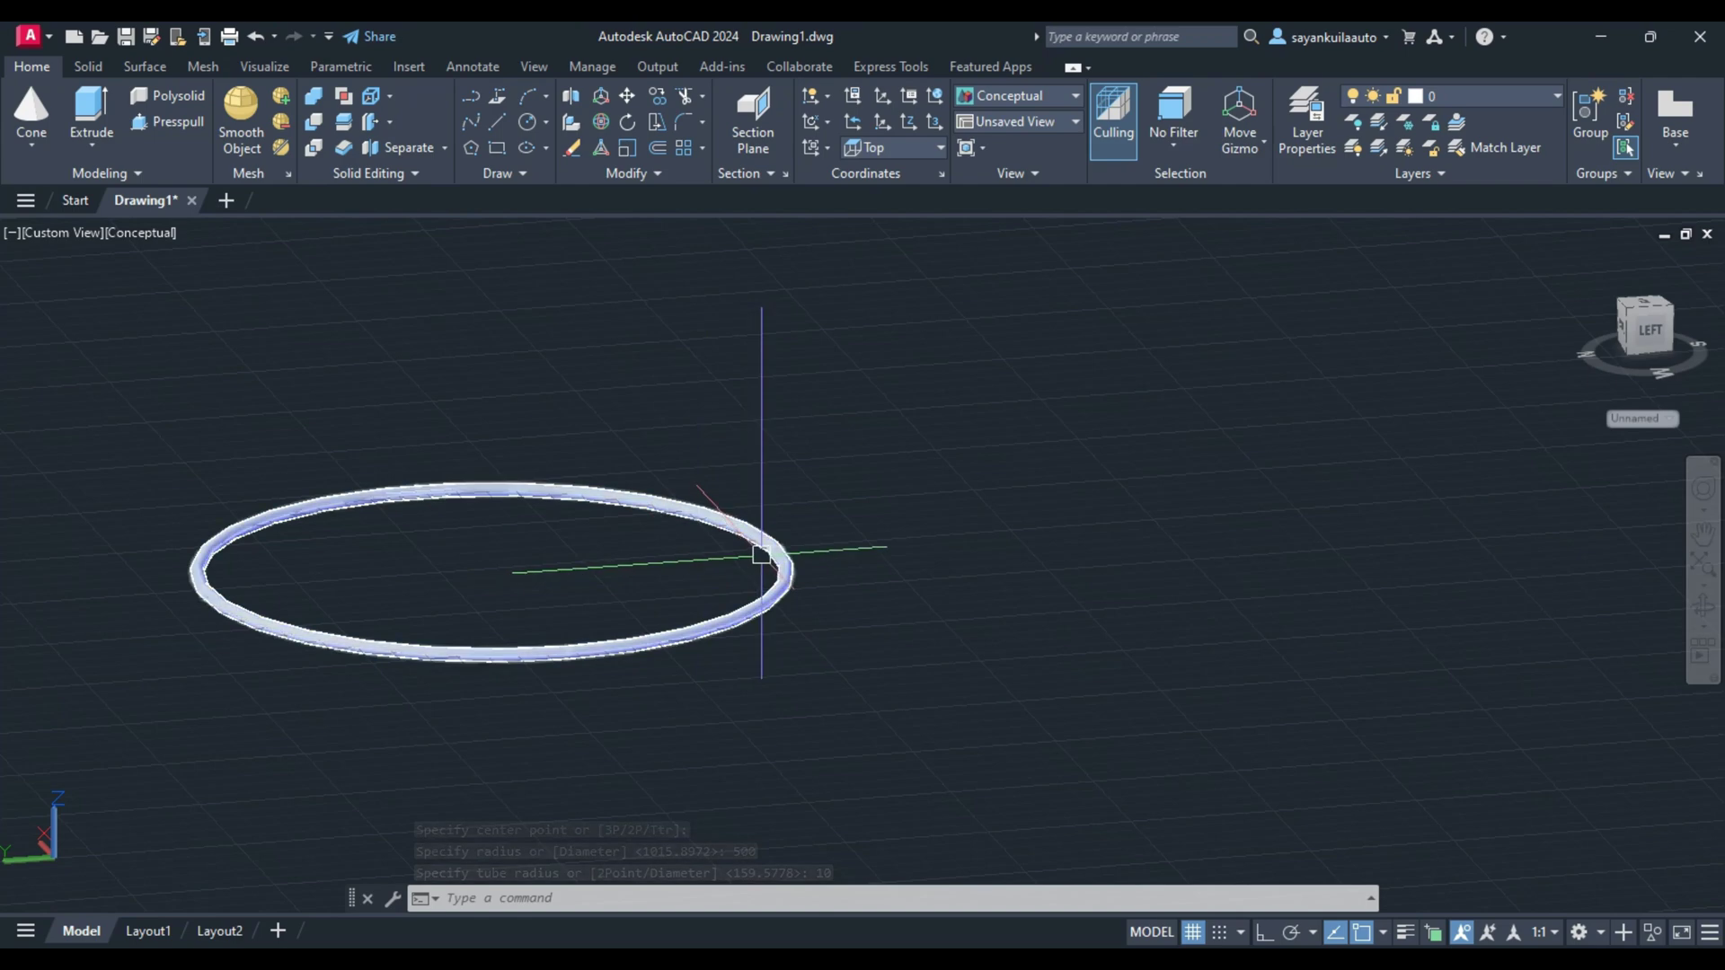
scroll(761, 552, up, 4)
scroll(898, 534, down, 3)
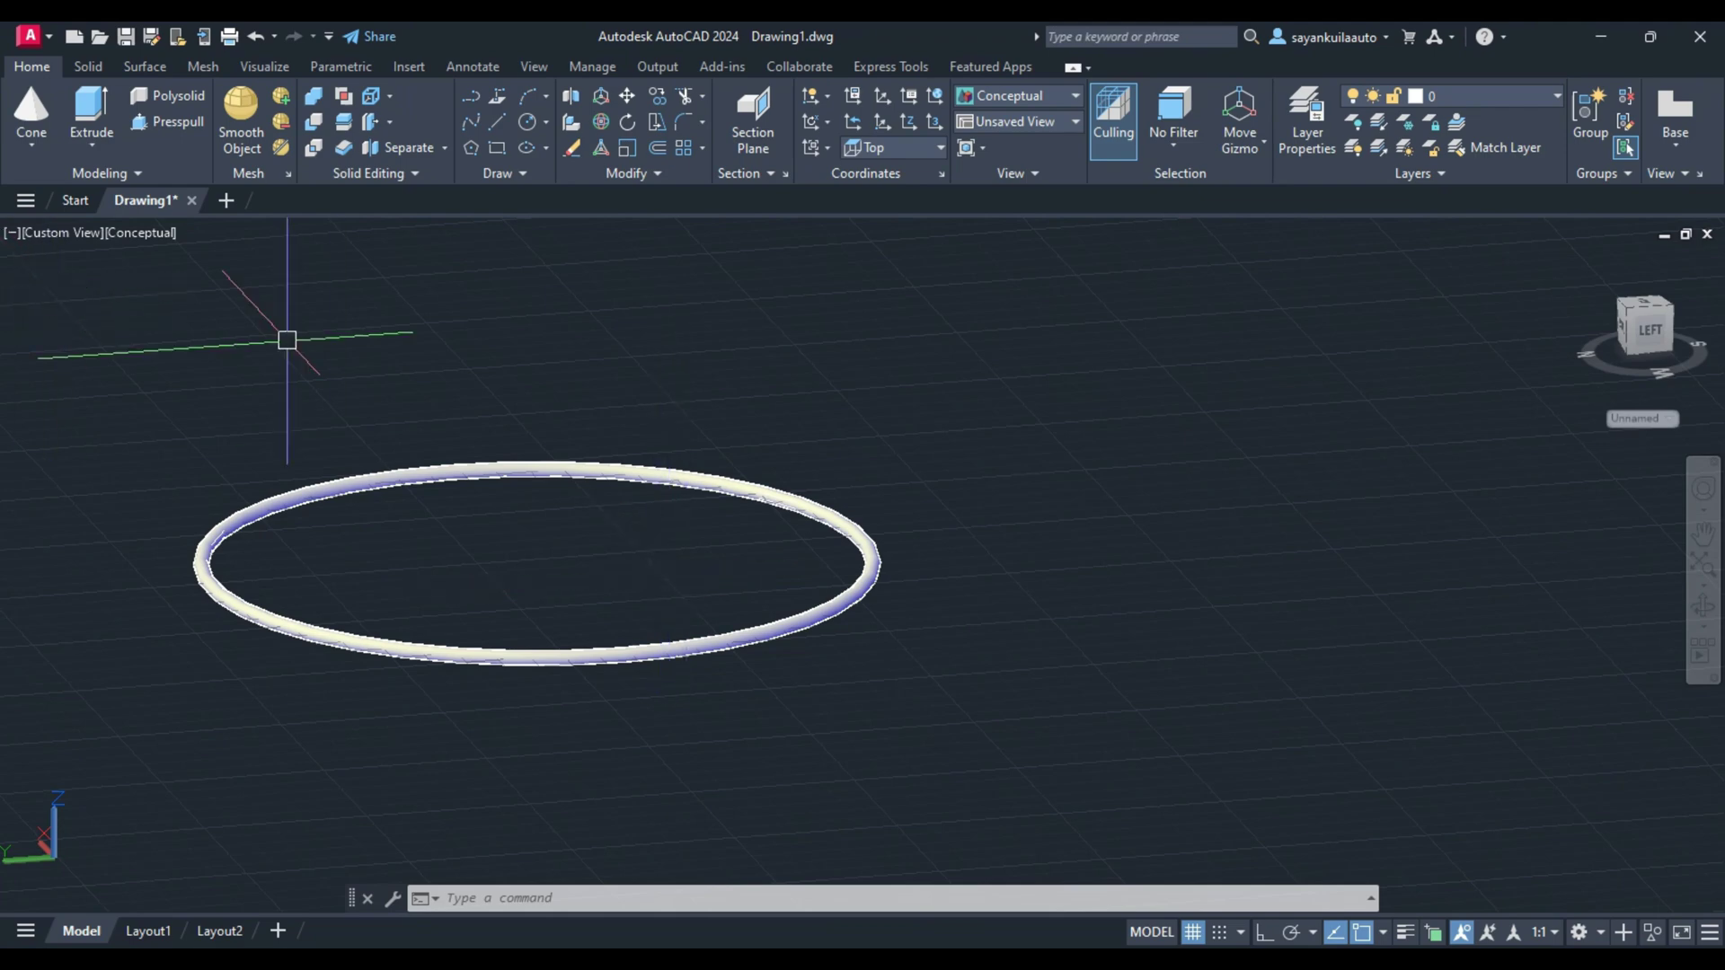
scroll(505, 382, down, 1)
scroll(339, 547, down, 3)
scroll(366, 543, up, 2)
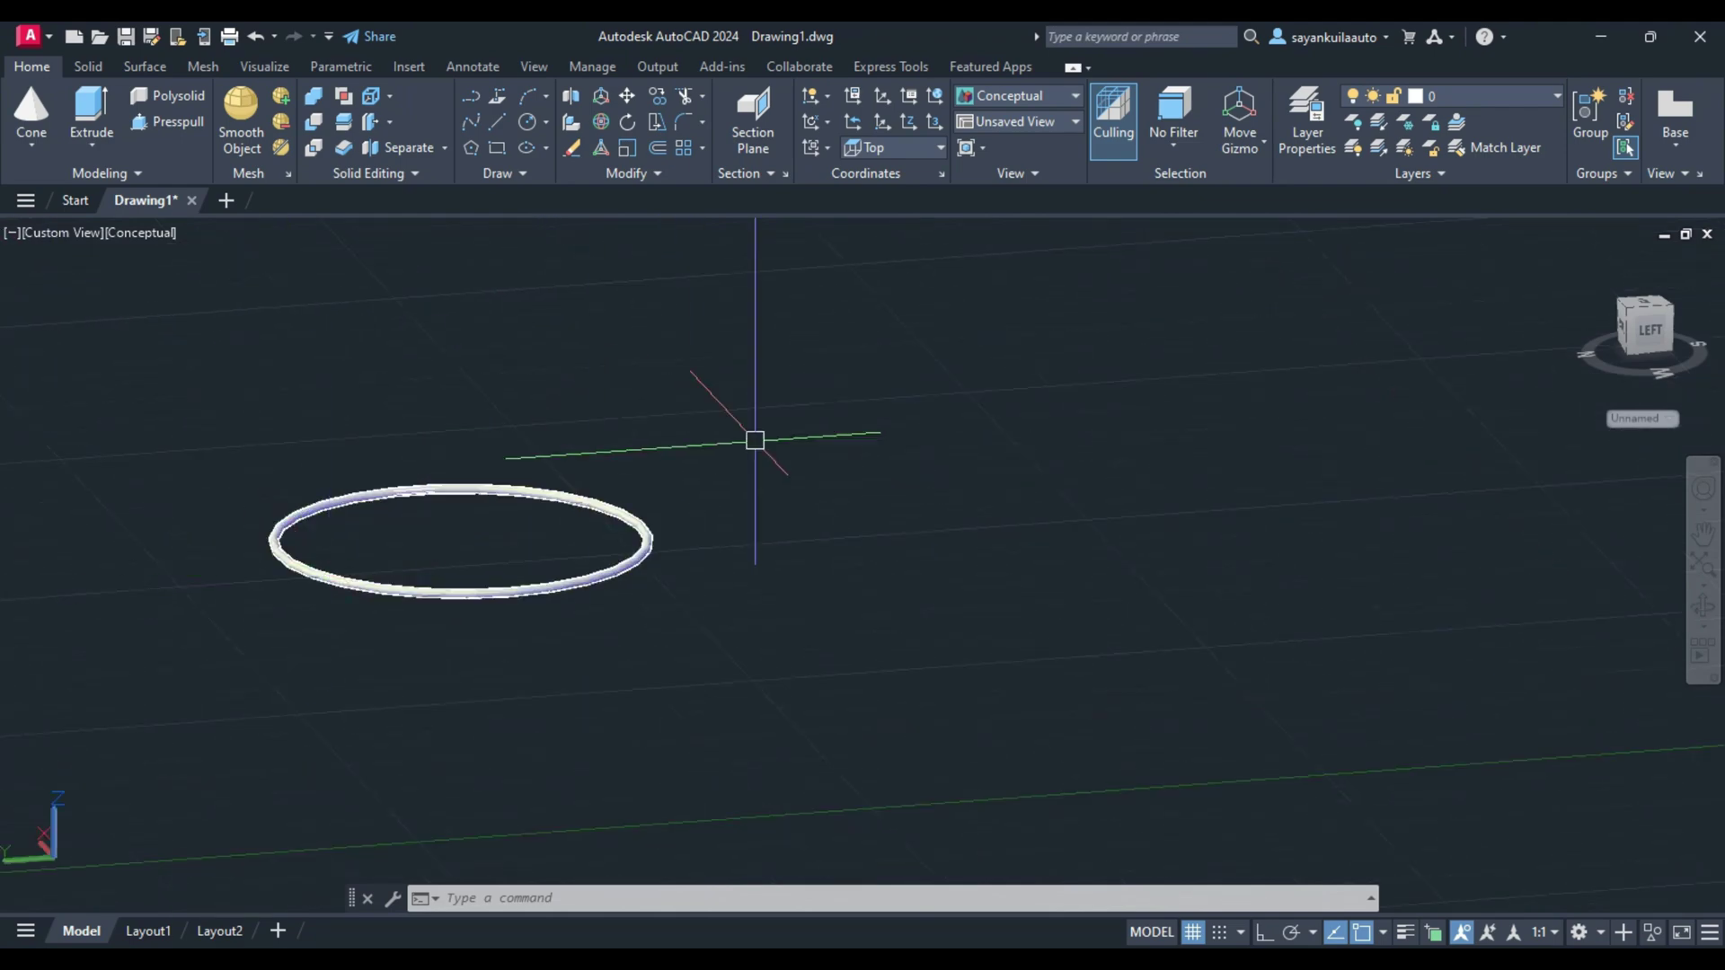
key(Return)
Place a torus to the right with radius 200 and tube radius 30.
click(979, 537)
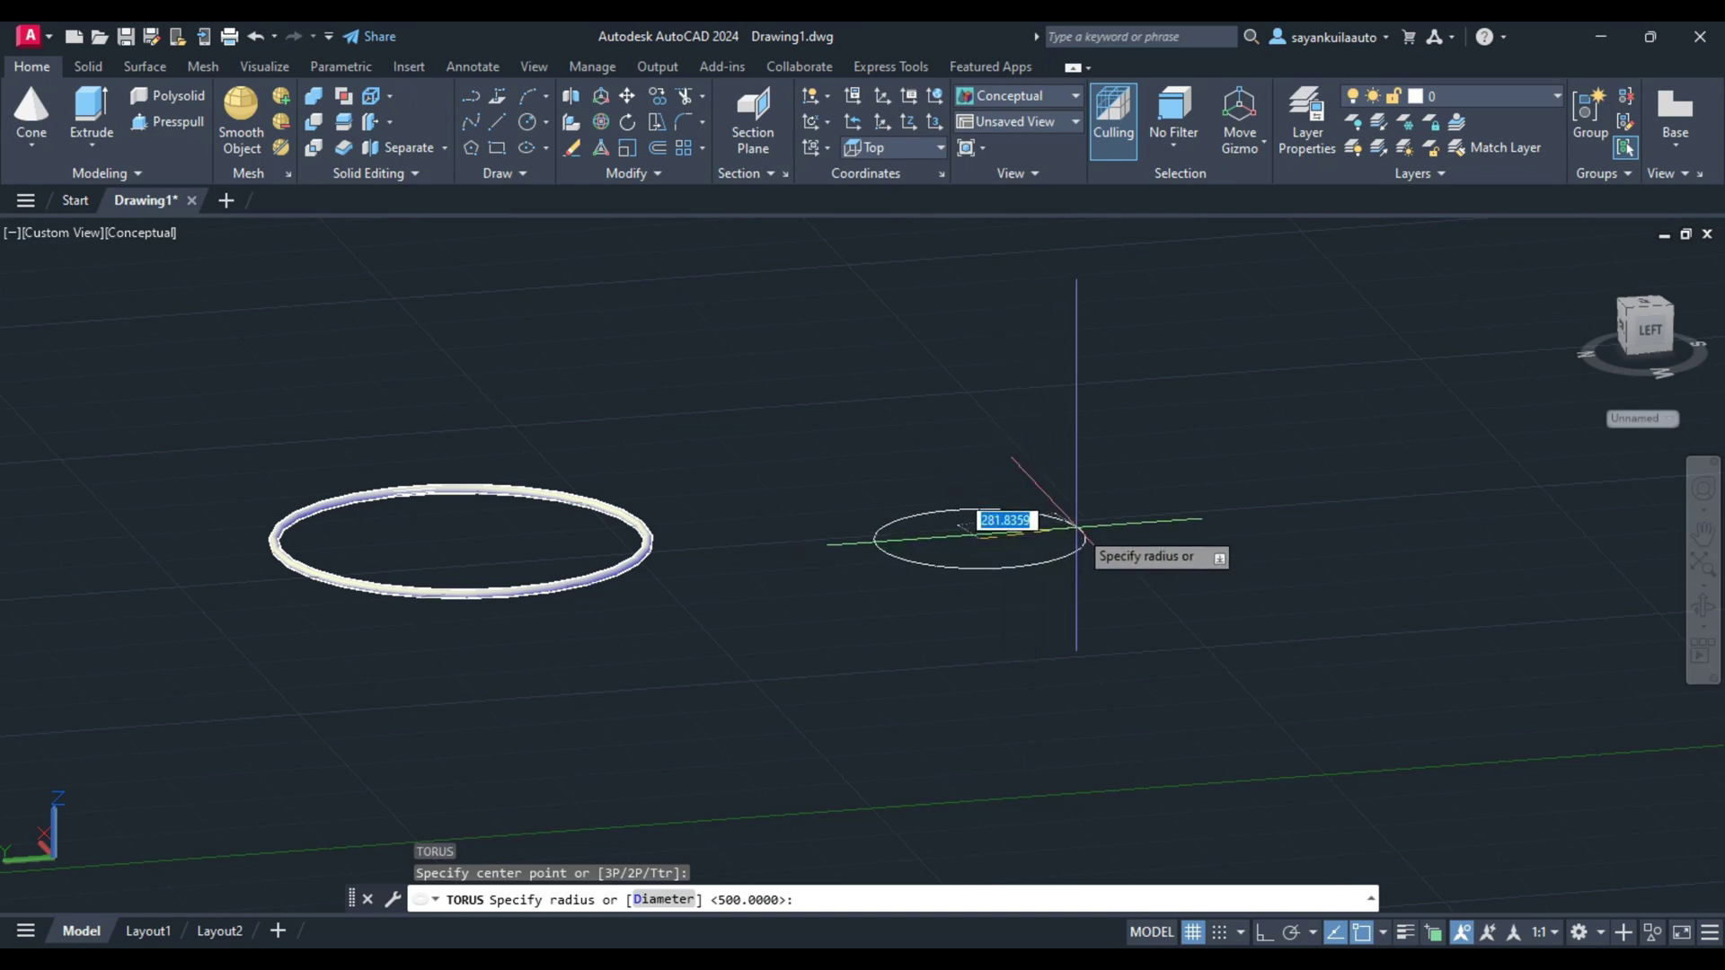
text(200)
key(Return)
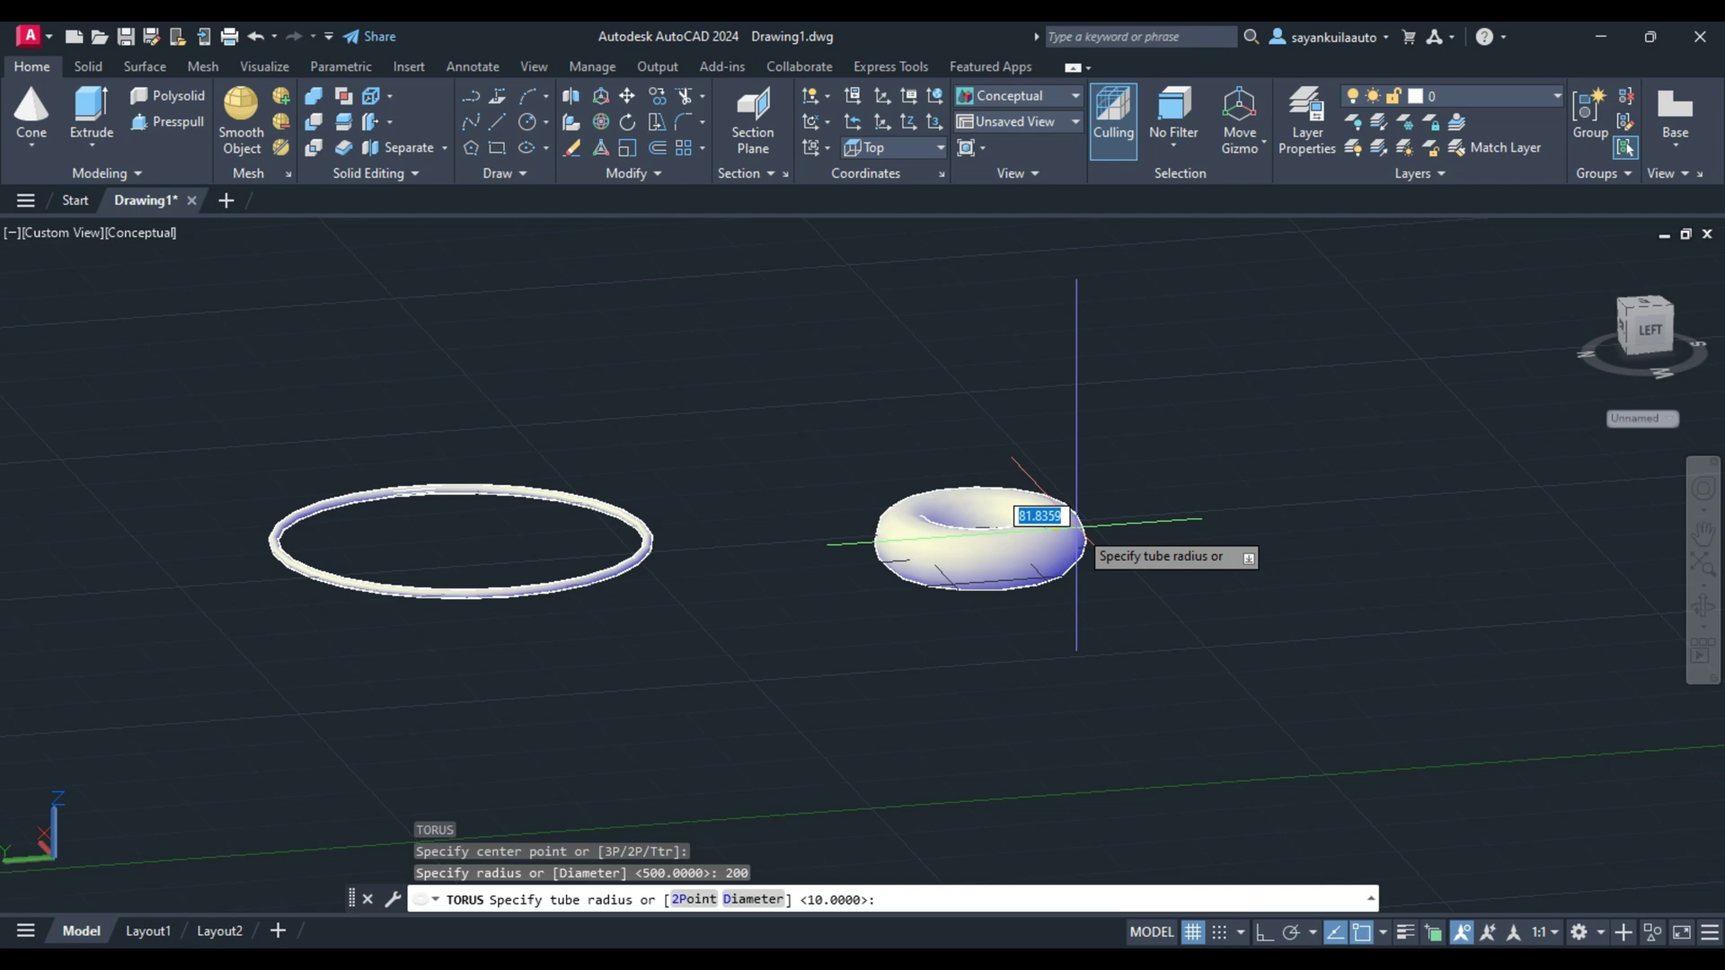
text(30)
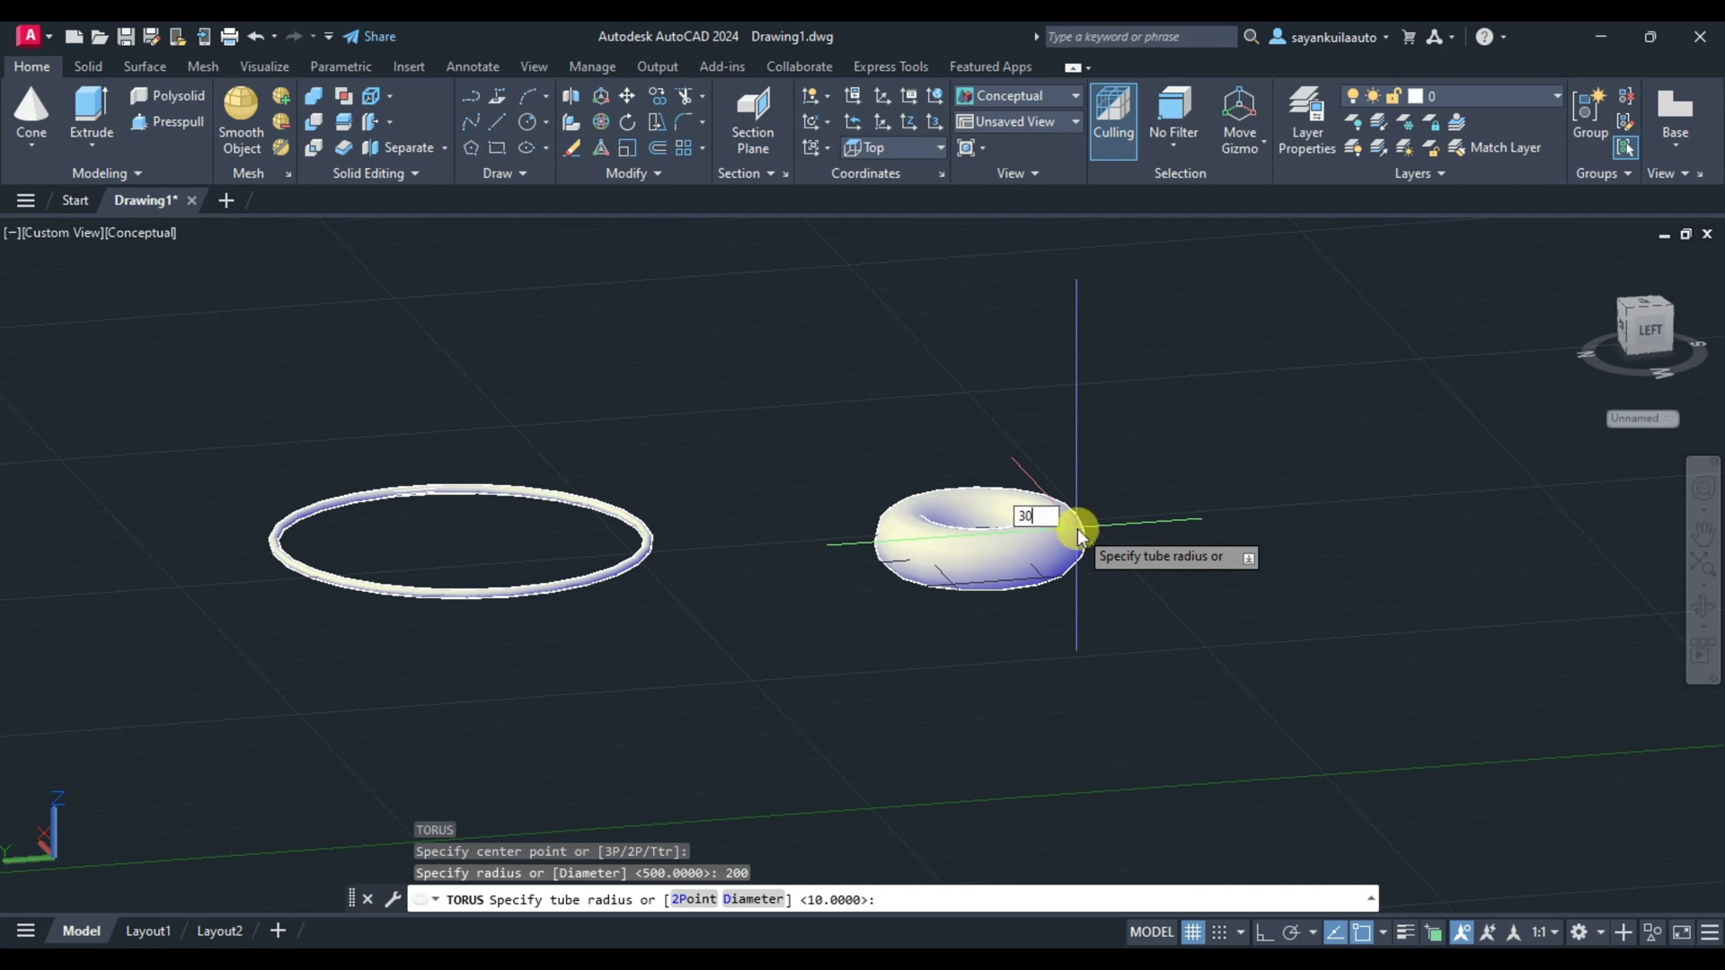
key(Return)
scroll(1108, 504, up, 3)
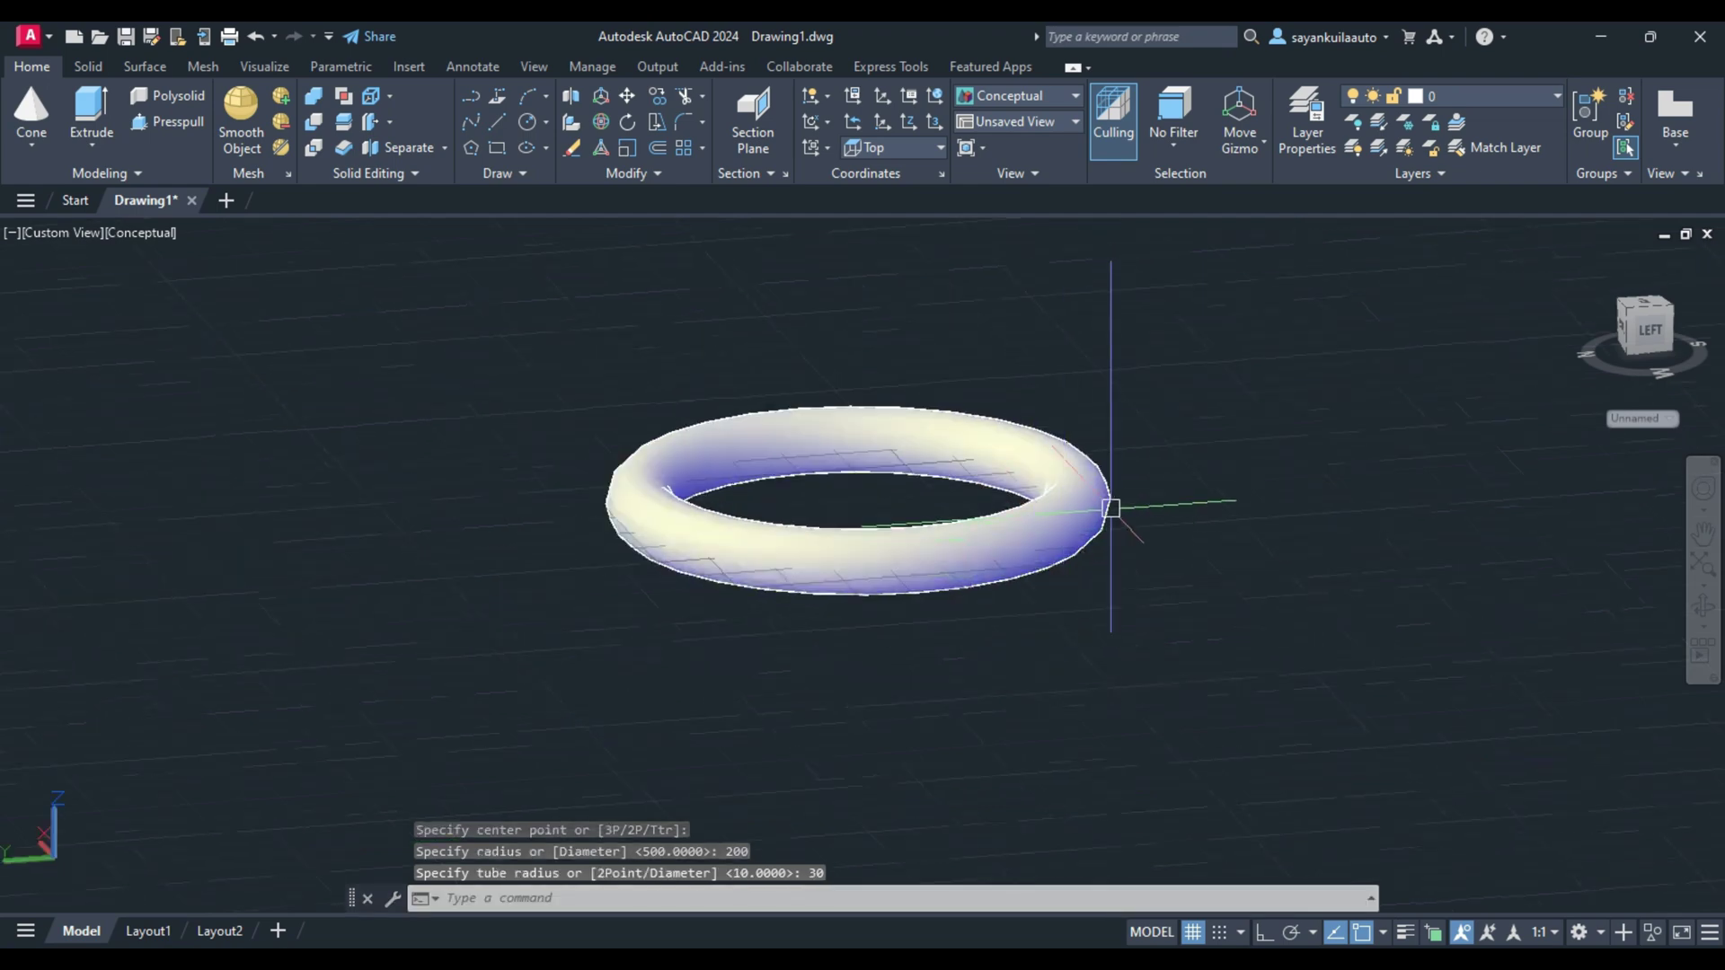
scroll(1112, 500, up, 3)
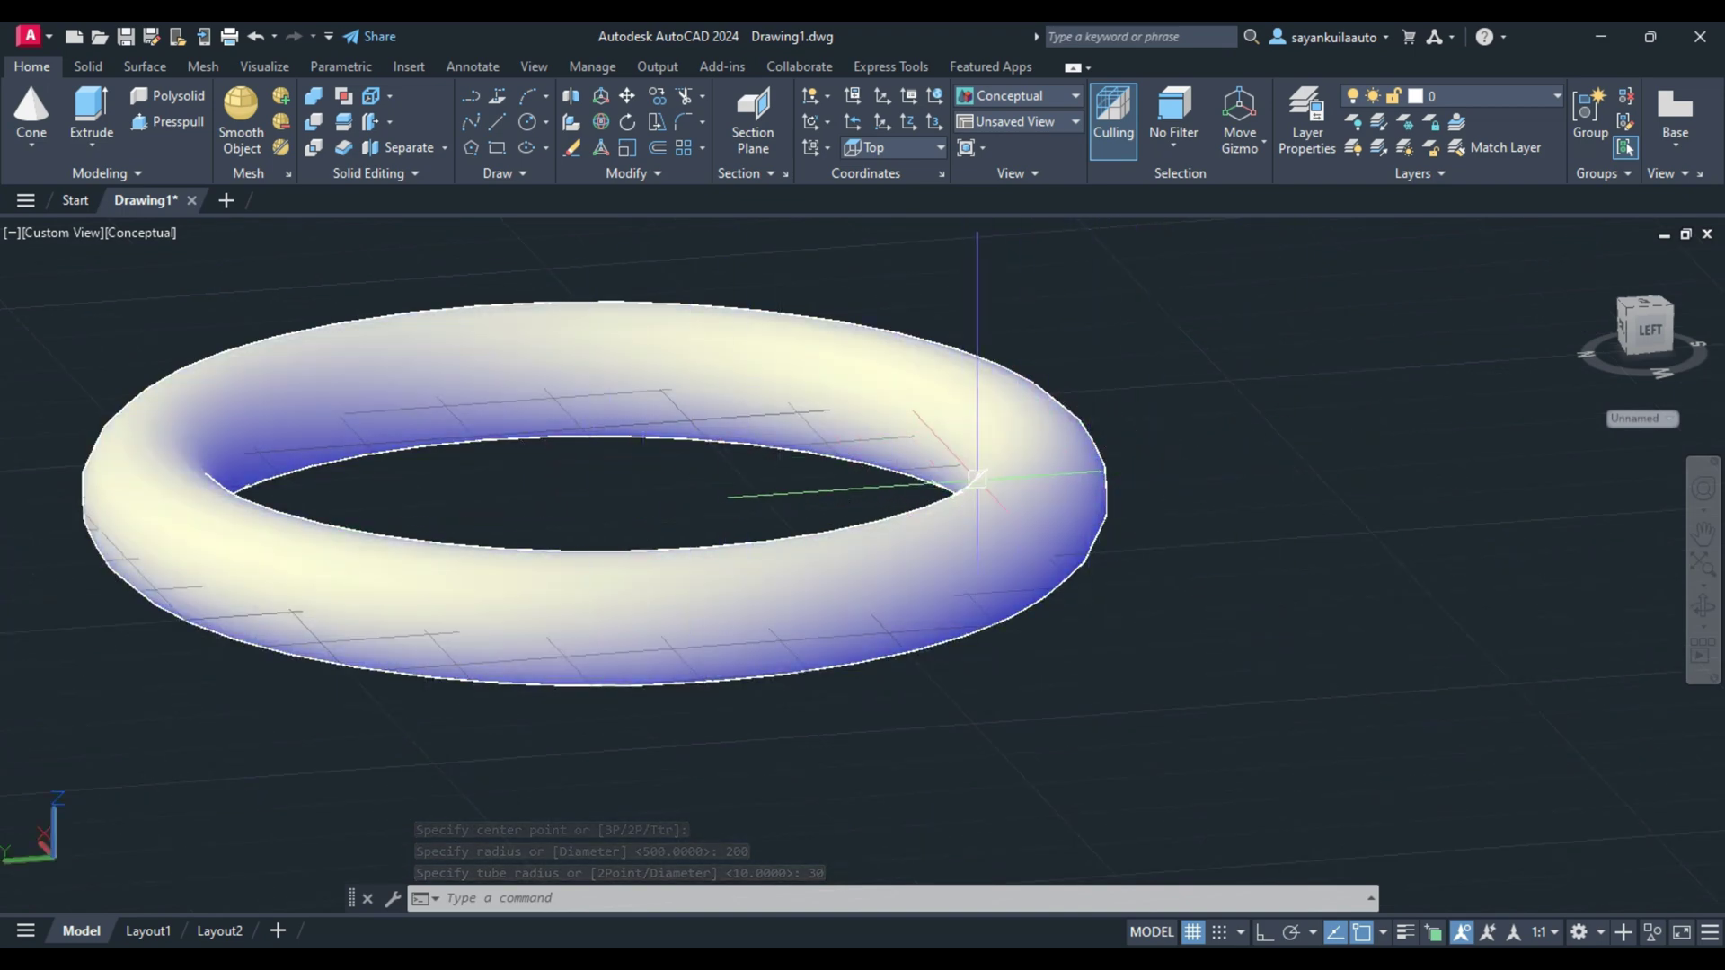
scroll(539, 489, down, 5)
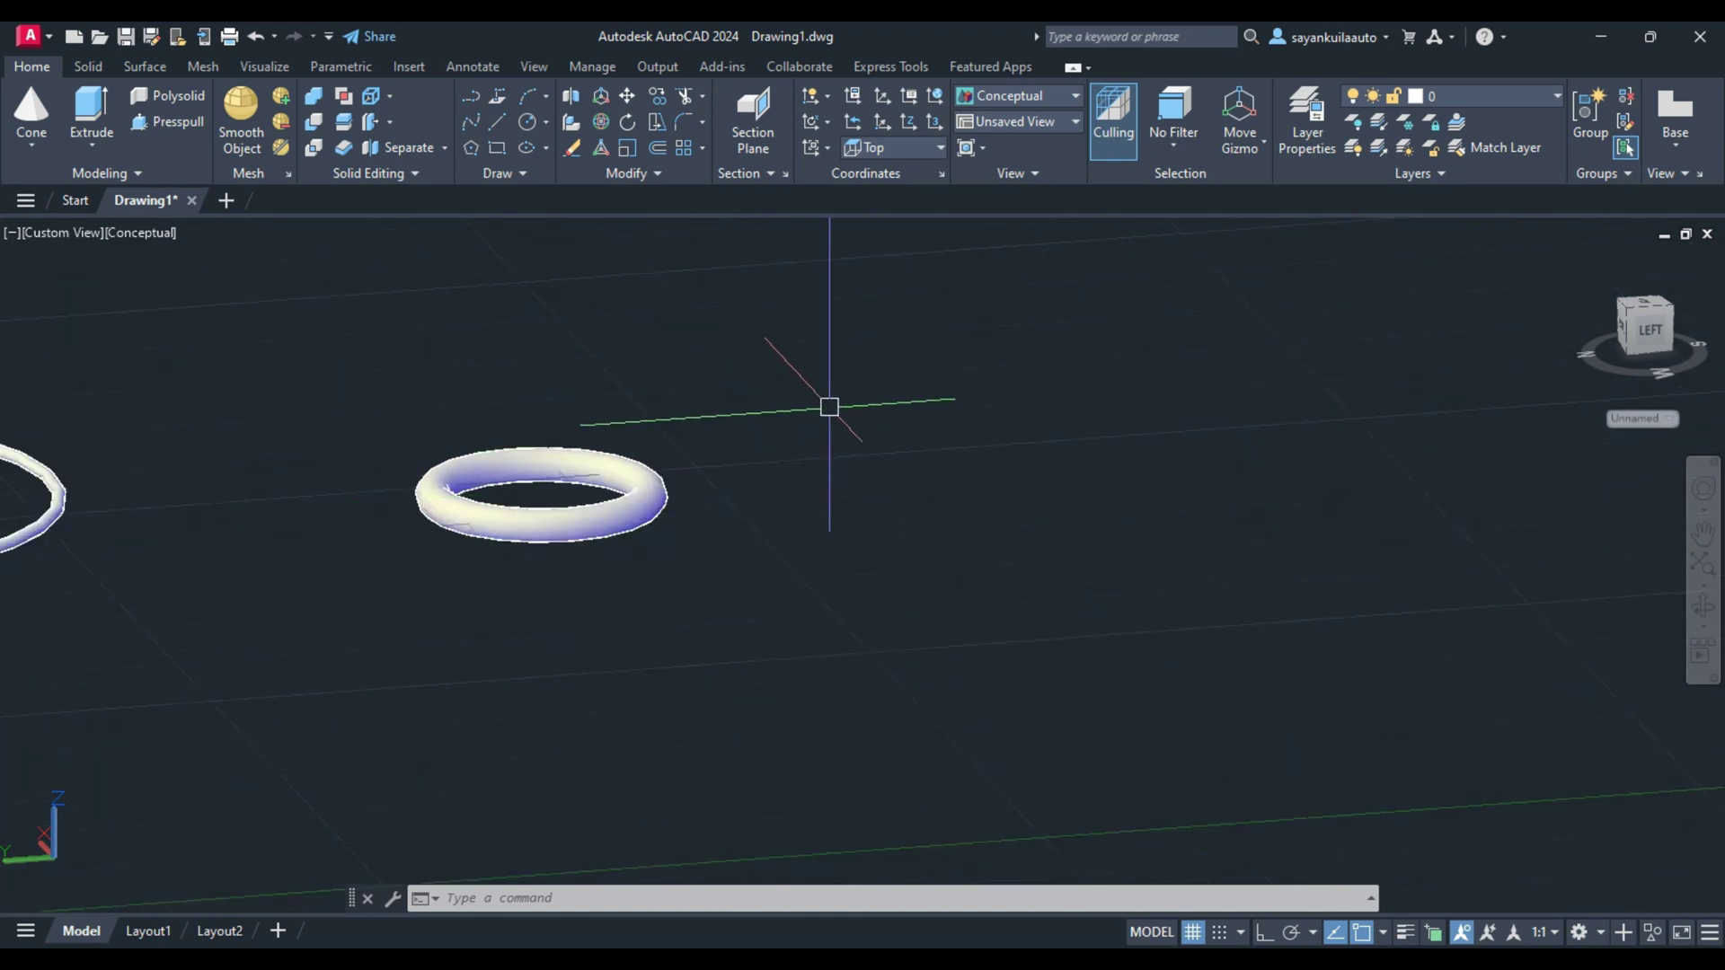
key(Return)
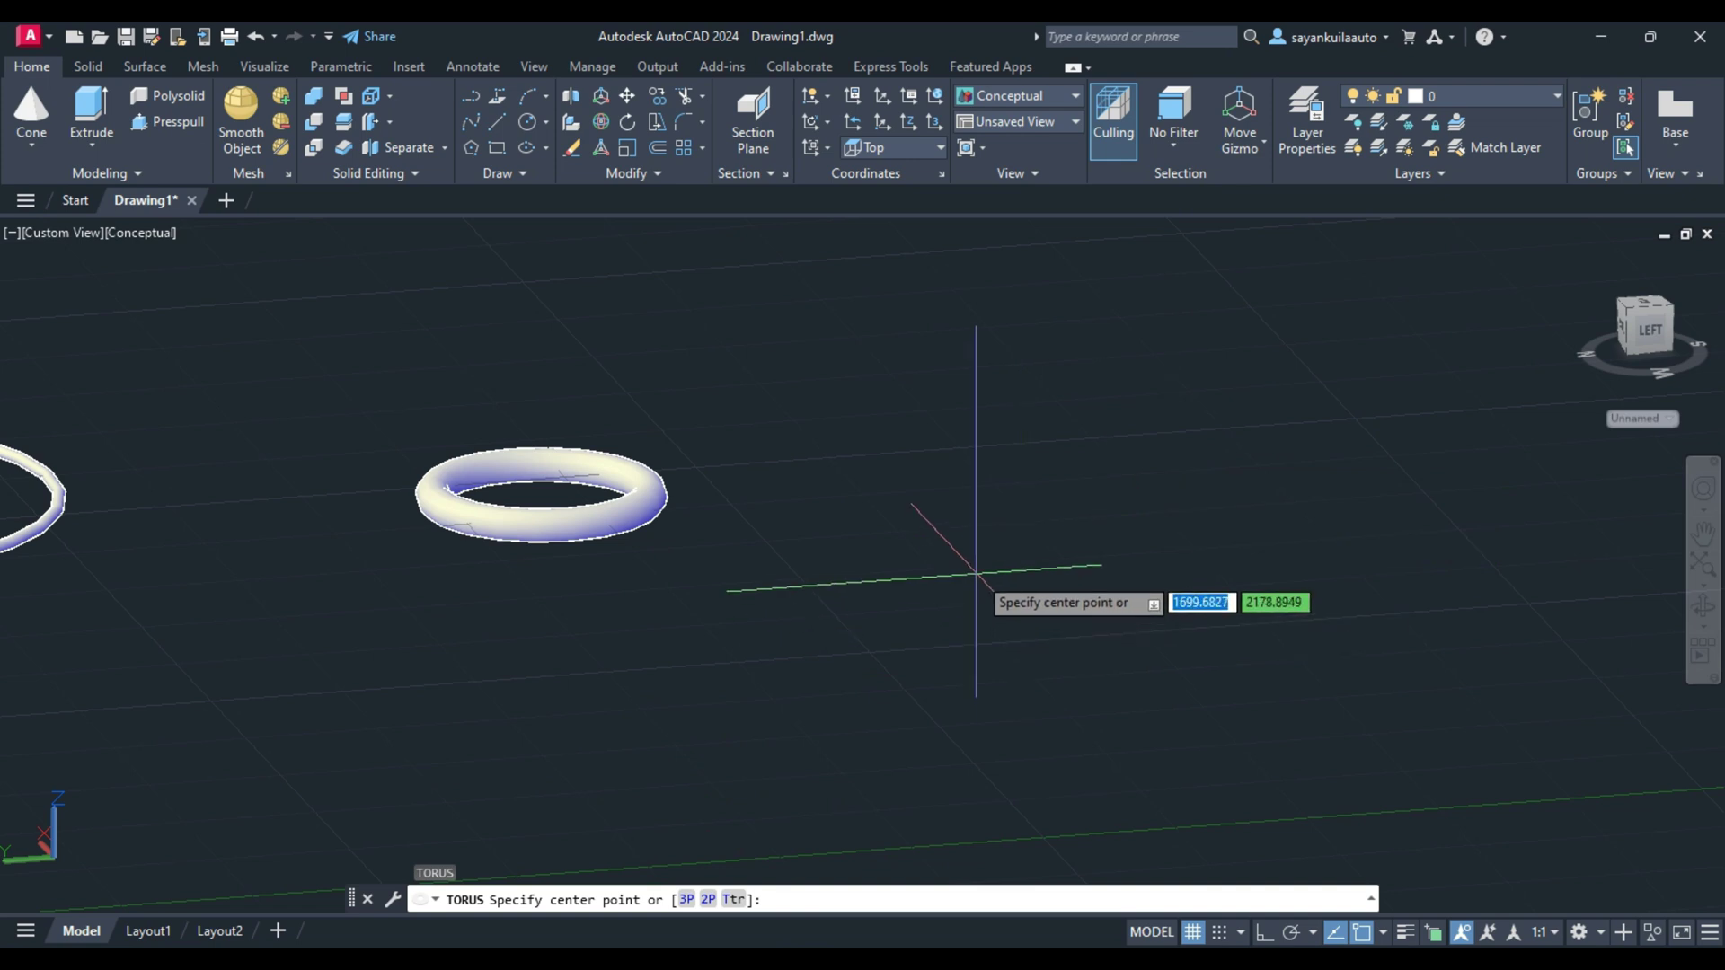
click(975, 572)
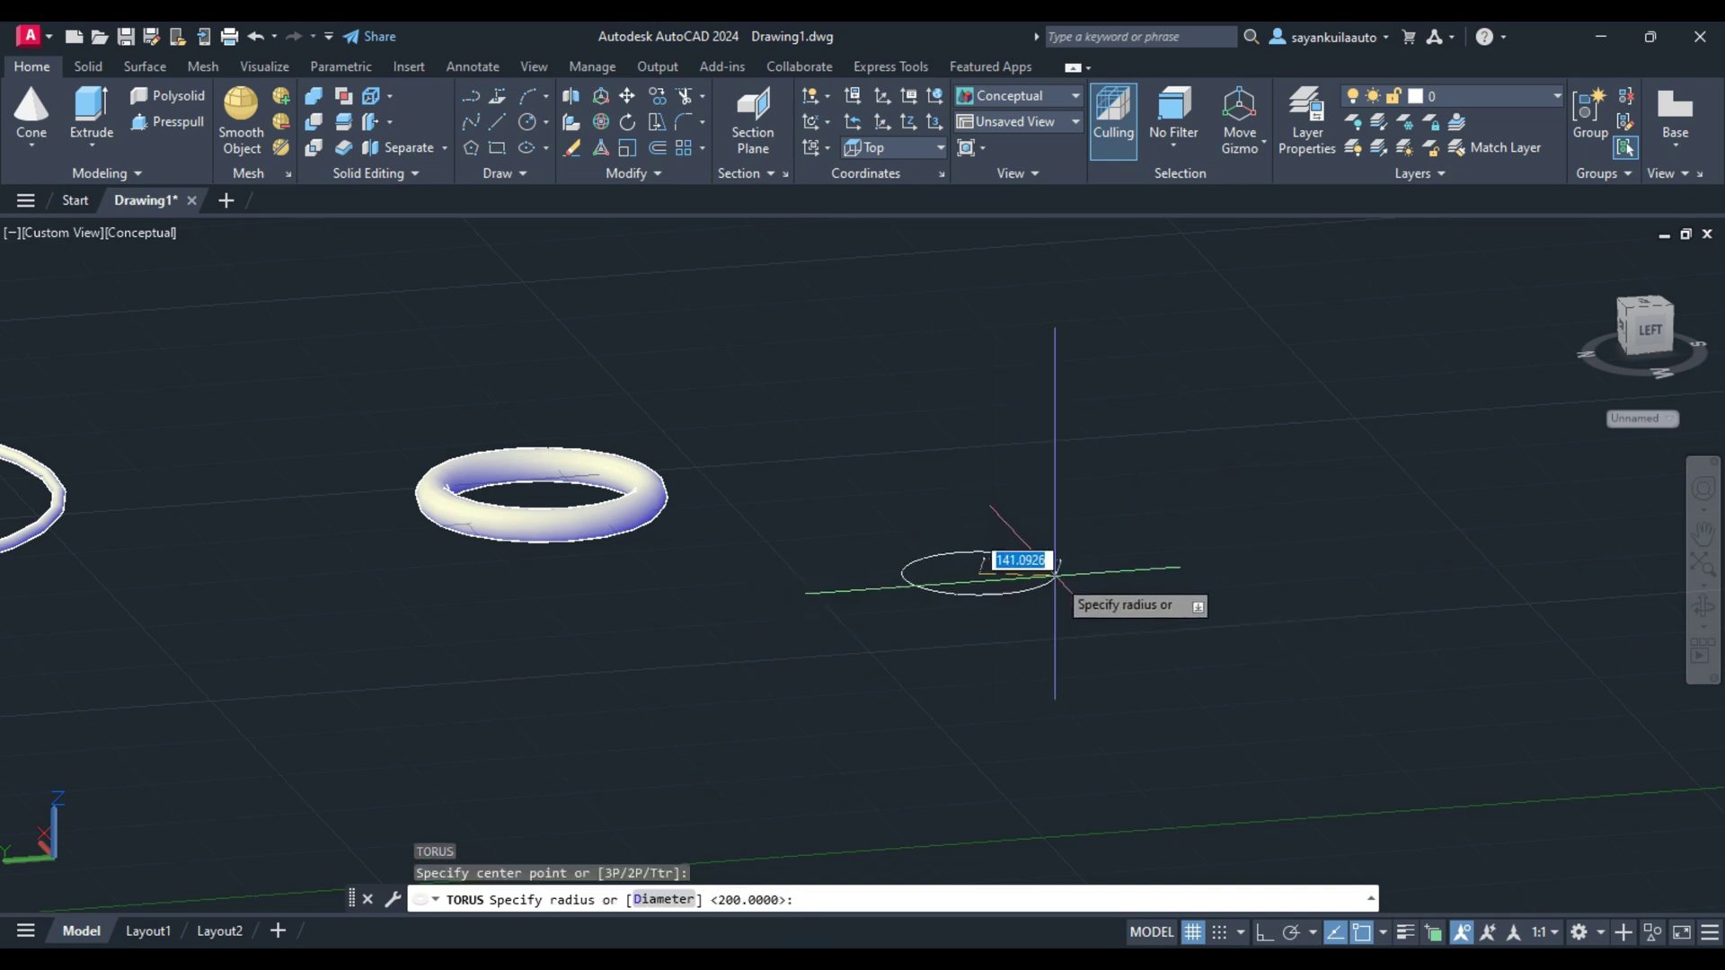
click(1161, 569)
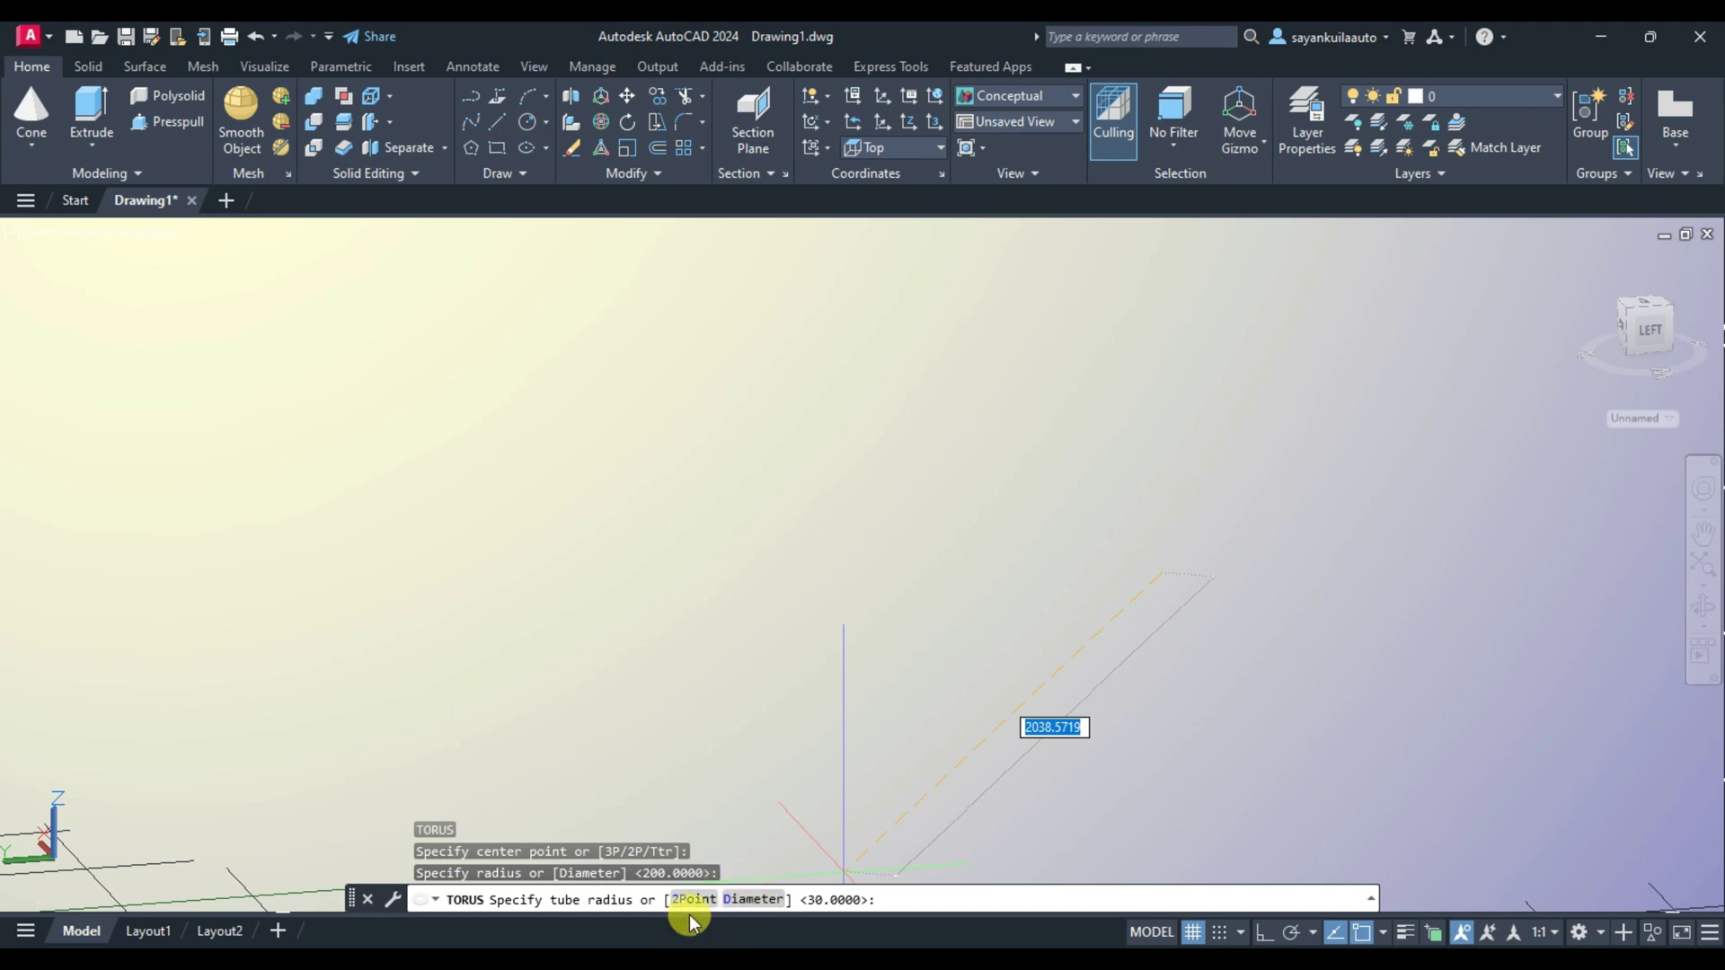
scroll(838, 741, down, 3)
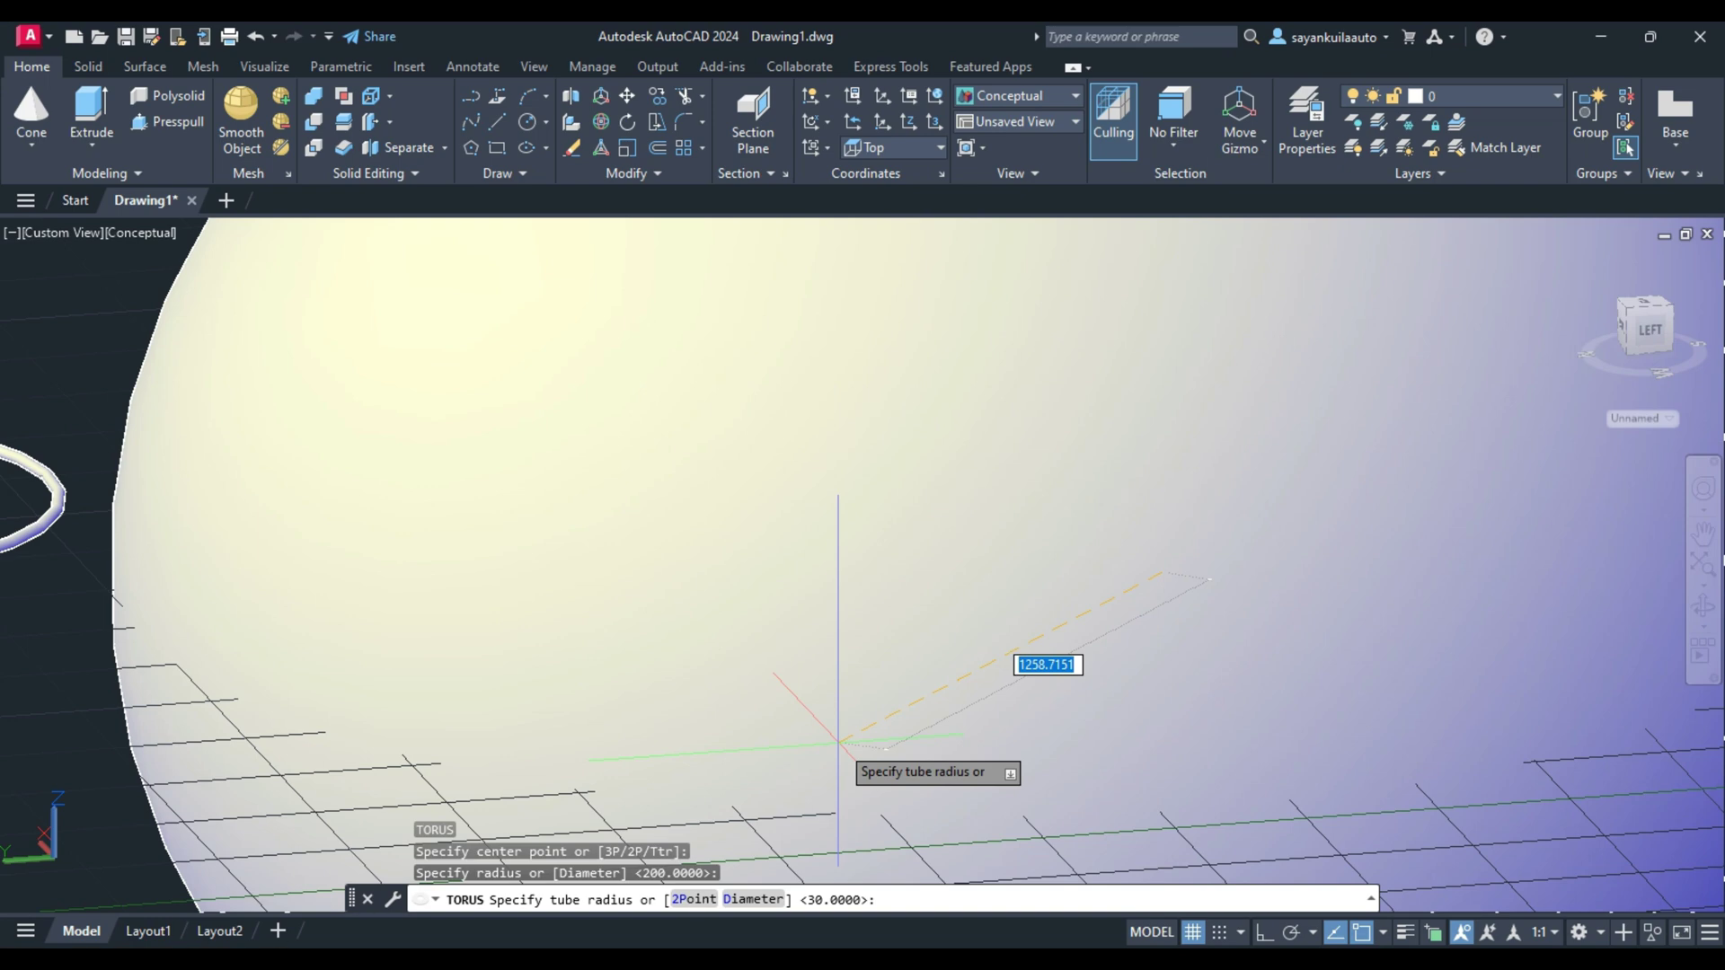
key(Escape)
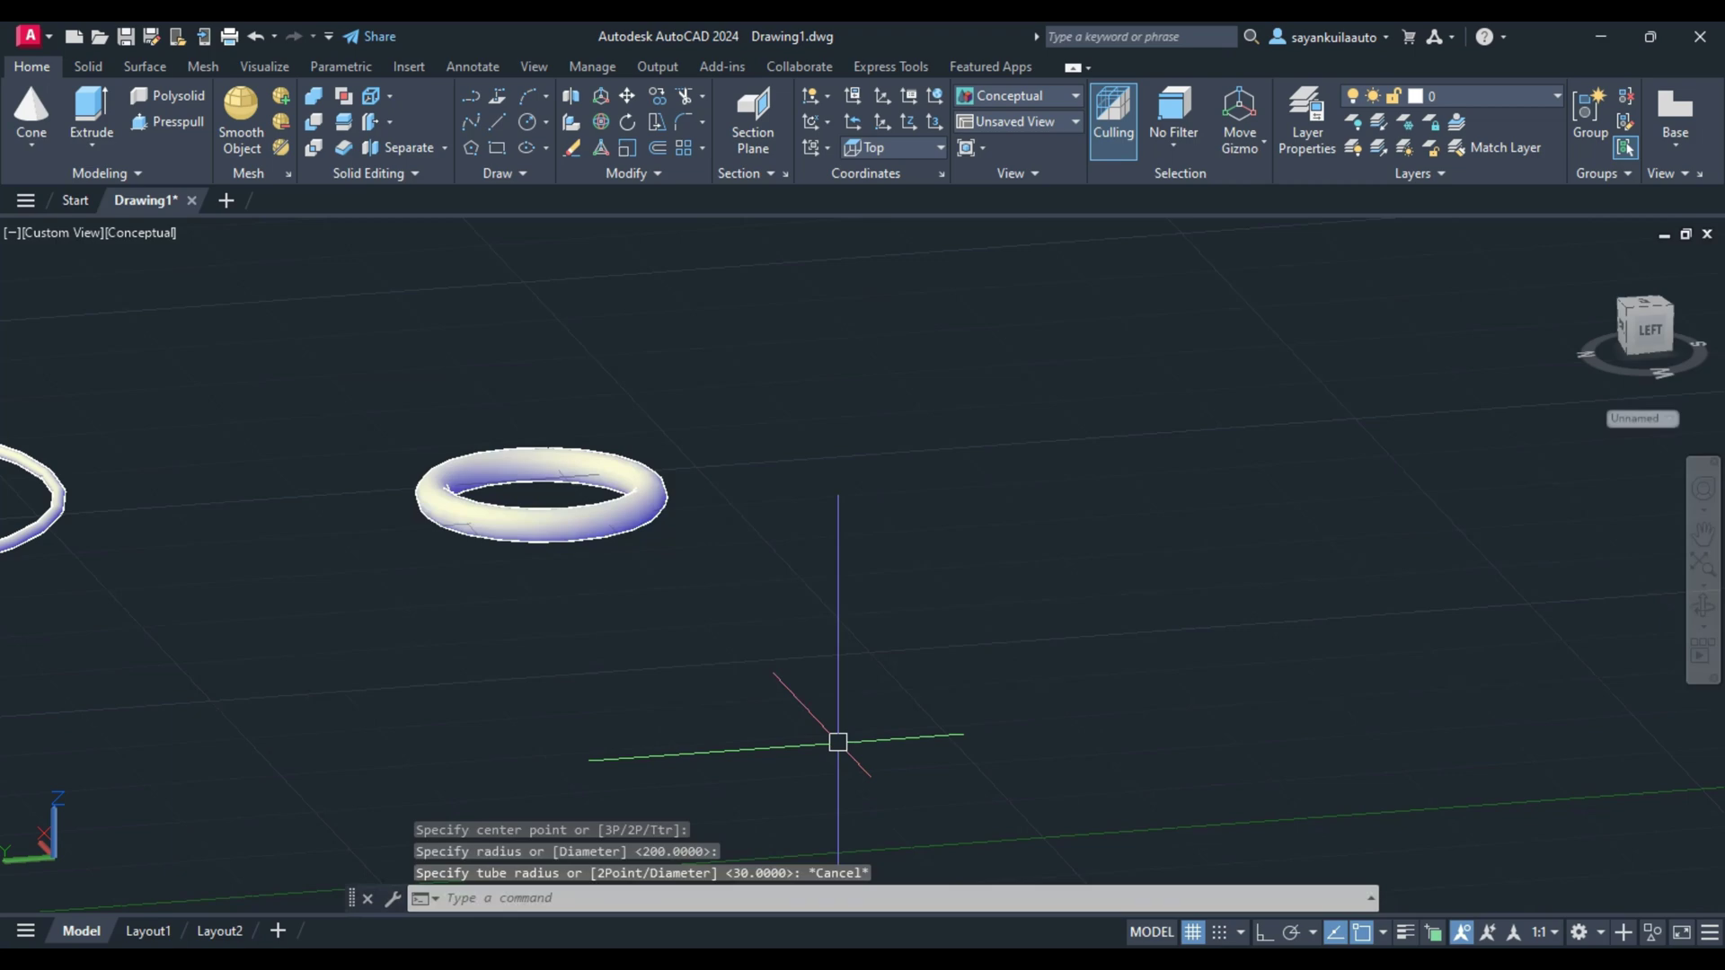
scroll(837, 742, down, 2)
Open the solid primitives dropdown under the Cone button.
click(31, 143)
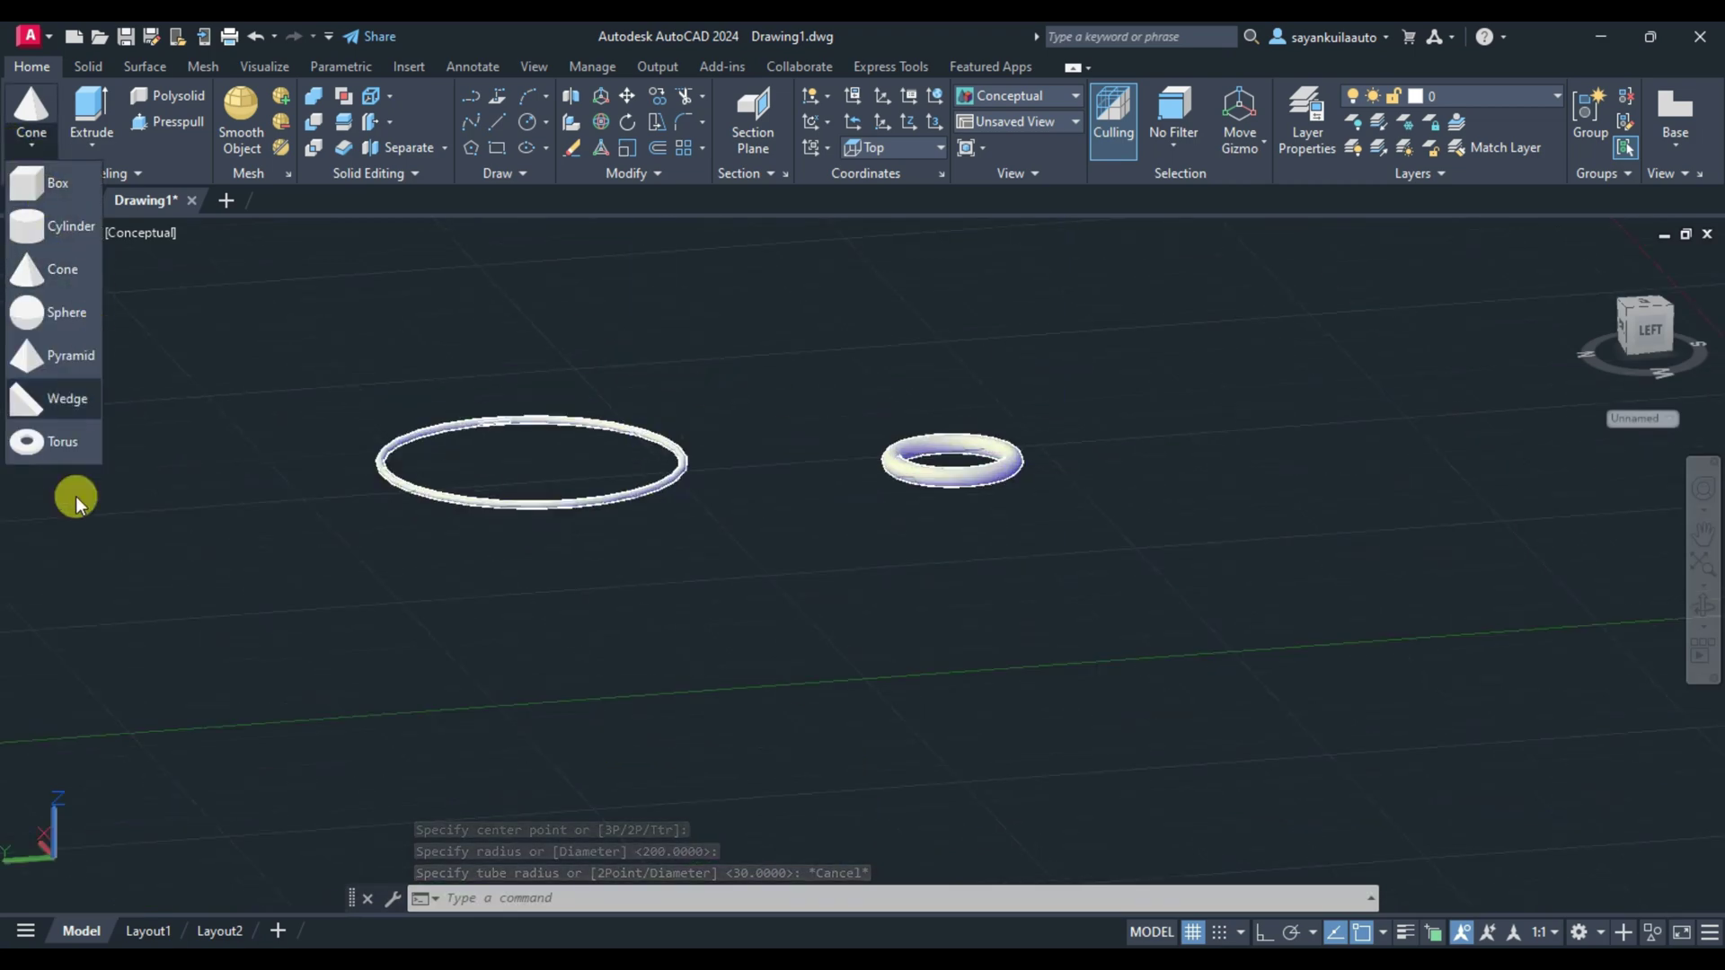